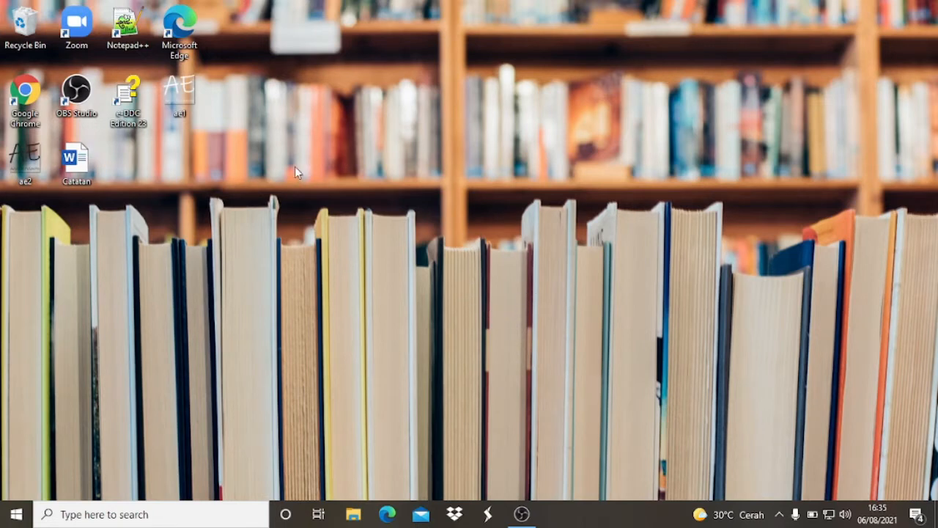
- Open Google Chrome, search the web for rumahweb and open the official Rumahweb site from the results
{"action": "double_click", "coordinate": [36, 100]}
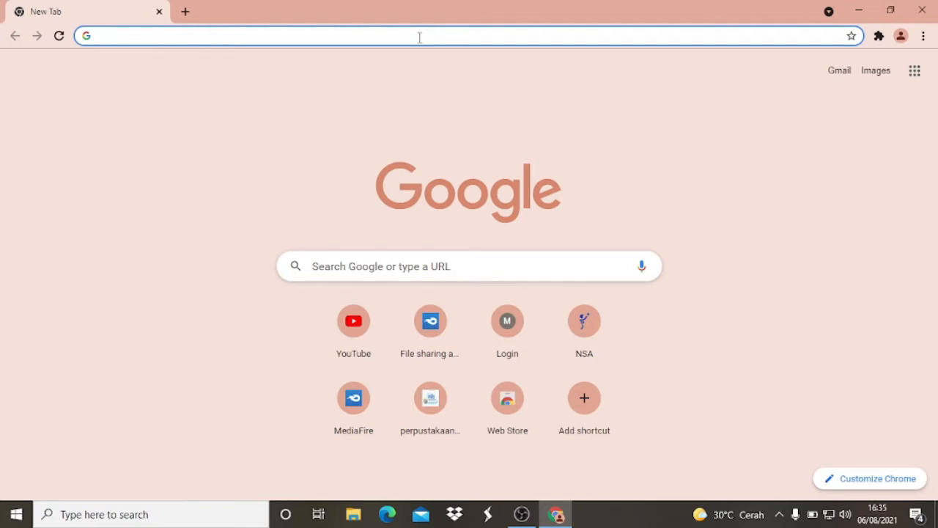
{"action": "type", "text": "rumahwe"}
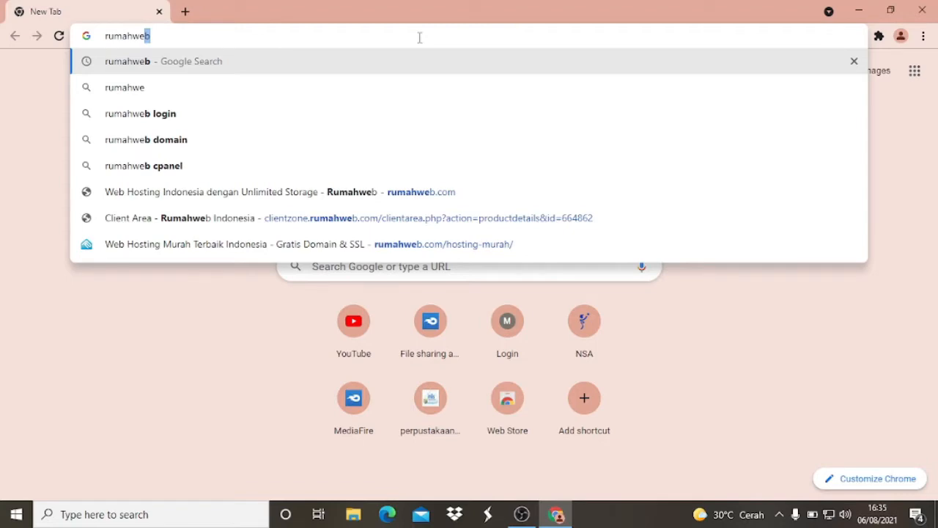
{"action": "key", "text": "Return"}
{"action": "scroll", "coordinate": [465, 212], "scroll_direction": "down", "scroll_amount": 1}
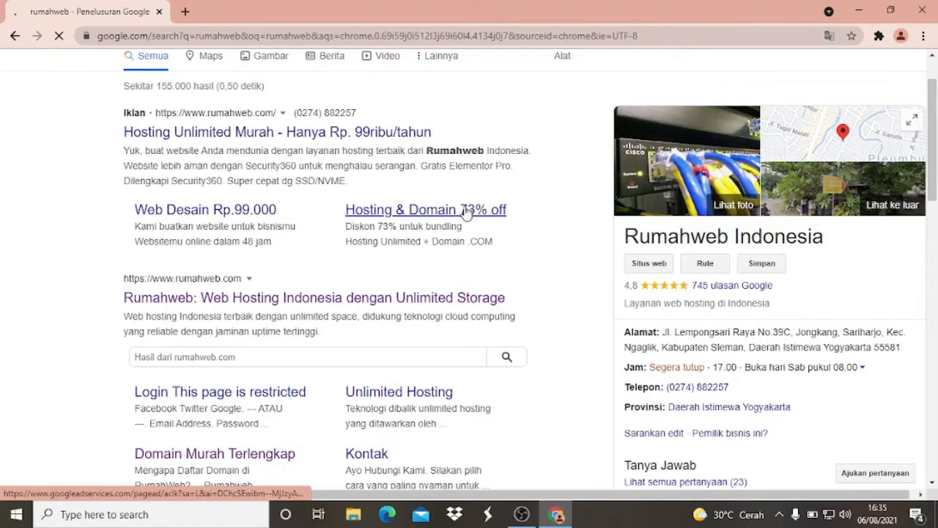
{"action": "scroll", "coordinate": [244, 187], "scroll_direction": "up", "scroll_amount": 1}
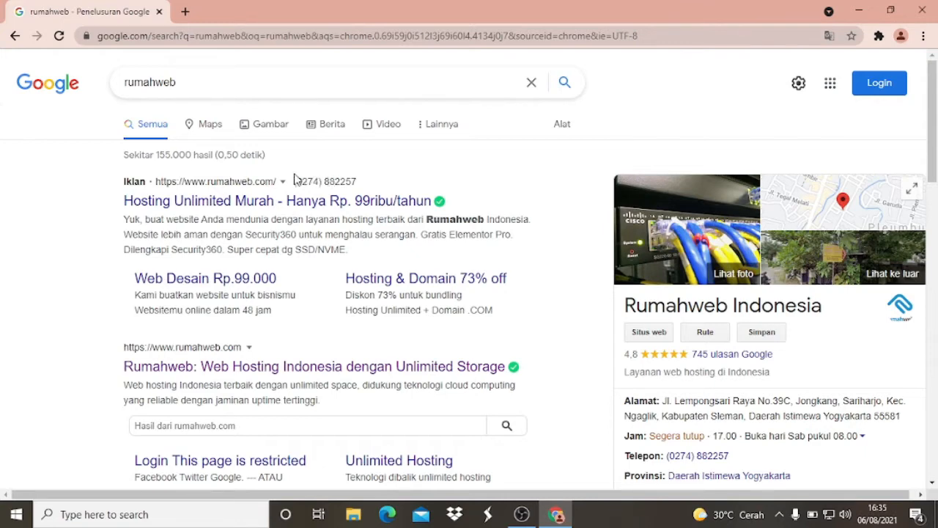
{"action": "scroll", "coordinate": [294, 180], "scroll_direction": "down", "scroll_amount": 4}
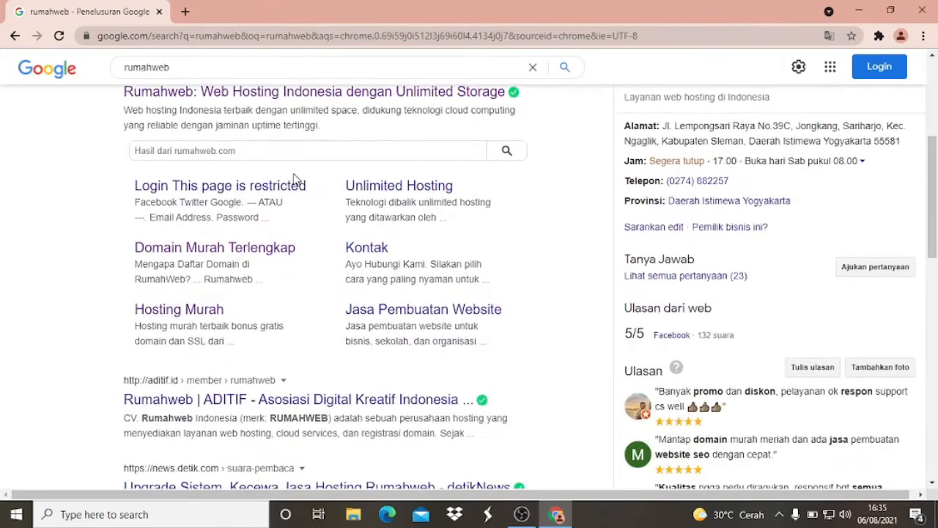
{"action": "scroll", "coordinate": [294, 179], "scroll_direction": "up", "scroll_amount": 1}
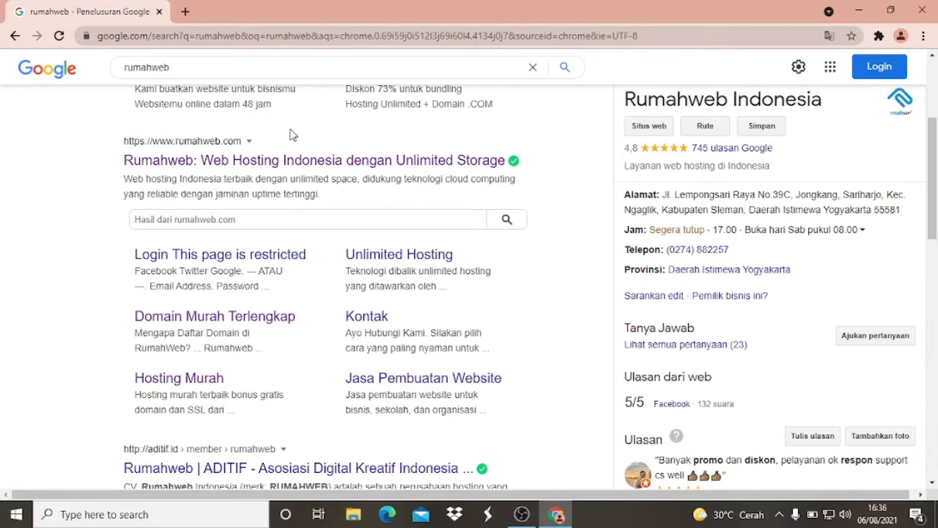
{"action": "scroll", "coordinate": [157, 125], "scroll_direction": "down", "scroll_amount": 1}
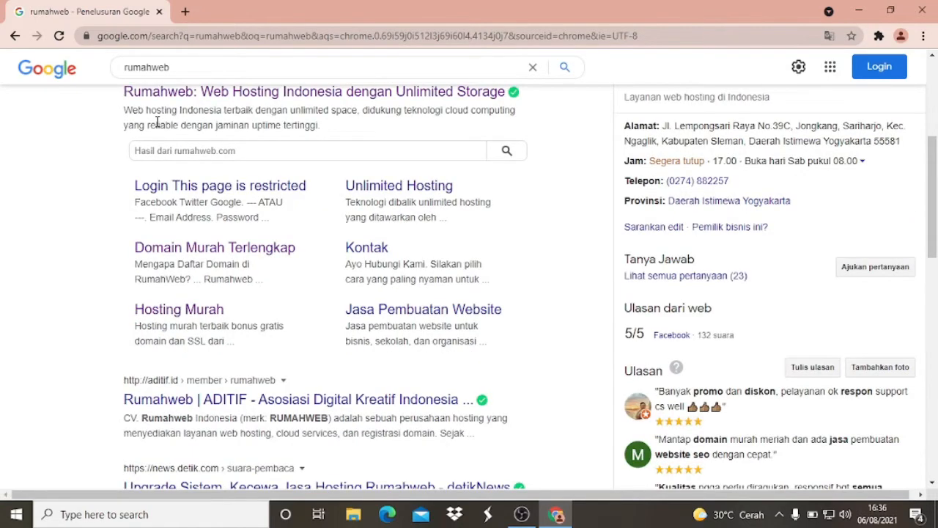
{"action": "scroll", "coordinate": [157, 122], "scroll_direction": "up", "scroll_amount": 1}
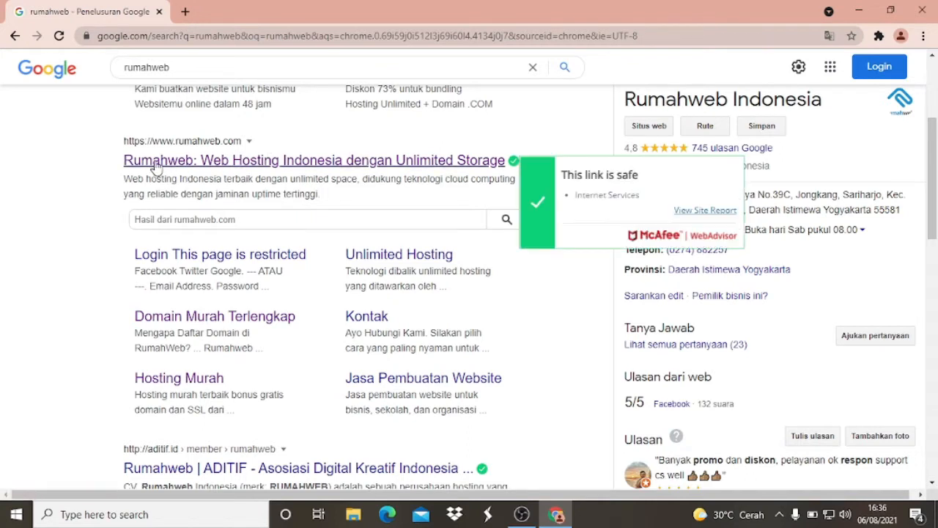
{"action": "left_click", "coordinate": [355, 161]}
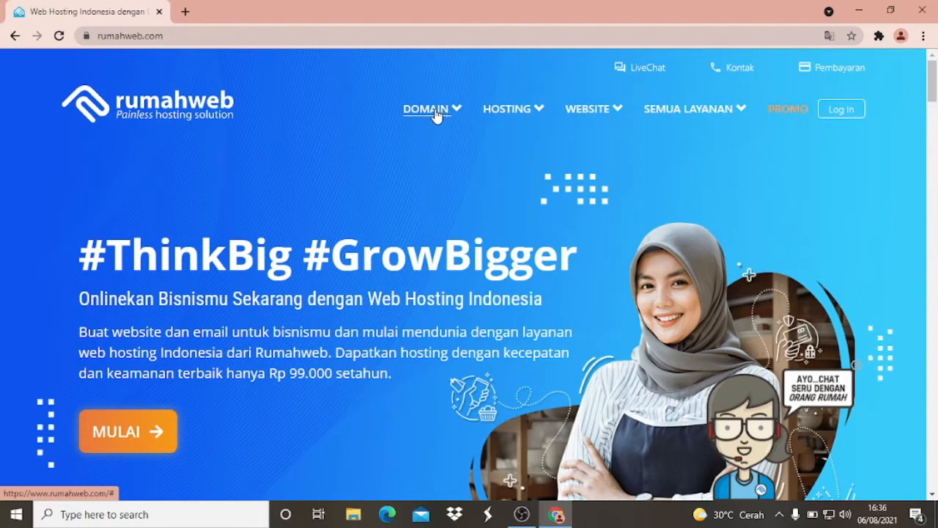
- Open the Rumahweb page for buying or transferring a domain and go to its domain name field
{"action": "left_click", "coordinate": [437, 116]}
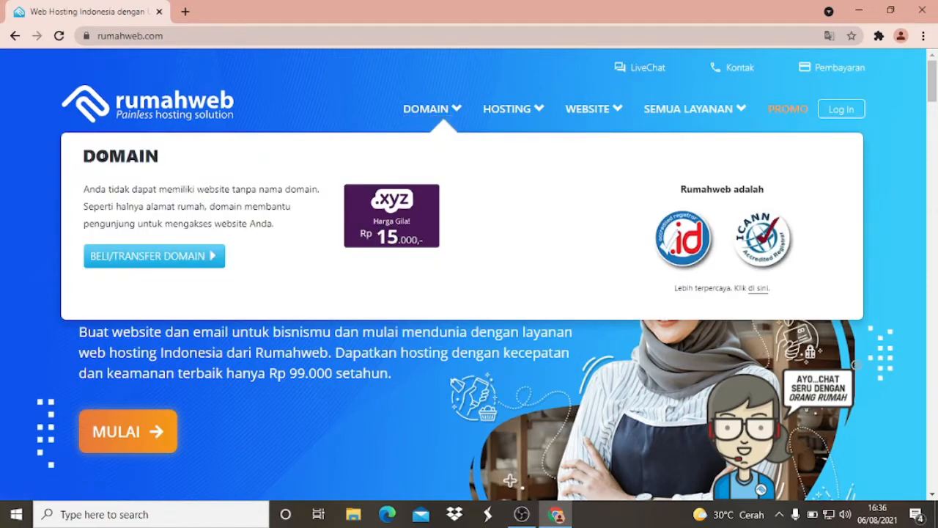
{"action": "left_click", "coordinate": [164, 265]}
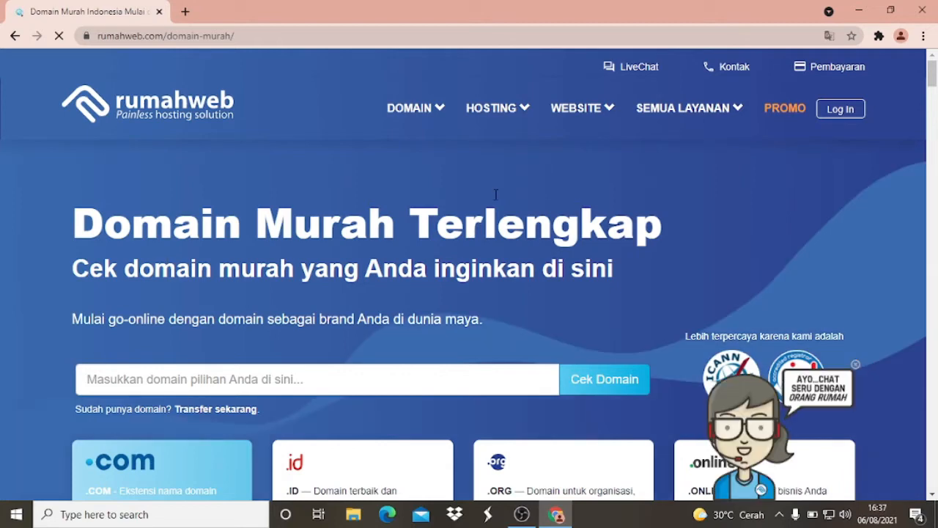
{"action": "scroll", "coordinate": [311, 184], "scroll_direction": "down", "scroll_amount": 3}
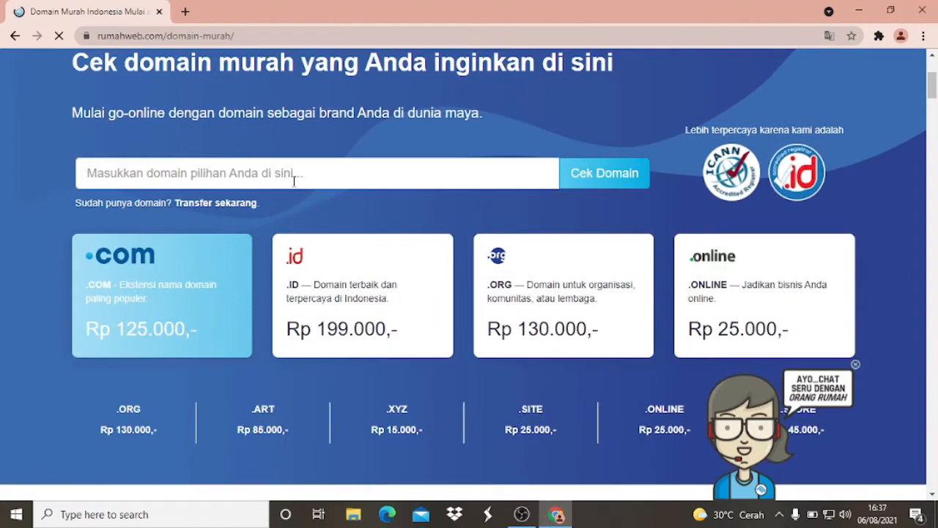
{"action": "left_click", "coordinate": [294, 182]}
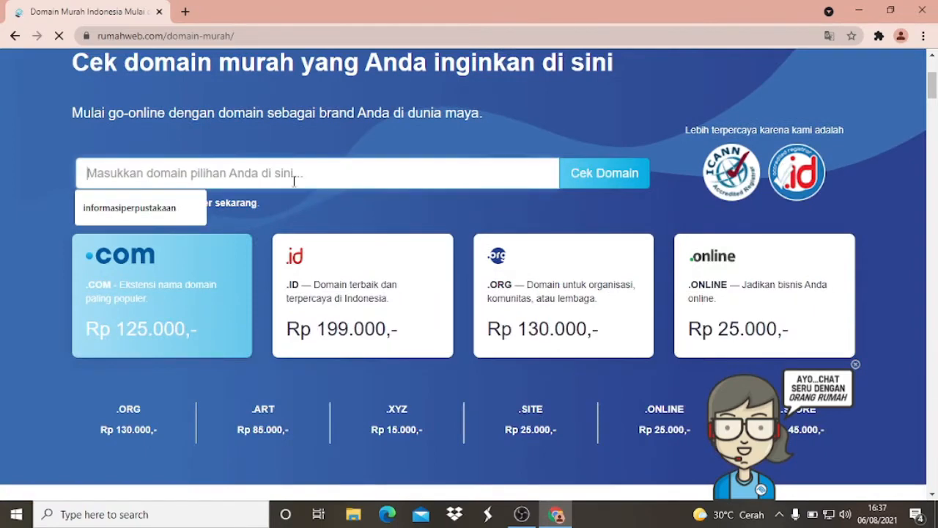
{"action": "type", "text": "perpusta"}
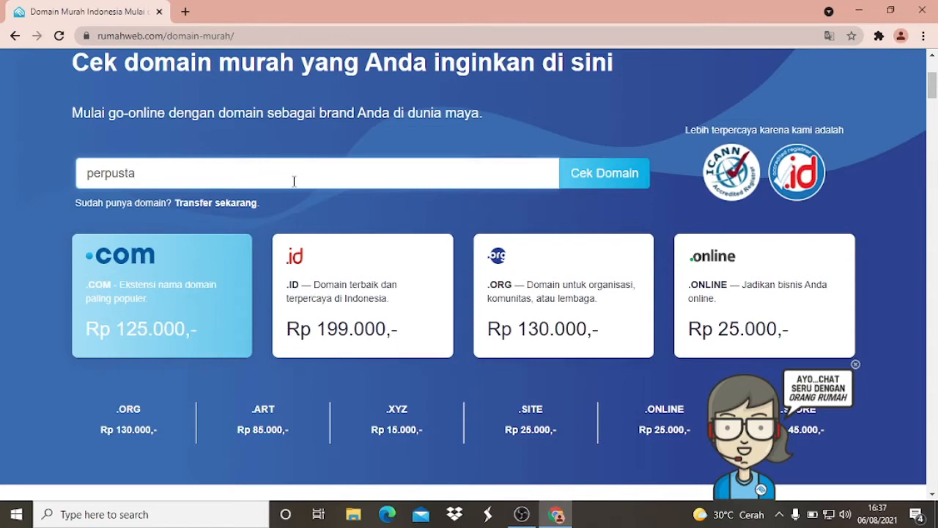
{"action": "key", "text": "BackSpace"}
{"action": "key", "text": "BackSpace"}
{"action": "key", "text": "BackSpace"}
{"action": "key", "text": "BackSpace"}
{"action": "key", "text": "BackSpace"}
{"action": "key", "text": "BackSpace"}
{"action": "key", "text": "BackSpace"}
{"action": "key", "text": "BackSpace"}
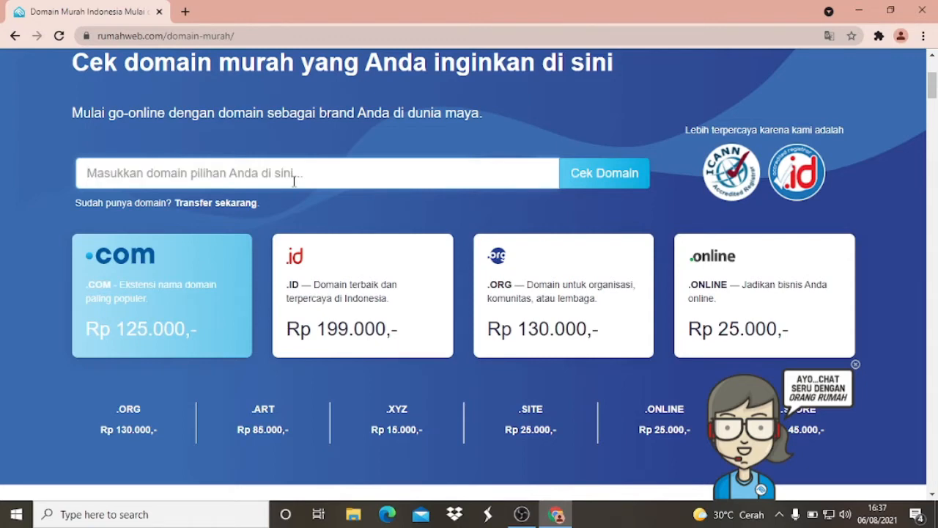
- Check the availability of the domain name informasidanperpustakaan
{"action": "type", "text": "indo"}
{"action": "key", "text": "BackSpace"}
{"action": "key", "text": "BackSpace"}
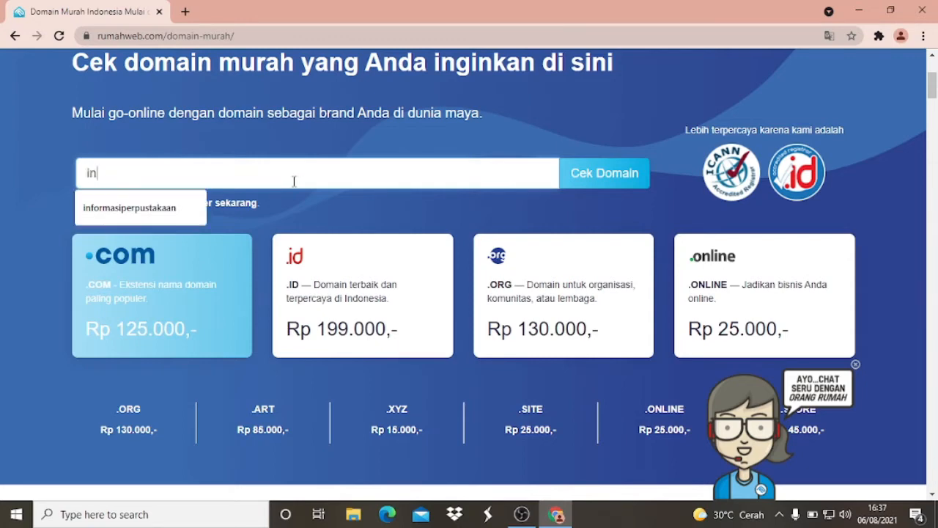
{"action": "type", "text": "formasin"}
{"action": "key", "text": "BackSpace"}
{"action": "key", "text": "BackSpace"}
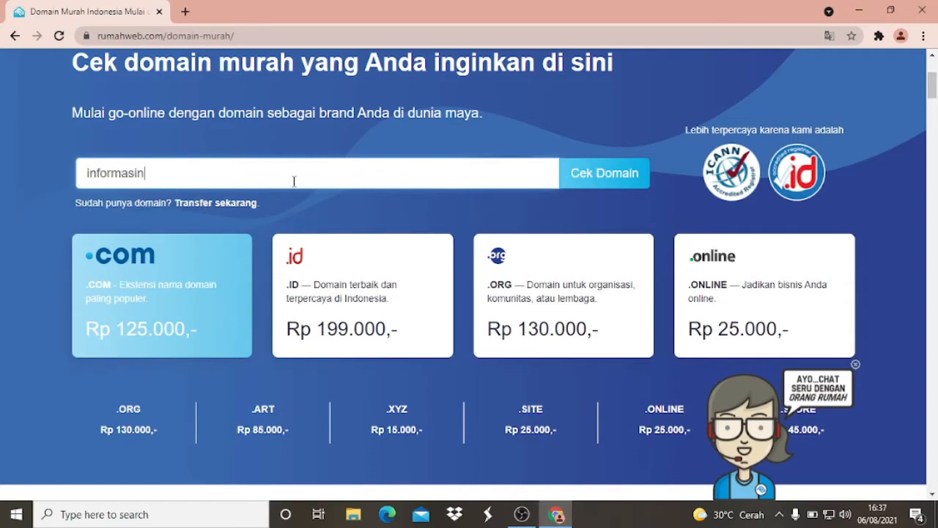
{"action": "type", "text": "danperpustak"}
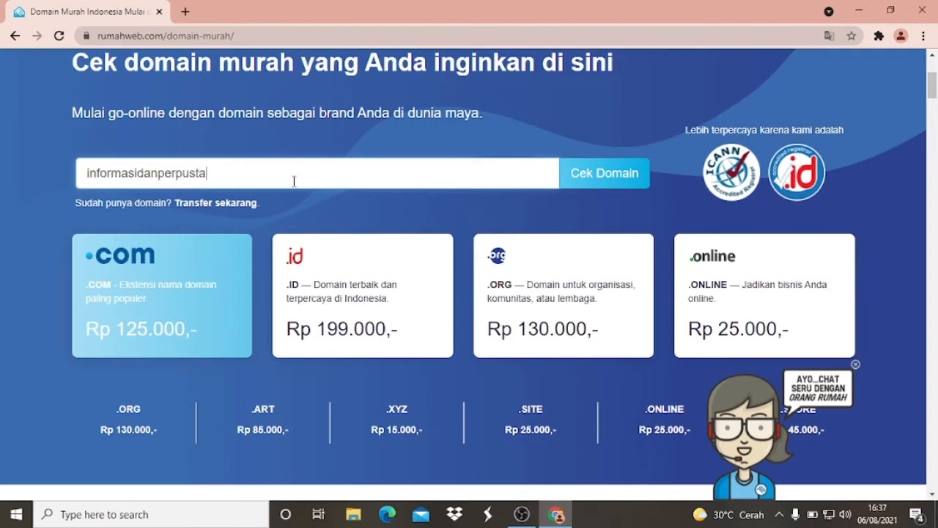
{"action": "type", "text": "aan"}
{"action": "left_click", "coordinate": [597, 185]}
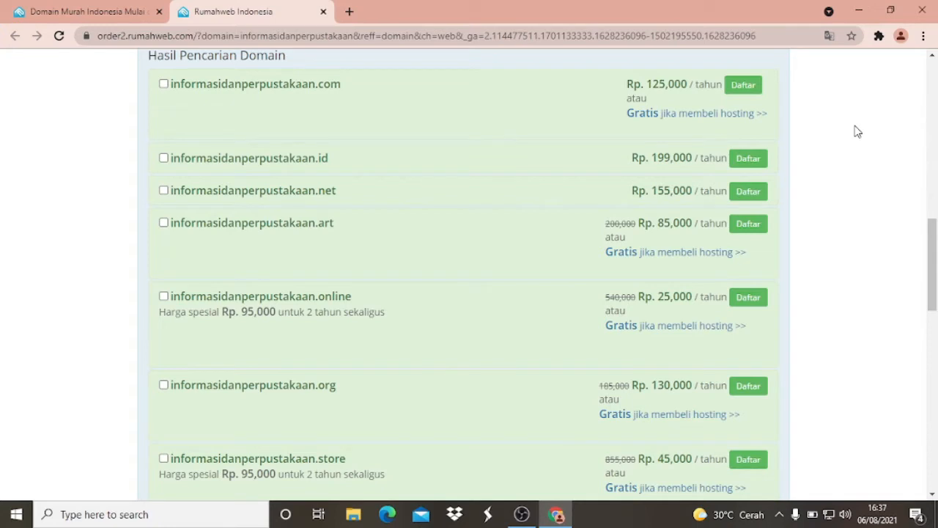
- Review the offered extensions for informasidanperpustakaan and their yearly prices in the domain search results
{"action": "scroll", "coordinate": [857, 131], "scroll_direction": "up", "scroll_amount": 1}
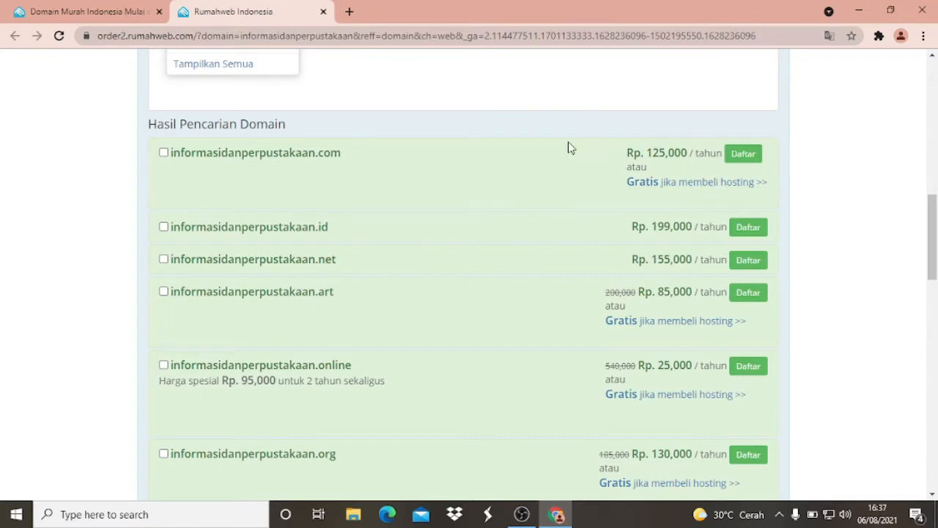
{"action": "scroll", "coordinate": [564, 150], "scroll_direction": "down", "scroll_amount": 1}
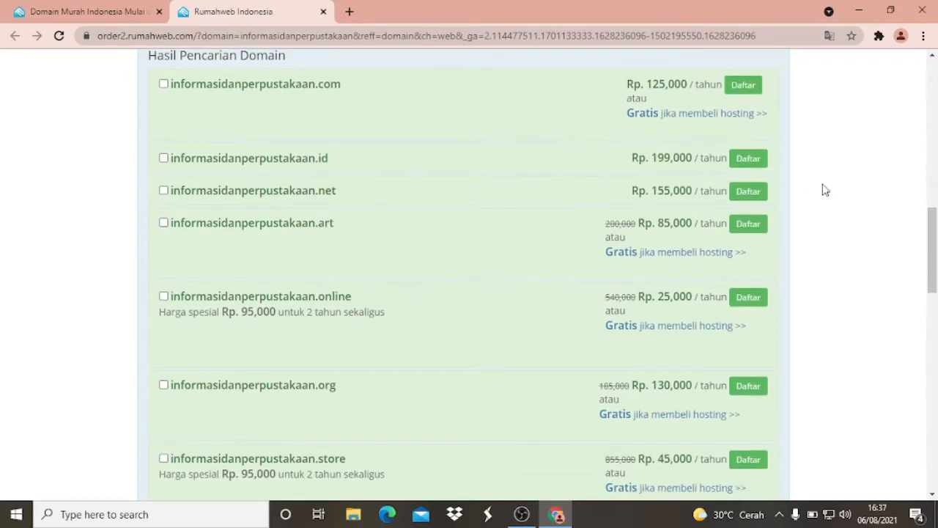
{"action": "scroll", "coordinate": [806, 192], "scroll_direction": "up", "scroll_amount": 1}
{"action": "scroll", "coordinate": [347, 176], "scroll_direction": "down", "scroll_amount": 2}
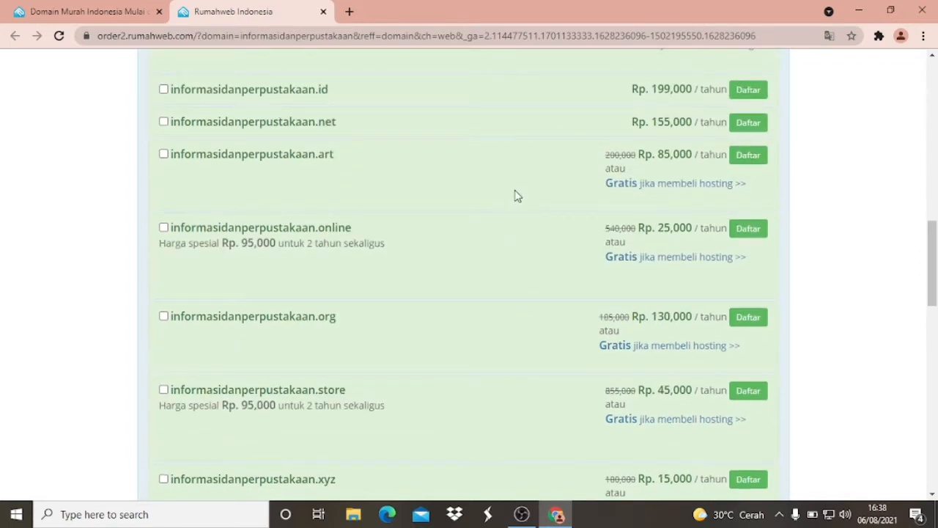
{"action": "scroll", "coordinate": [513, 202], "scroll_direction": "down", "scroll_amount": 2}
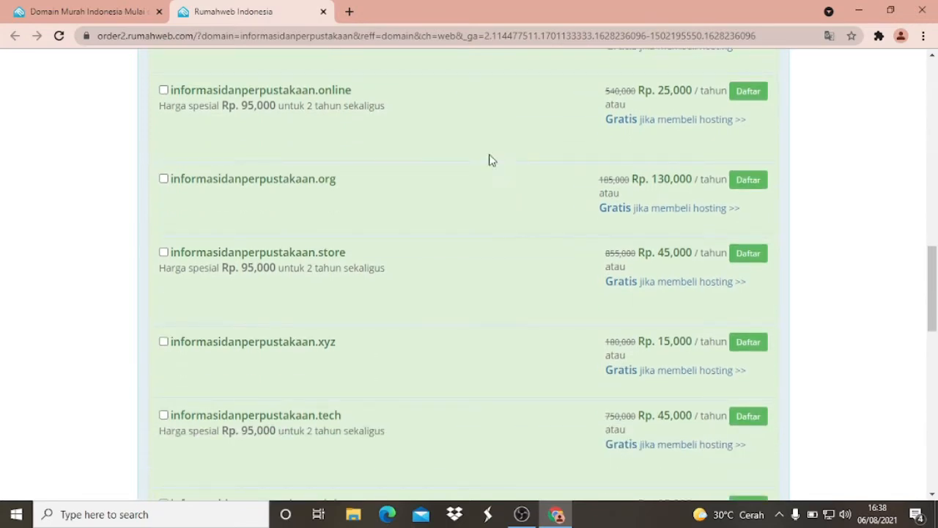
{"action": "scroll", "coordinate": [491, 160], "scroll_direction": "down", "scroll_amount": 3}
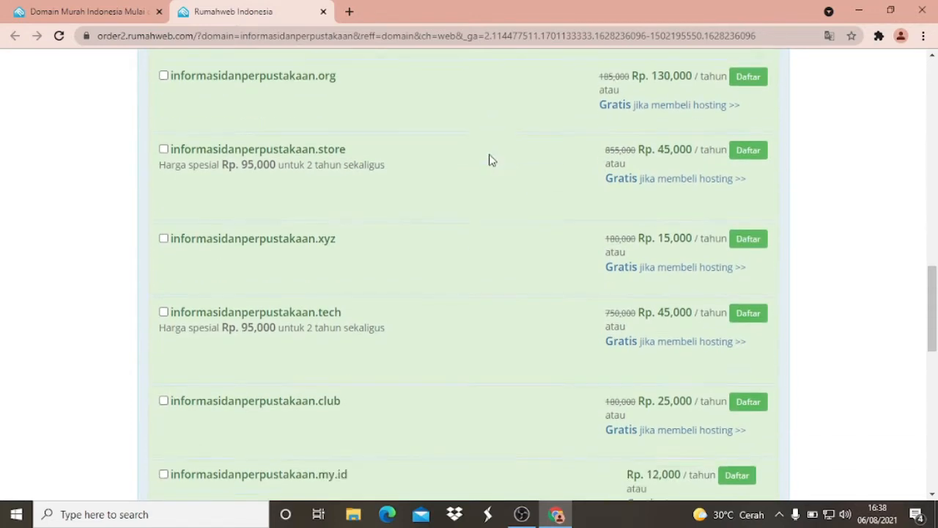
{"action": "scroll", "coordinate": [491, 159], "scroll_direction": "down", "scroll_amount": 2}
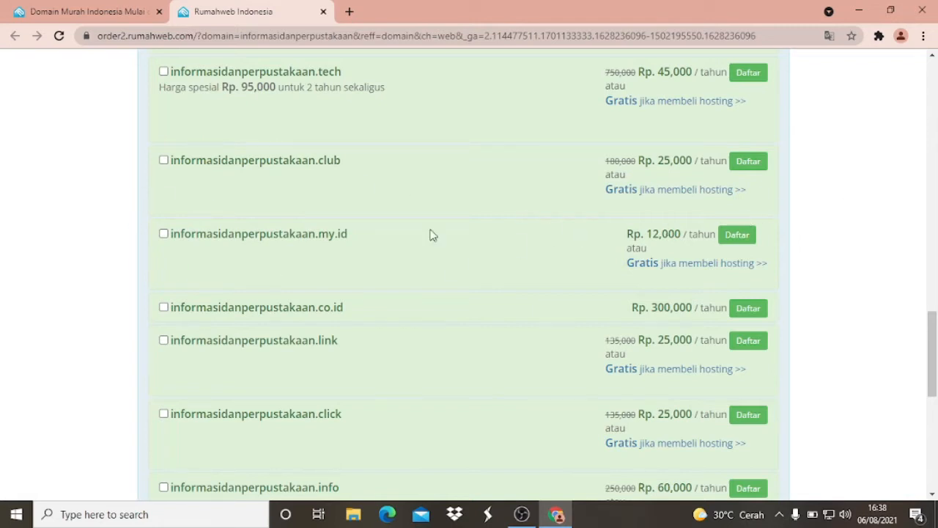
{"action": "scroll", "coordinate": [205, 224], "scroll_direction": "down", "scroll_amount": 2}
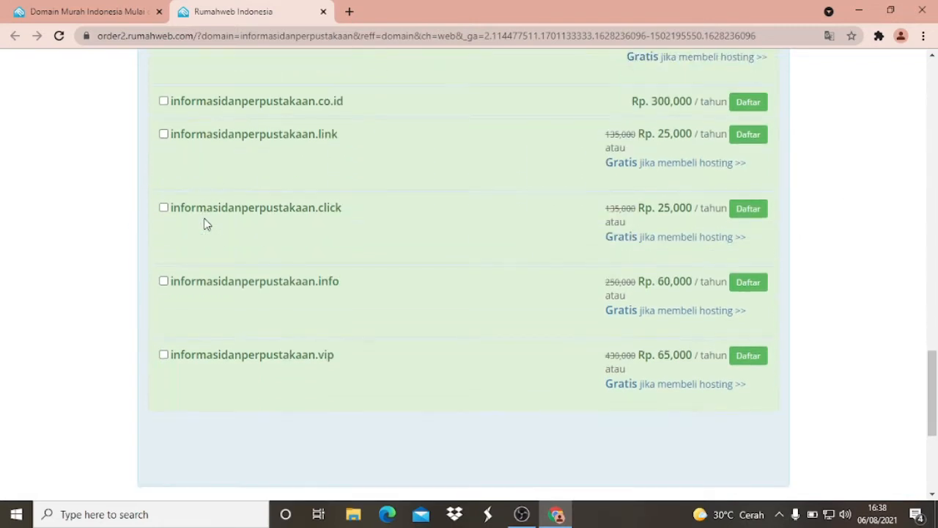
- Select the domain informasidanperpustakaan.my.id and continue to the service package selection
{"action": "scroll", "coordinate": [204, 222], "scroll_direction": "up", "scroll_amount": 2}
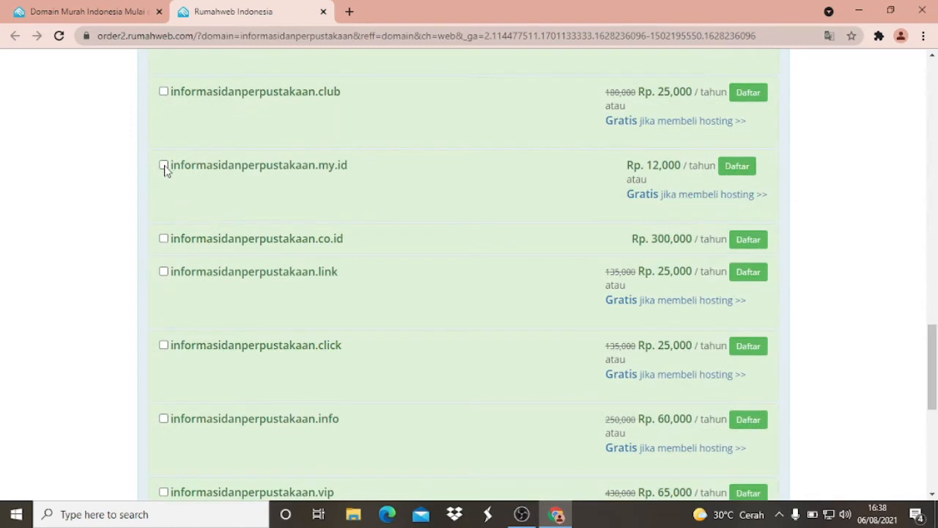
{"action": "left_click", "coordinate": [163, 165]}
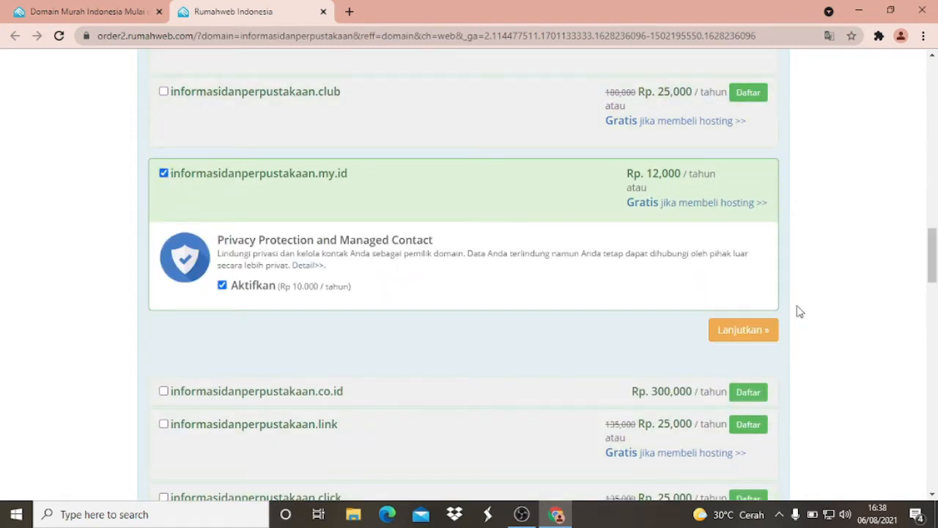
{"action": "left_click", "coordinate": [742, 331]}
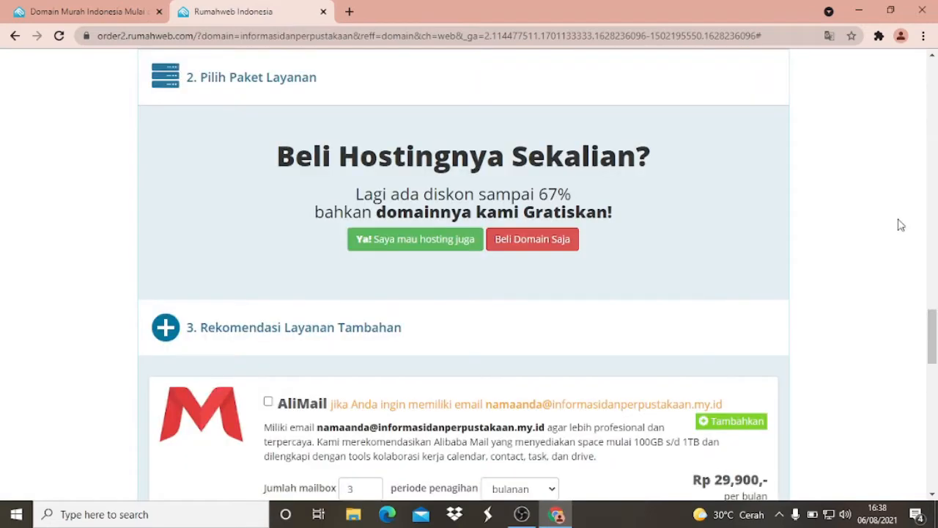
- Choose to buy hosting together with the domain and look through the package options and hosting categories
{"action": "scroll", "coordinate": [714, 237], "scroll_direction": "down", "scroll_amount": 1}
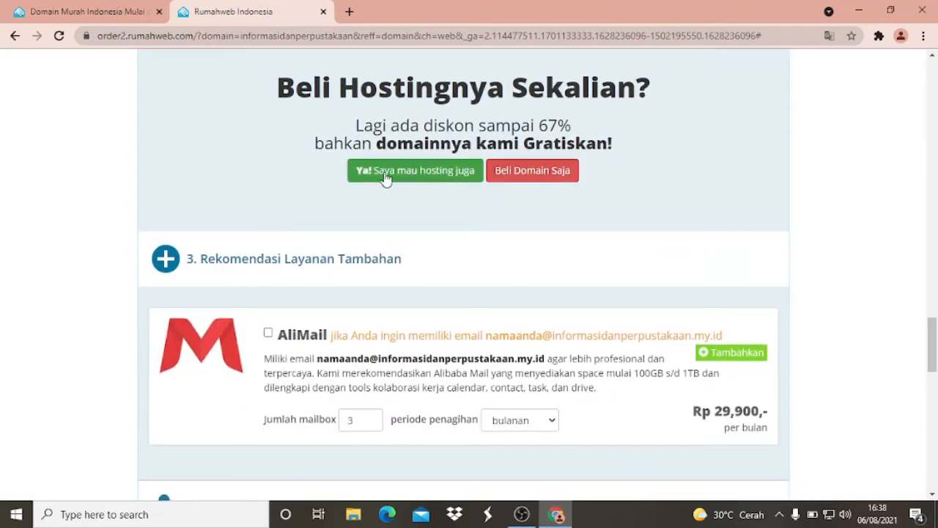
{"action": "left_click", "coordinate": [430, 176]}
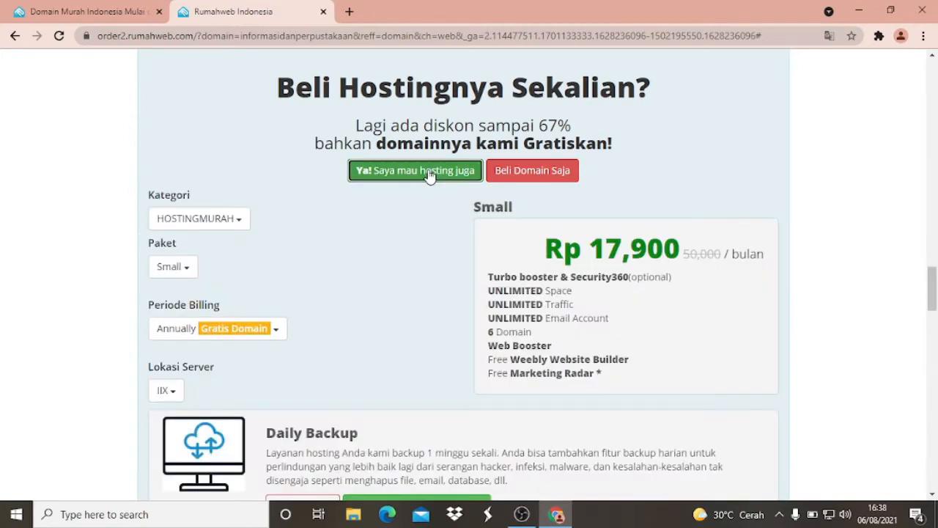
{"action": "scroll", "coordinate": [438, 187], "scroll_direction": "down", "scroll_amount": 3}
{"action": "scroll", "coordinate": [457, 212], "scroll_direction": "down", "scroll_amount": 2}
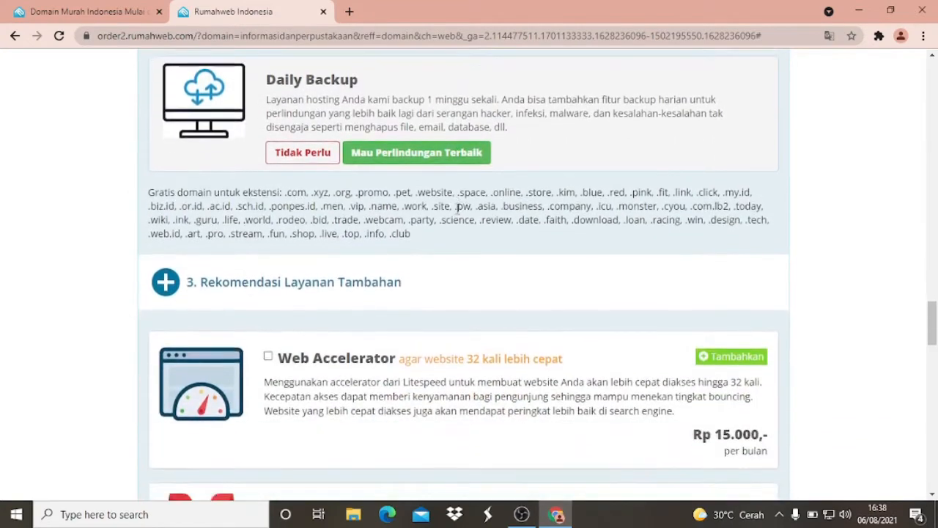
{"action": "scroll", "coordinate": [457, 212], "scroll_direction": "up", "scroll_amount": 5}
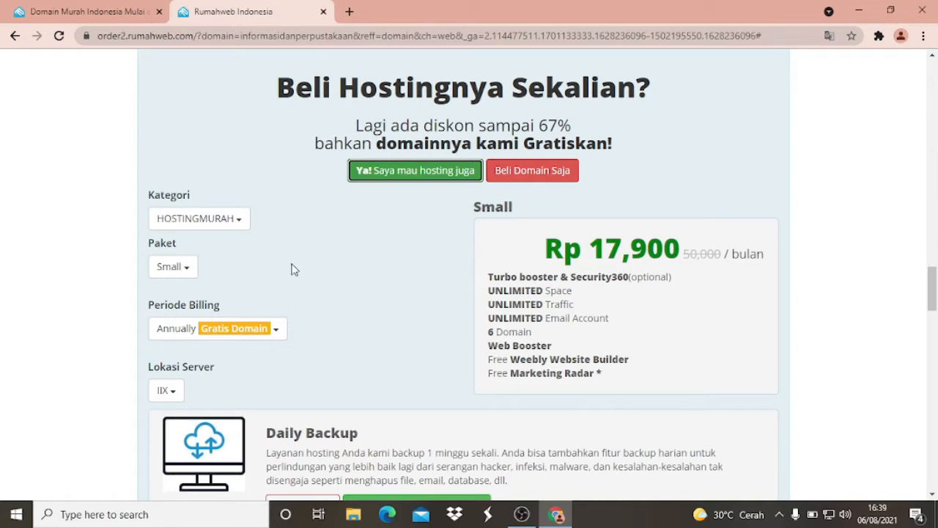
{"action": "left_click", "coordinate": [236, 229]}
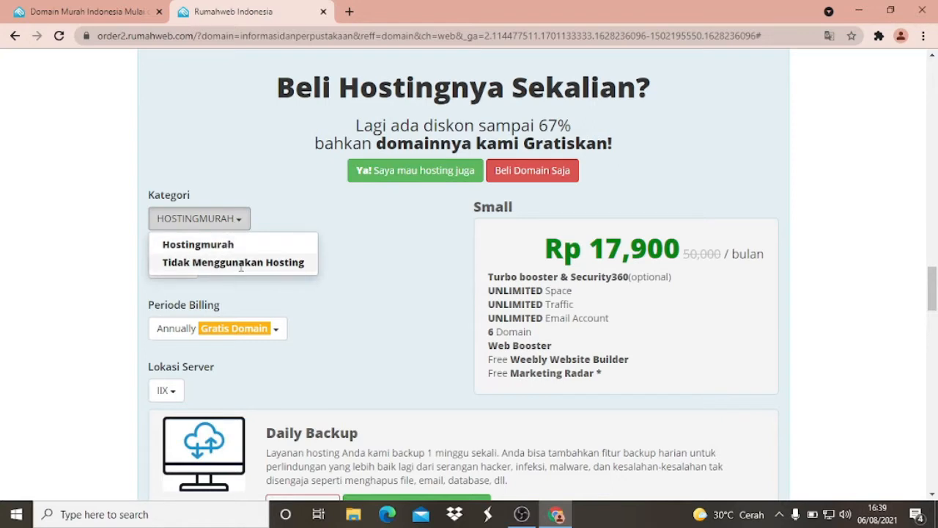
{"action": "left_click", "coordinate": [264, 214]}
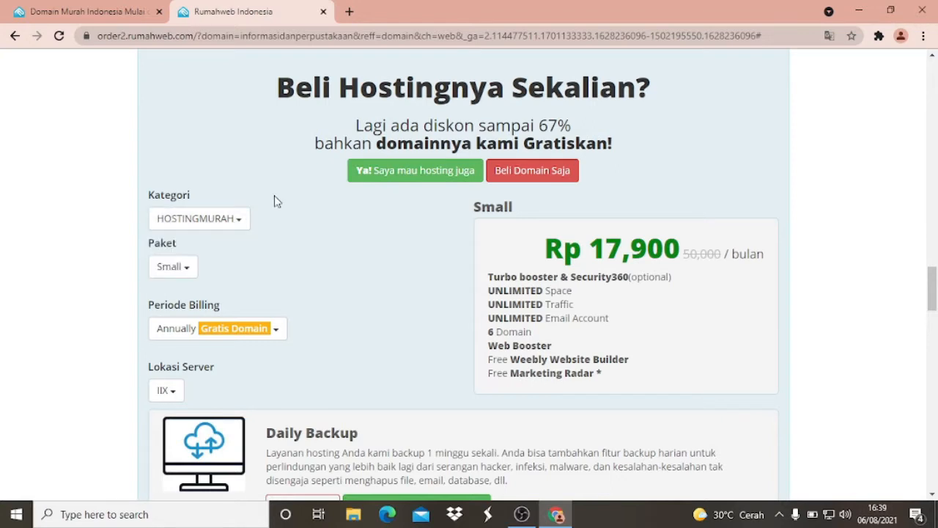
- Look through the available package sizes and the hosting category options for the order
{"action": "left_click", "coordinate": [195, 272]}
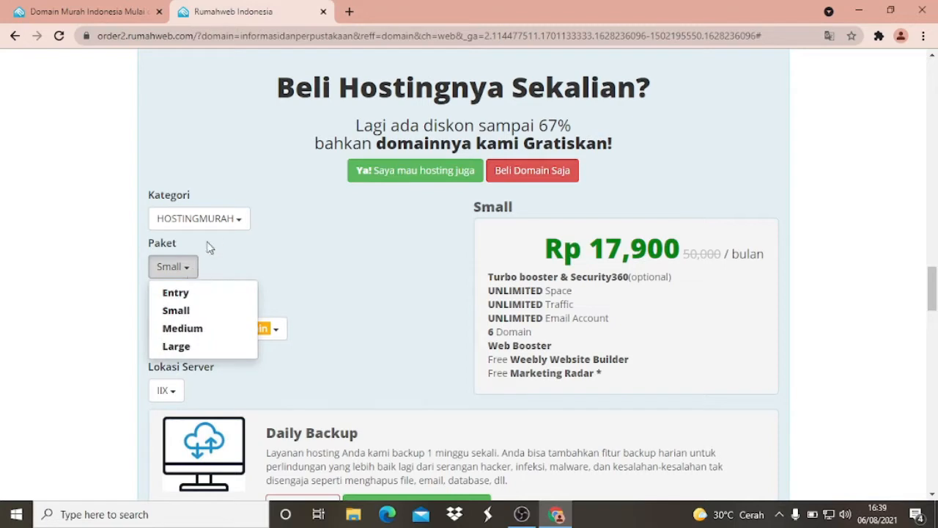
{"action": "left_click", "coordinate": [217, 223]}
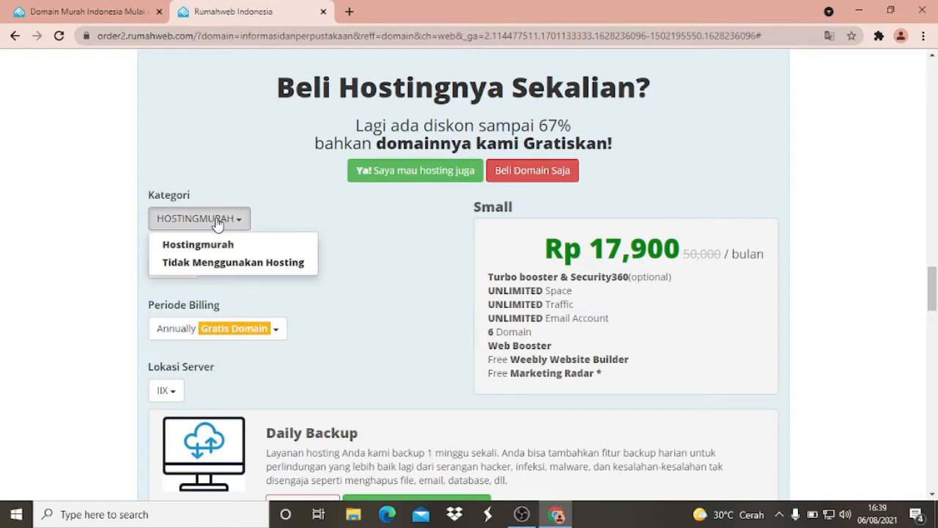
{"action": "left_click", "coordinate": [287, 203]}
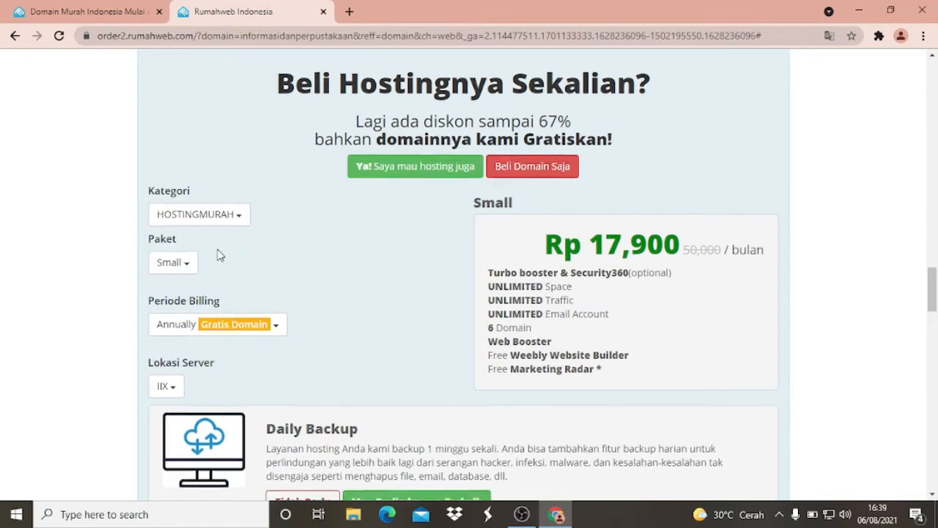
- Select the Entry hosting package and look at its billing period options
{"action": "scroll", "coordinate": [215, 254], "scroll_direction": "down", "scroll_amount": 1}
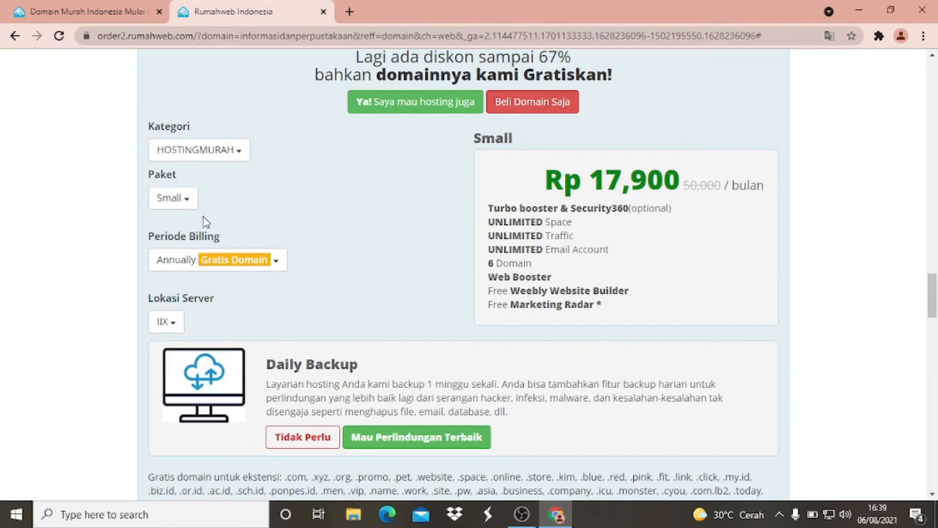
{"action": "left_click", "coordinate": [188, 207]}
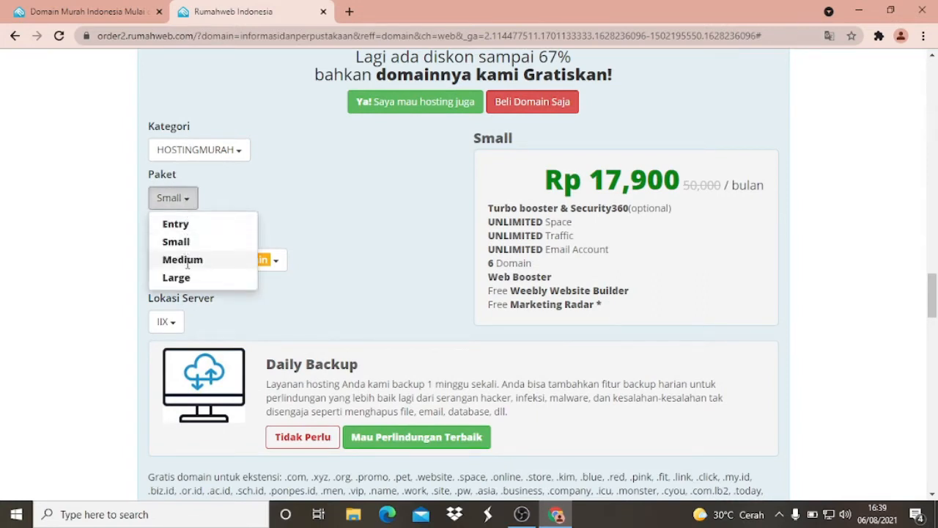
{"action": "left_click", "coordinate": [186, 224]}
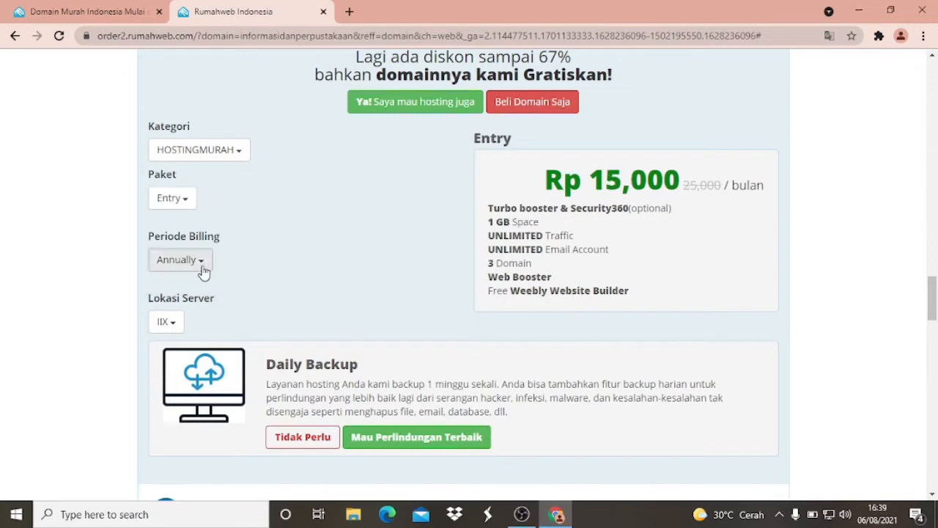
{"action": "scroll", "coordinate": [208, 242], "scroll_direction": "down", "scroll_amount": 1}
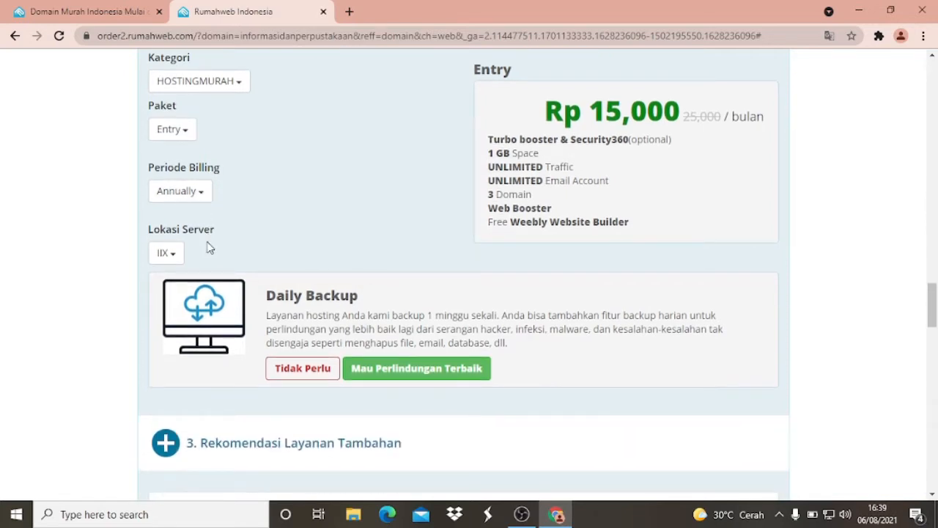
{"action": "left_click", "coordinate": [202, 199]}
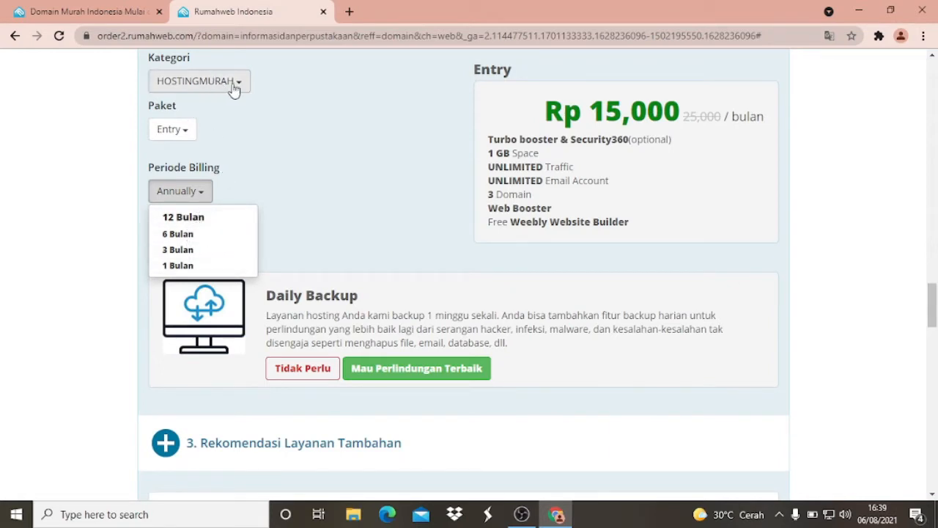
- Choose the Small hosting package with a billing period of 1 Bulan
{"action": "left_click", "coordinate": [180, 144]}
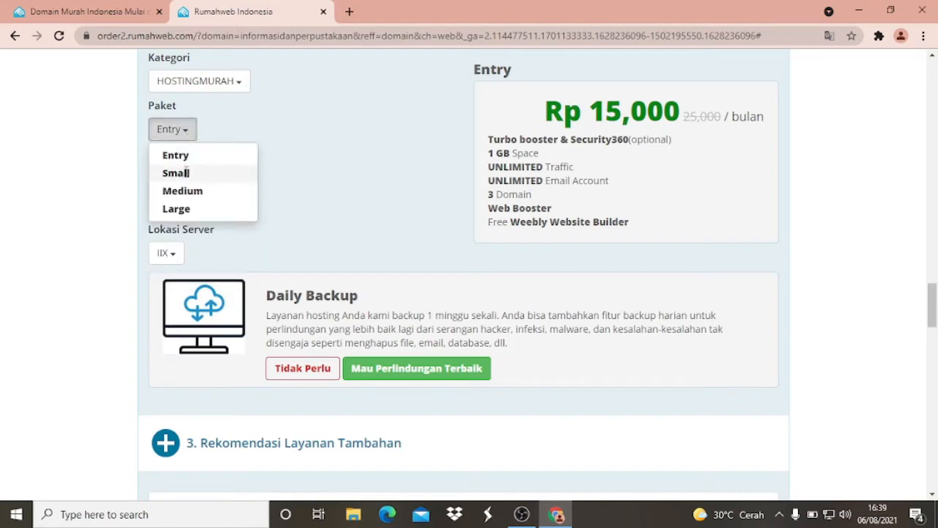
{"action": "left_click", "coordinate": [255, 171]}
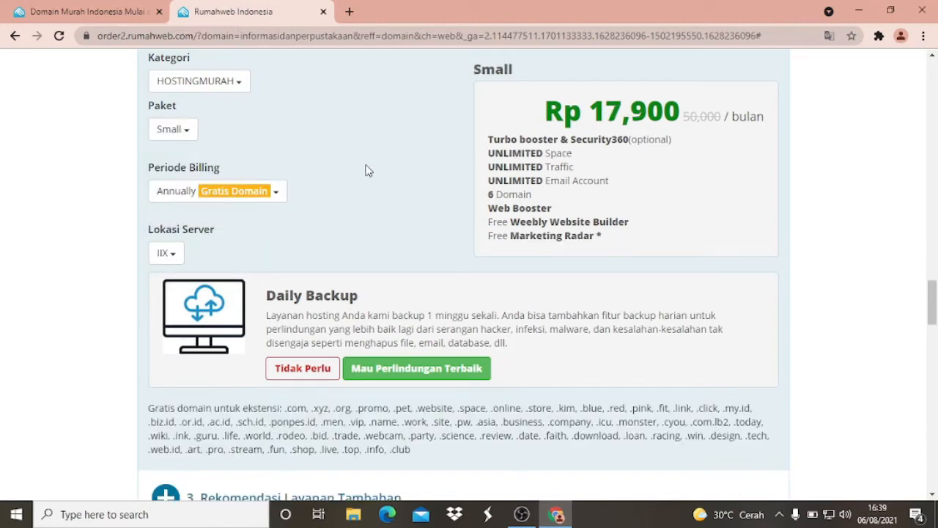
{"action": "left_click", "coordinate": [261, 194]}
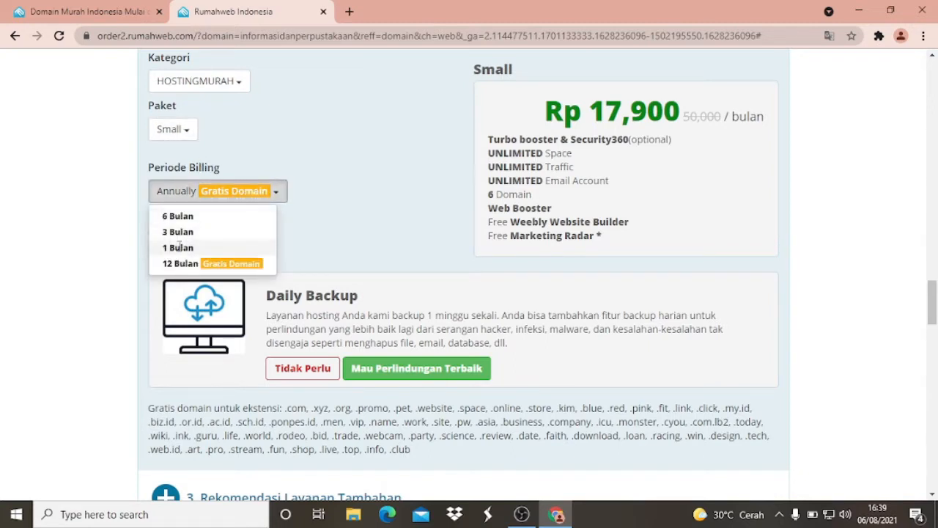
{"action": "left_click", "coordinate": [179, 247]}
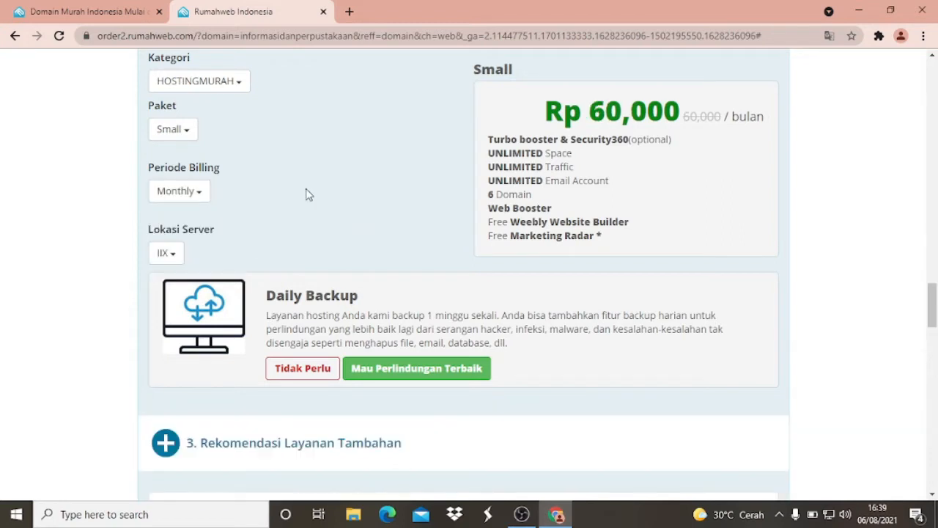
- Review the configured hosting package and the recommended additional services, including Web Accelerator, AliMail, site.pro Website Builder and SSL
{"action": "scroll", "coordinate": [308, 194], "scroll_direction": "up", "scroll_amount": 1}
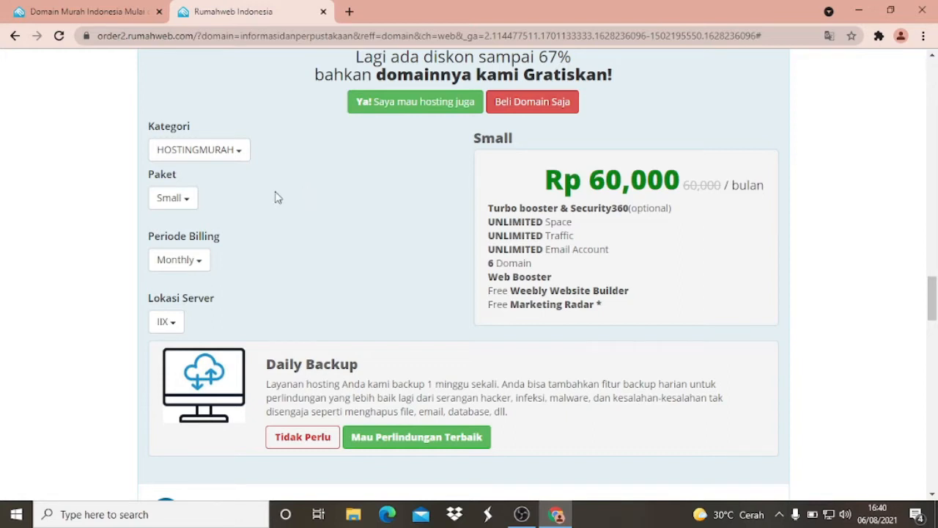
{"action": "scroll", "coordinate": [277, 197], "scroll_direction": "up", "scroll_amount": 1}
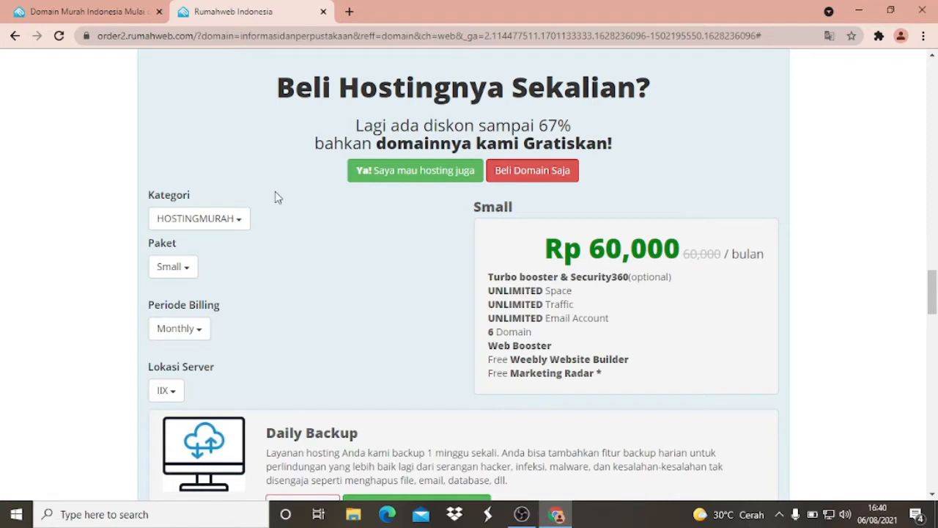
{"action": "scroll", "coordinate": [277, 196], "scroll_direction": "down", "scroll_amount": 1}
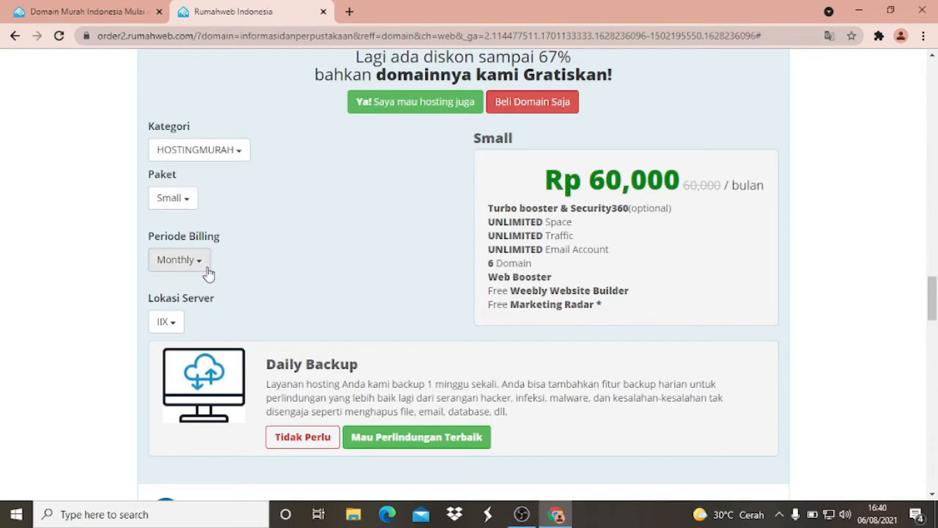
{"action": "scroll", "coordinate": [296, 231], "scroll_direction": "down", "scroll_amount": 2}
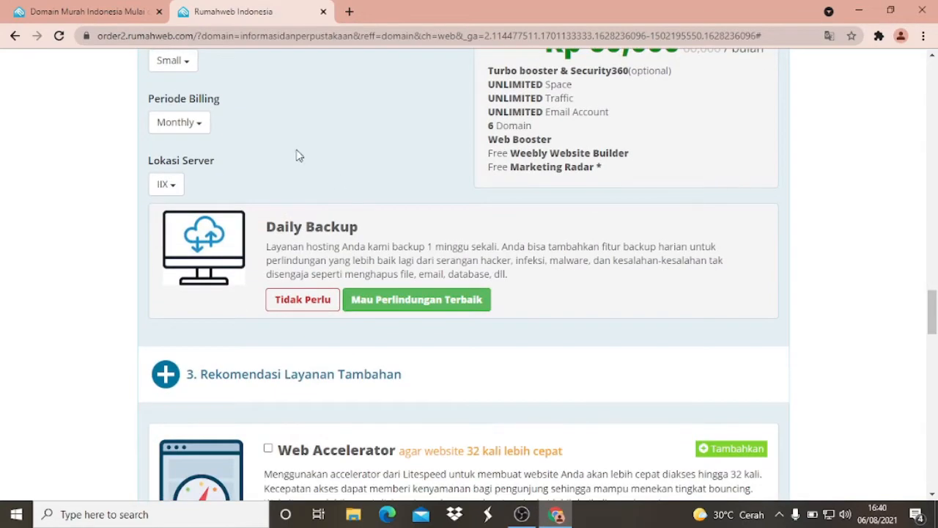
{"action": "scroll", "coordinate": [286, 156], "scroll_direction": "up", "scroll_amount": 1}
{"action": "scroll", "coordinate": [245, 159], "scroll_direction": "up", "scroll_amount": 1}
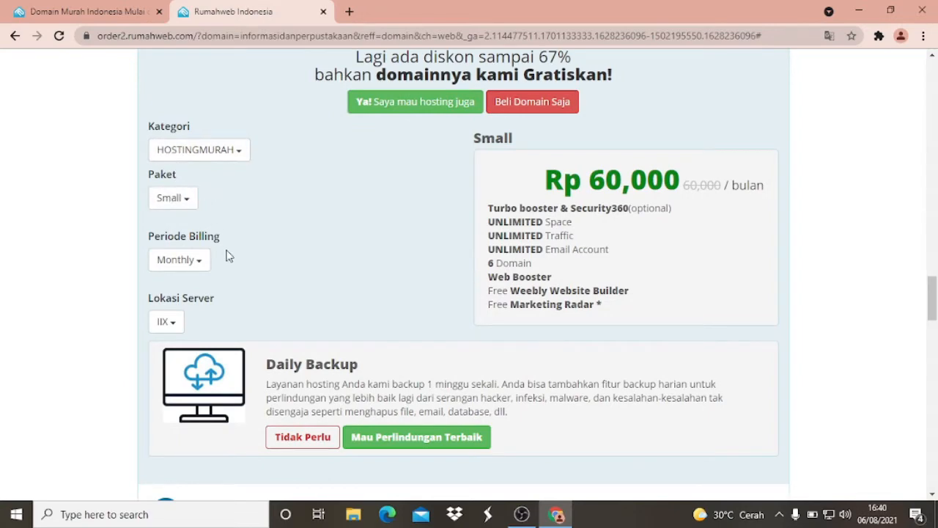
{"action": "scroll", "coordinate": [266, 247], "scroll_direction": "down", "scroll_amount": 4}
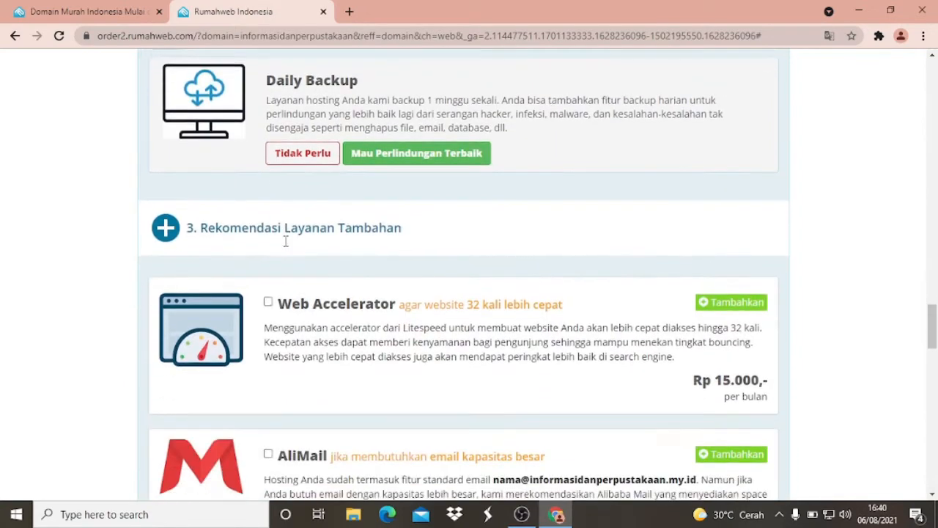
{"action": "scroll", "coordinate": [286, 241], "scroll_direction": "down", "scroll_amount": 7}
{"action": "scroll", "coordinate": [296, 251], "scroll_direction": "up", "scroll_amount": 6}
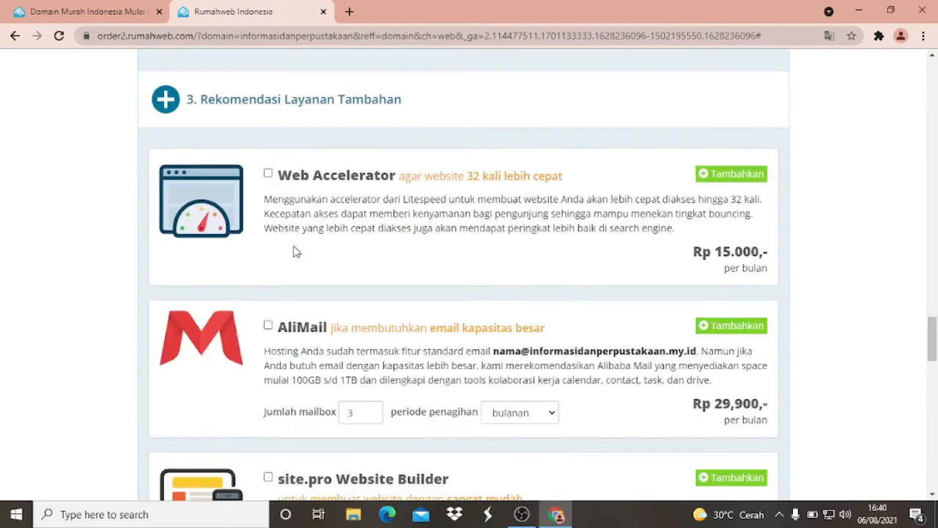
{"action": "scroll", "coordinate": [308, 231], "scroll_direction": "up", "scroll_amount": 2}
{"action": "scroll", "coordinate": [371, 335], "scroll_direction": "down", "scroll_amount": 5}
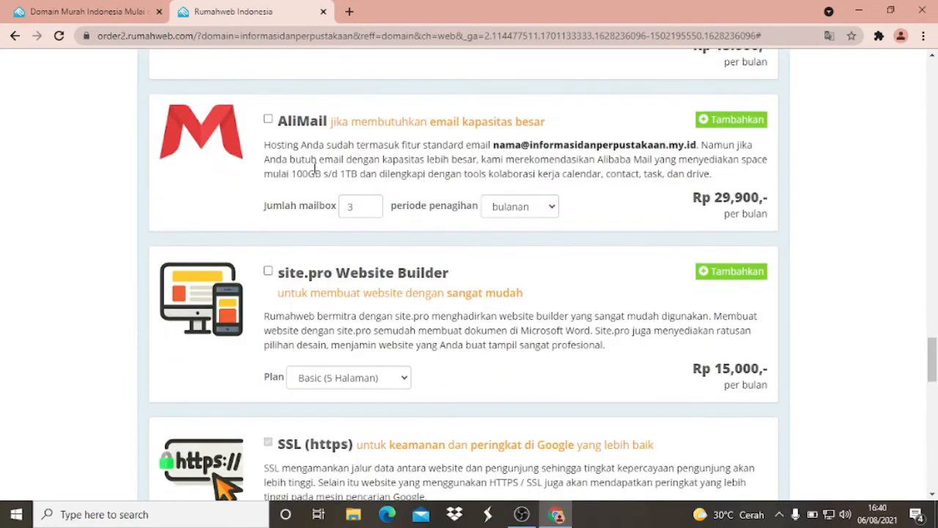
{"action": "scroll", "coordinate": [315, 168], "scroll_direction": "down", "scroll_amount": 6}
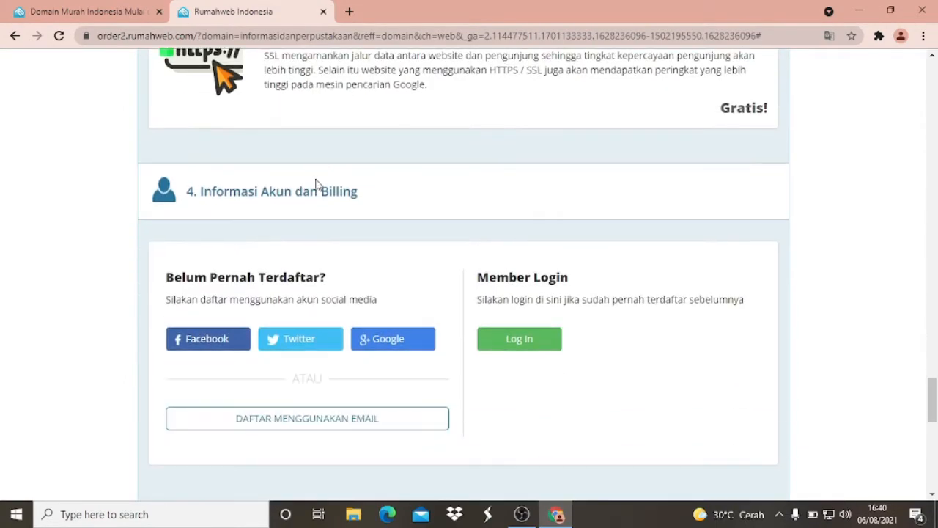
- Agree to the SLA, AUP, web hosting agreement and privacy policy below the shopping cart, and try to check out
{"action": "scroll", "coordinate": [315, 183], "scroll_direction": "down", "scroll_amount": 5}
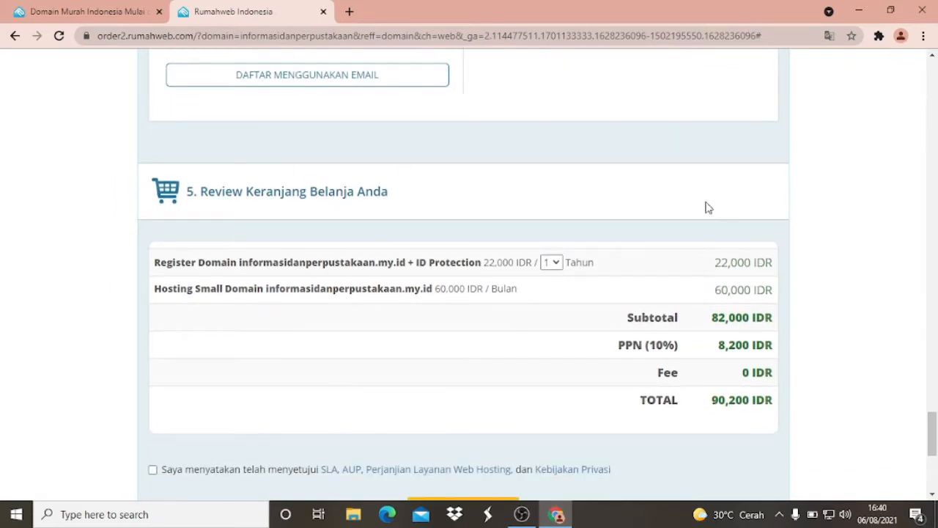
{"action": "scroll", "coordinate": [204, 333], "scroll_direction": "down", "scroll_amount": 2}
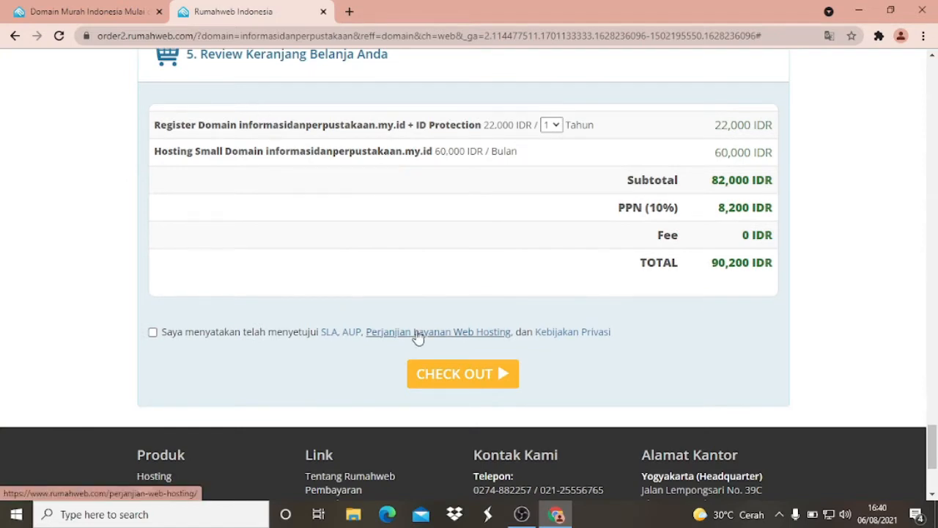
{"action": "scroll", "coordinate": [291, 222], "scroll_direction": "up", "scroll_amount": 1}
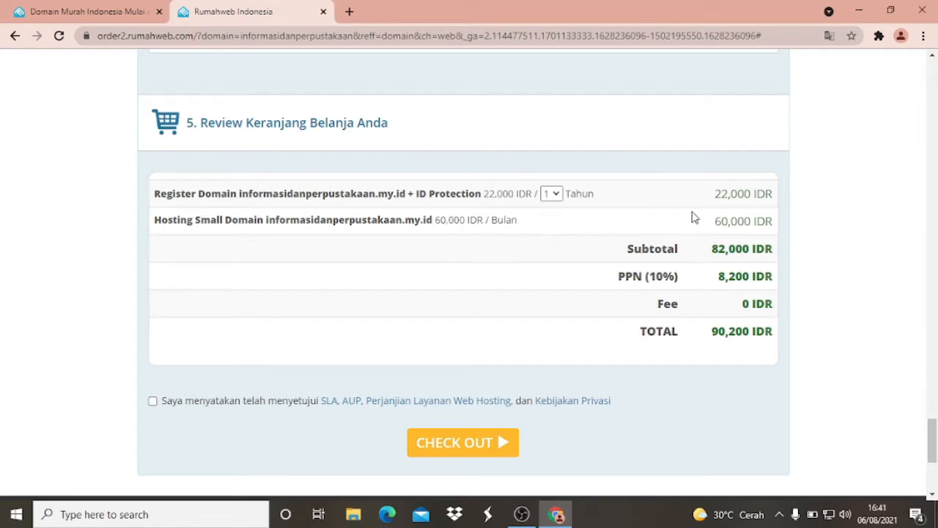
{"action": "scroll", "coordinate": [694, 214], "scroll_direction": "down", "scroll_amount": 1}
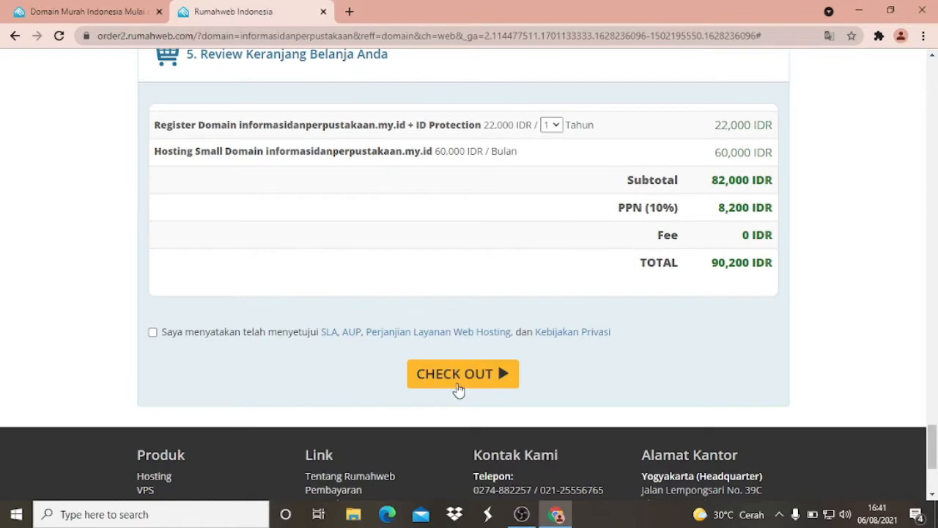
{"action": "left_click", "coordinate": [152, 332]}
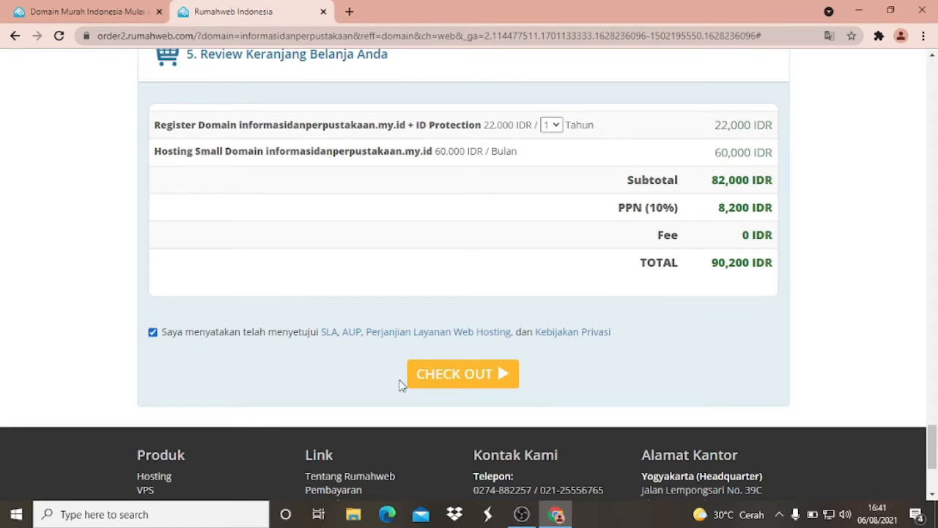
{"action": "scroll", "coordinate": [469, 376], "scroll_direction": "up", "scroll_amount": 1}
{"action": "left_click", "coordinate": [470, 376]}
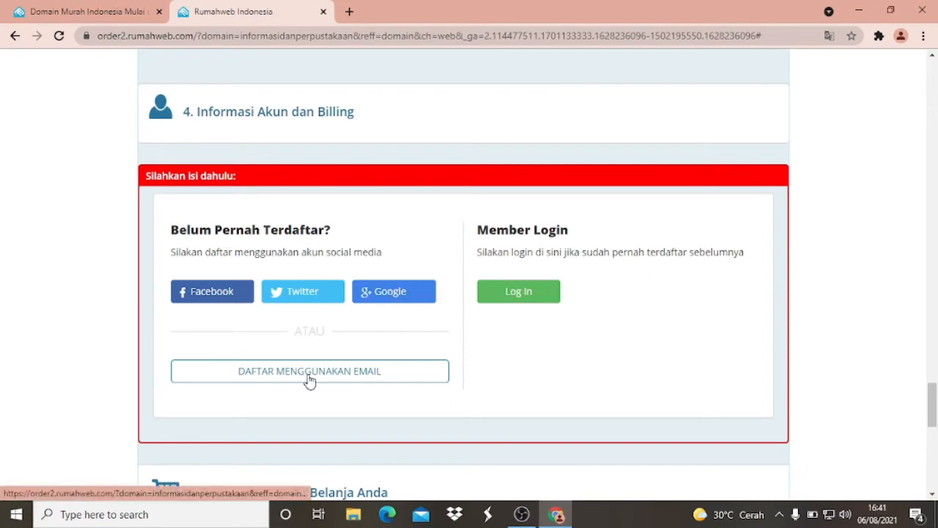
- Start registering a new account by email and look over the fields of the registration form
{"action": "scroll", "coordinate": [322, 377], "scroll_direction": "down", "scroll_amount": 1}
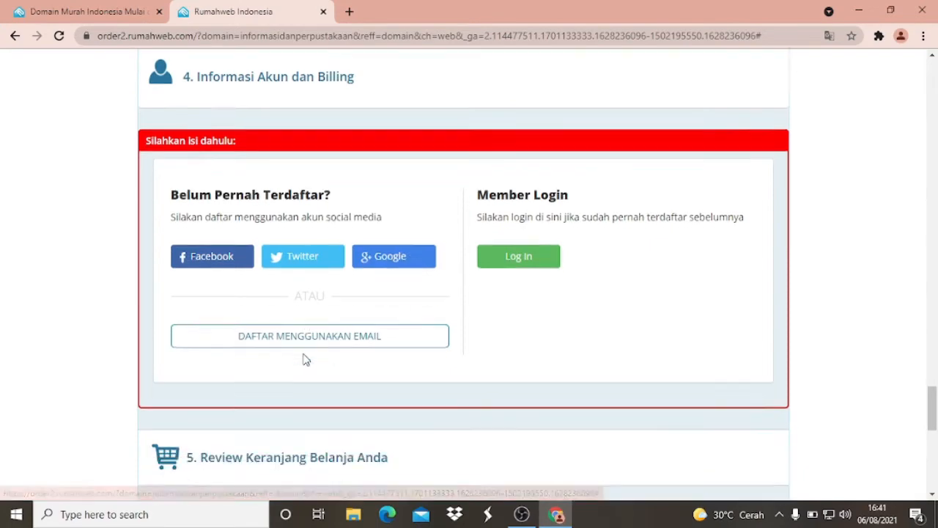
{"action": "scroll", "coordinate": [306, 360], "scroll_direction": "down", "scroll_amount": 1}
{"action": "left_click", "coordinate": [315, 304]}
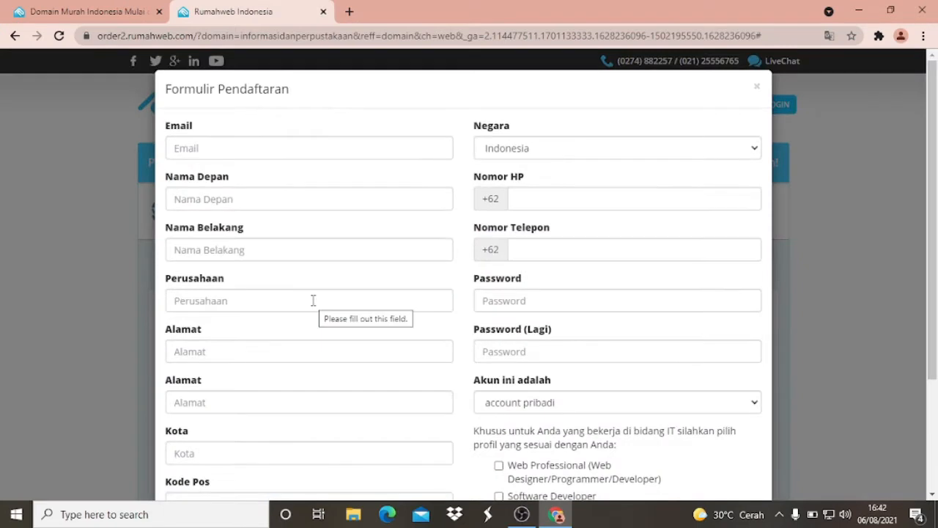
{"action": "scroll", "coordinate": [408, 216], "scroll_direction": "down", "scroll_amount": 4}
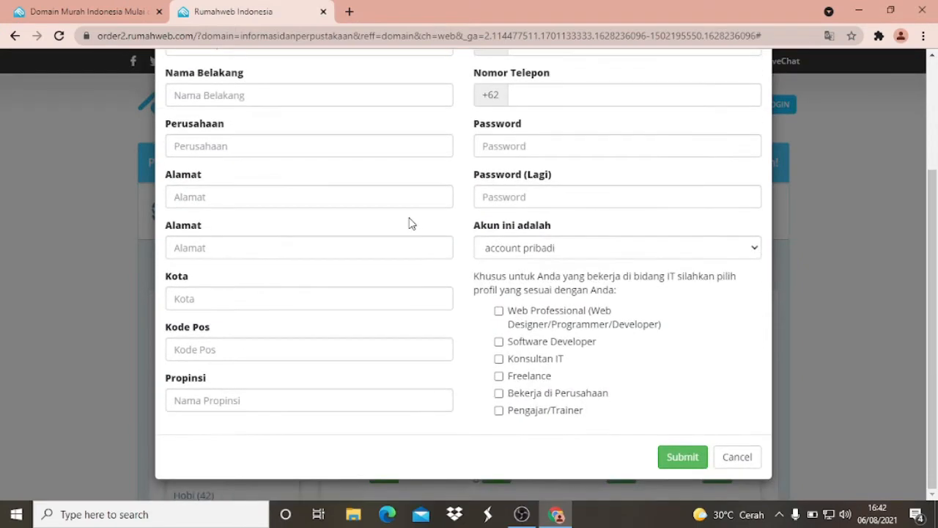
{"action": "scroll", "coordinate": [410, 223], "scroll_direction": "up", "scroll_amount": 4}
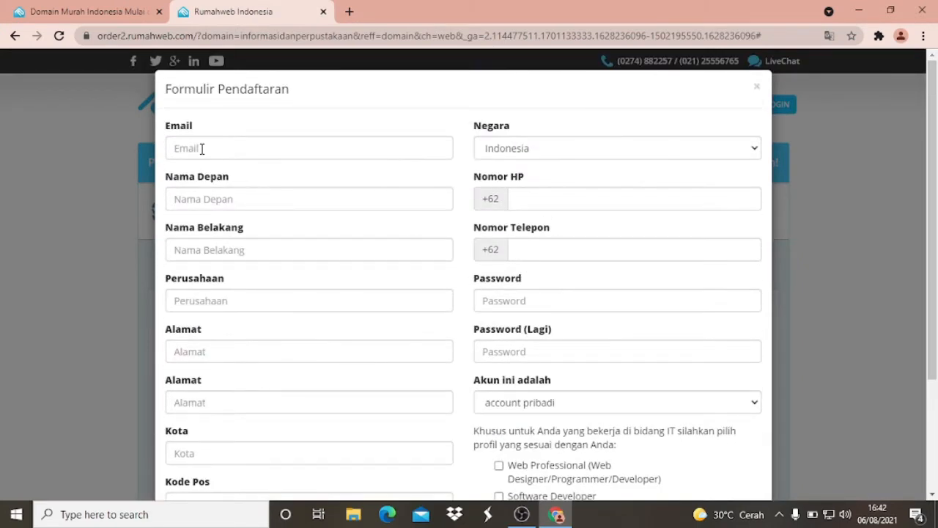
- Enter the account holder's email address in the registration form
{"action": "left_click", "coordinate": [202, 149]}
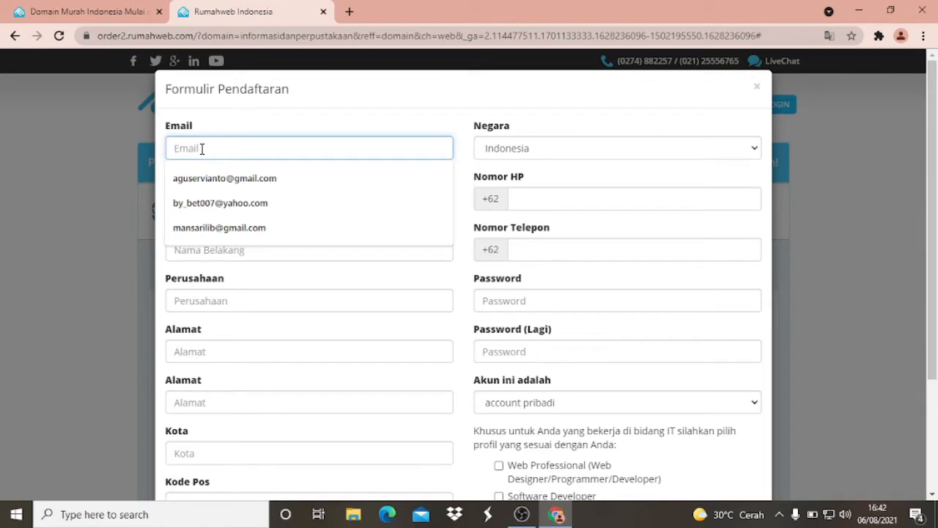
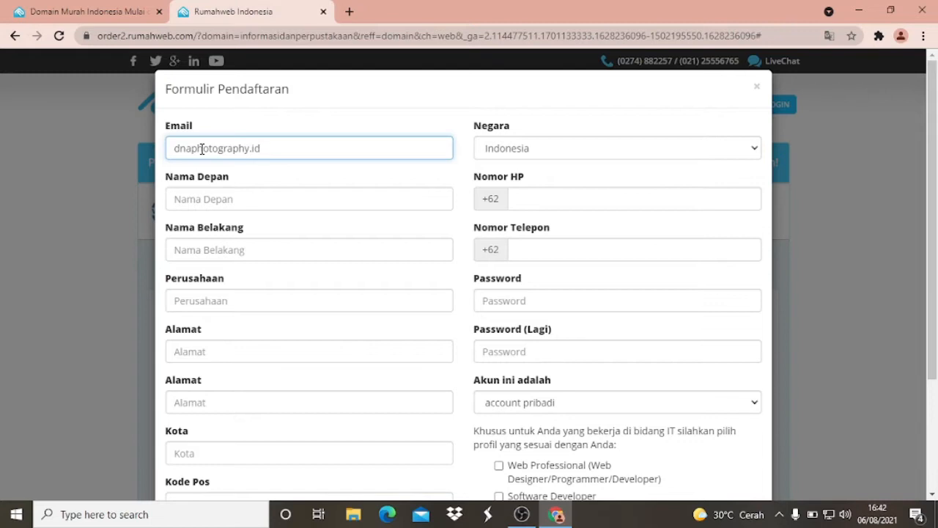
{"action": "left_click", "coordinate": [235, 198]}
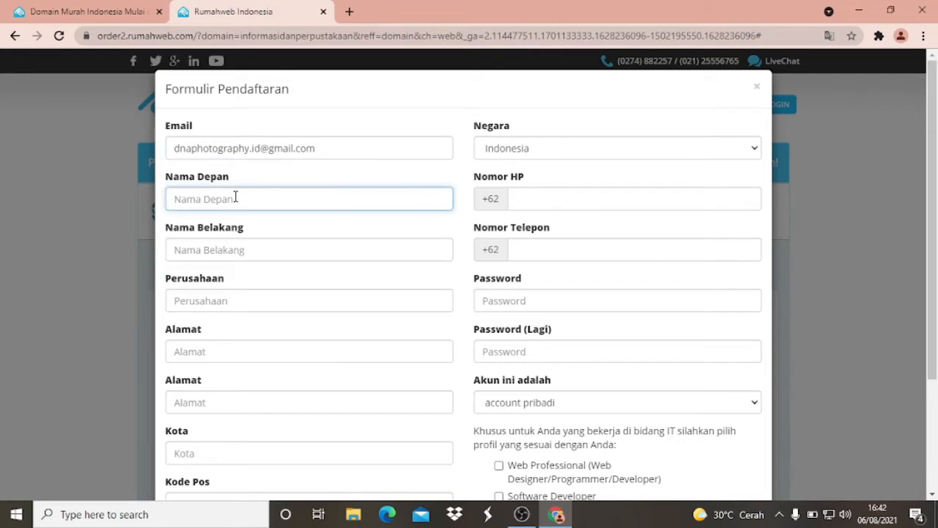
- Enter the account holder's first and last name, and fill in dnaphotography as the company
{"action": "type", "text": "dna"}
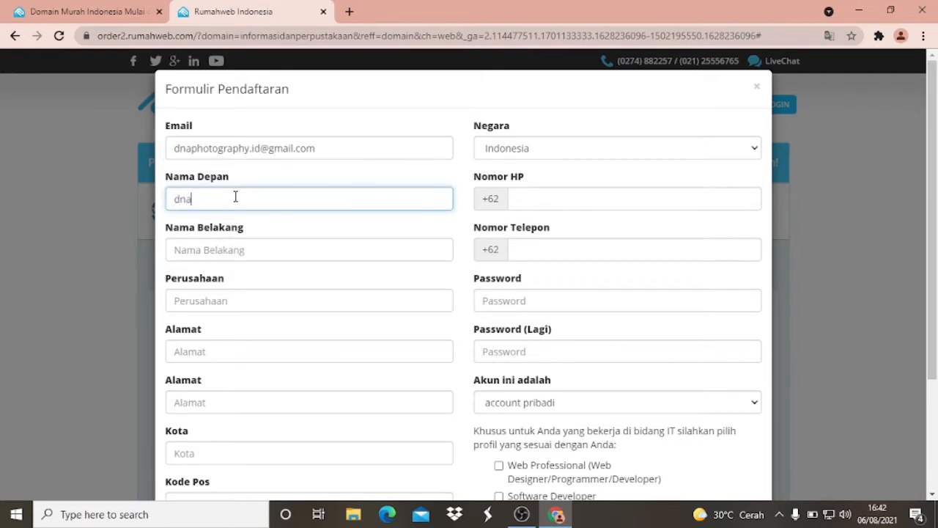
{"action": "left_click", "coordinate": [251, 246]}
{"action": "type", "text": "pho"}
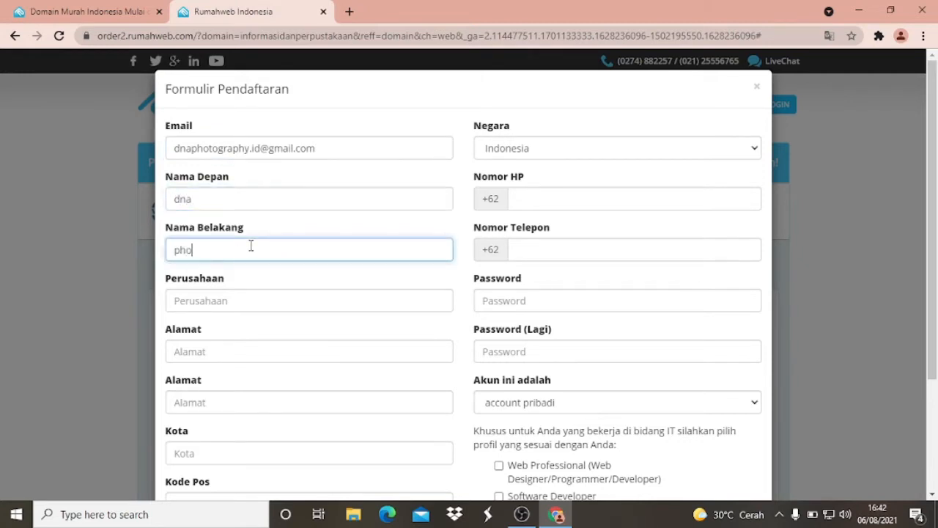
{"action": "type", "text": "tography"}
{"action": "left_click", "coordinate": [216, 299]}
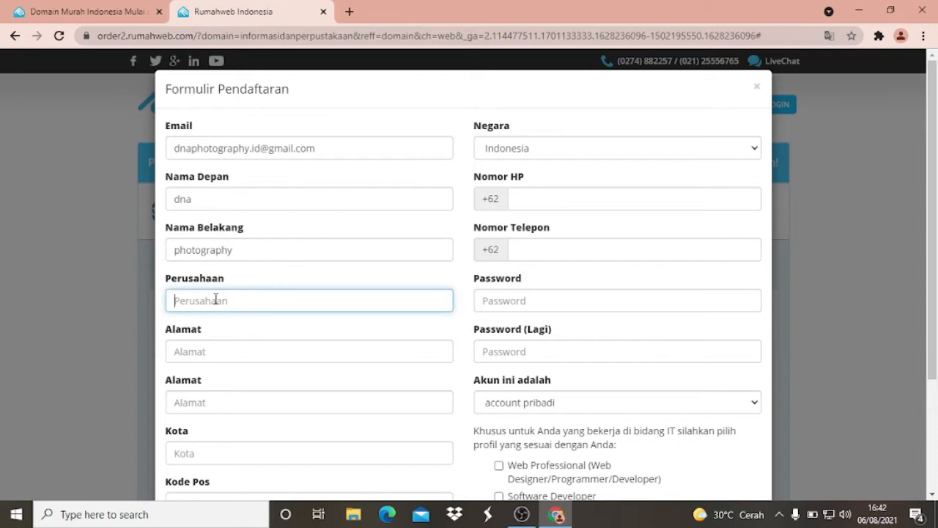
{"action": "type", "text": "dnaphotography"}
- Enter the account holder's street address in the first address field of the registration form
{"action": "scroll", "coordinate": [254, 298], "scroll_direction": "down", "scroll_amount": 1}
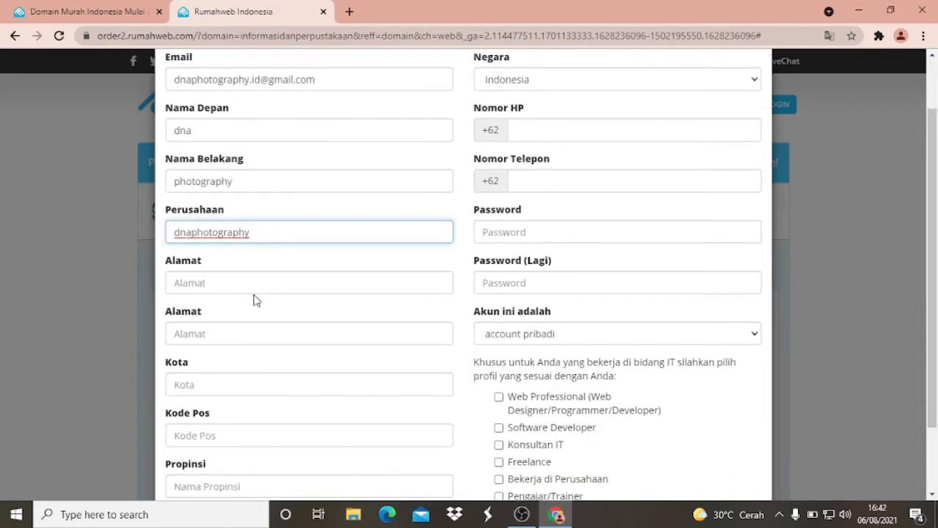
{"action": "left_click", "coordinate": [215, 286]}
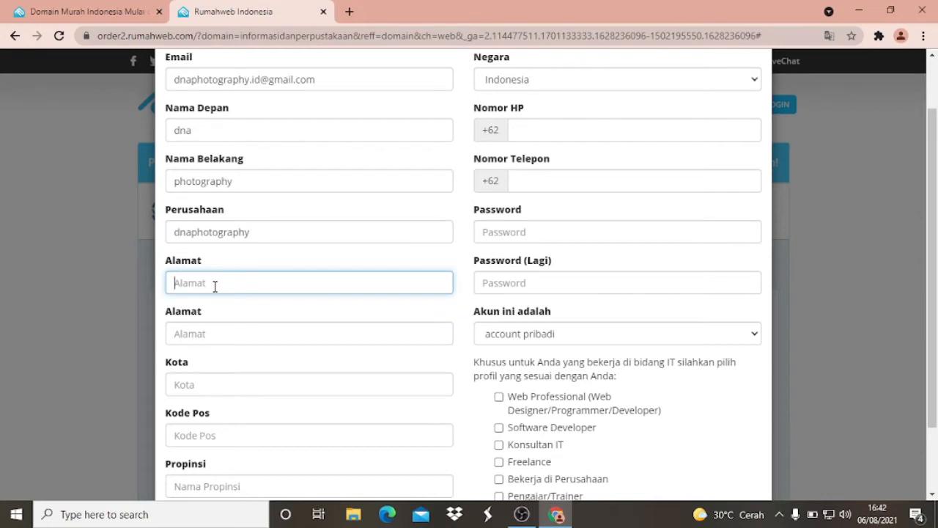
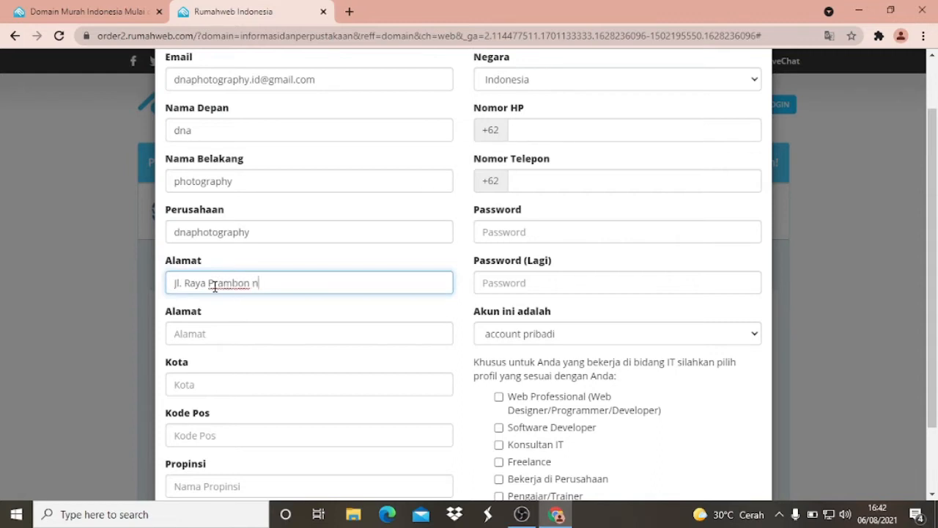
- Copy the street address from the first address field into the second address field
{"action": "scroll", "coordinate": [242, 290], "scroll_direction": "down", "scroll_amount": 2}
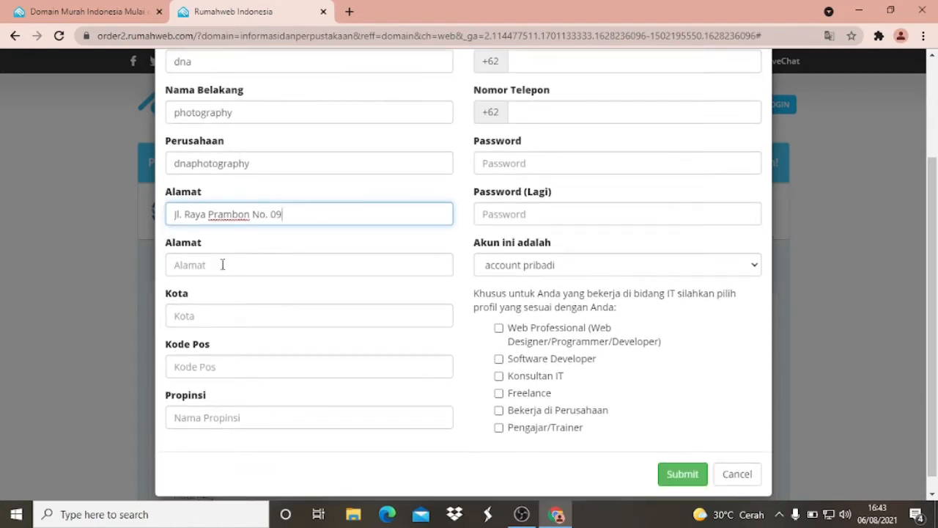
{"action": "left_click", "coordinate": [223, 264]}
{"action": "triple_click", "coordinate": [269, 215]}
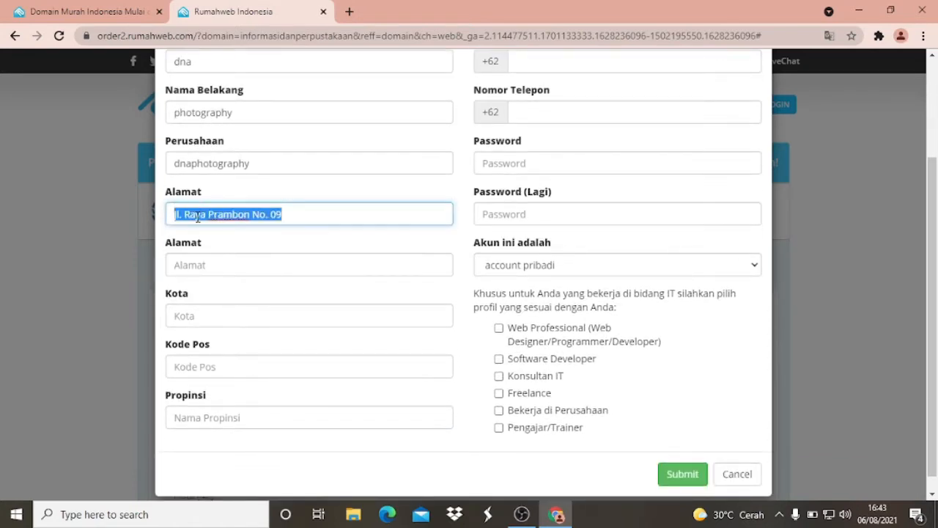
{"action": "right_click", "coordinate": [197, 218]}
{"action": "left_click", "coordinate": [235, 268]}
{"action": "left_click", "coordinate": [218, 264]}
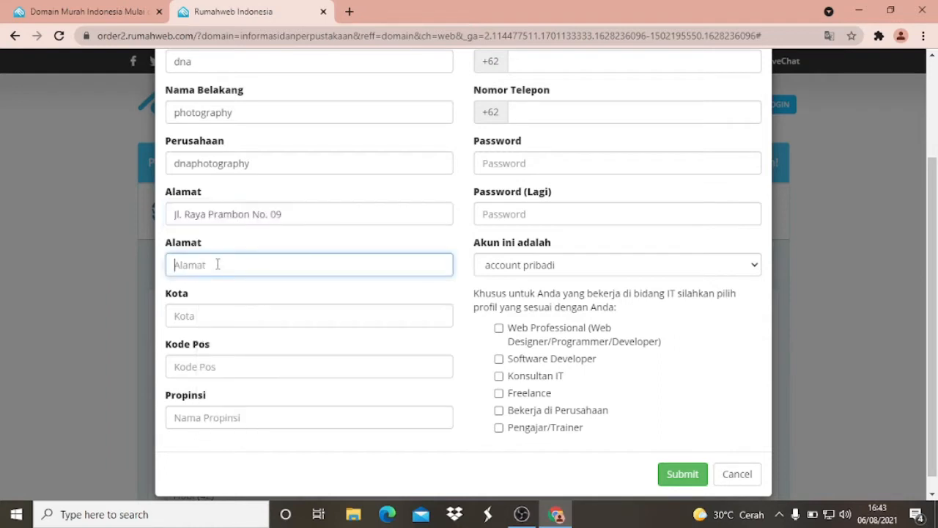
{"action": "right_click", "coordinate": [218, 265]}
{"action": "left_click", "coordinate": [310, 373]}
- Fill in the city, postal code and province of the account holder's address
{"action": "left_click", "coordinate": [216, 313]}
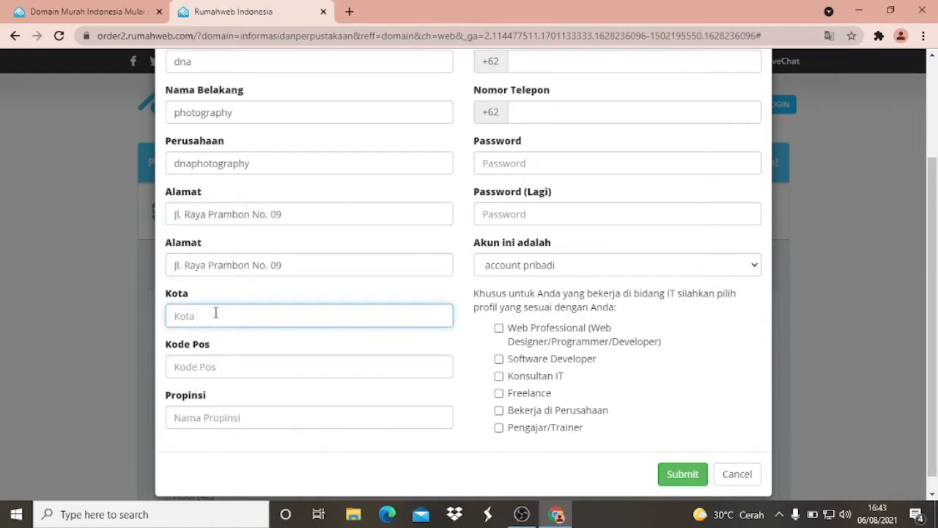
{"action": "type", "text": "Sidoarjo"}
{"action": "scroll", "coordinate": [215, 316], "scroll_direction": "down", "scroll_amount": 1}
{"action": "left_click", "coordinate": [210, 351]}
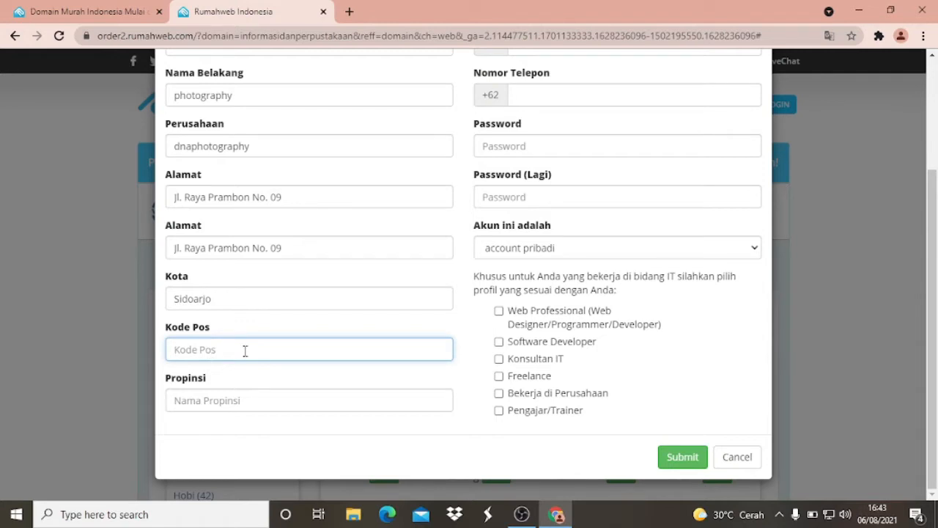
{"action": "type", "text": "61274"}
{"action": "left_click", "coordinate": [239, 402]}
{"action": "type", "text": "ja"}
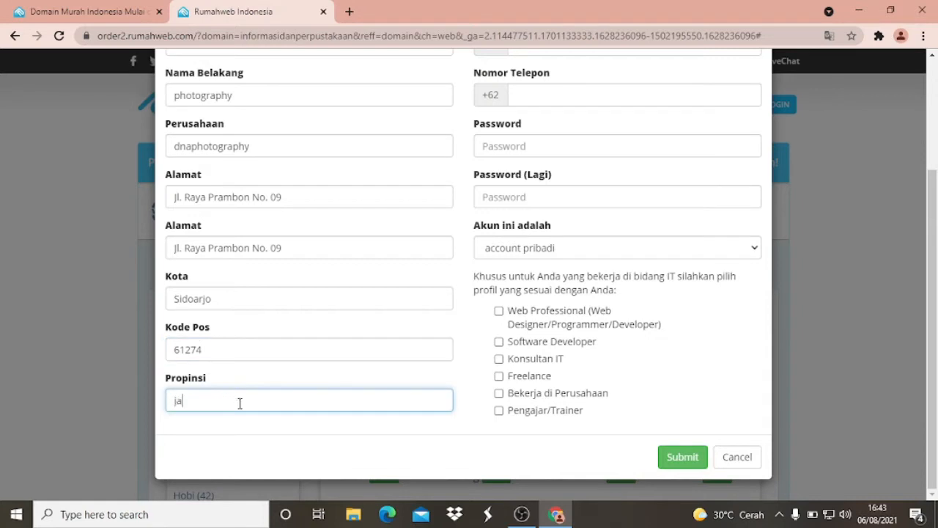
{"action": "type", "text": "watimur"}
{"action": "left_click", "coordinate": [197, 400]}
- Enter the account holder's mobile number and copy it into the telephone number field
{"action": "scroll", "coordinate": [183, 405], "scroll_direction": "up", "scroll_amount": 2}
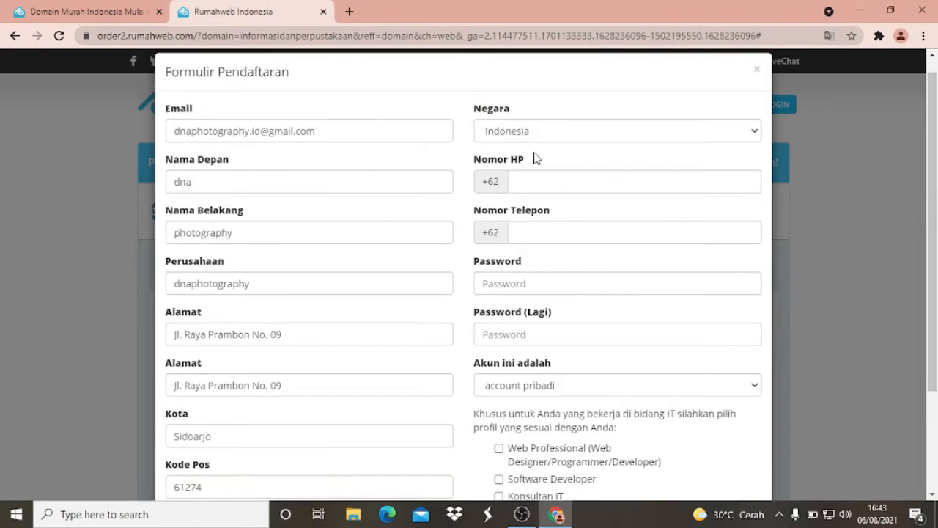
{"action": "left_click", "coordinate": [522, 184]}
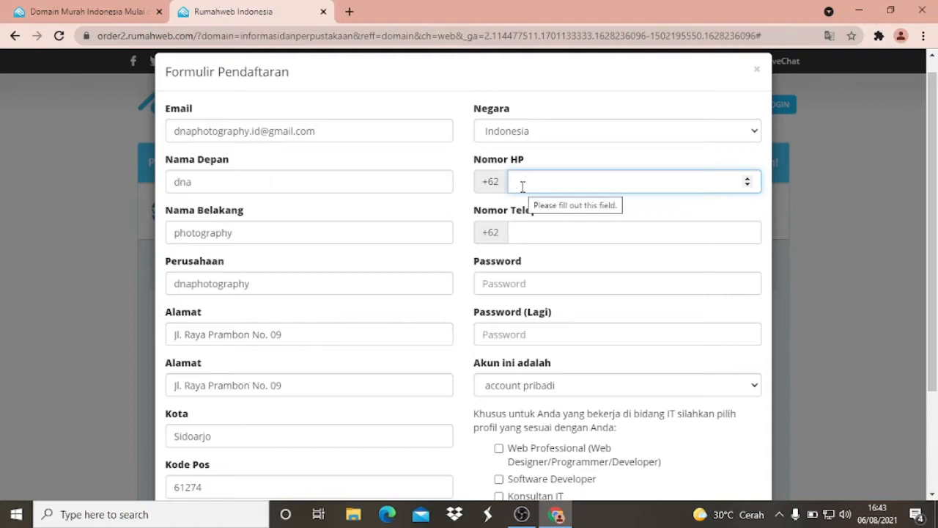
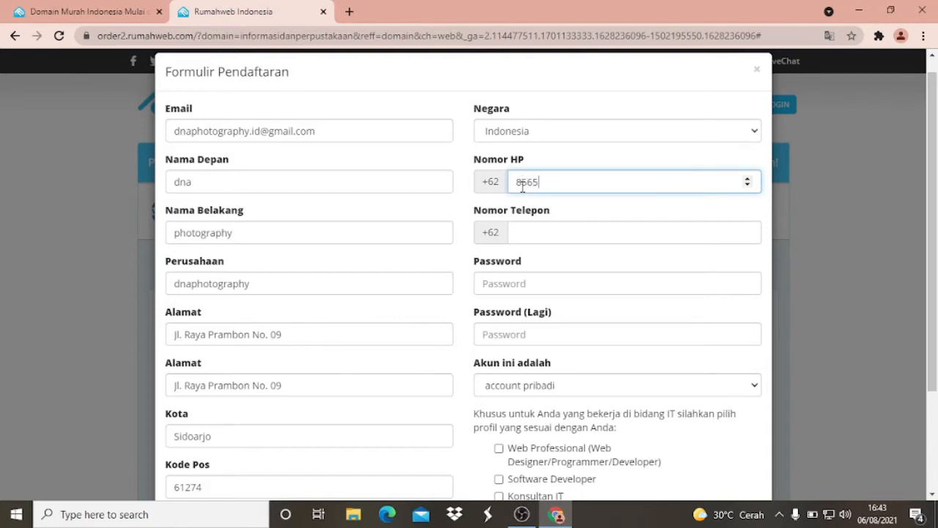
{"action": "left_click_drag", "start_coordinate": [588, 181], "coordinate": [518, 177]}
{"action": "right_click", "coordinate": [538, 181]}
{"action": "left_click", "coordinate": [546, 206]}
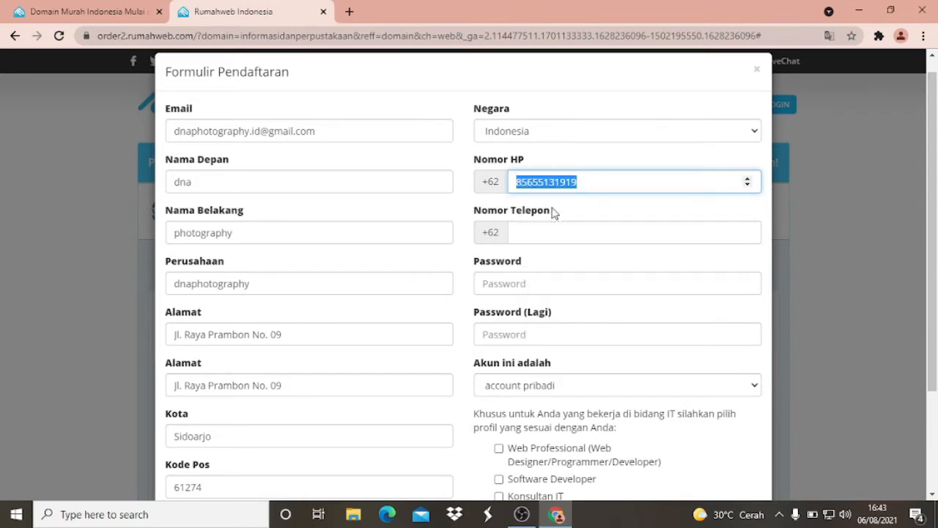
{"action": "left_click", "coordinate": [530, 243]}
{"action": "right_click", "coordinate": [531, 242]}
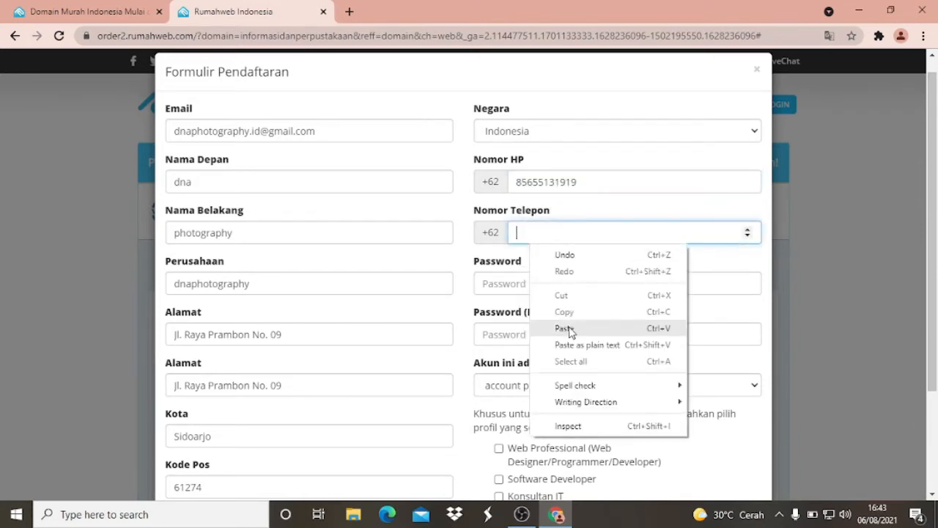
{"action": "left_click", "coordinate": [572, 327]}
- Enter the account password and repeat it in the password confirmation field
{"action": "left_click", "coordinate": [548, 280]}
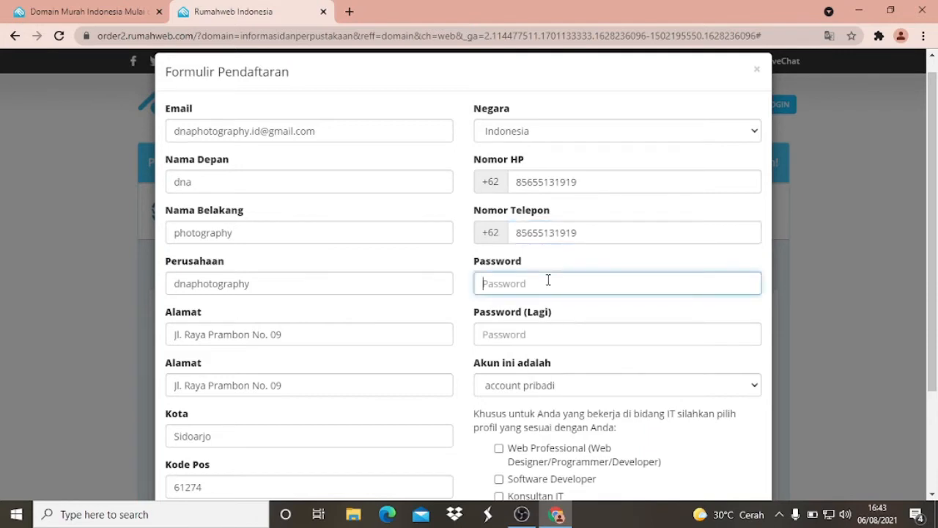
{"action": "type", "text": "d"}
{"action": "key", "text": "BackSpace"}
{"action": "key", "text": "BackSpace"}
{"action": "scroll", "coordinate": [554, 276], "scroll_direction": "down", "scroll_amount": 1}
{"action": "scroll", "coordinate": [576, 258], "scroll_direction": "down", "scroll_amount": 1}
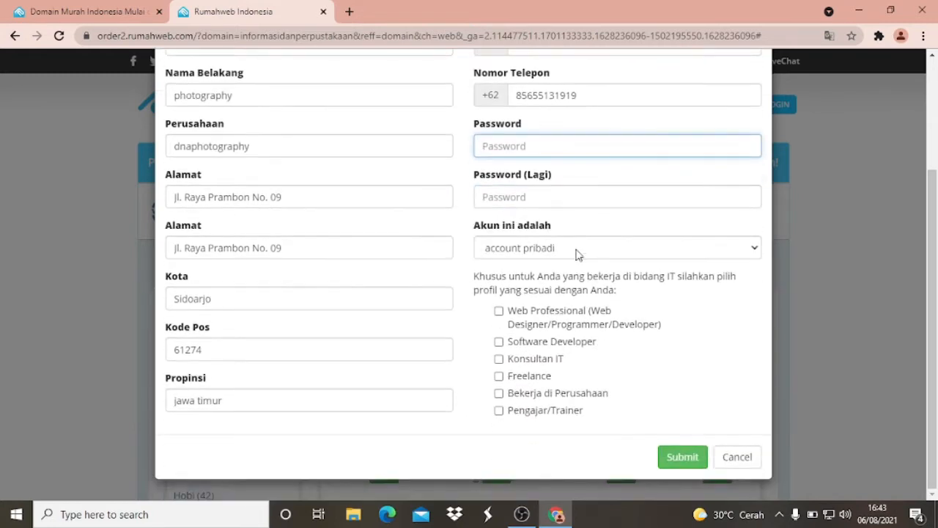
{"action": "scroll", "coordinate": [576, 253], "scroll_direction": "up", "scroll_amount": 2}
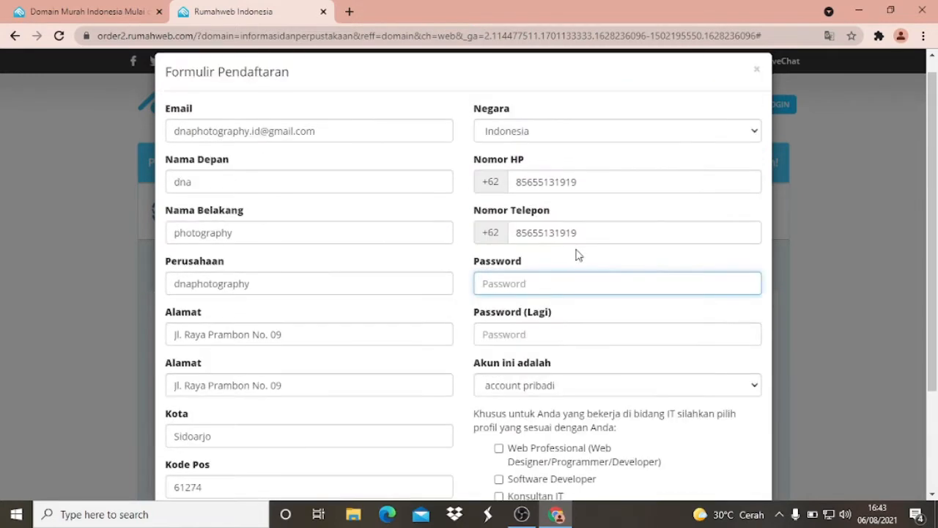
{"action": "scroll", "coordinate": [523, 281], "scroll_direction": "down", "scroll_amount": 1}
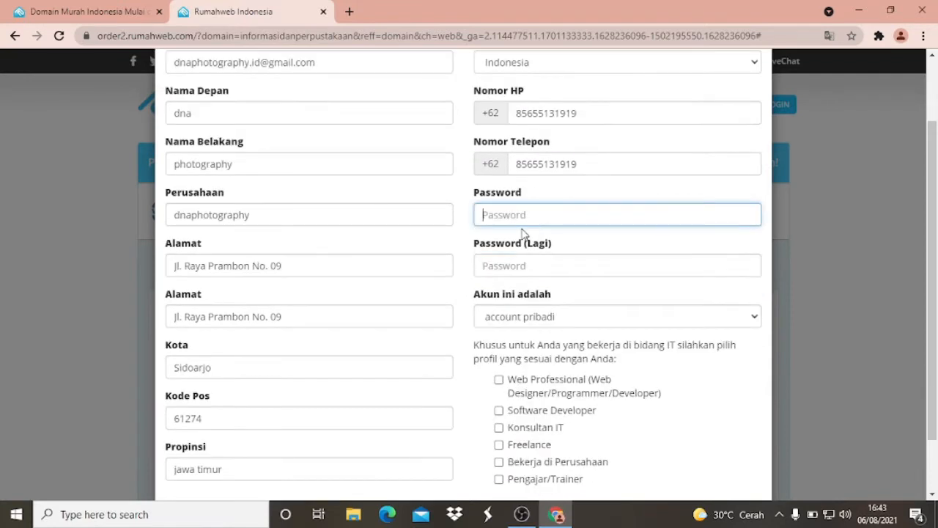
{"action": "left_click", "coordinate": [509, 266]}
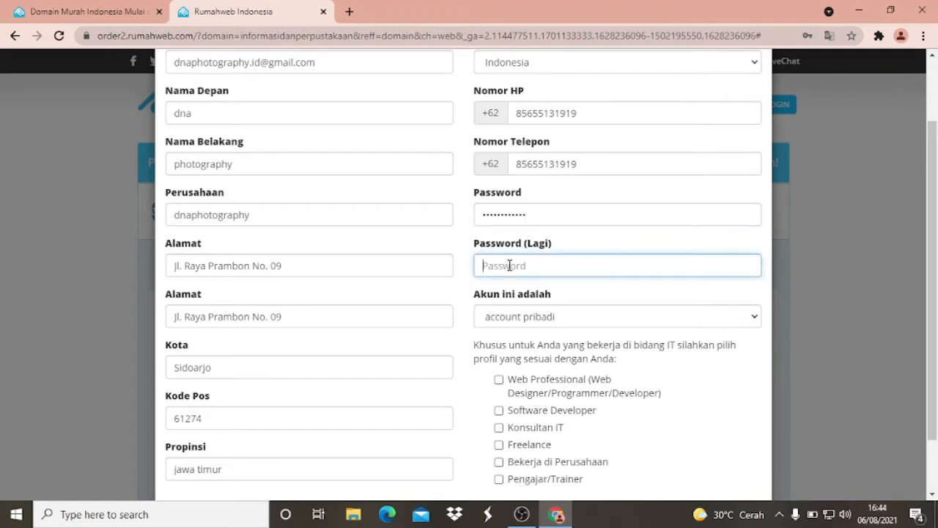
- Mark the account profile as Pengajar/Trainer and submit the registration form, declining to save the login in the browser
{"action": "scroll", "coordinate": [561, 308], "scroll_direction": "down", "scroll_amount": 2}
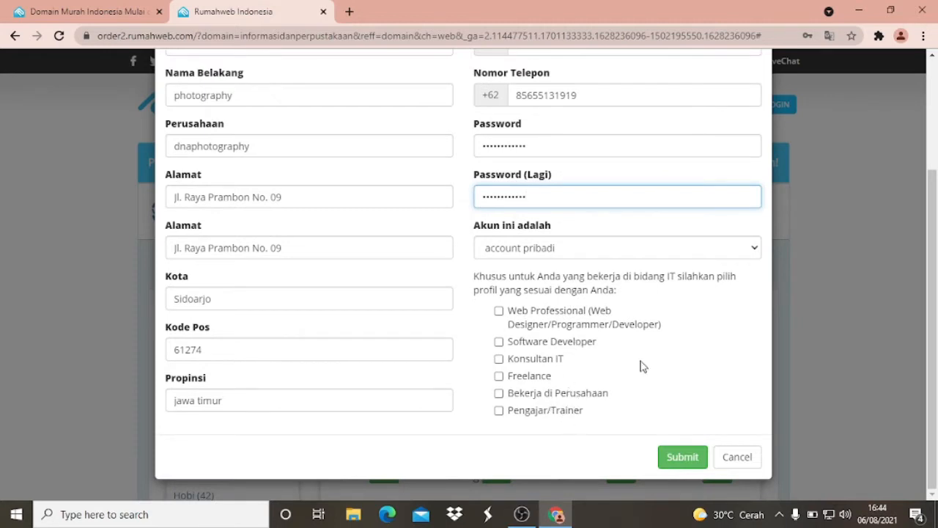
{"action": "left_click", "coordinate": [499, 410]}
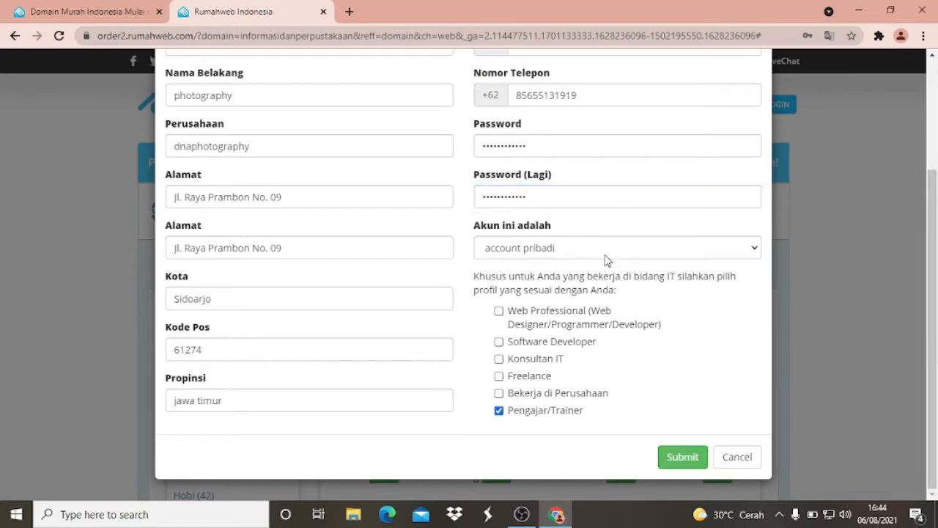
{"action": "left_click", "coordinate": [682, 457]}
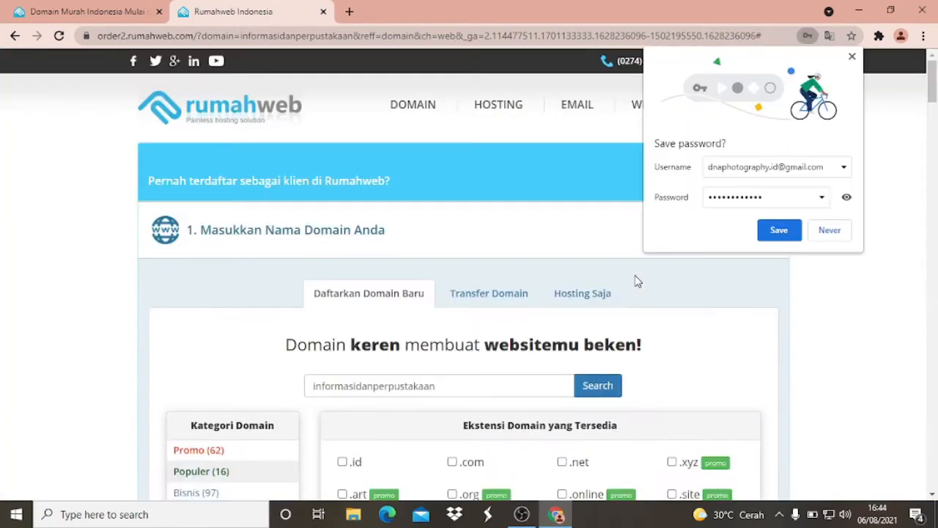
{"action": "left_click", "coordinate": [829, 233]}
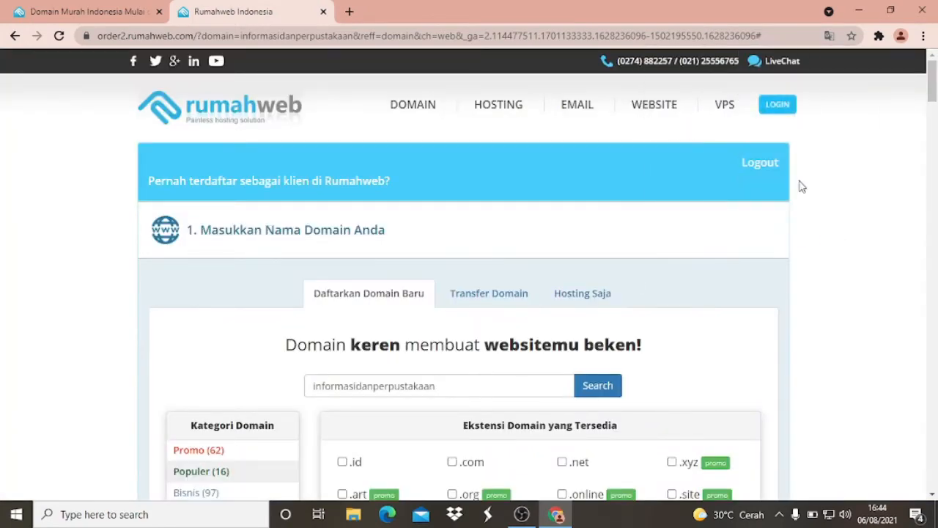
- Review the order page from the chosen domain through hosting and additional services to the shopping cart
{"action": "scroll", "coordinate": [787, 174], "scroll_direction": "down", "scroll_amount": 4}
{"action": "scroll", "coordinate": [788, 176], "scroll_direction": "down", "scroll_amount": 15}
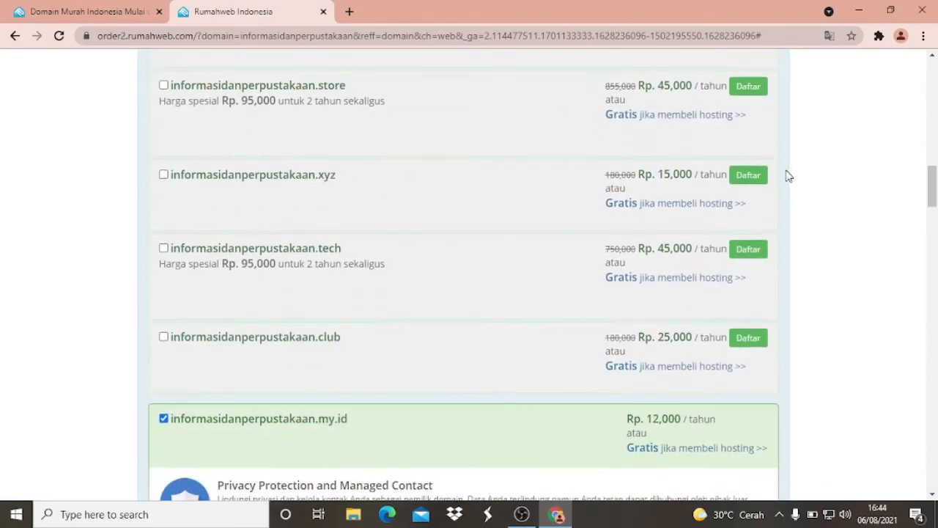
{"action": "scroll", "coordinate": [788, 181], "scroll_direction": "down", "scroll_amount": 20}
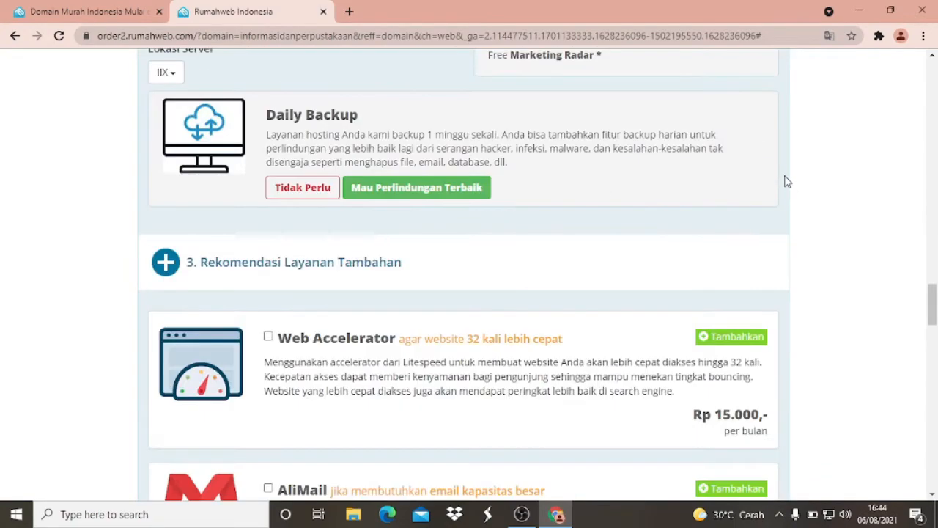
{"action": "scroll", "coordinate": [786, 185], "scroll_direction": "down", "scroll_amount": 8}
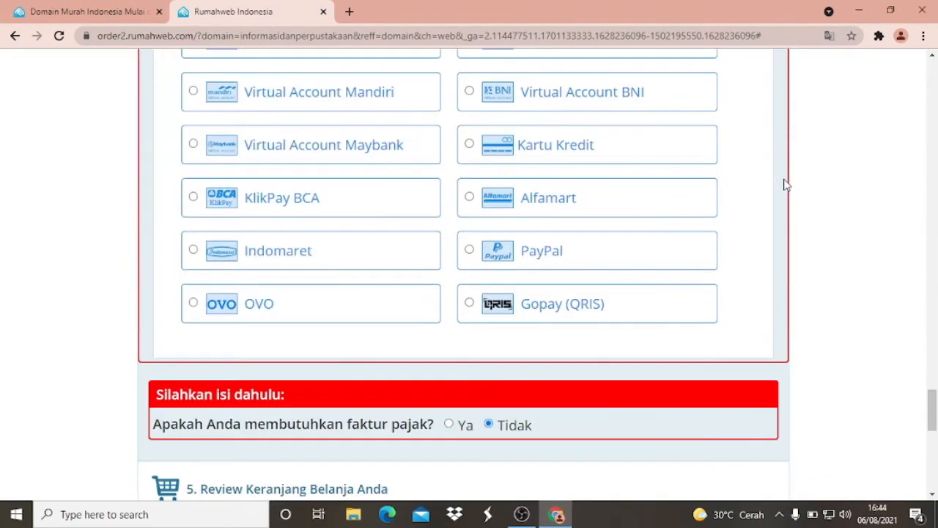
{"action": "scroll", "coordinate": [786, 186], "scroll_direction": "down", "scroll_amount": 3}
{"action": "scroll", "coordinate": [785, 187], "scroll_direction": "up", "scroll_amount": 12}
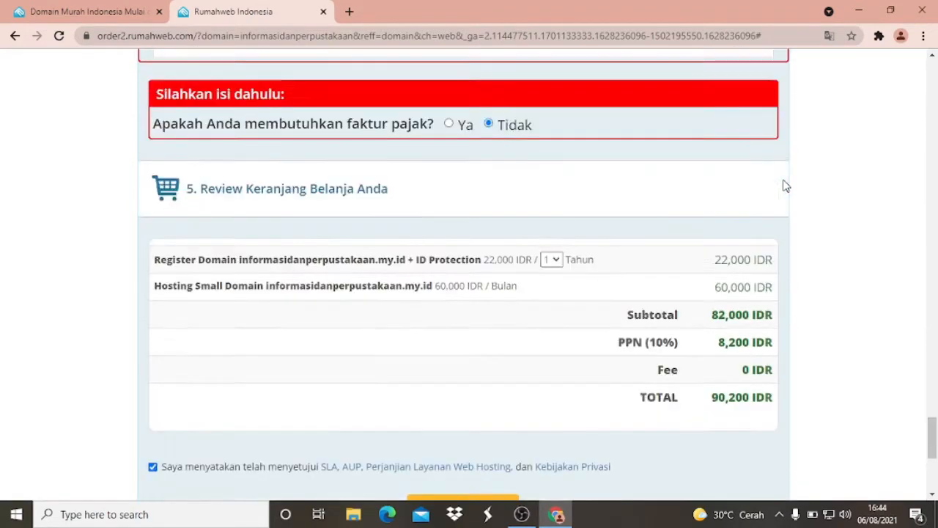
{"action": "scroll", "coordinate": [781, 195], "scroll_direction": "up", "scroll_amount": 5}
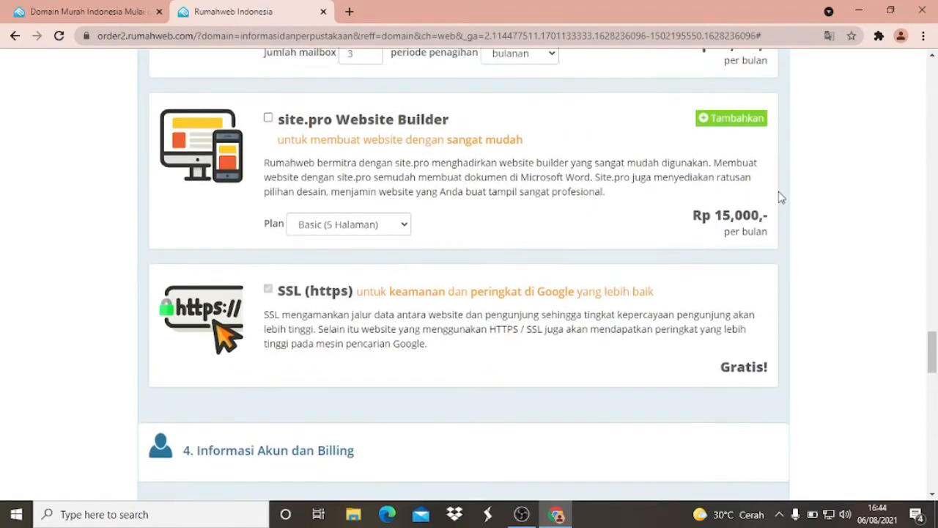
- Look over the instant payment methods offered in the account and billing section
{"action": "scroll", "coordinate": [779, 196], "scroll_direction": "down", "scroll_amount": 2}
{"action": "scroll", "coordinate": [470, 297], "scroll_direction": "down", "scroll_amount": 3}
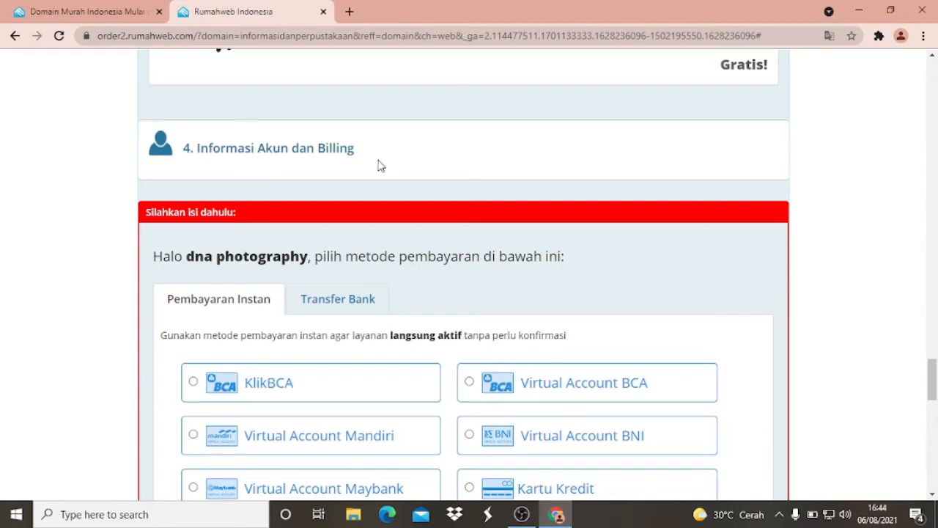
{"action": "scroll", "coordinate": [379, 165], "scroll_direction": "down", "scroll_amount": 1}
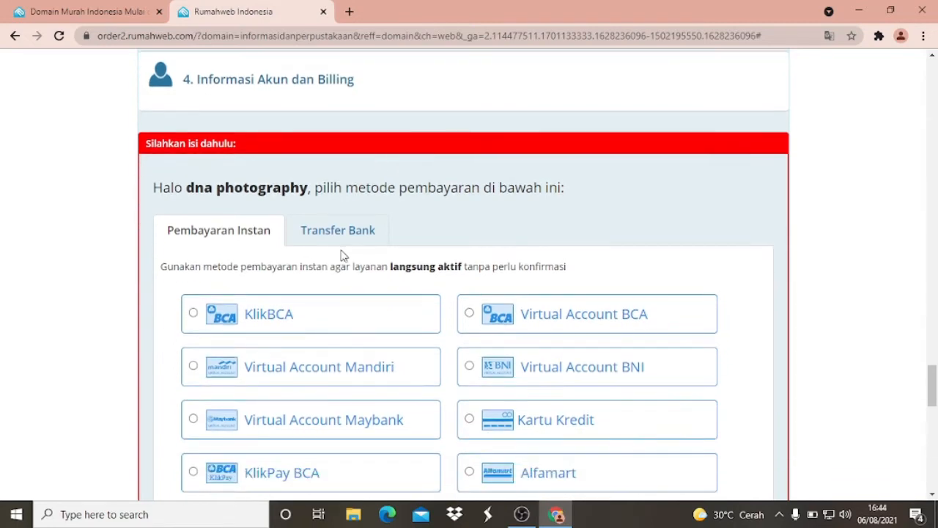
{"action": "scroll", "coordinate": [387, 243], "scroll_direction": "down", "scroll_amount": 1}
{"action": "scroll", "coordinate": [425, 212], "scroll_direction": "down", "scroll_amount": 1}
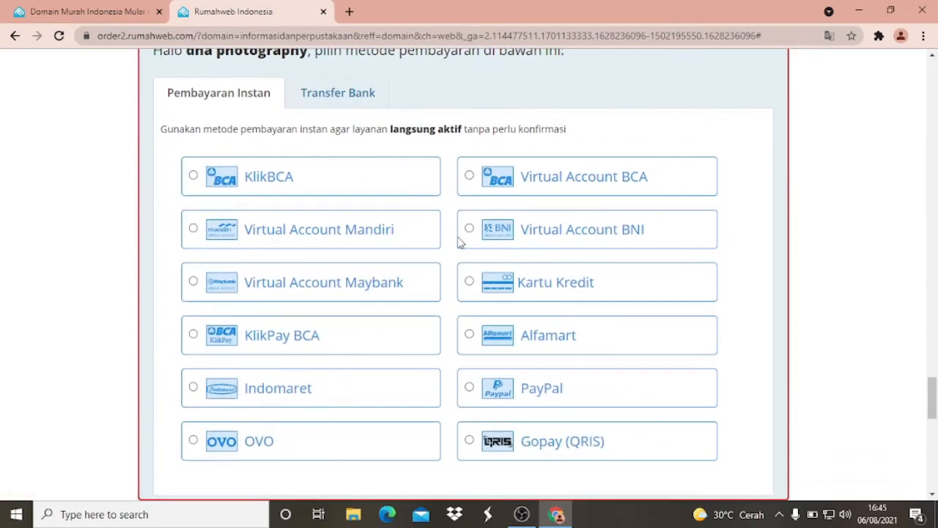
{"action": "scroll", "coordinate": [462, 239], "scroll_direction": "down", "scroll_amount": 1}
{"action": "scroll", "coordinate": [398, 232], "scroll_direction": "up", "scroll_amount": 1}
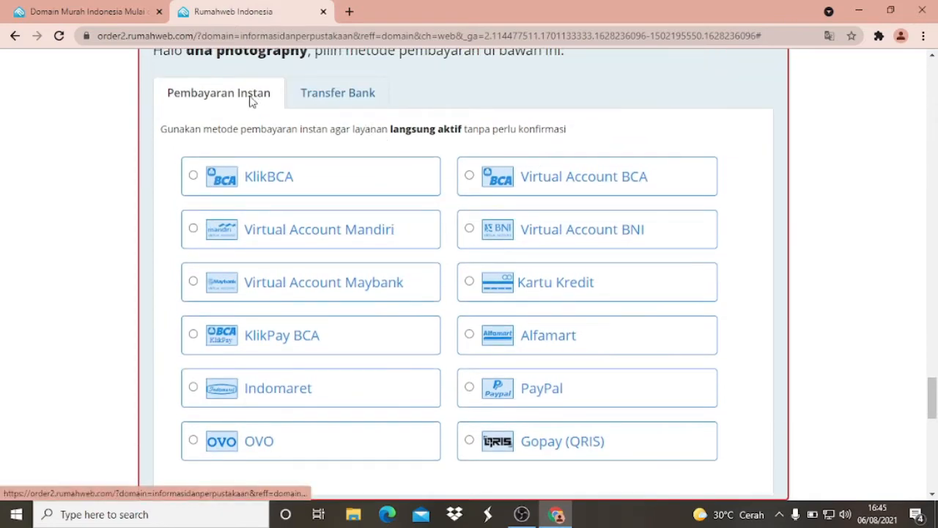
- Compare the banks offered under Transfer Bank with the instant payment methods under Pembayaran Instan
{"action": "left_click", "coordinate": [350, 94]}
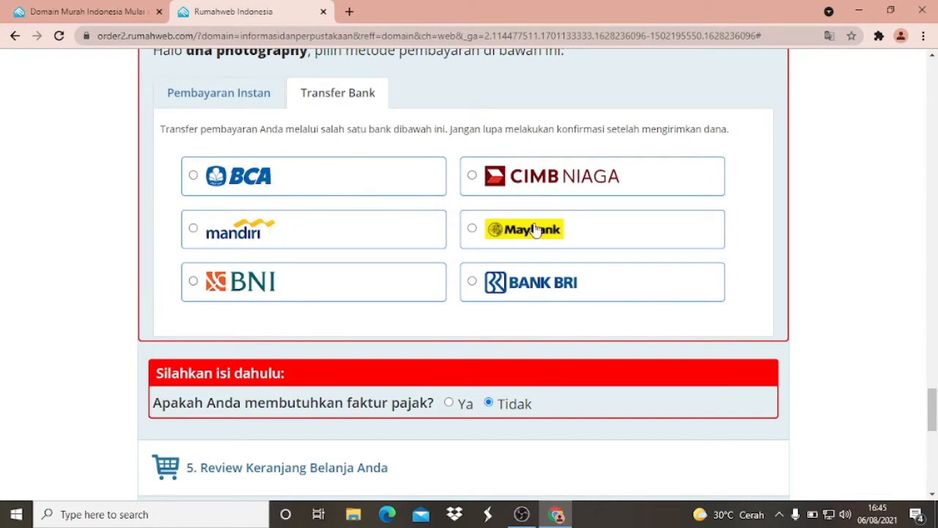
{"action": "scroll", "coordinate": [513, 286], "scroll_direction": "up", "scroll_amount": 1}
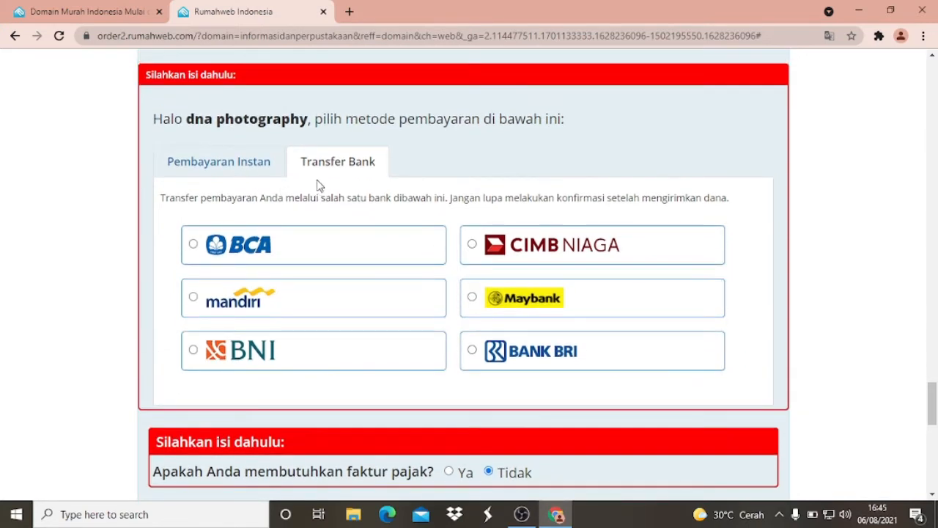
{"action": "left_click", "coordinate": [253, 168]}
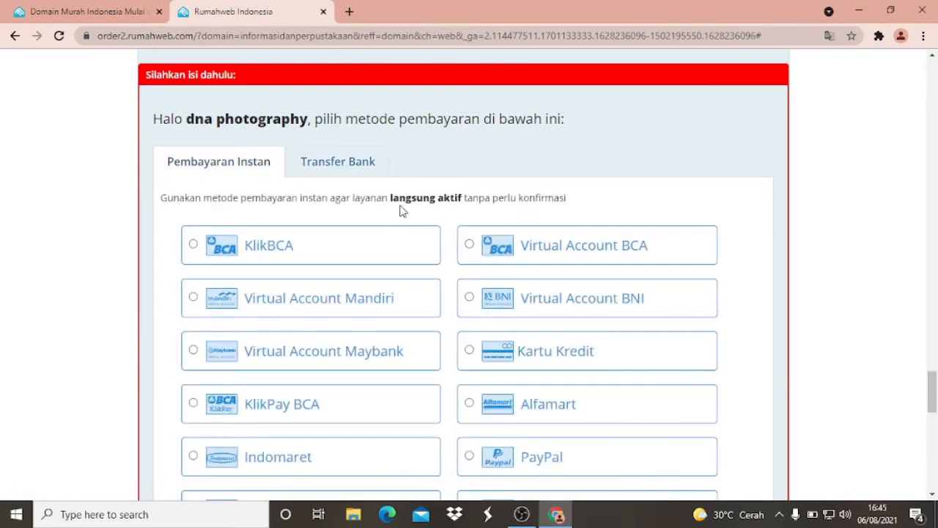
{"action": "scroll", "coordinate": [403, 205], "scroll_direction": "up", "scroll_amount": 4}
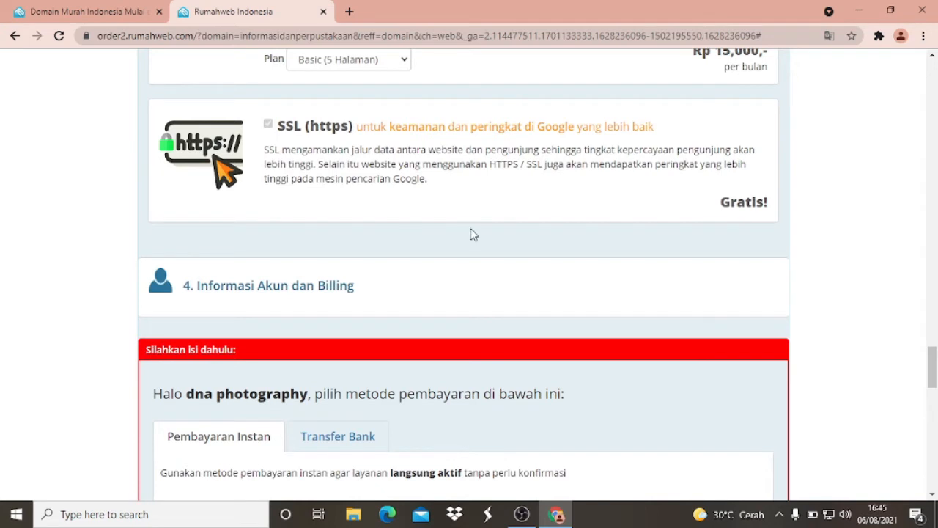
{"action": "scroll", "coordinate": [444, 227], "scroll_direction": "down", "scroll_amount": 2}
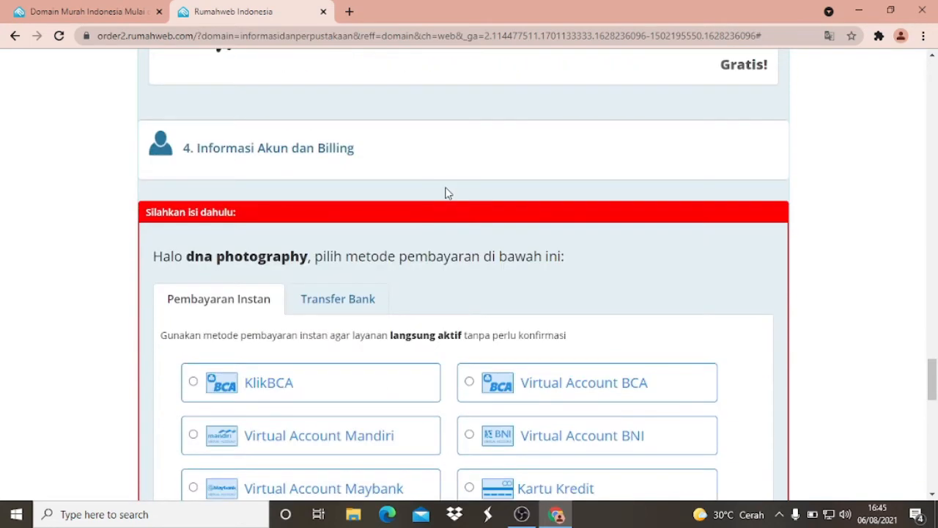
{"action": "scroll", "coordinate": [445, 192], "scroll_direction": "down", "scroll_amount": 2}
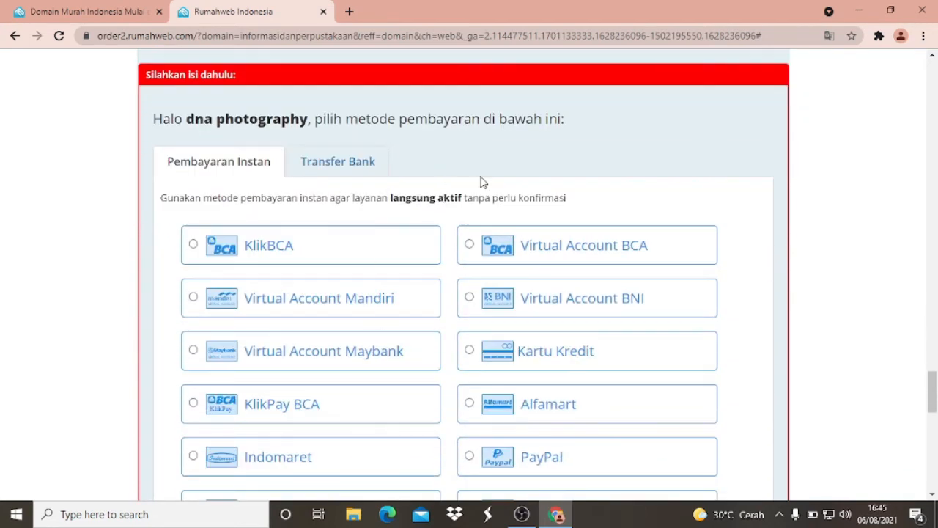
{"action": "scroll", "coordinate": [249, 246], "scroll_direction": "down", "scroll_amount": 1}
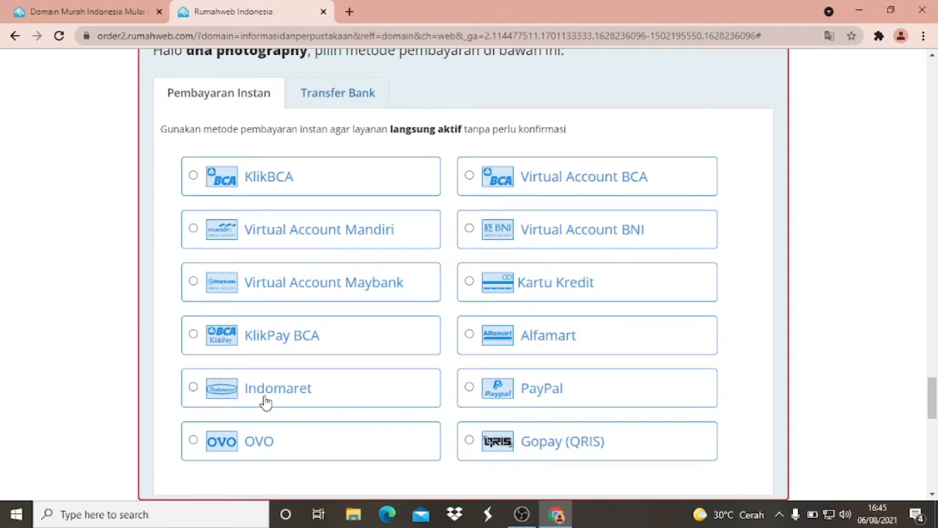
- Choose Virtual Account BCA as the payment method and check out the order, leaving the tax invoice option at Tidak
{"action": "left_click", "coordinate": [470, 181]}
{"action": "scroll", "coordinate": [473, 185], "scroll_direction": "down", "scroll_amount": 3}
{"action": "scroll", "coordinate": [454, 190], "scroll_direction": "down", "scroll_amount": 1}
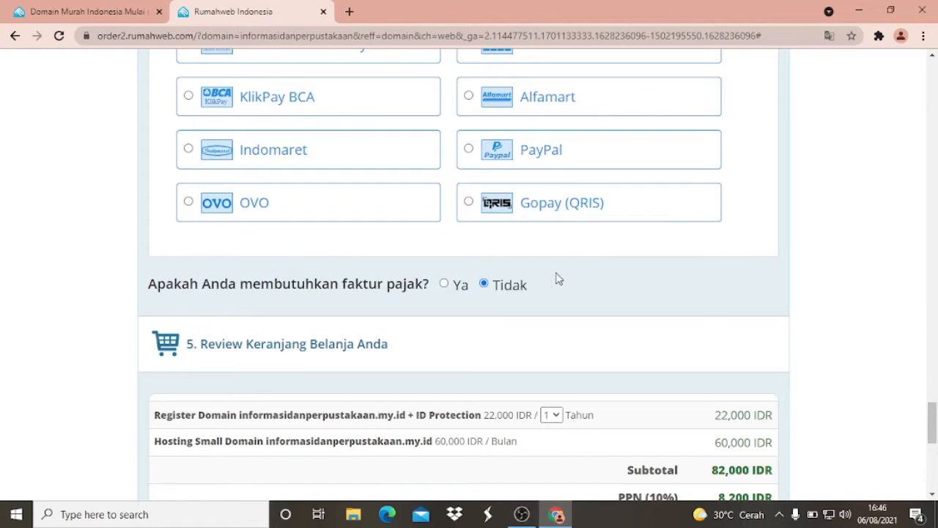
{"action": "scroll", "coordinate": [507, 291], "scroll_direction": "up", "scroll_amount": 1}
{"action": "scroll", "coordinate": [508, 291], "scroll_direction": "down", "scroll_amount": 4}
{"action": "scroll", "coordinate": [508, 291], "scroll_direction": "down", "scroll_amount": 2}
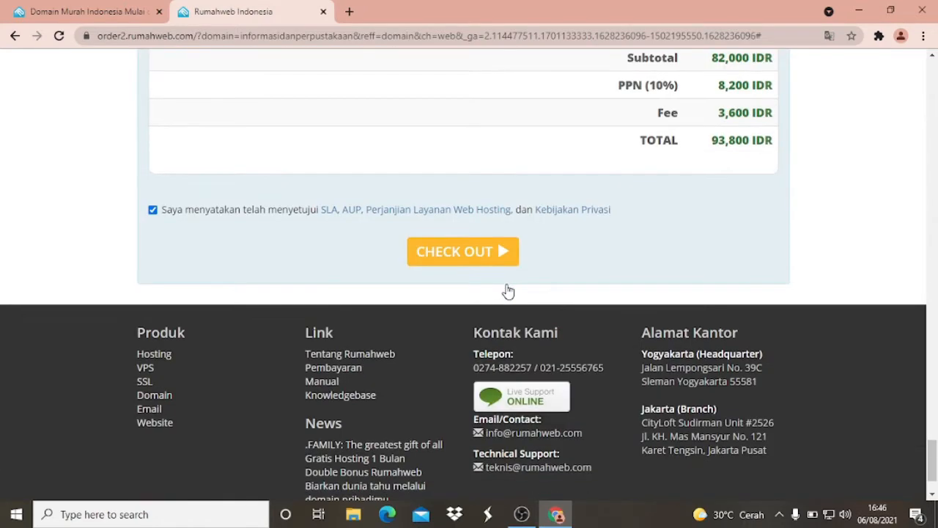
{"action": "left_click", "coordinate": [463, 252]}
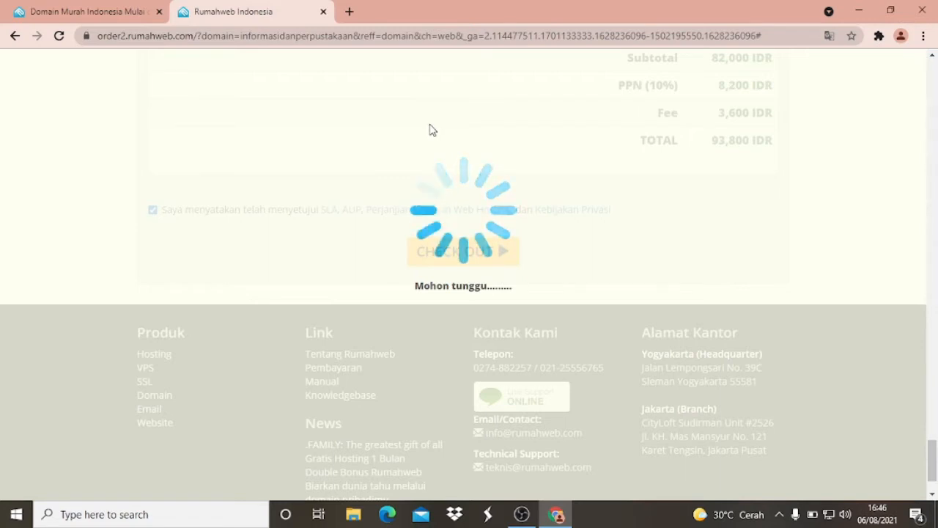
- Open Gmail in a new browser tab and sign in to the customer's account with its password
{"action": "left_click", "coordinate": [348, 12]}
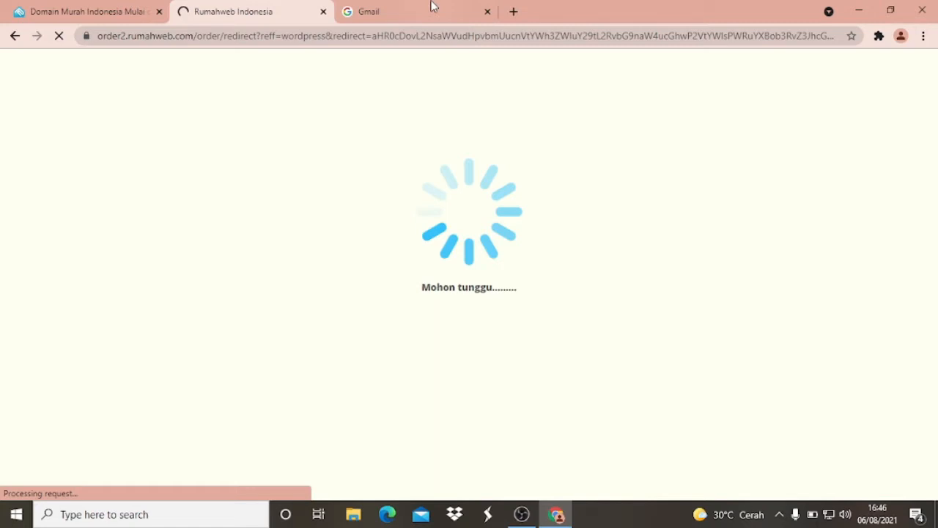
{"action": "left_click", "coordinate": [432, 6]}
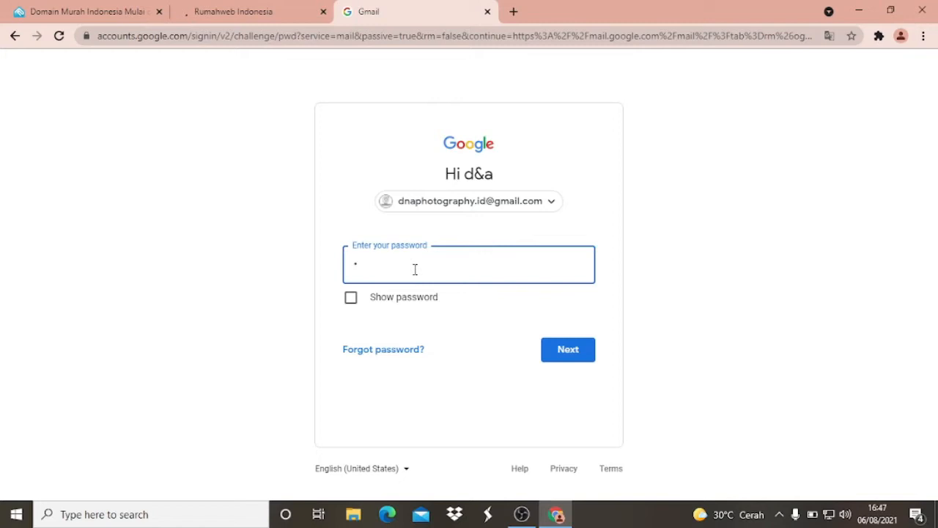
{"action": "left_click", "coordinate": [415, 269]}
{"action": "type", "text": "••••••••"}
{"action": "left_click", "coordinate": [576, 355]}
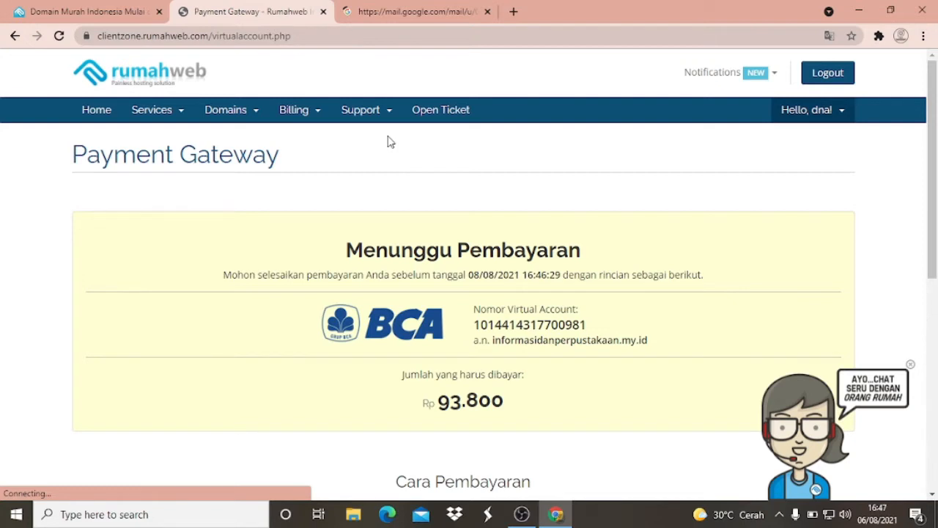
- Review the pending BCA virtual account payment details and the ATM BCA payment instructions on the Payment Gateway page
{"action": "scroll", "coordinate": [391, 142], "scroll_direction": "down", "scroll_amount": 2}
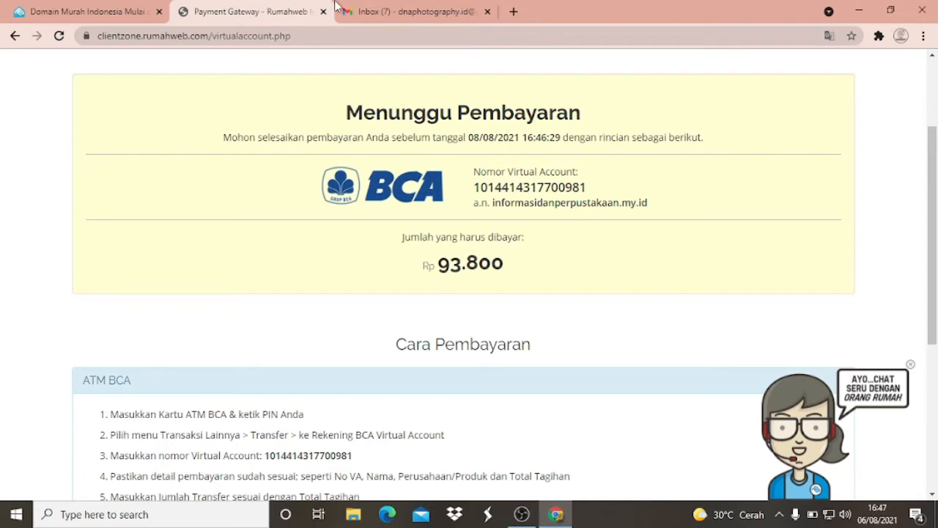
{"action": "left_click", "coordinate": [409, 11]}
{"action": "scroll", "coordinate": [622, 310], "scroll_direction": "down", "scroll_amount": 5}
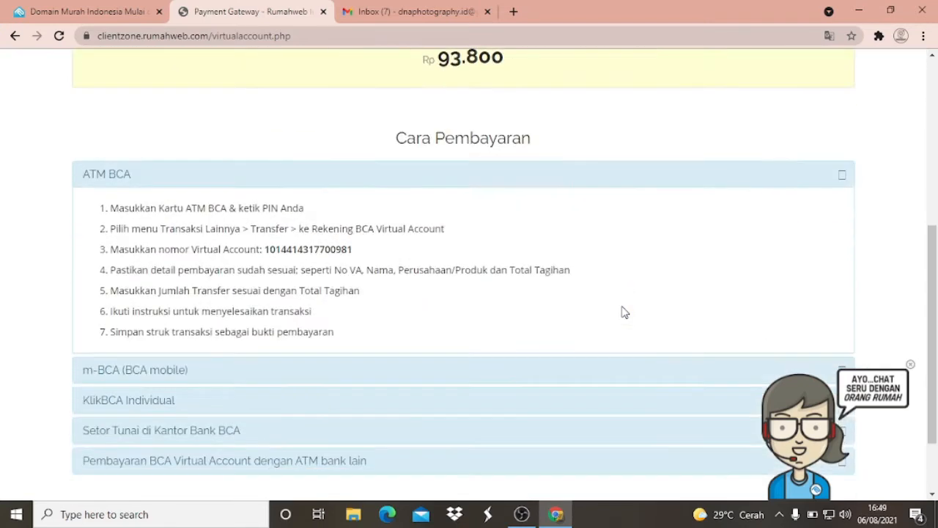
{"action": "scroll", "coordinate": [579, 319], "scroll_direction": "up", "scroll_amount": 1}
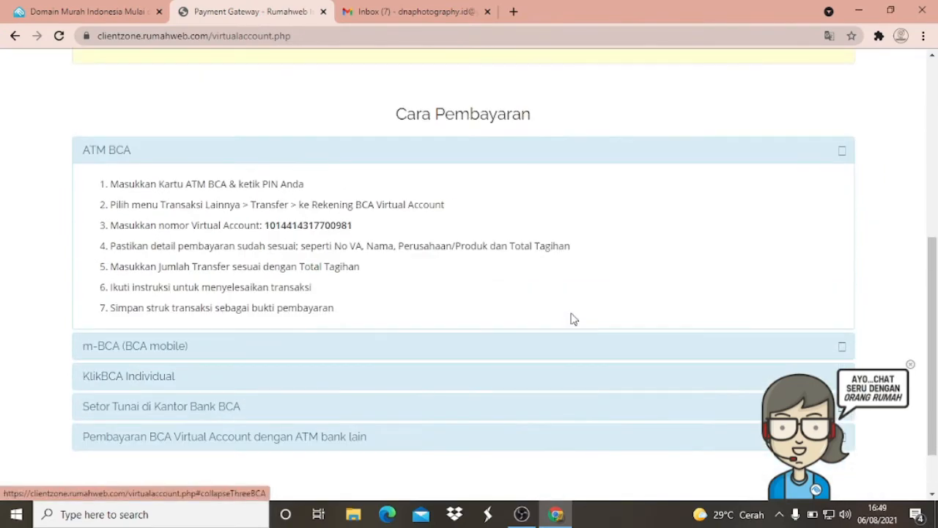
{"action": "scroll", "coordinate": [574, 319], "scroll_direction": "up", "scroll_amount": 3}
{"action": "scroll", "coordinate": [573, 318], "scroll_direction": "up", "scroll_amount": 2}
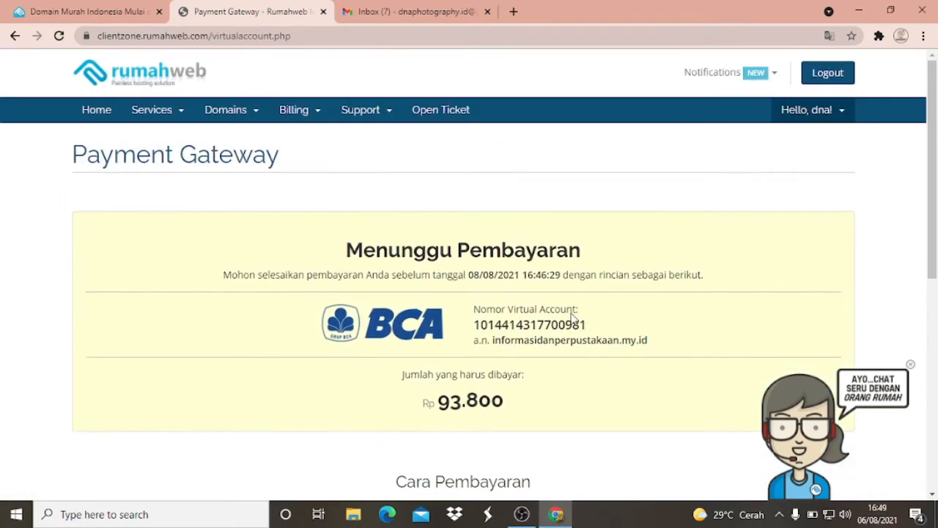
- Switch to Gmail and read the "Informasi Login Rumahweb ClientZone" e-mail from Rumahweb Indonesia
{"action": "left_click", "coordinate": [391, 5]}
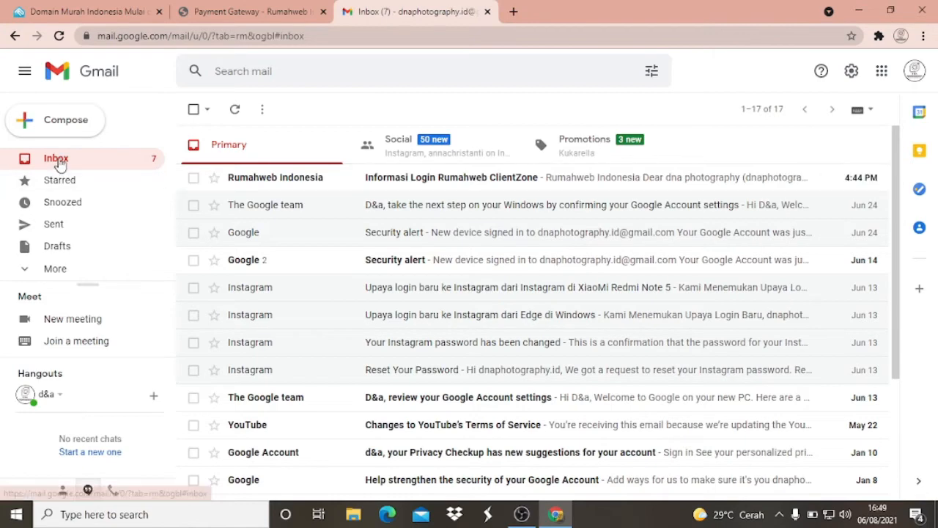
{"action": "left_click", "coordinate": [456, 183]}
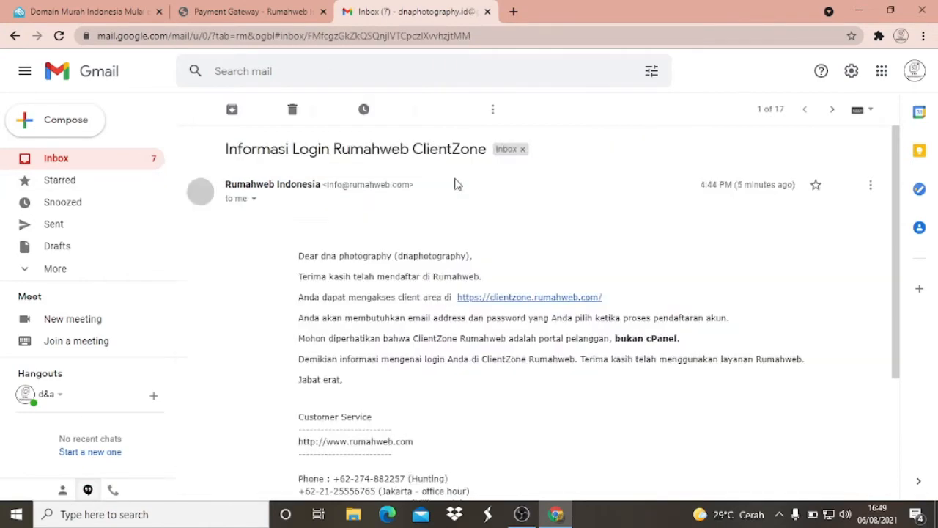
{"action": "scroll", "coordinate": [455, 183], "scroll_direction": "down", "scroll_amount": 3}
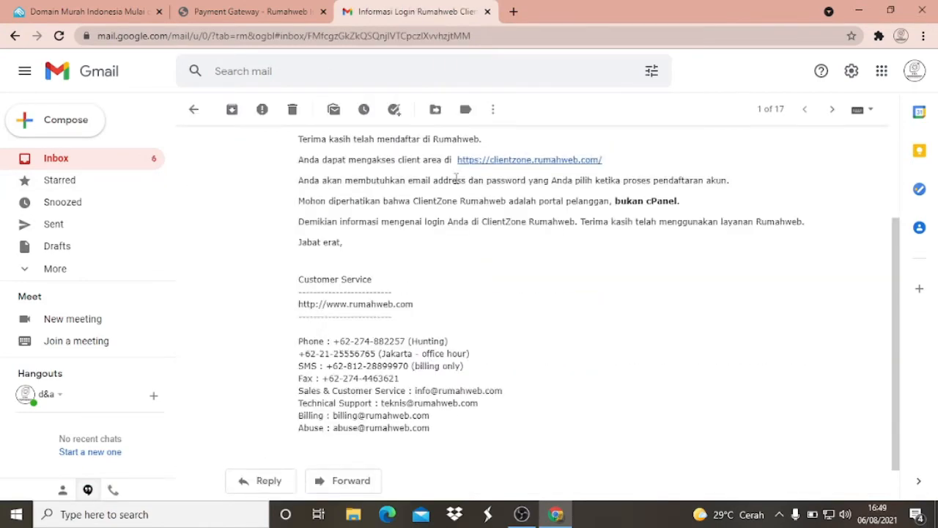
{"action": "scroll", "coordinate": [456, 180], "scroll_direction": "up", "scroll_amount": 2}
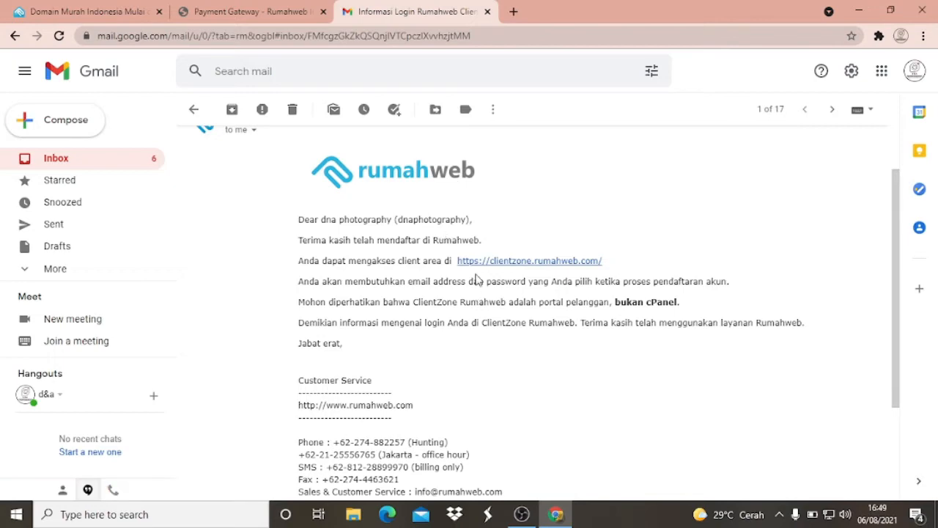
{"action": "scroll", "coordinate": [708, 265], "scroll_direction": "up", "scroll_amount": 1}
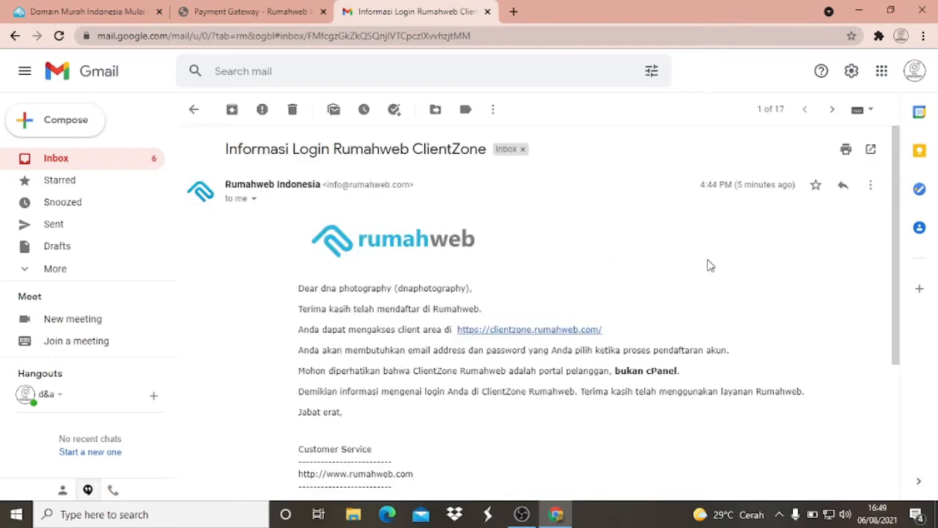
{"action": "scroll", "coordinate": [706, 266], "scroll_direction": "down", "scroll_amount": 3}
{"action": "scroll", "coordinate": [547, 272], "scroll_direction": "up", "scroll_amount": 3}
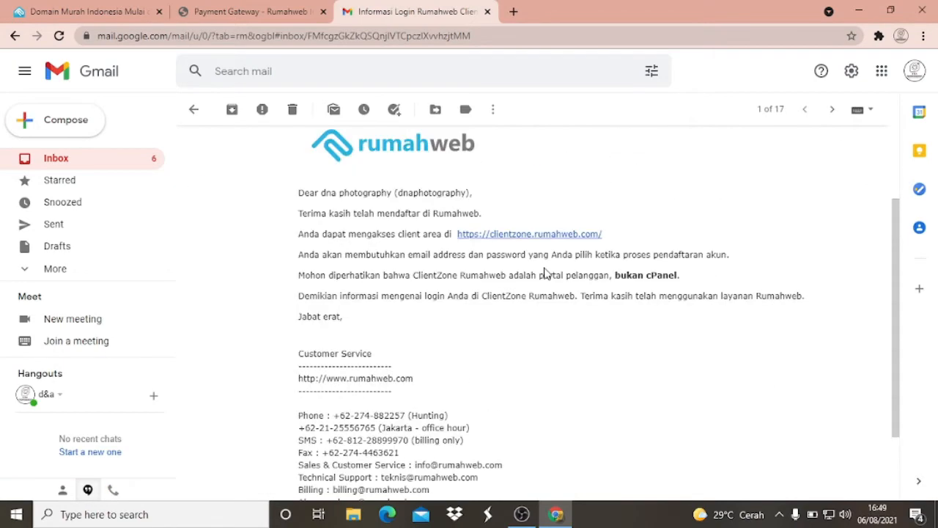
- Return to the inbox and read the "Domain informasidanperpustakaan.my.id Telah Aktif" e-mail through to its end
{"action": "left_click", "coordinate": [57, 166]}
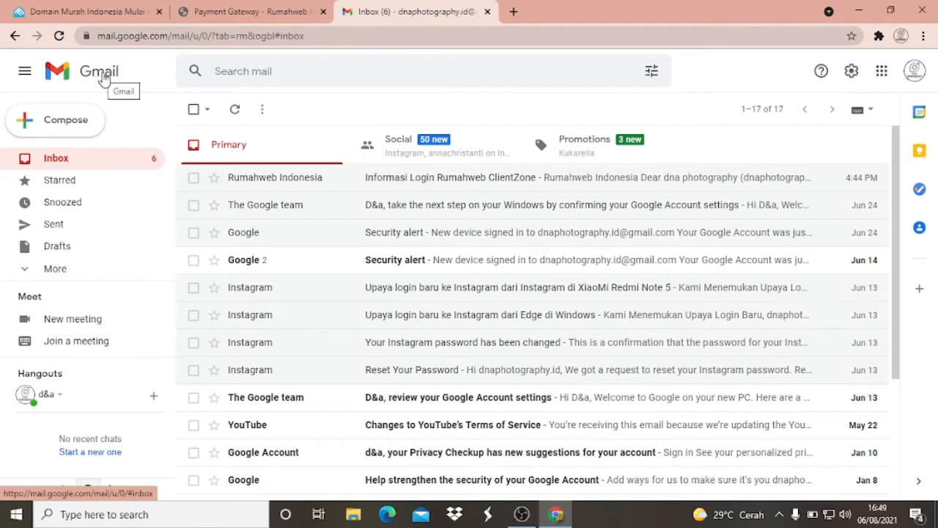
{"action": "left_click", "coordinate": [268, 160]}
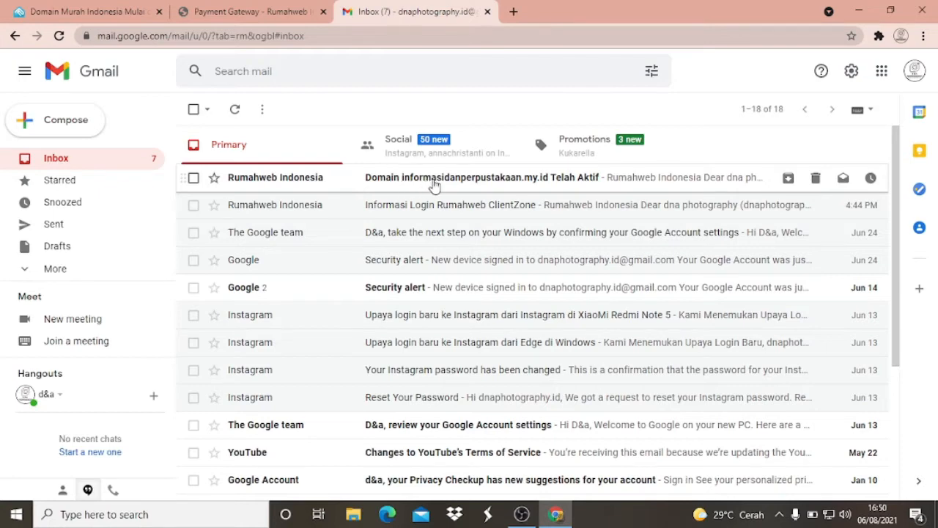
{"action": "left_click", "coordinate": [549, 183]}
{"action": "scroll", "coordinate": [516, 226], "scroll_direction": "down", "scroll_amount": 3}
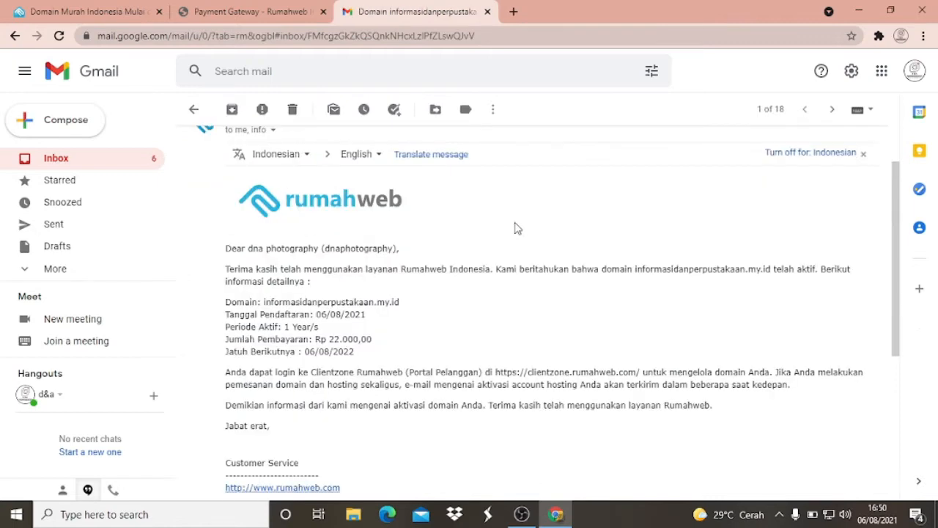
{"action": "scroll", "coordinate": [515, 230], "scroll_direction": "down", "scroll_amount": 3}
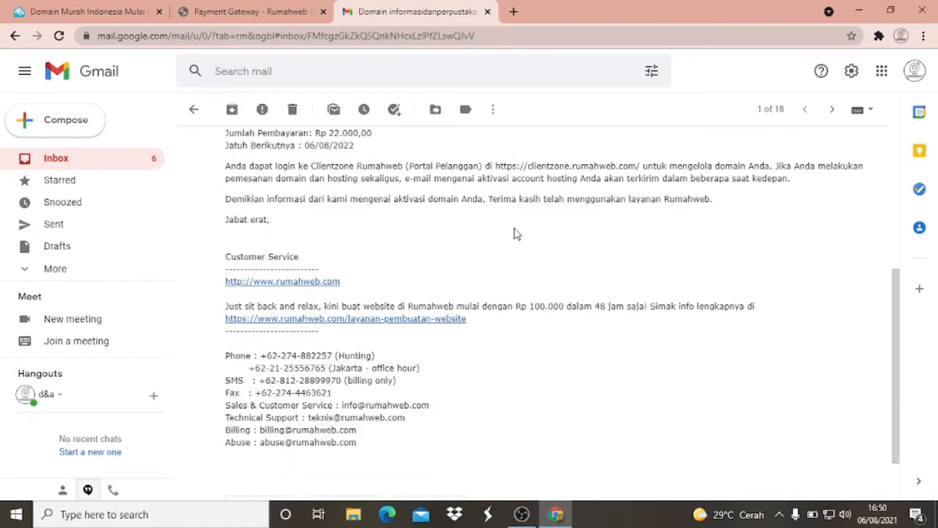
{"action": "scroll", "coordinate": [516, 233], "scroll_direction": "up", "scroll_amount": 3}
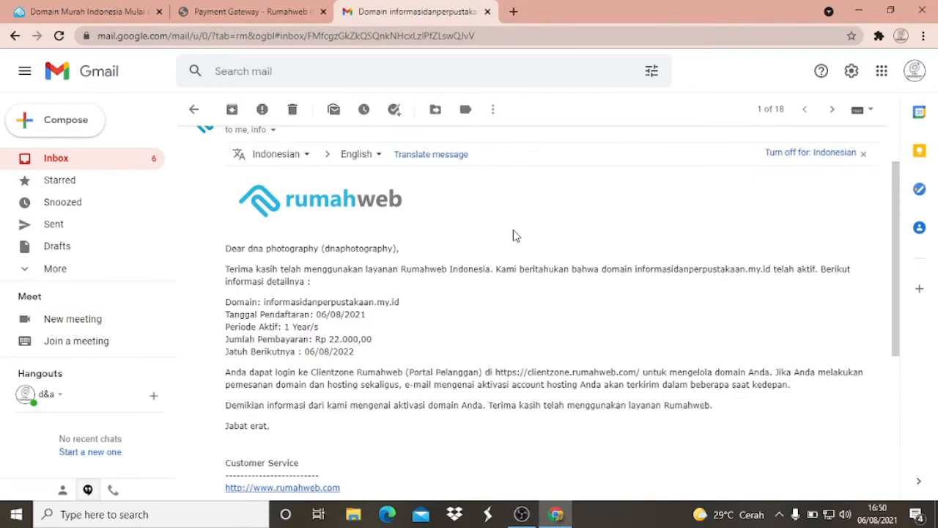
{"action": "scroll", "coordinate": [515, 235], "scroll_direction": "up", "scroll_amount": 2}
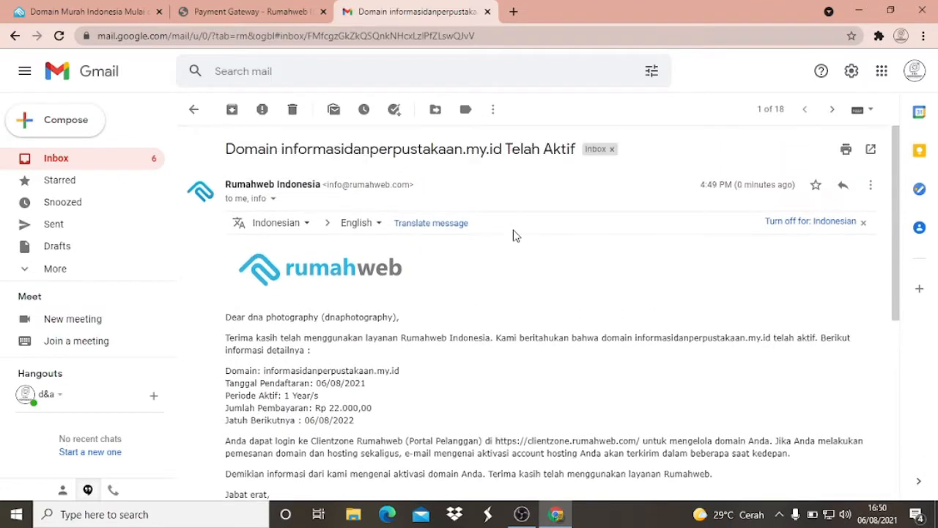
- Check the inbox for new Rumahweb messages and go from the Payment Gateway page to the client area's home page
{"action": "left_click", "coordinate": [58, 159]}
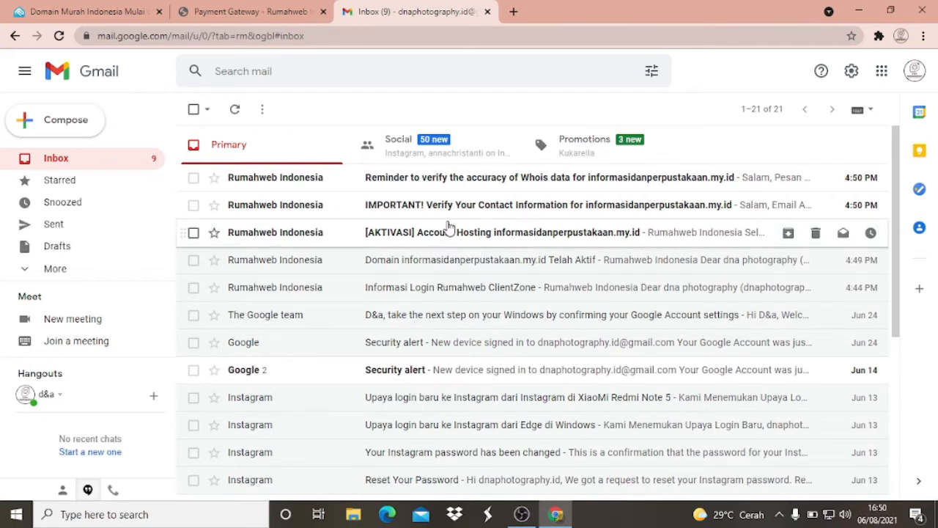
{"action": "left_click", "coordinate": [258, 5]}
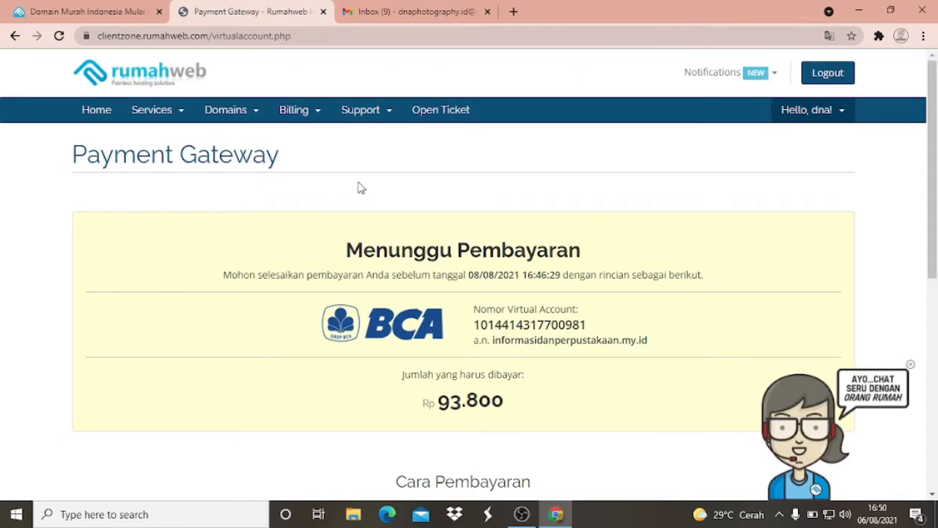
{"action": "left_click", "coordinate": [95, 109]}
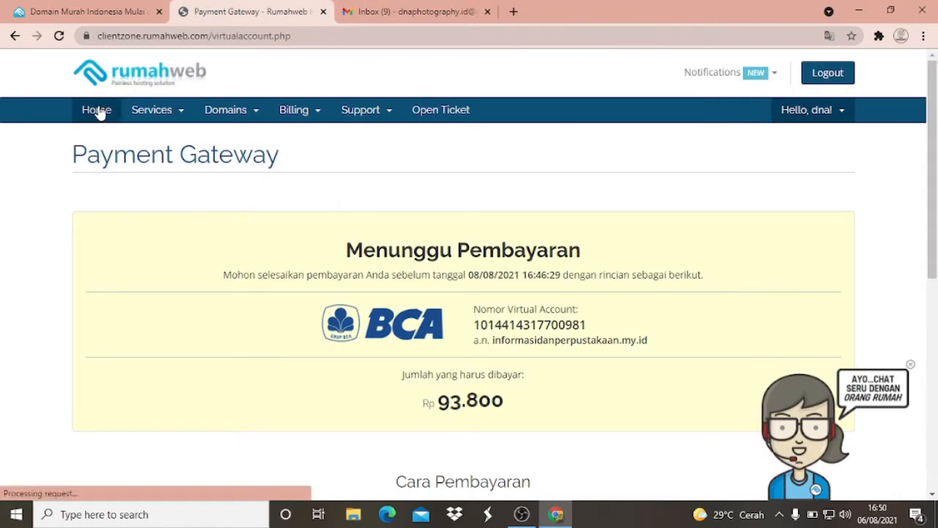
- Switch back to Gmail and read the Rumahweb service invoice e-mail, including its billed items and payment method
{"action": "left_click", "coordinate": [414, 9]}
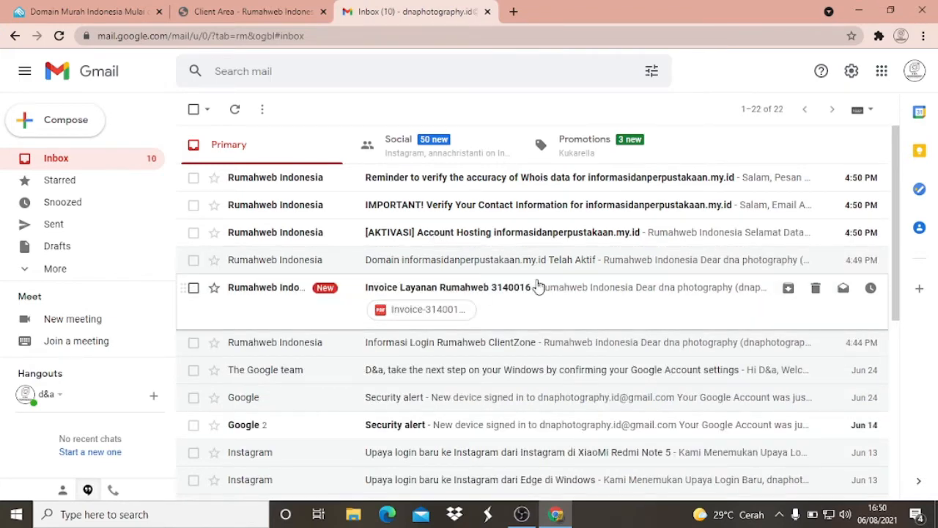
{"action": "scroll", "coordinate": [447, 229], "scroll_direction": "down", "scroll_amount": 1}
{"action": "scroll", "coordinate": [447, 229], "scroll_direction": "up", "scroll_amount": 1}
{"action": "left_click", "coordinate": [467, 294]}
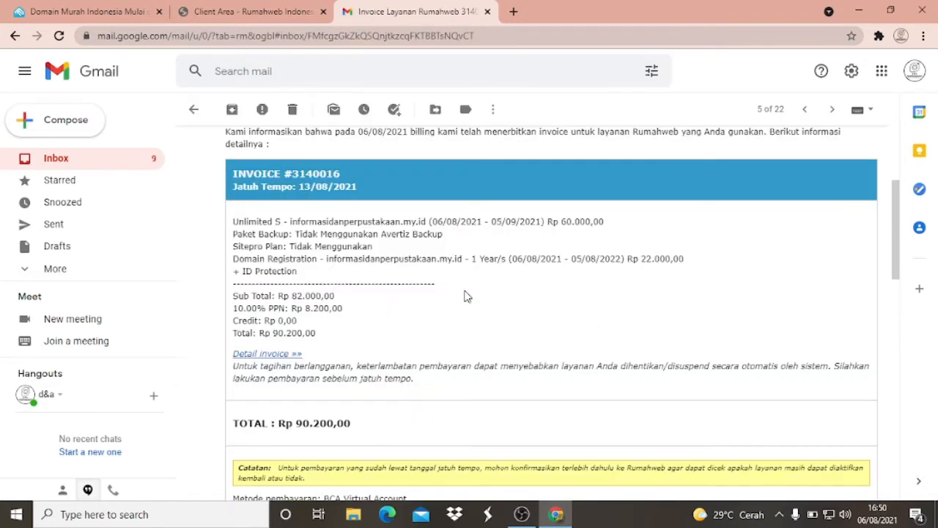
{"action": "scroll", "coordinate": [466, 296], "scroll_direction": "down", "scroll_amount": 3}
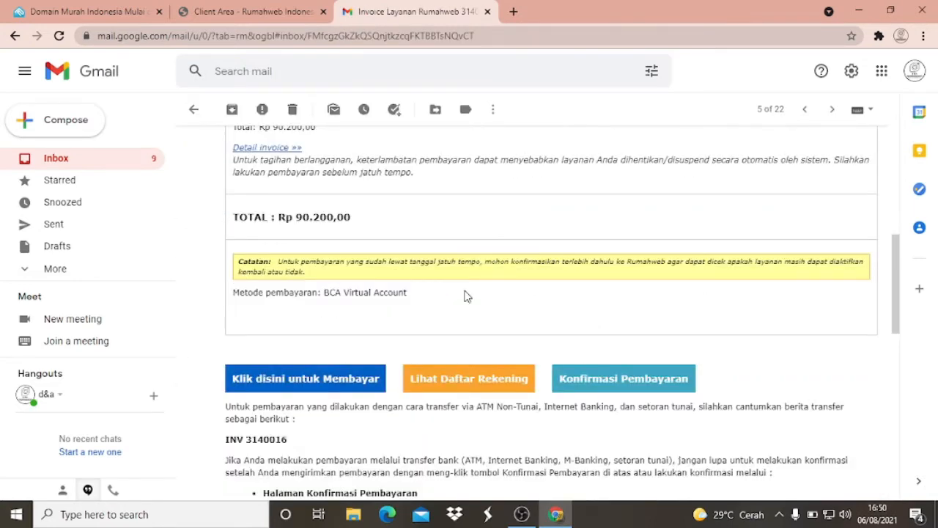
- Recheck the invoice e-mail from the payment method back up through the billed items to its heading
{"action": "scroll", "coordinate": [467, 296], "scroll_direction": "up", "scroll_amount": 4}
{"action": "scroll", "coordinate": [333, 230], "scroll_direction": "down", "scroll_amount": 3}
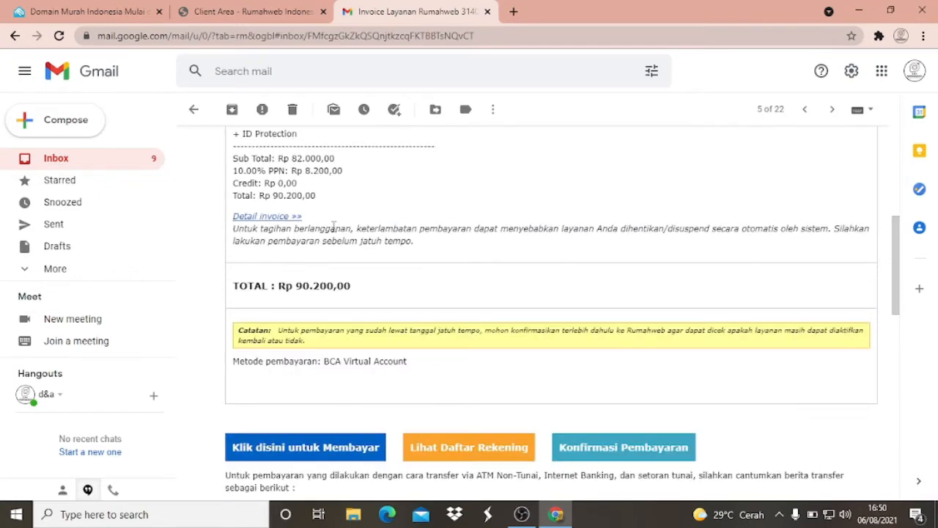
{"action": "scroll", "coordinate": [334, 230], "scroll_direction": "up", "scroll_amount": 5}
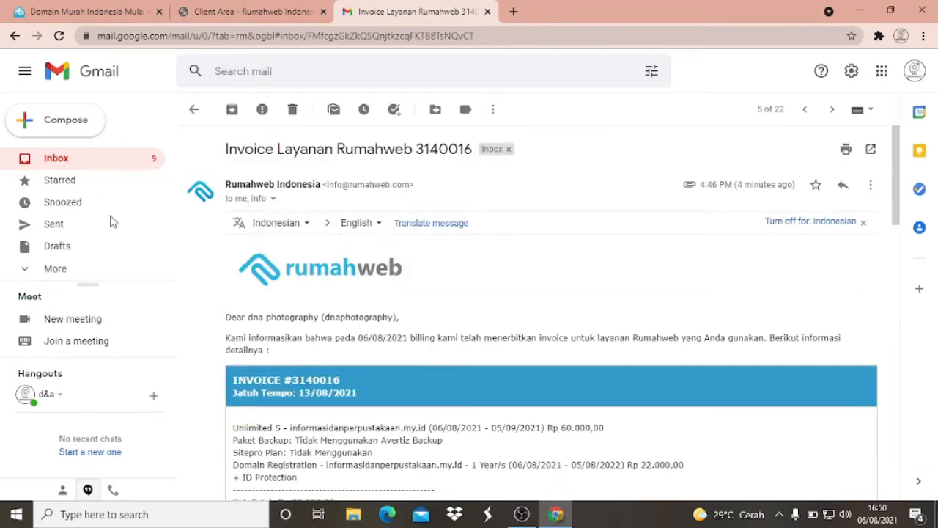
- Return to the inbox and read the "[AKTIVASI] Account Hosting informasidanperpustakaan.my.id" e-mail from Rumahweb Indonesia
{"action": "left_click", "coordinate": [58, 160]}
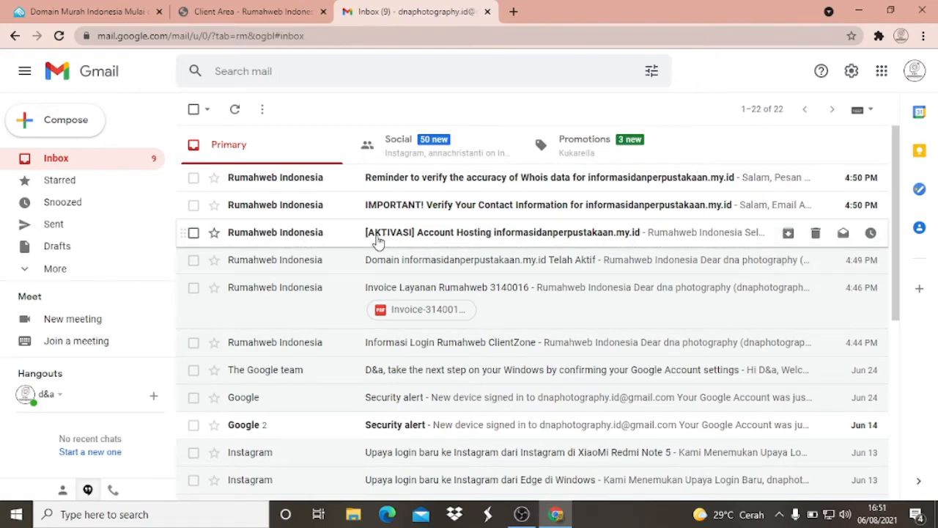
{"action": "left_click", "coordinate": [473, 235]}
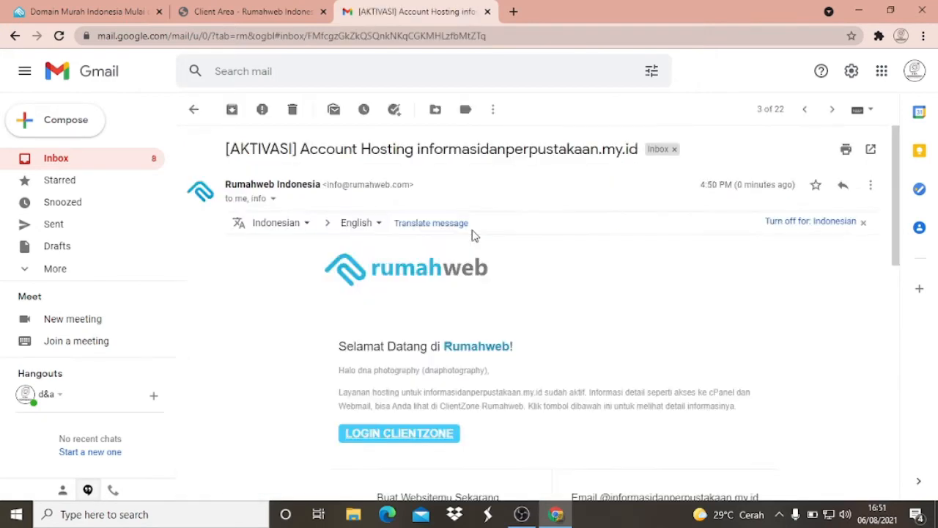
{"action": "scroll", "coordinate": [473, 235], "scroll_direction": "down", "scroll_amount": 5}
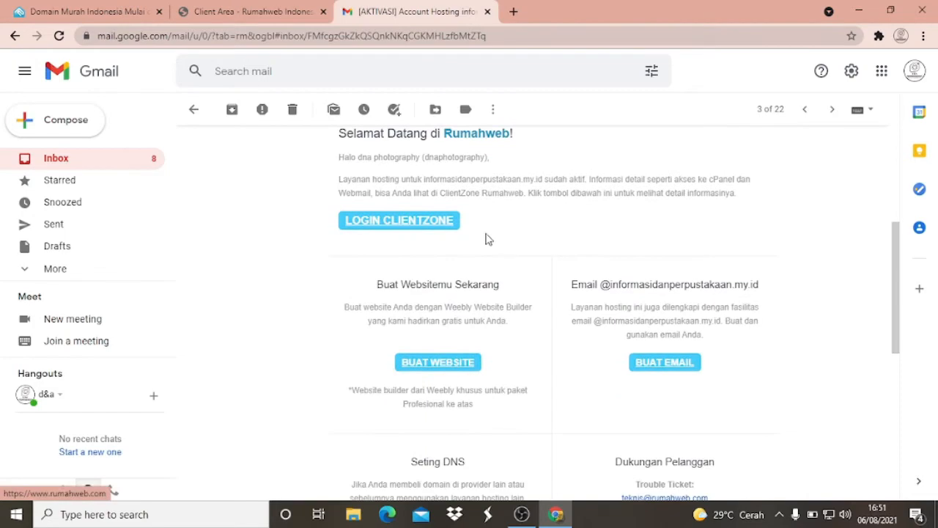
{"action": "scroll", "coordinate": [493, 236], "scroll_direction": "up", "scroll_amount": 3}
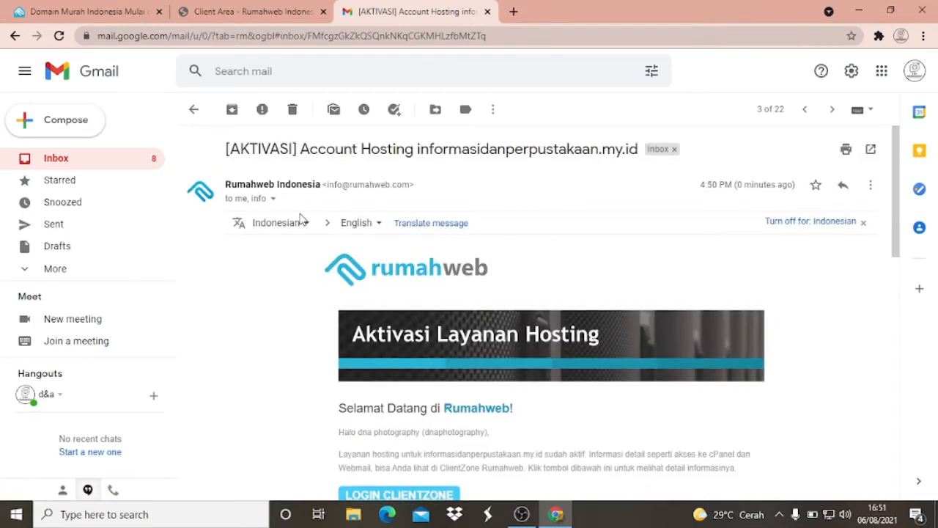
{"action": "scroll", "coordinate": [315, 220], "scroll_direction": "down", "scroll_amount": 1}
{"action": "scroll", "coordinate": [328, 223], "scroll_direction": "up", "scroll_amount": 1}
{"action": "scroll", "coordinate": [479, 242], "scroll_direction": "down", "scroll_amount": 3}
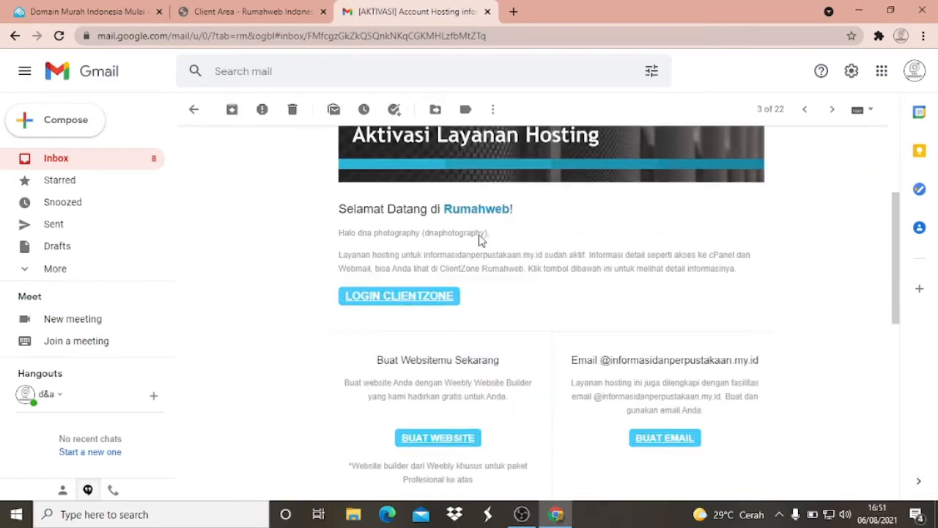
{"action": "scroll", "coordinate": [435, 185], "scroll_direction": "up", "scroll_amount": 1}
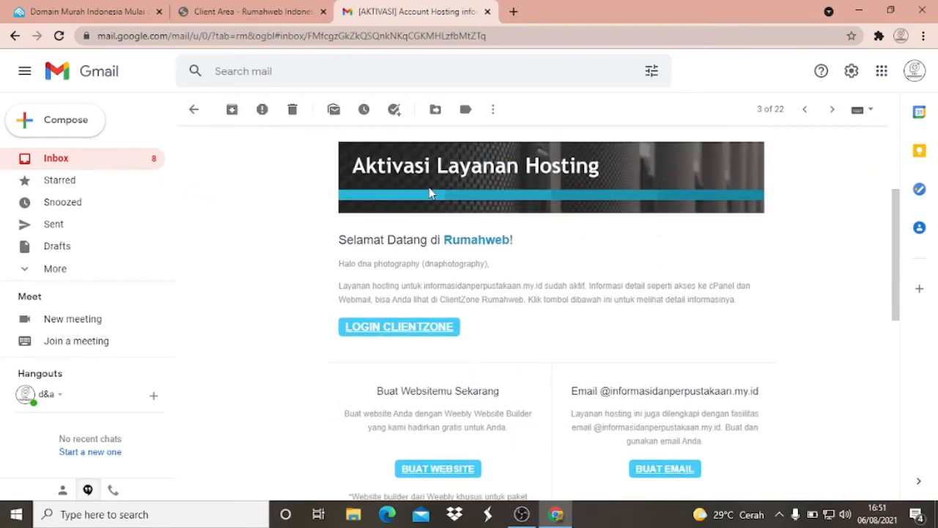
{"action": "scroll", "coordinate": [431, 193], "scroll_direction": "up", "scroll_amount": 3}
- Reopen the hosting activation e-mail from the inbox and follow its LOGIN CLIENTZONE link to the product details
{"action": "left_click", "coordinate": [63, 162]}
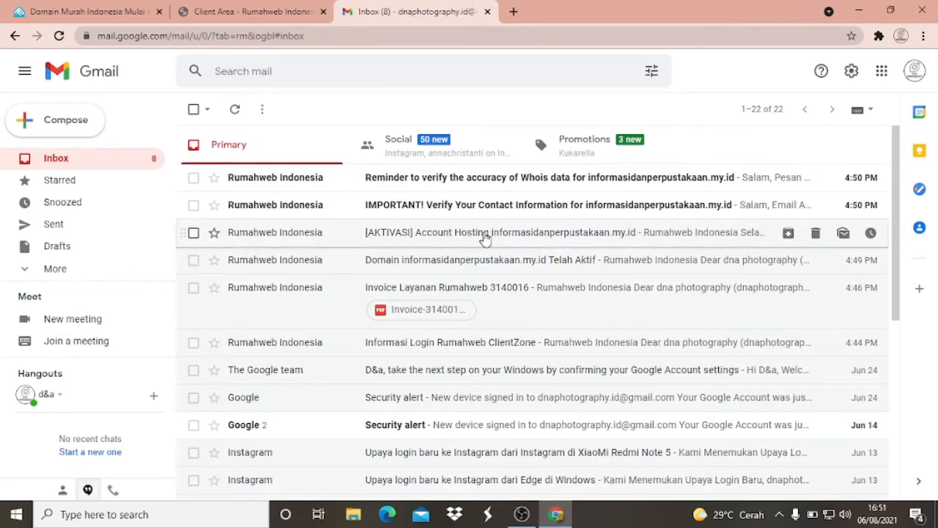
{"action": "left_click", "coordinate": [485, 239]}
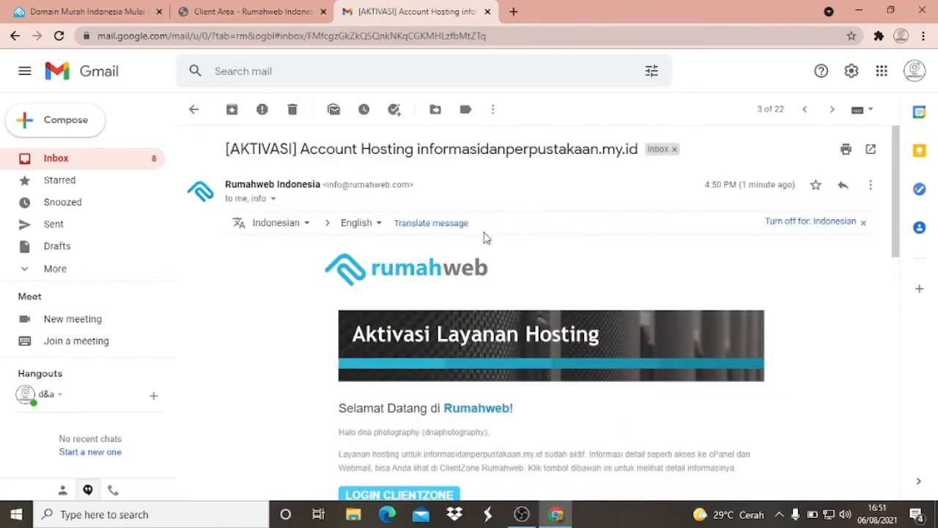
{"action": "scroll", "coordinate": [484, 237], "scroll_direction": "down", "scroll_amount": 4}
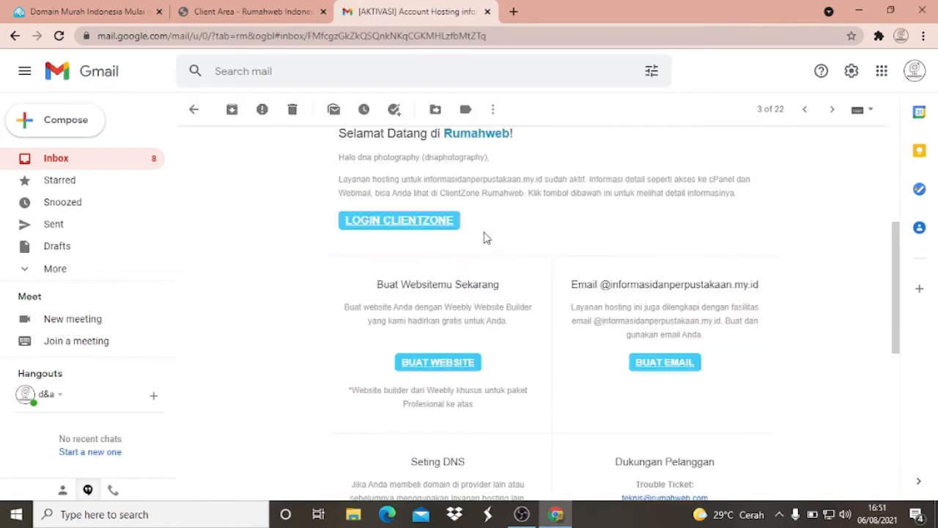
{"action": "left_click", "coordinate": [420, 230]}
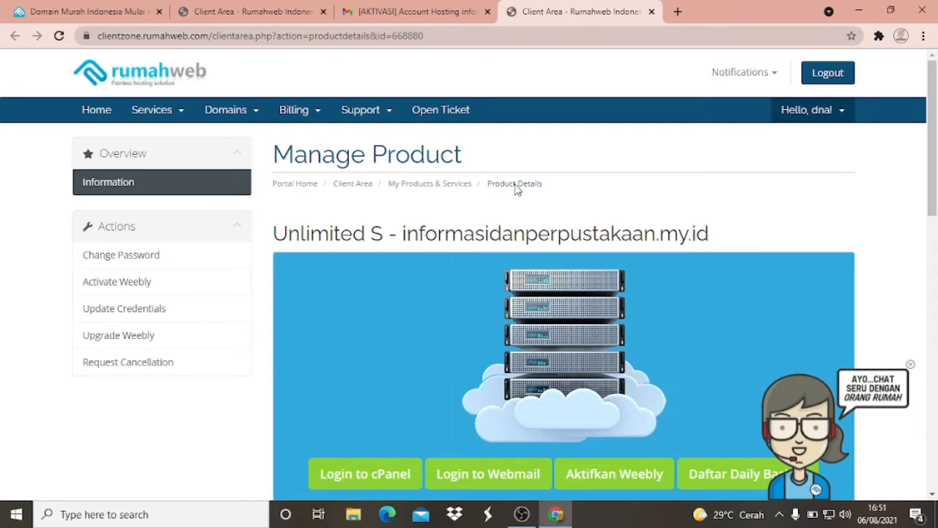
- Log in to cPanel from the Unlimited S product page and dismiss the notice about the new Glass style
{"action": "left_click_drag", "start_coordinate": [934, 95], "coordinate": [934, 102]}
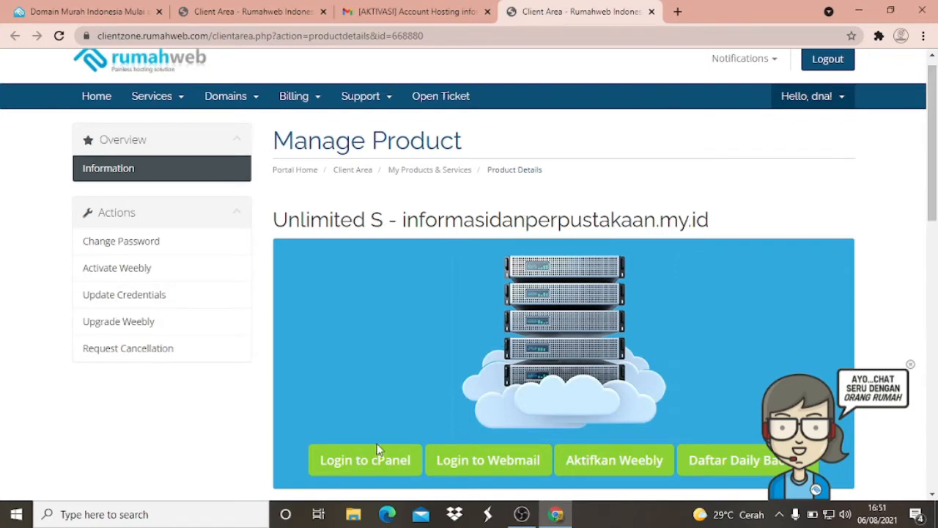
{"action": "left_click", "coordinate": [358, 466]}
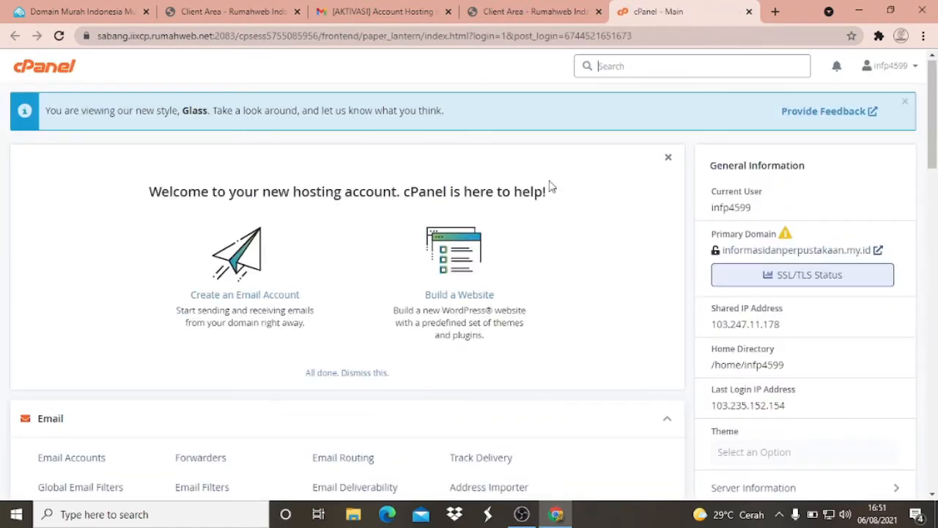
{"action": "left_click", "coordinate": [905, 102]}
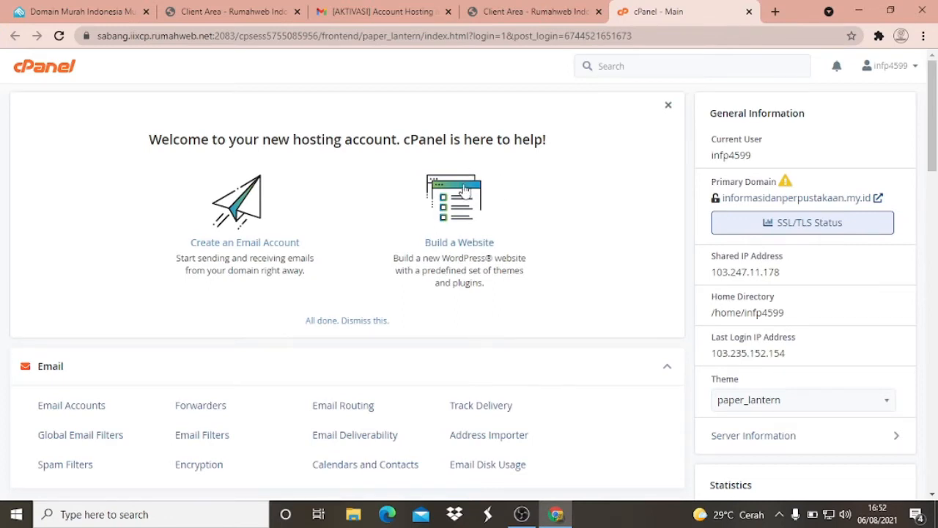
- Examine the tools offered in cPanel's Email, Files, Databases and Domains sections
{"action": "scroll", "coordinate": [465, 192], "scroll_direction": "down", "scroll_amount": 2}
{"action": "scroll", "coordinate": [366, 220], "scroll_direction": "down", "scroll_amount": 1}
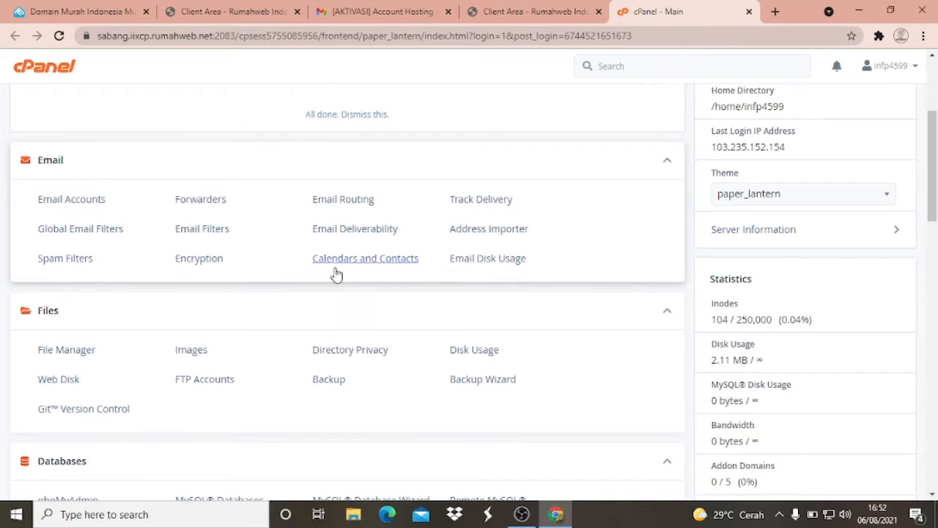
{"action": "scroll", "coordinate": [322, 264], "scroll_direction": "down", "scroll_amount": 1}
{"action": "scroll", "coordinate": [316, 259], "scroll_direction": "down", "scroll_amount": 1}
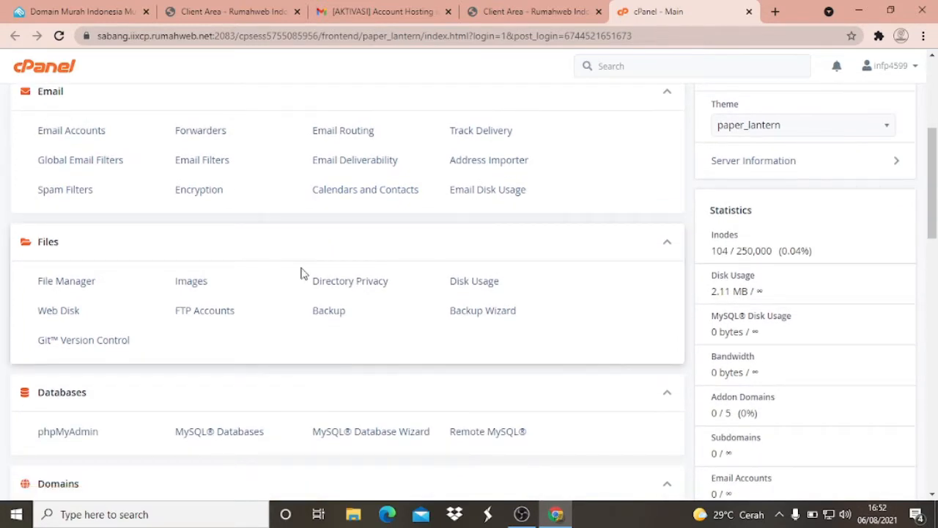
{"action": "scroll", "coordinate": [303, 273], "scroll_direction": "down", "scroll_amount": 1}
{"action": "scroll", "coordinate": [300, 273], "scroll_direction": "up", "scroll_amount": 5}
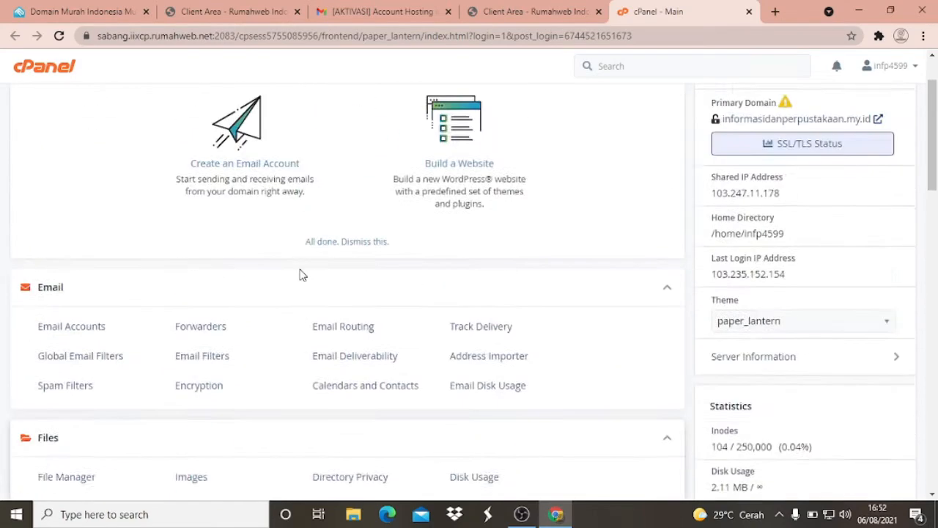
{"action": "scroll", "coordinate": [299, 273], "scroll_direction": "down", "scroll_amount": 5}
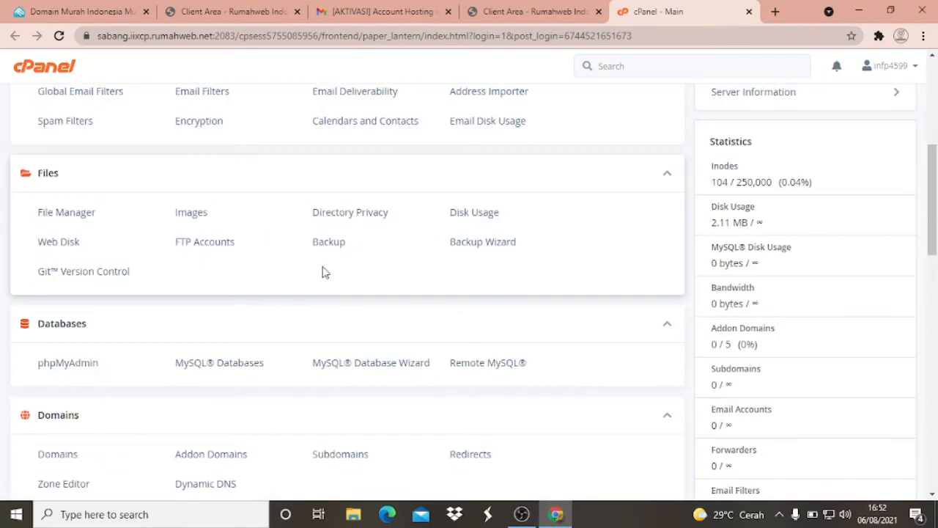
{"action": "scroll", "coordinate": [289, 288], "scroll_direction": "down", "scroll_amount": 1}
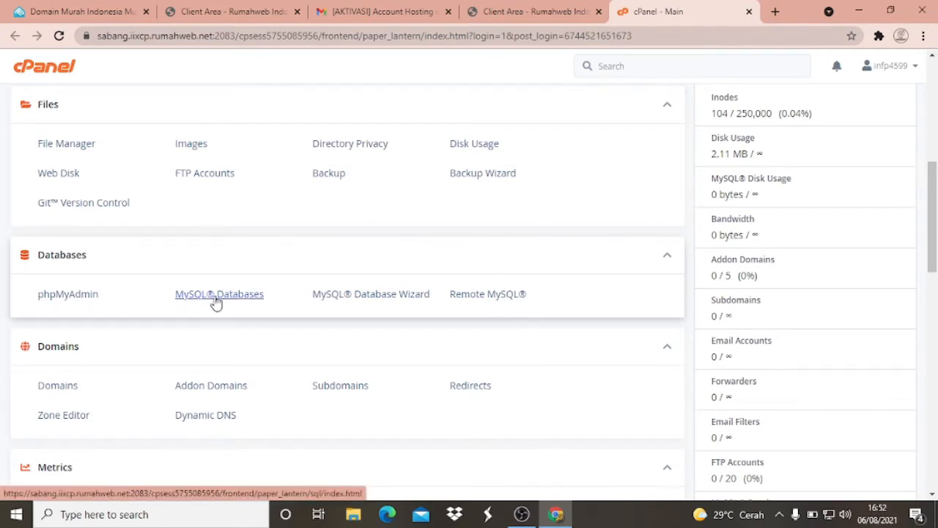
{"action": "scroll", "coordinate": [231, 257], "scroll_direction": "up", "scroll_amount": 6}
{"action": "scroll", "coordinate": [231, 268], "scroll_direction": "down", "scroll_amount": 6}
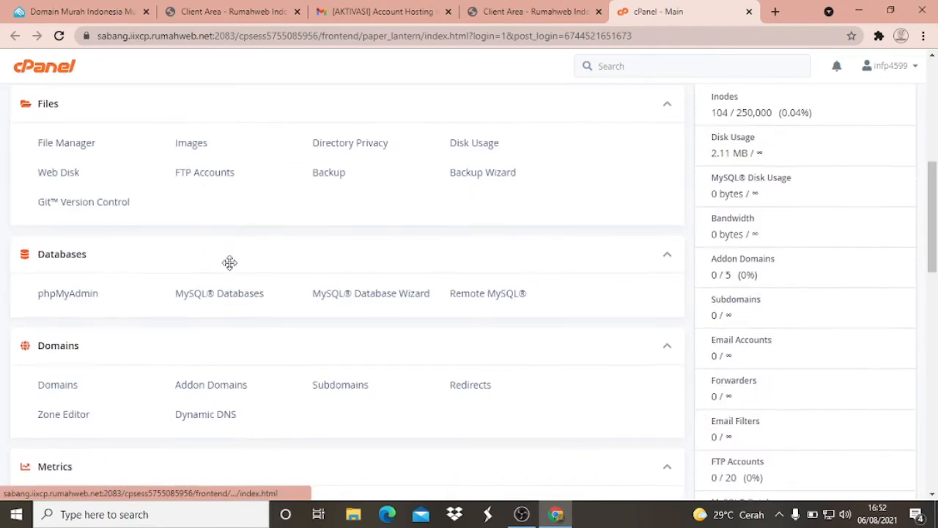
- Open MySQL Databases from cPanel's Databases section and look over its forms for creating and modifying databases
{"action": "scroll", "coordinate": [229, 262], "scroll_direction": "down", "scroll_amount": 2}
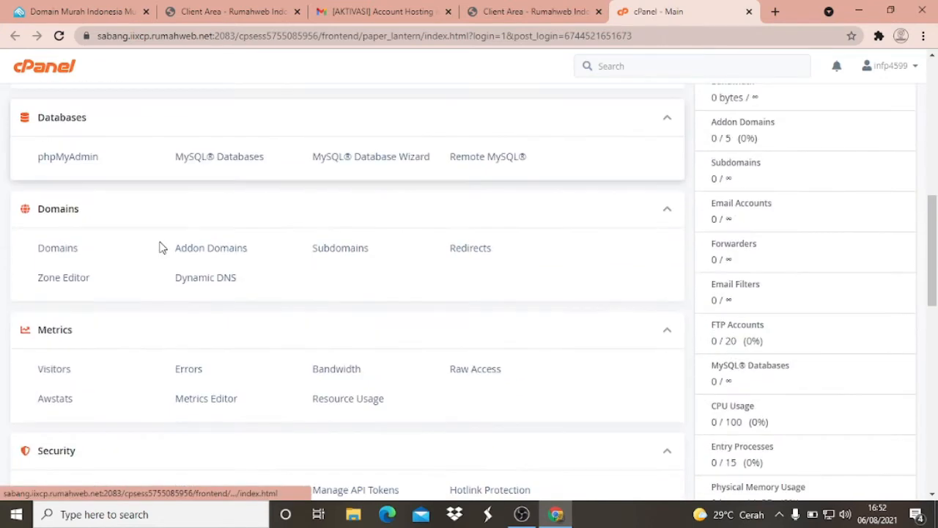
{"action": "left_click", "coordinate": [245, 158]}
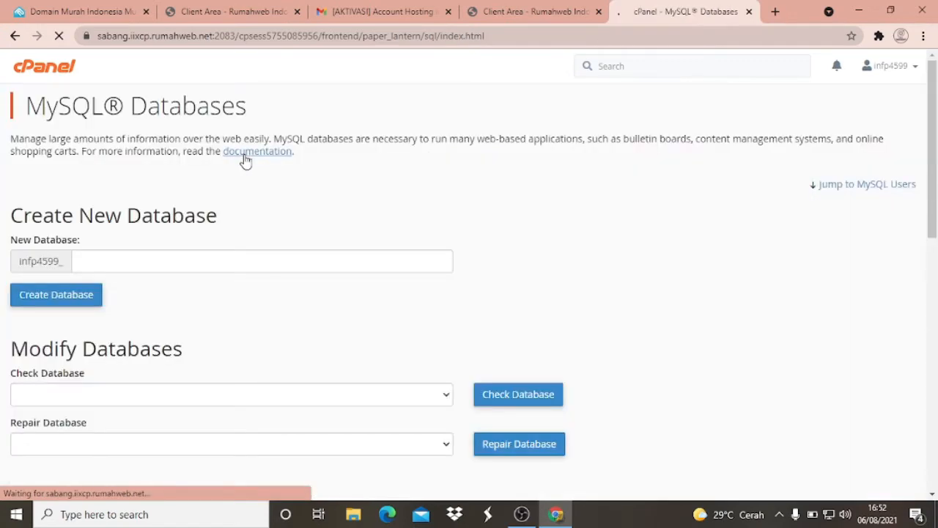
{"action": "scroll", "coordinate": [245, 193], "scroll_direction": "down", "scroll_amount": 3}
{"action": "scroll", "coordinate": [245, 193], "scroll_direction": "up", "scroll_amount": 3}
{"action": "scroll", "coordinate": [147, 250], "scroll_direction": "down", "scroll_amount": 1}
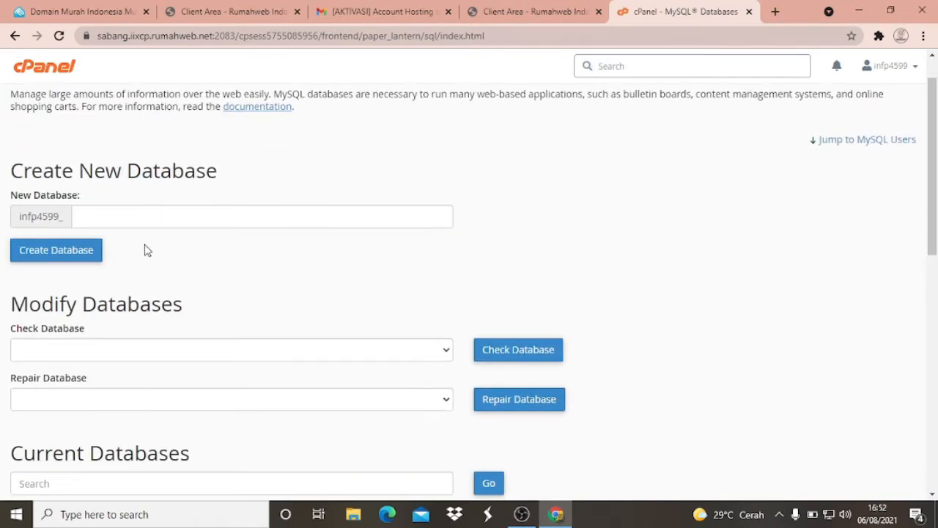
{"action": "scroll", "coordinate": [147, 250], "scroll_direction": "down", "scroll_amount": 1}
- Create a new MySQL database with the name informasidanperpustakaan after the account prefix
{"action": "left_click", "coordinate": [122, 198]}
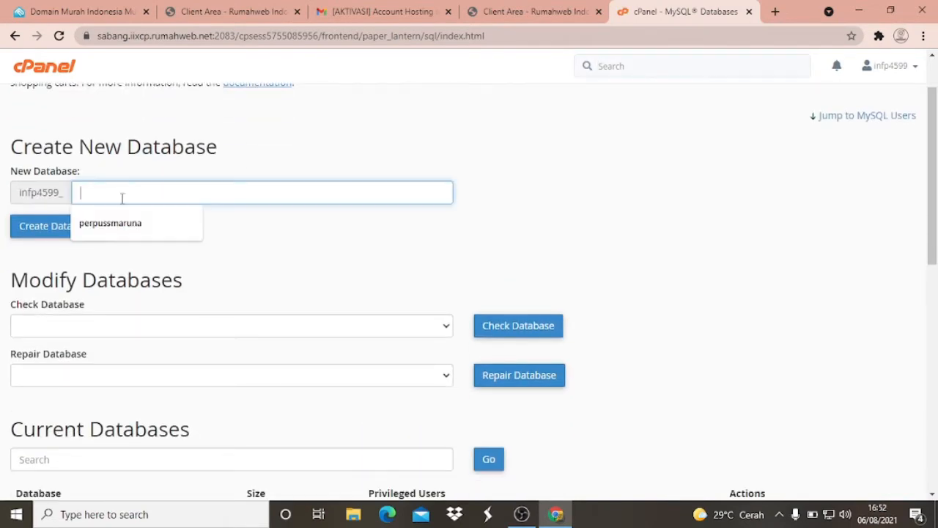
{"action": "type", "text": "infor"}
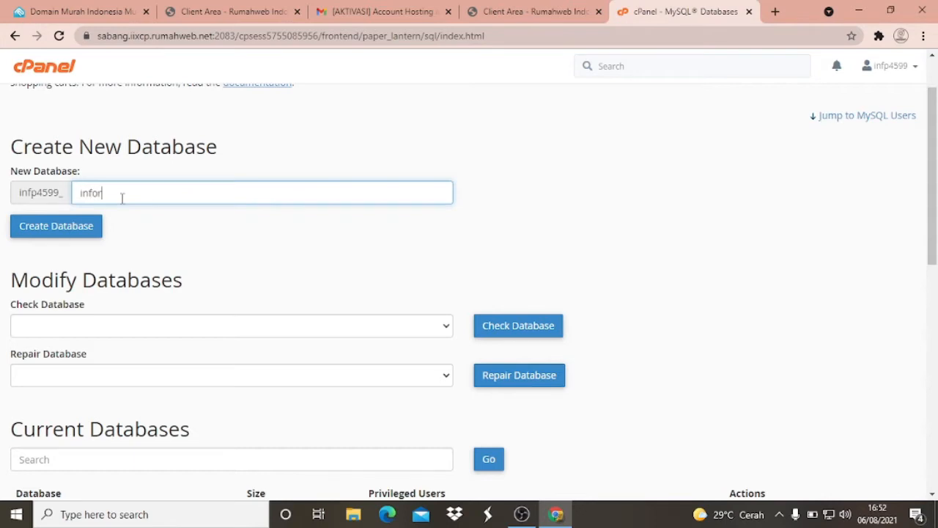
{"action": "type", "text": "masidanperpustakaan"}
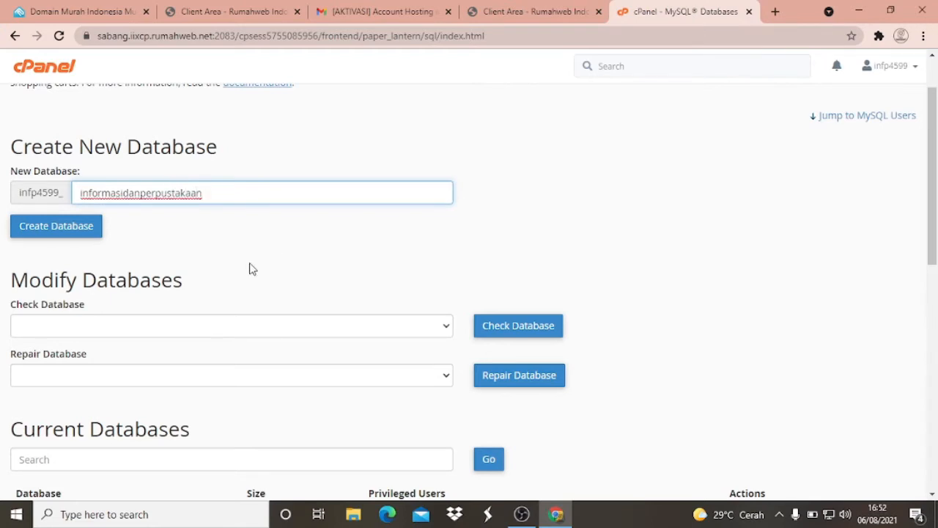
{"action": "scroll", "coordinate": [222, 270], "scroll_direction": "down", "scroll_amount": 1}
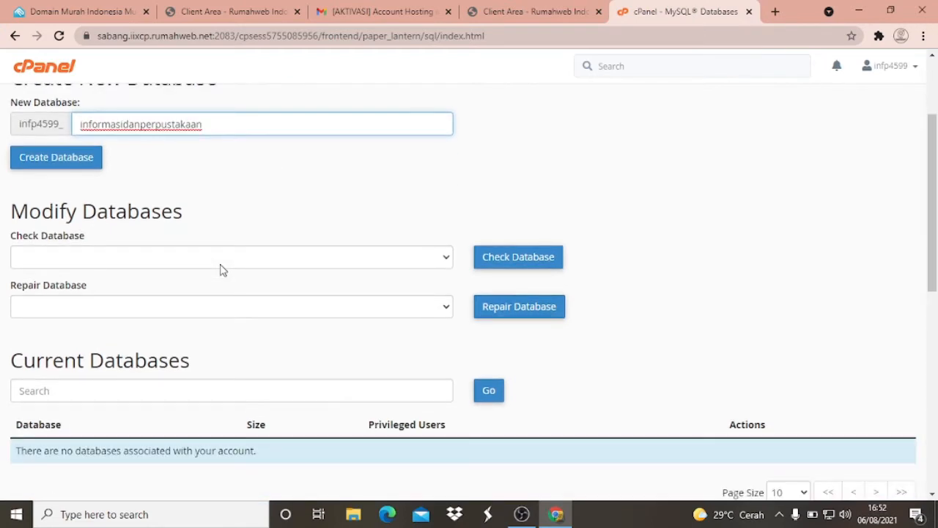
{"action": "scroll", "coordinate": [220, 268], "scroll_direction": "down", "scroll_amount": 1}
{"action": "scroll", "coordinate": [220, 268], "scroll_direction": "down", "scroll_amount": 1}
{"action": "scroll", "coordinate": [220, 271], "scroll_direction": "up", "scroll_amount": 2}
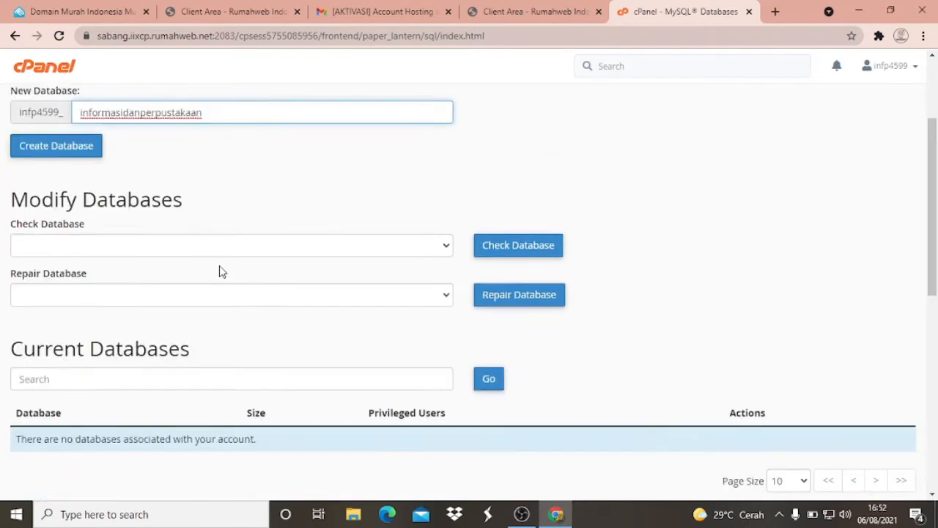
{"action": "scroll", "coordinate": [219, 271], "scroll_direction": "up", "scroll_amount": 2}
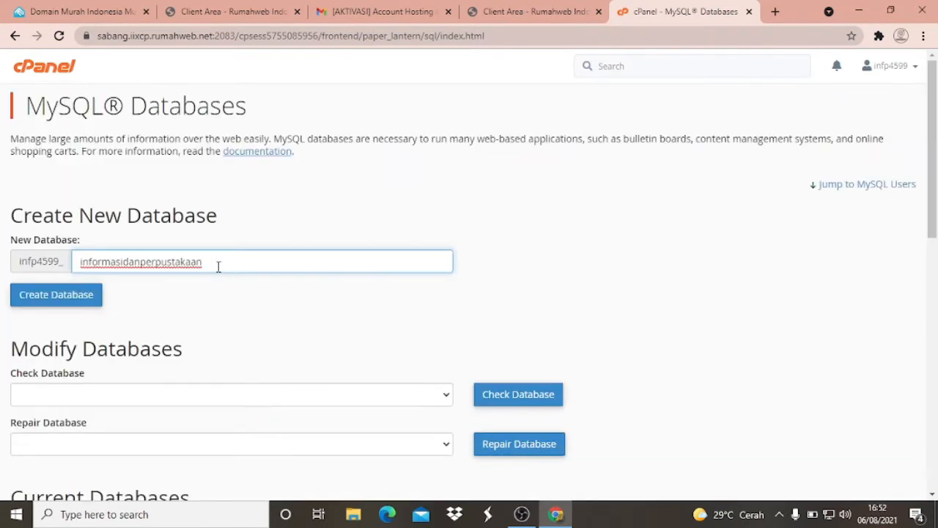
{"action": "left_click", "coordinate": [61, 301]}
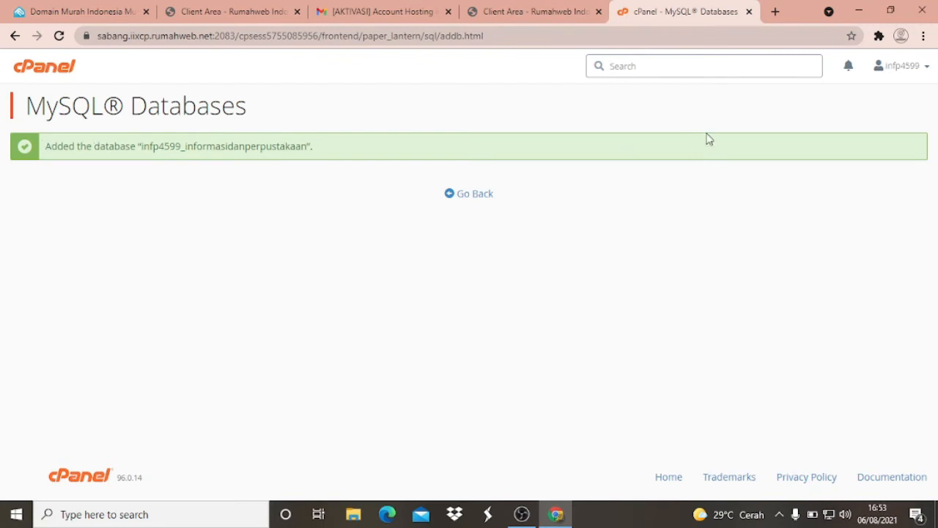
- Return to the MySQL Databases overview and enter informasidanperpustakaan as the new MySQL user's name after the account prefix
{"action": "left_click", "coordinate": [479, 196]}
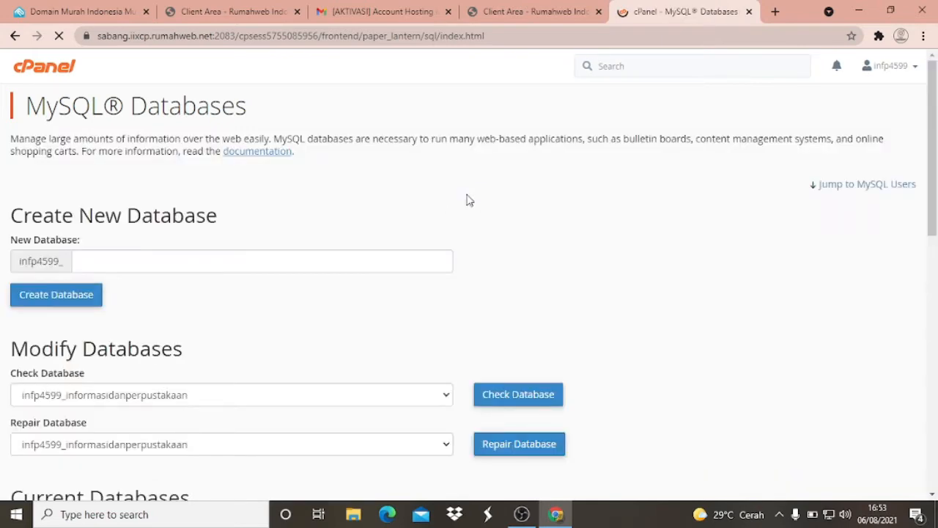
{"action": "scroll", "coordinate": [469, 200], "scroll_direction": "down", "scroll_amount": 3}
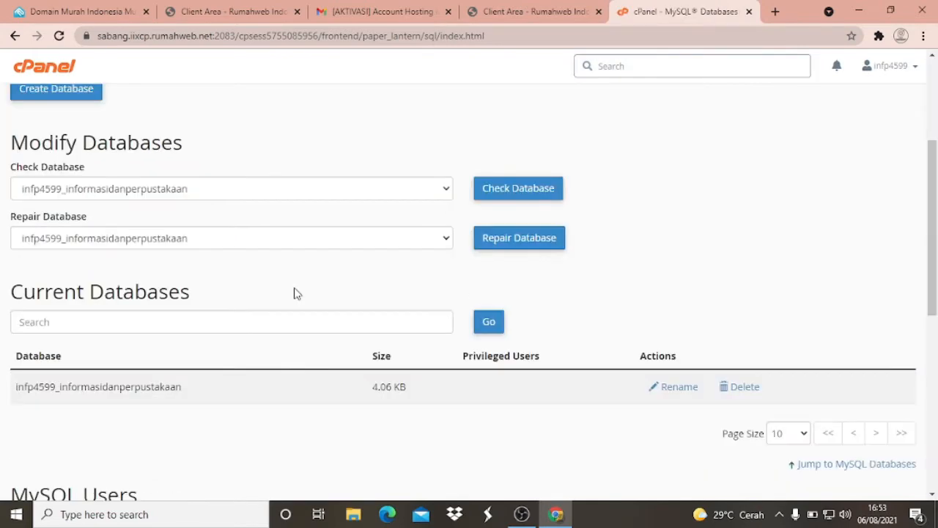
{"action": "scroll", "coordinate": [297, 293], "scroll_direction": "down", "scroll_amount": 1}
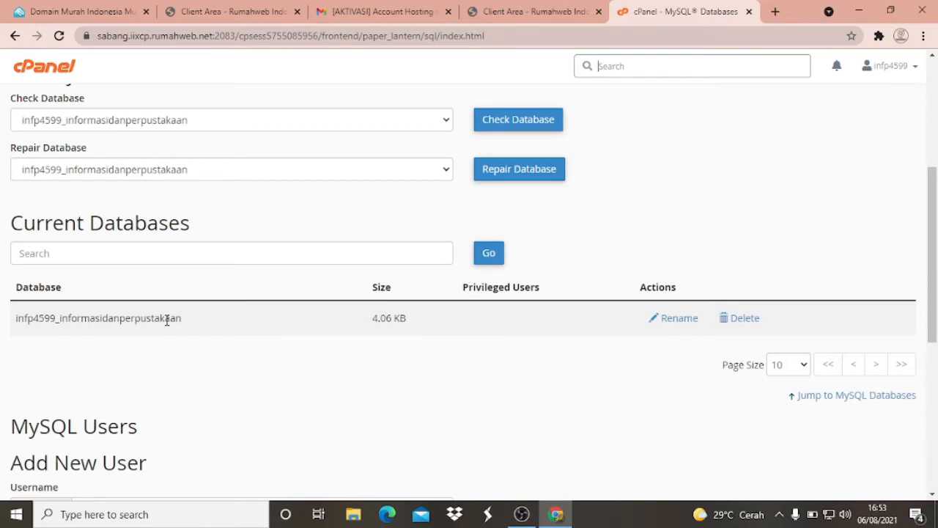
{"action": "scroll", "coordinate": [167, 320], "scroll_direction": "down", "scroll_amount": 4}
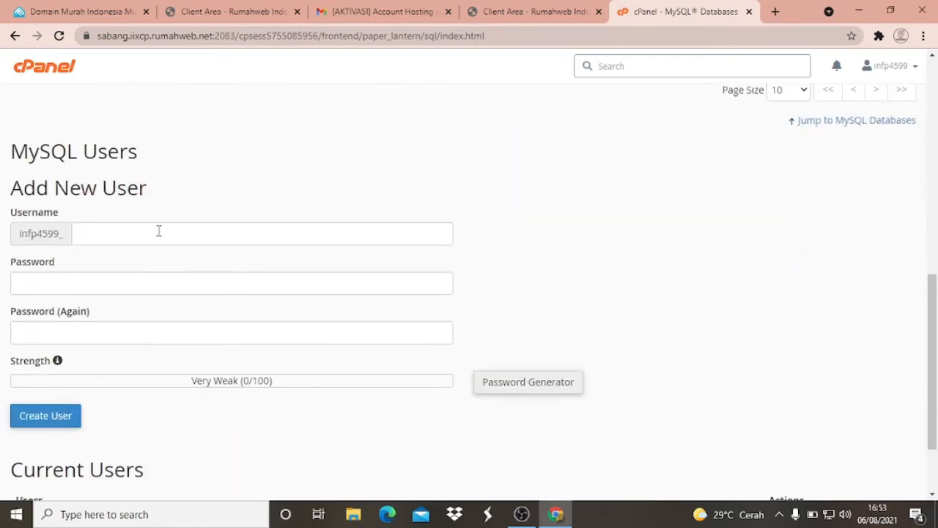
{"action": "scroll", "coordinate": [134, 229], "scroll_direction": "up", "scroll_amount": 2}
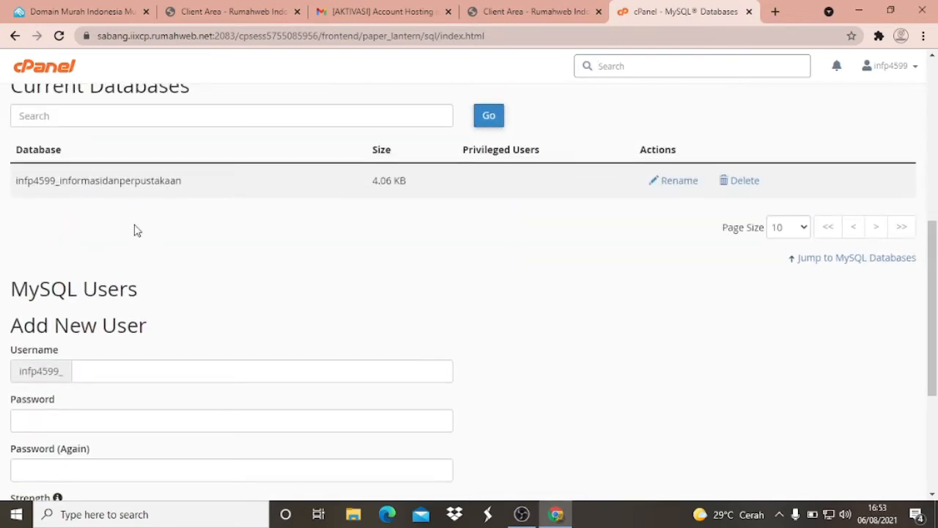
{"action": "scroll", "coordinate": [138, 373], "scroll_direction": "down", "scroll_amount": 1}
{"action": "left_click", "coordinate": [101, 302]}
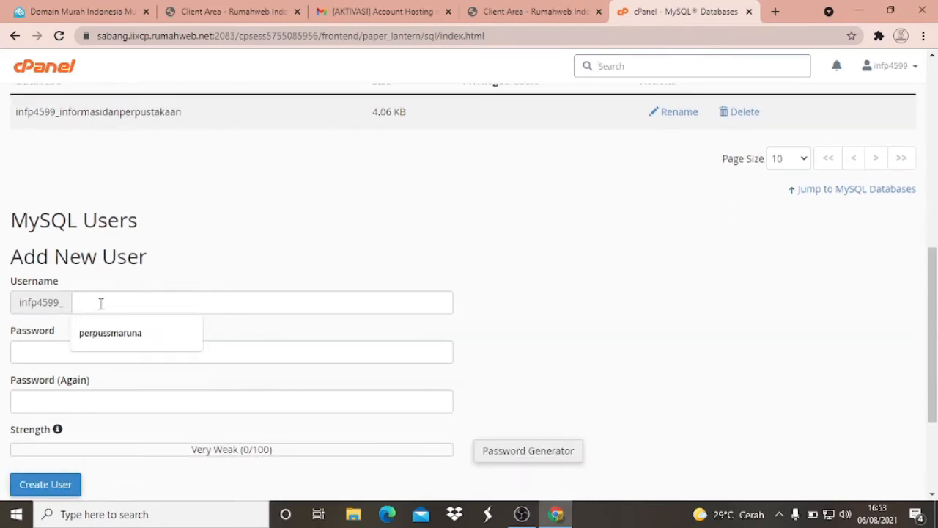
{"action": "type", "text": "info"}
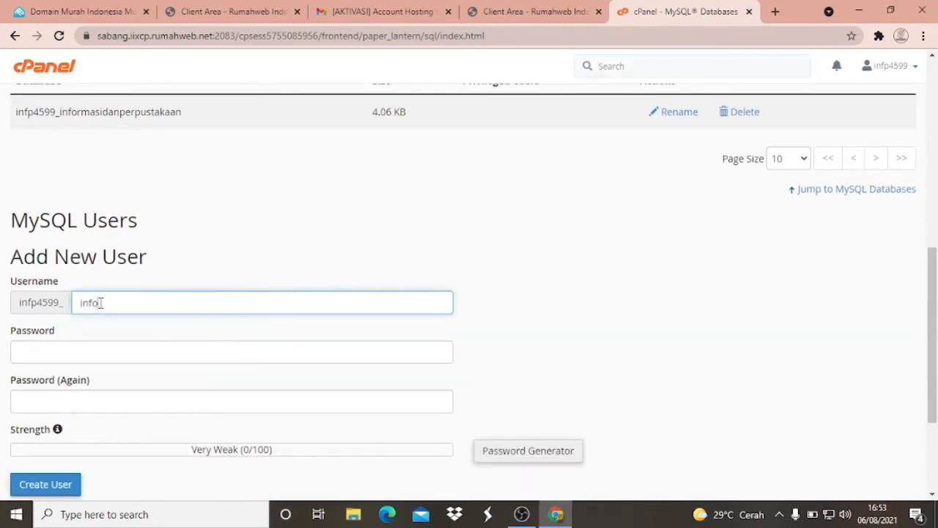
{"action": "type", "text": "rmasidanperpustakaan"}
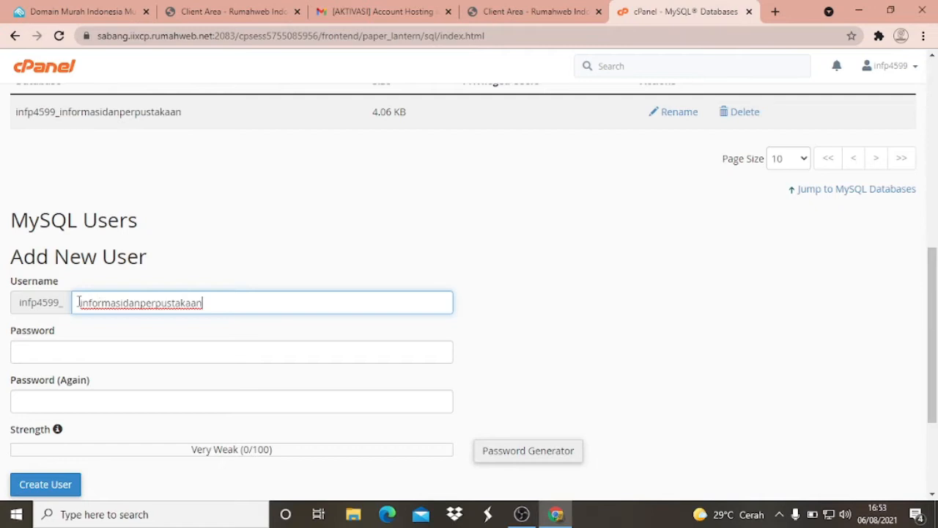
- Enter the new MySQL user's password and repeat it in the confirmation field
{"action": "scroll", "coordinate": [104, 315], "scroll_direction": "down", "scroll_amount": 2}
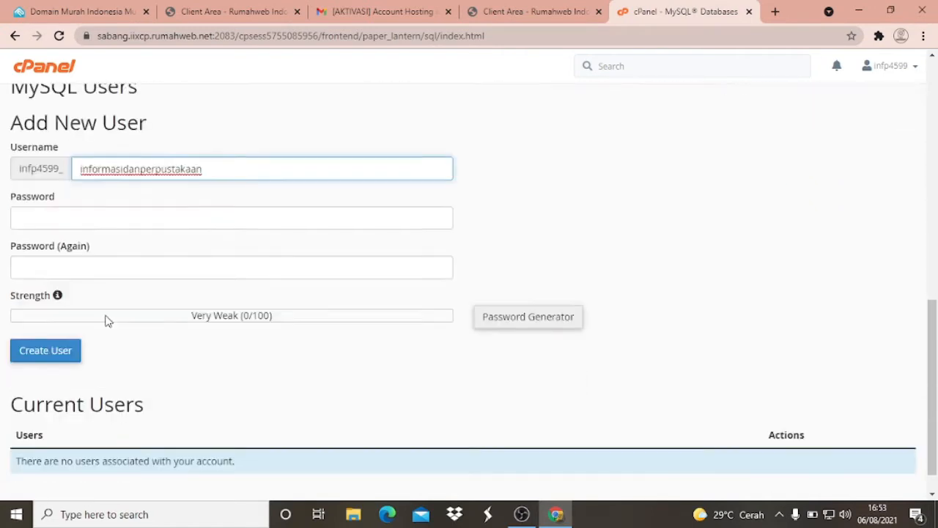
{"action": "left_click", "coordinate": [114, 218]}
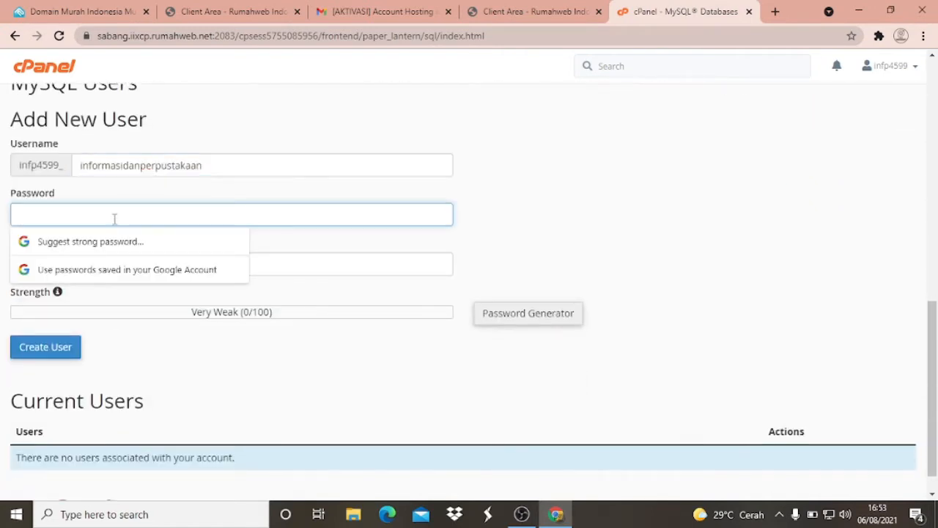
{"action": "type", "text": "i"}
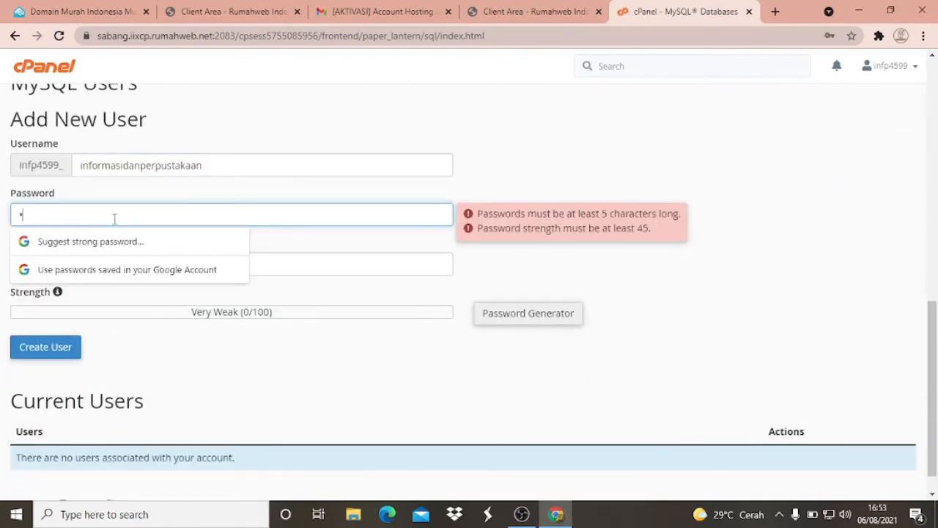
{"action": "type", "text": "•••••"}
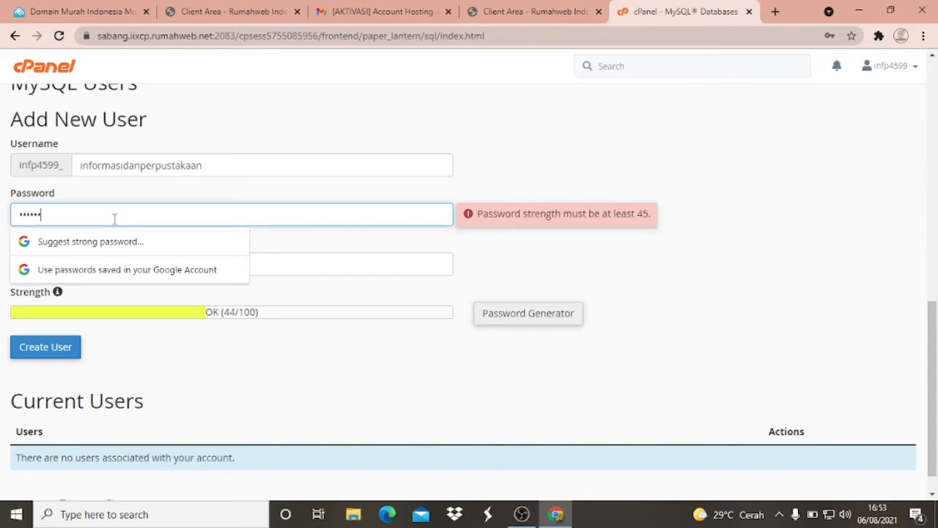
{"action": "type", "text": "•••••"}
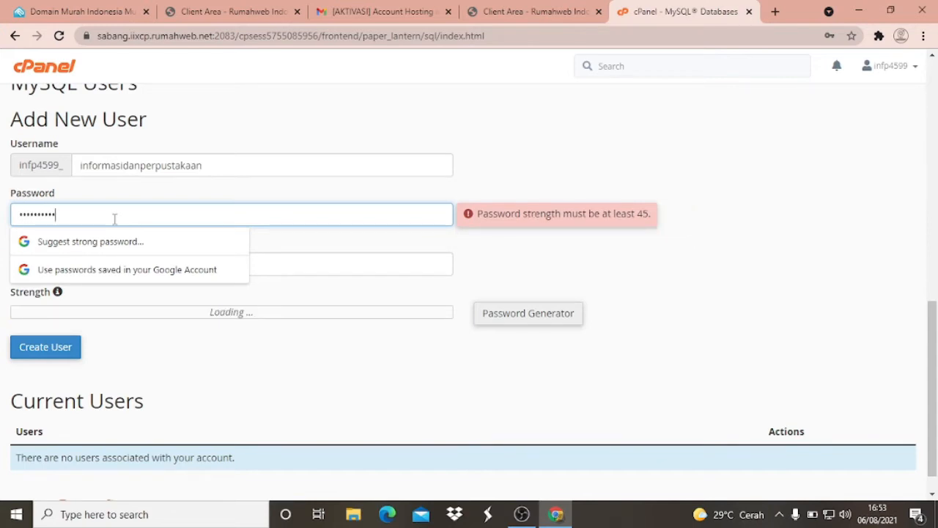
{"action": "type", "text": "•"}
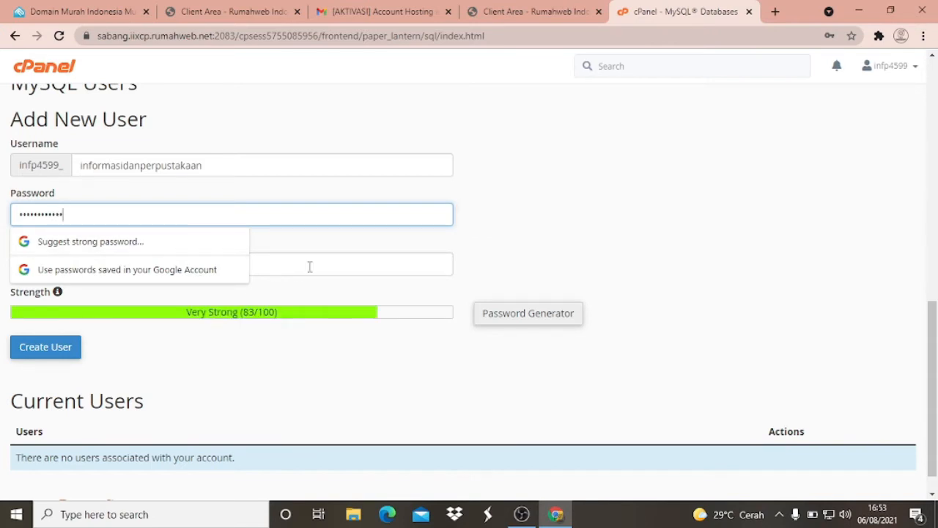
{"action": "left_click", "coordinate": [311, 264]}
{"action": "type", "text": "•••"}
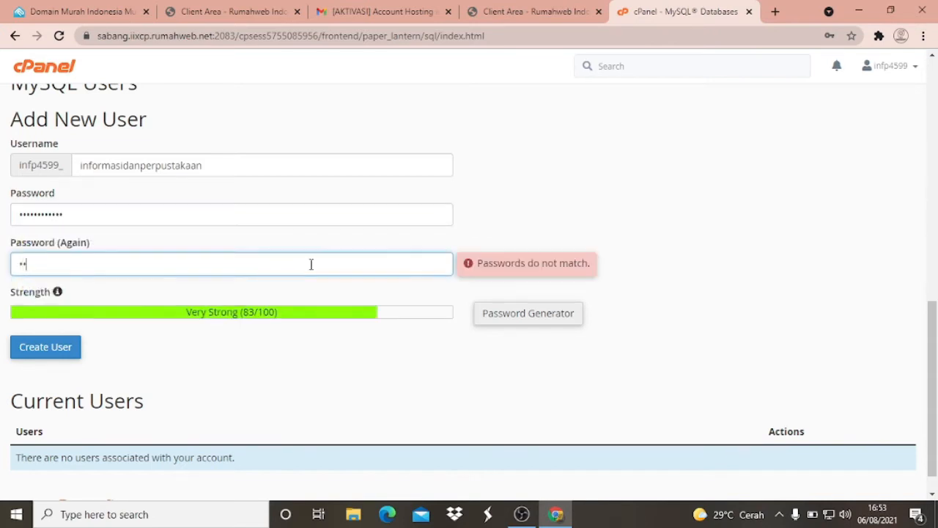
{"action": "type", "text": "•••••••••"}
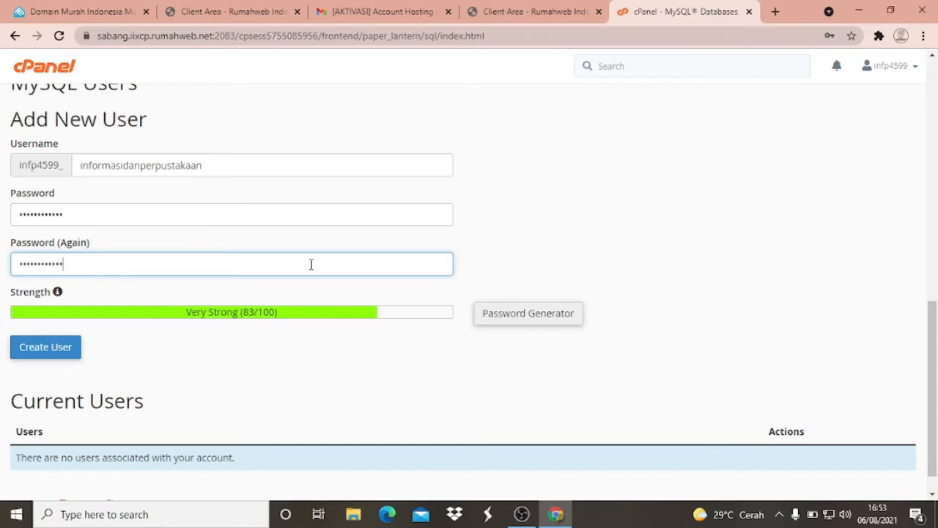
- Create the MySQL user from the completed form and decline to have the browser save its password
{"action": "scroll", "coordinate": [409, 311], "scroll_direction": "down", "scroll_amount": 1}
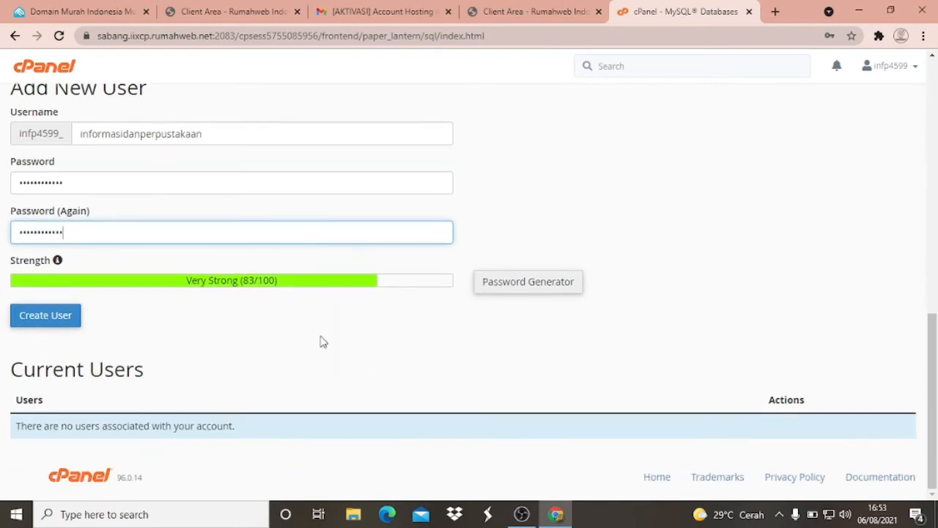
{"action": "scroll", "coordinate": [161, 231], "scroll_direction": "up", "scroll_amount": 2}
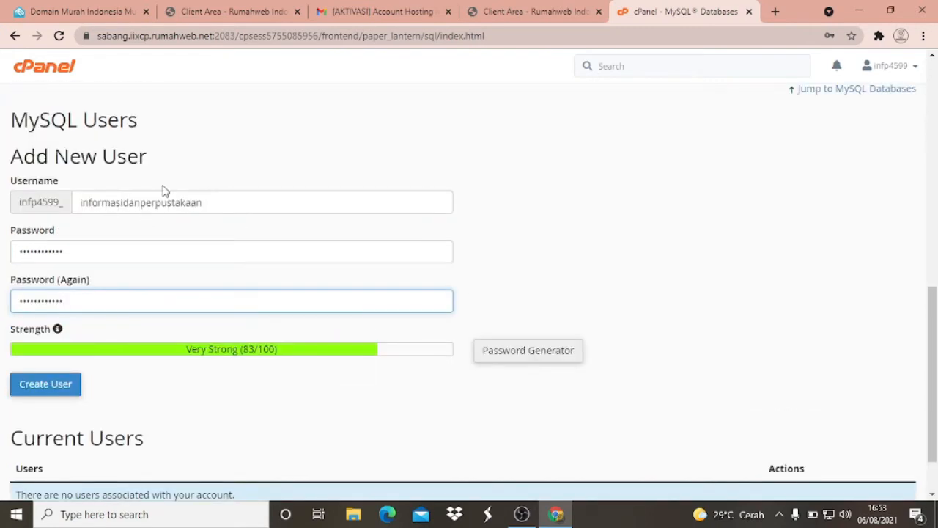
{"action": "scroll", "coordinate": [161, 293], "scroll_direction": "down", "scroll_amount": 2}
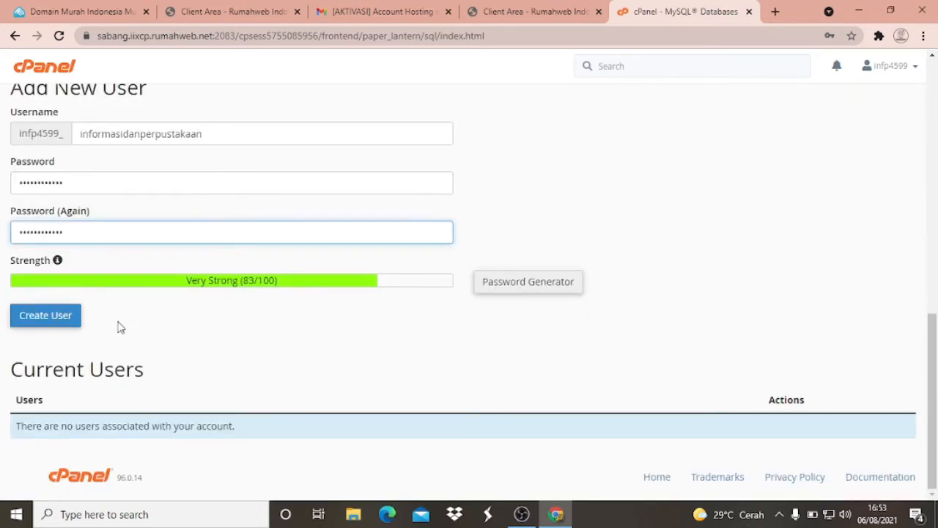
{"action": "left_click", "coordinate": [53, 324]}
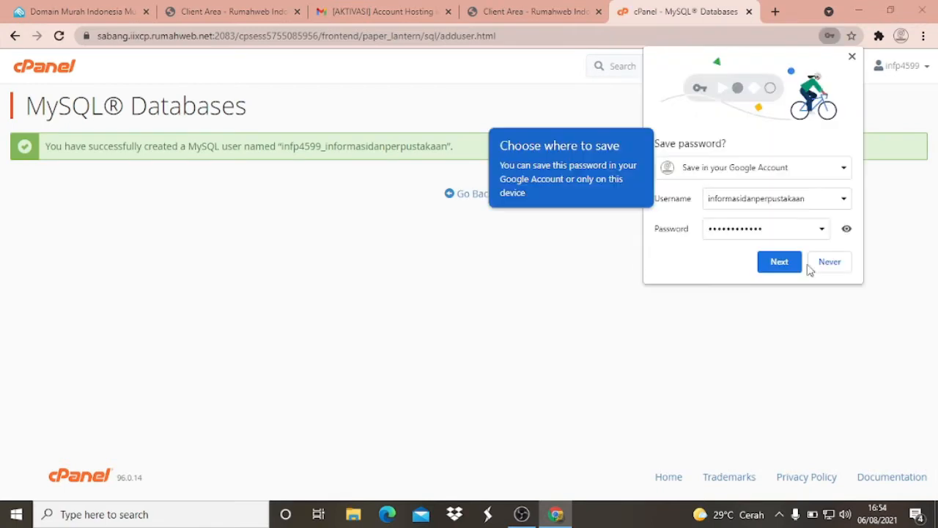
{"action": "left_click", "coordinate": [831, 261]}
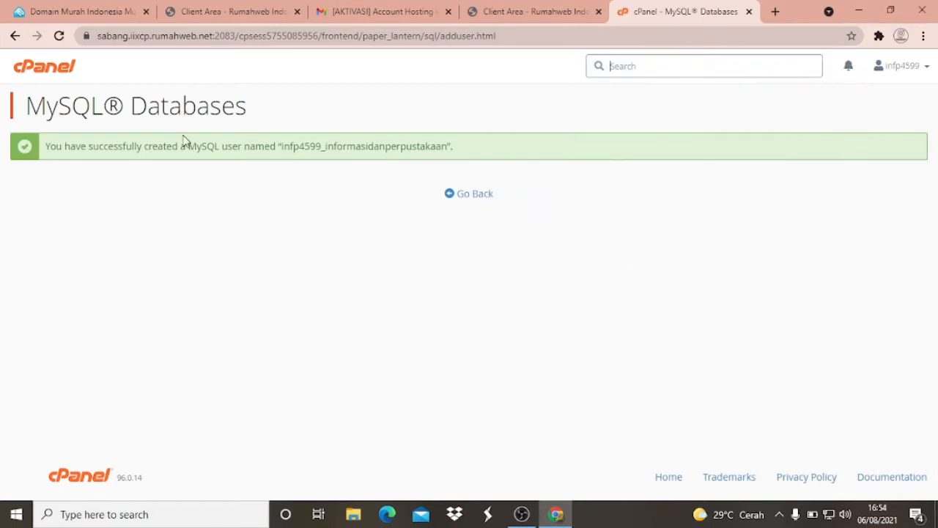
- Return to the MySQL Databases overview and add the informasidanperpustakaan user to the informasidanperpustakaan database
{"action": "left_click", "coordinate": [471, 199]}
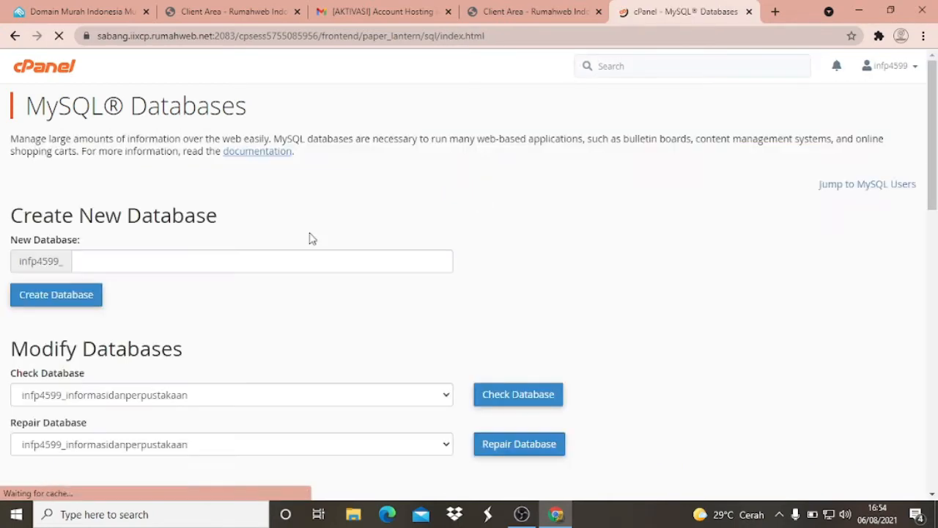
{"action": "scroll", "coordinate": [256, 210], "scroll_direction": "down", "scroll_amount": 5}
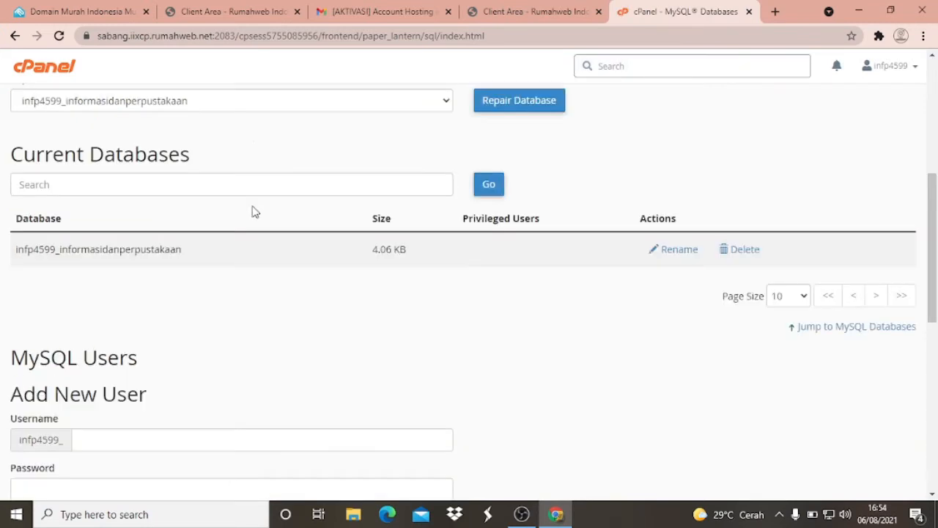
{"action": "scroll", "coordinate": [253, 211], "scroll_direction": "down", "scroll_amount": 7}
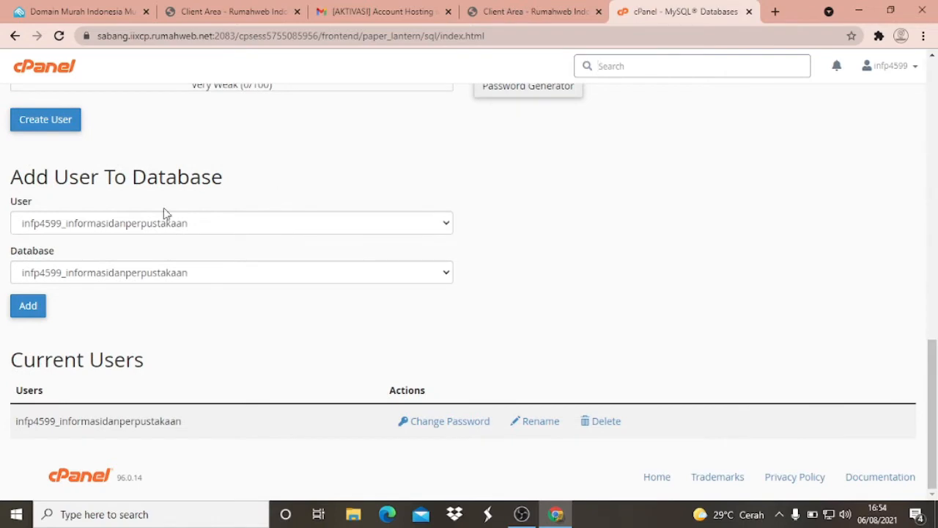
{"action": "scroll", "coordinate": [150, 192], "scroll_direction": "up", "scroll_amount": 2}
{"action": "scroll", "coordinate": [147, 198], "scroll_direction": "down", "scroll_amount": 2}
{"action": "left_click", "coordinate": [24, 311]}
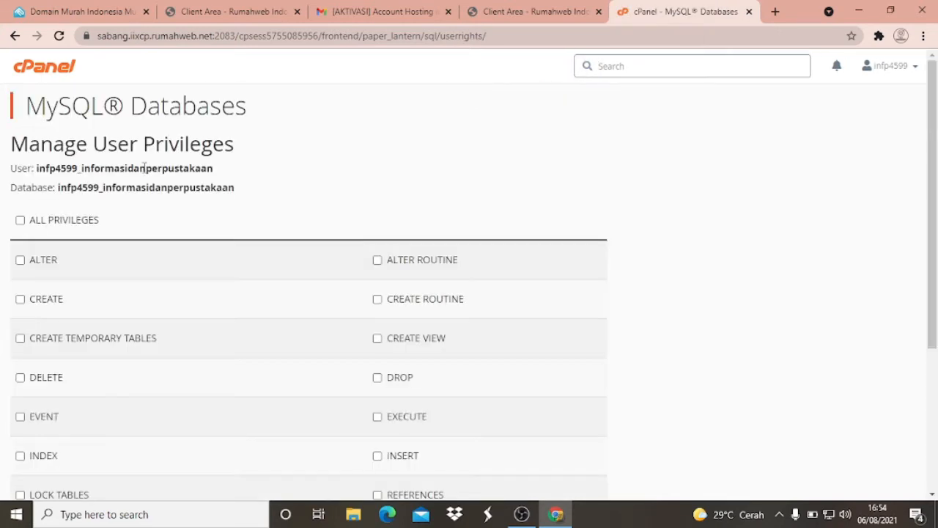
- Grant the user ALL PRIVILEGES on the informasidanperpustakaan database, save the changes and dismiss the notice
{"action": "scroll", "coordinate": [331, 181], "scroll_direction": "down", "scroll_amount": 3}
{"action": "scroll", "coordinate": [331, 182], "scroll_direction": "up", "scroll_amount": 3}
{"action": "left_click", "coordinate": [20, 222]}
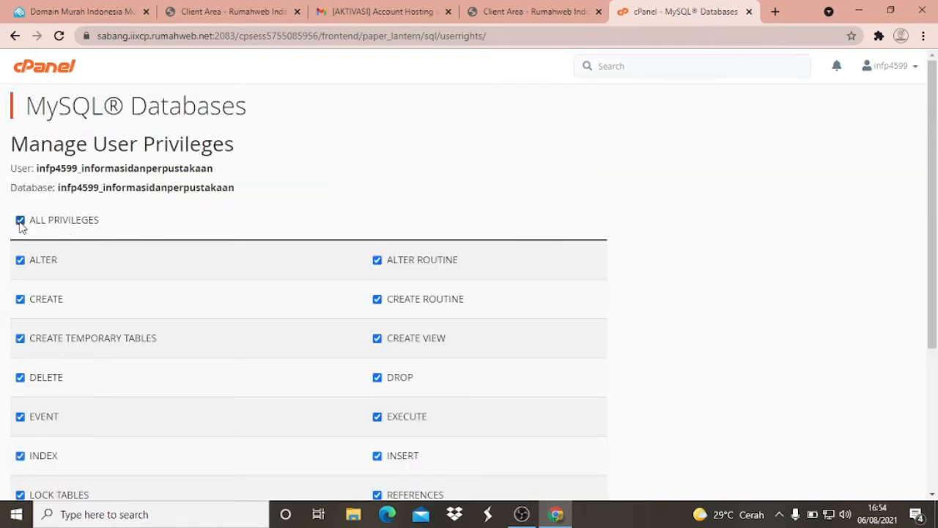
{"action": "scroll", "coordinate": [335, 189], "scroll_direction": "down", "scroll_amount": 3}
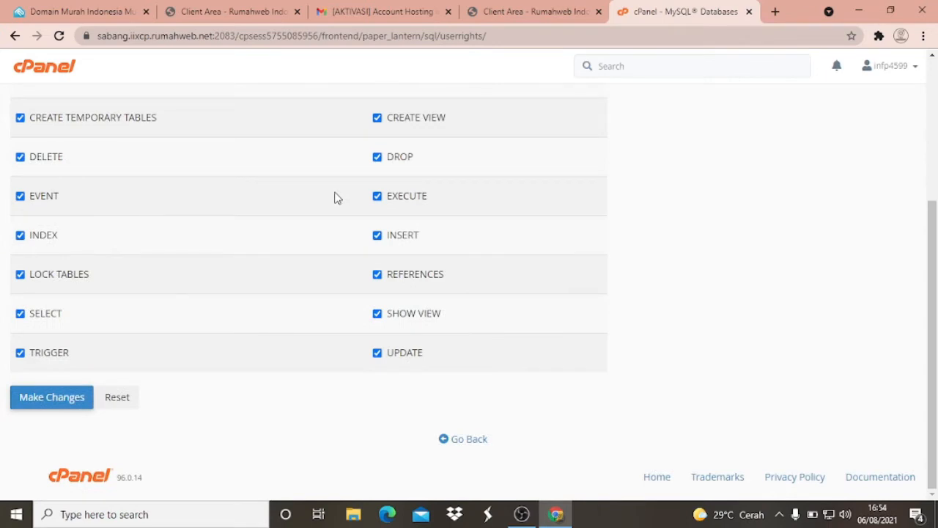
{"action": "scroll", "coordinate": [308, 210], "scroll_direction": "up", "scroll_amount": 3}
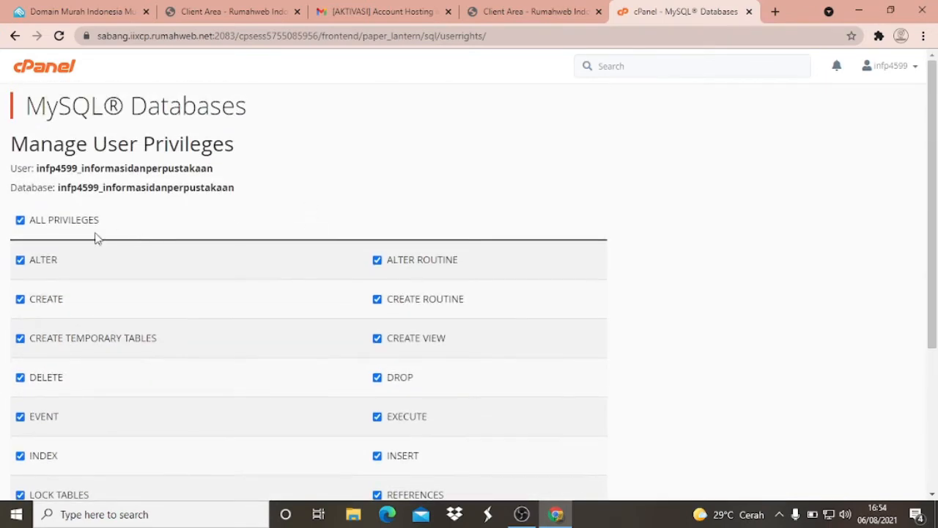
{"action": "scroll", "coordinate": [24, 231], "scroll_direction": "down", "scroll_amount": 3}
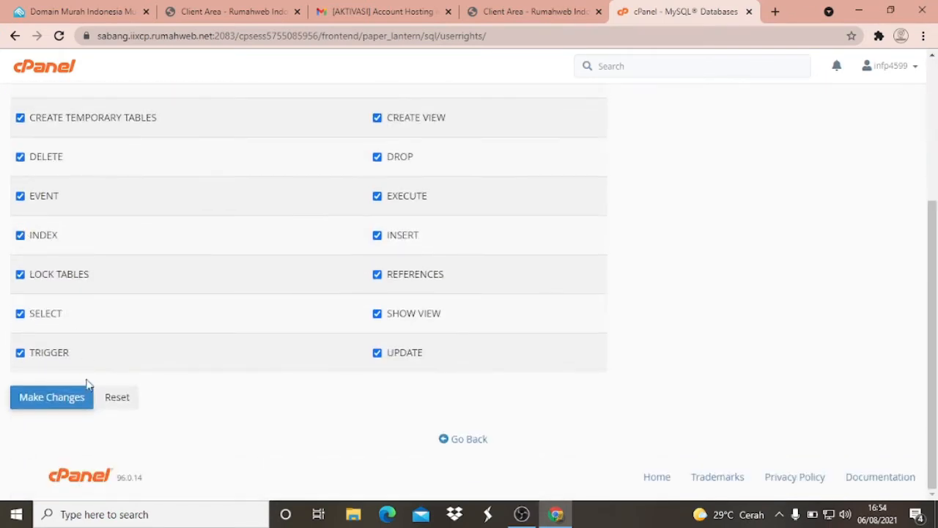
{"action": "left_click", "coordinate": [41, 408]}
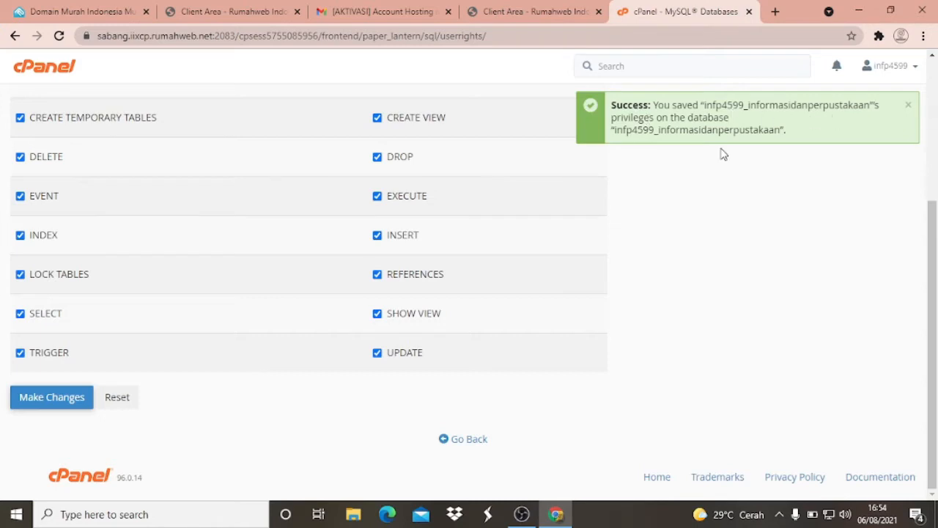
{"action": "left_click", "coordinate": [909, 107]}
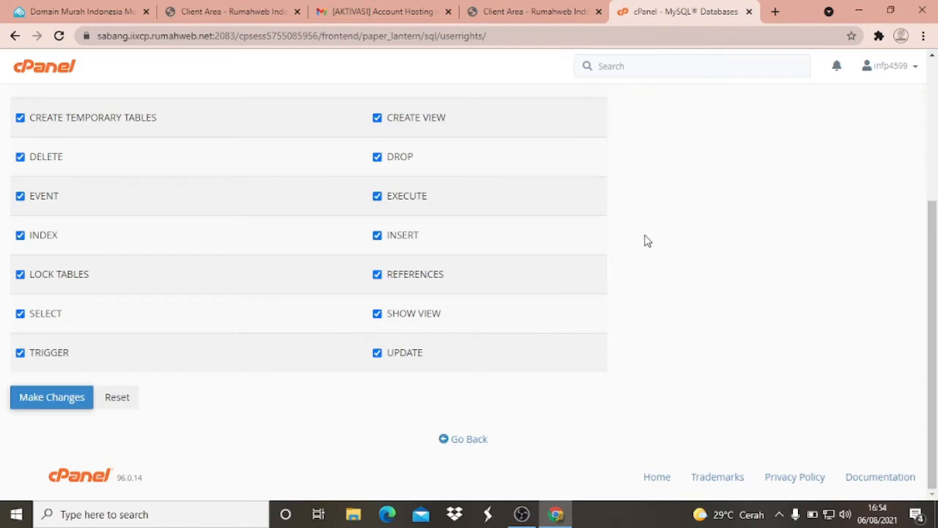
- Go back to the MySQL Databases overview and review its database and user sections
{"action": "left_click", "coordinate": [463, 440]}
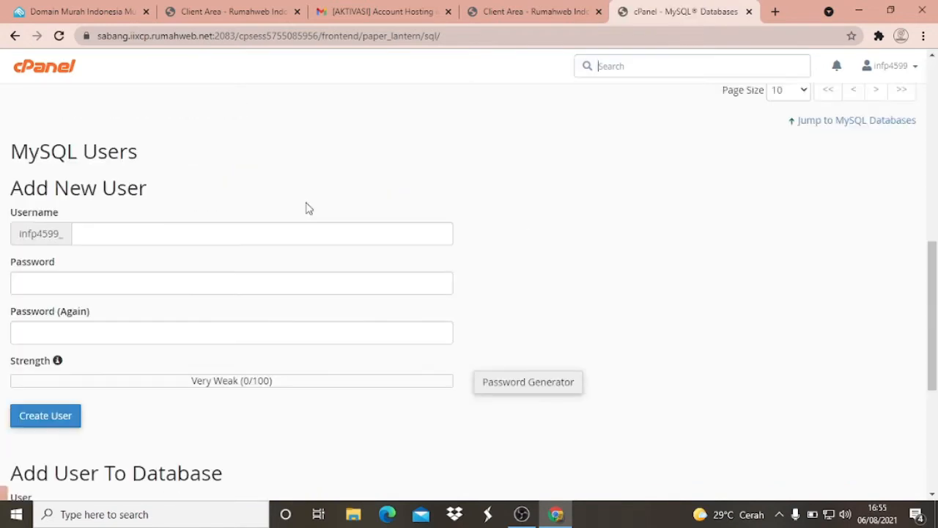
{"action": "scroll", "coordinate": [306, 208], "scroll_direction": "up", "scroll_amount": 10}
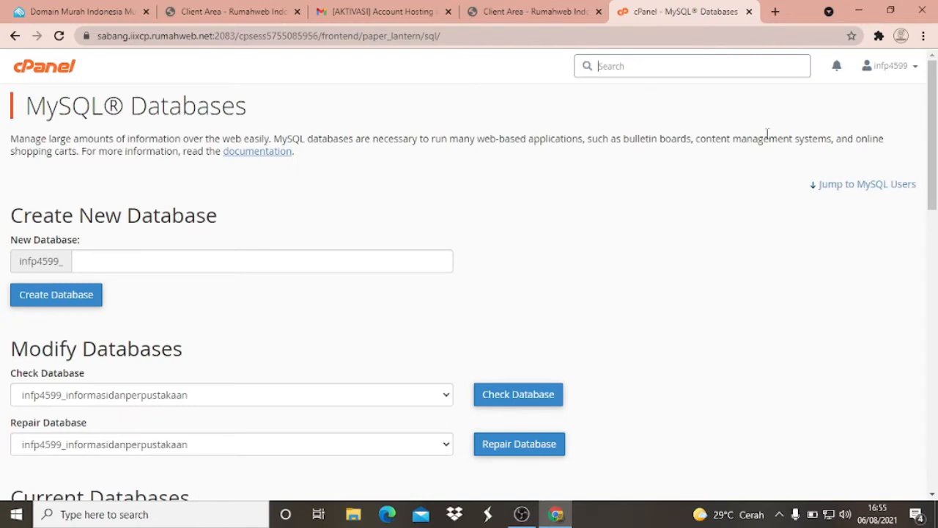
{"action": "scroll", "coordinate": [505, 225], "scroll_direction": "down", "scroll_amount": 10}
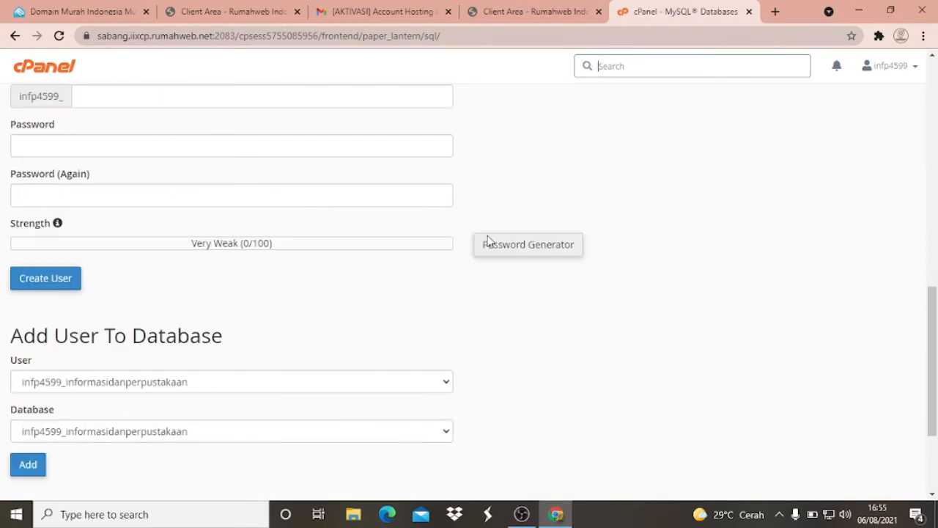
{"action": "scroll", "coordinate": [480, 241], "scroll_direction": "down", "scroll_amount": 2}
{"action": "scroll", "coordinate": [471, 247], "scroll_direction": "up", "scroll_amount": 12}
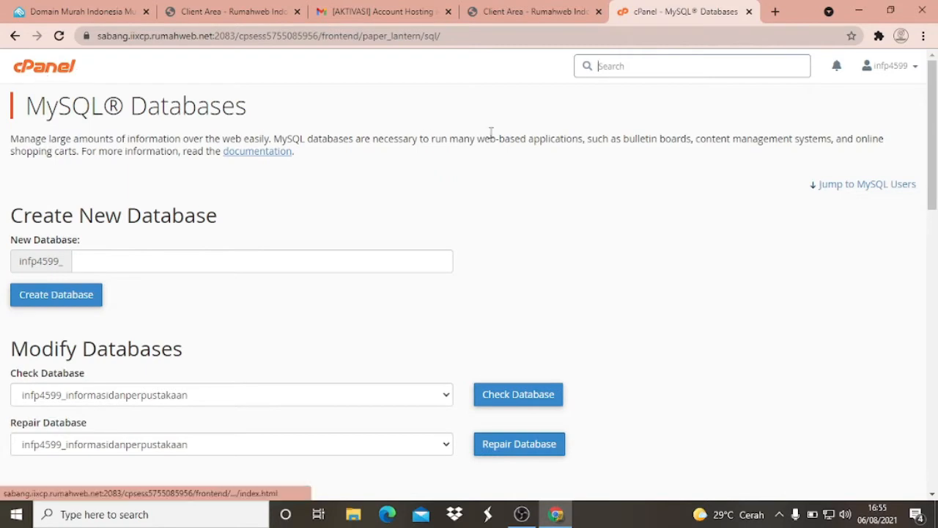
- Return to the cPanel home page, open phpMyAdmin from the database tools and open the informasidanperpustakaan database
{"action": "left_click", "coordinate": [28, 72]}
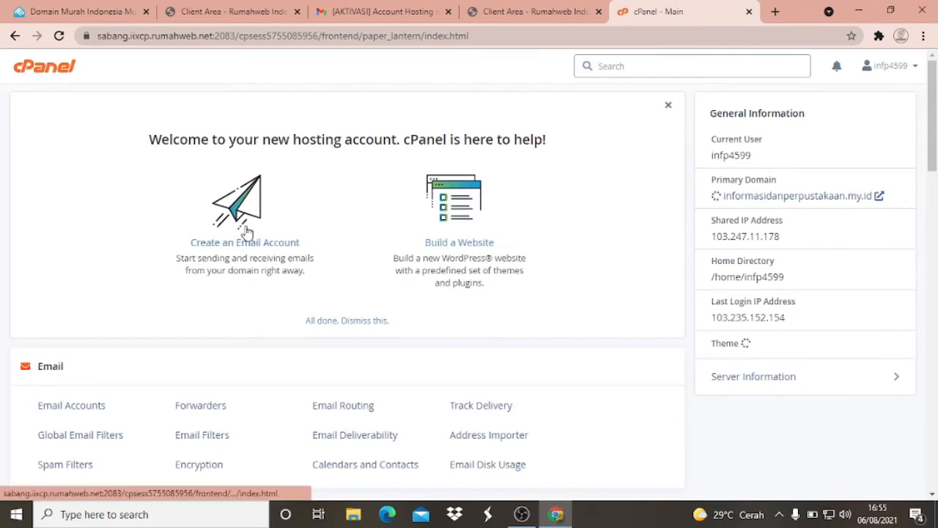
{"action": "scroll", "coordinate": [234, 216], "scroll_direction": "down", "scroll_amount": 3}
{"action": "scroll", "coordinate": [86, 247], "scroll_direction": "down", "scroll_amount": 3}
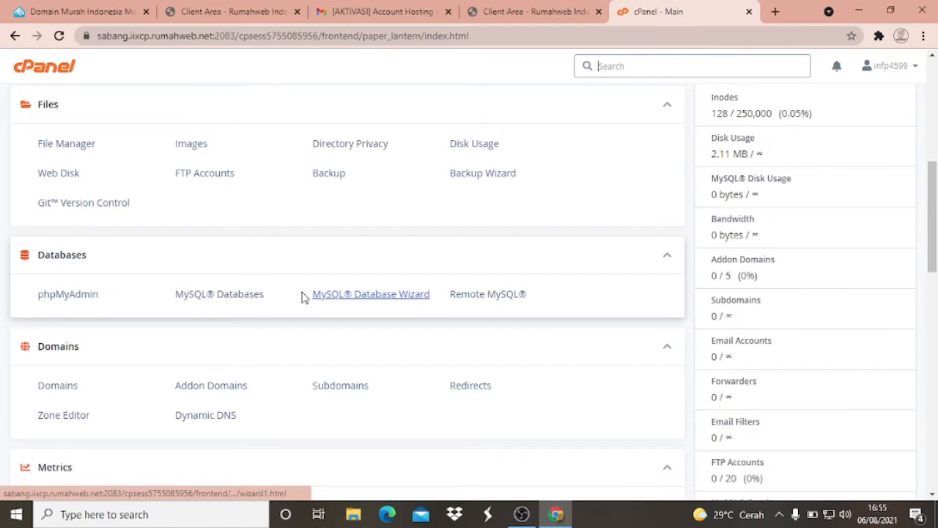
{"action": "scroll", "coordinate": [293, 286], "scroll_direction": "down", "scroll_amount": 1}
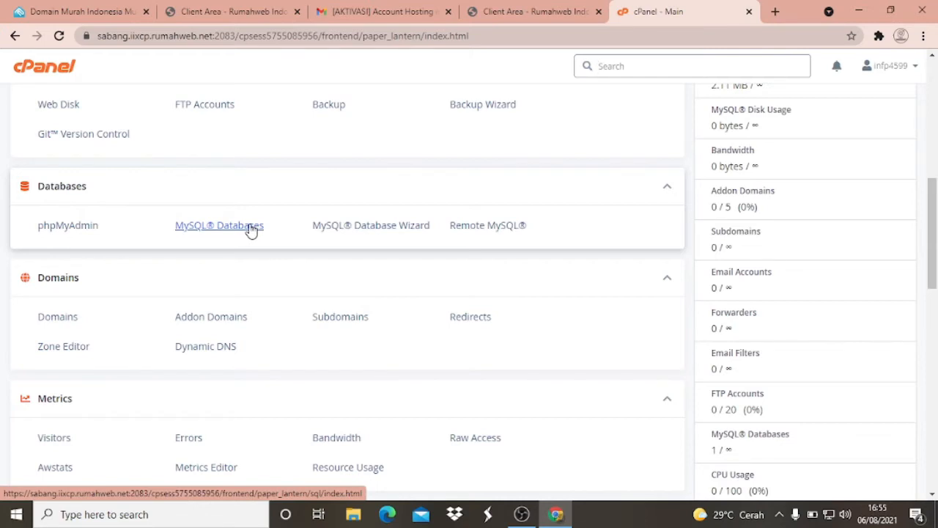
{"action": "scroll", "coordinate": [251, 230], "scroll_direction": "up", "scroll_amount": 1}
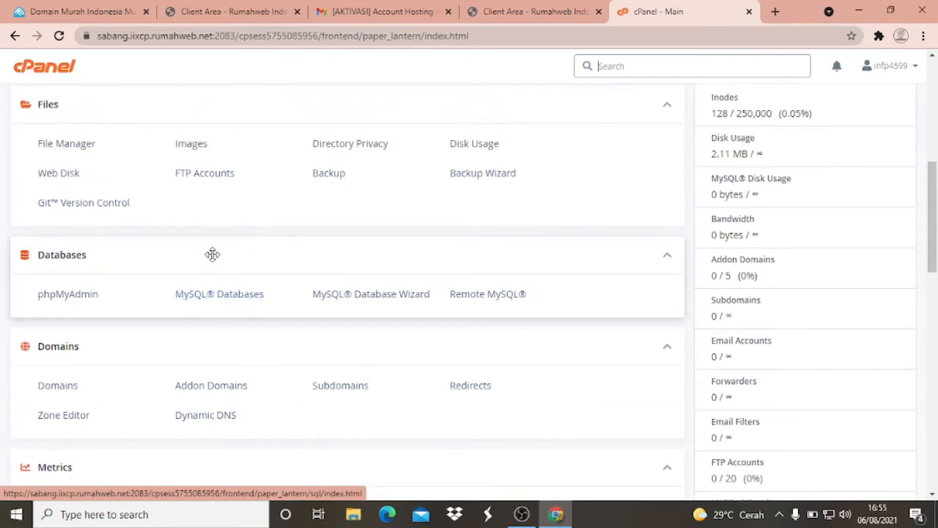
{"action": "left_click", "coordinate": [76, 300]}
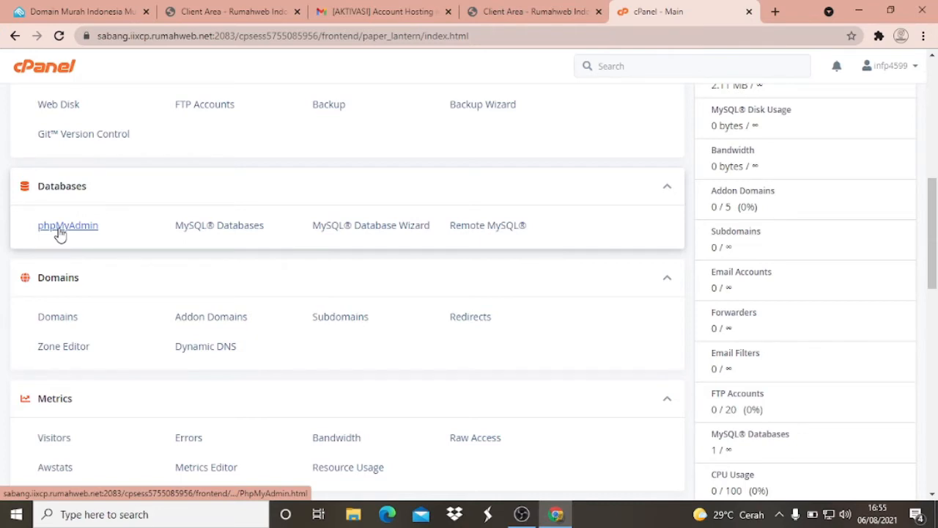
{"action": "left_click", "coordinate": [60, 225]}
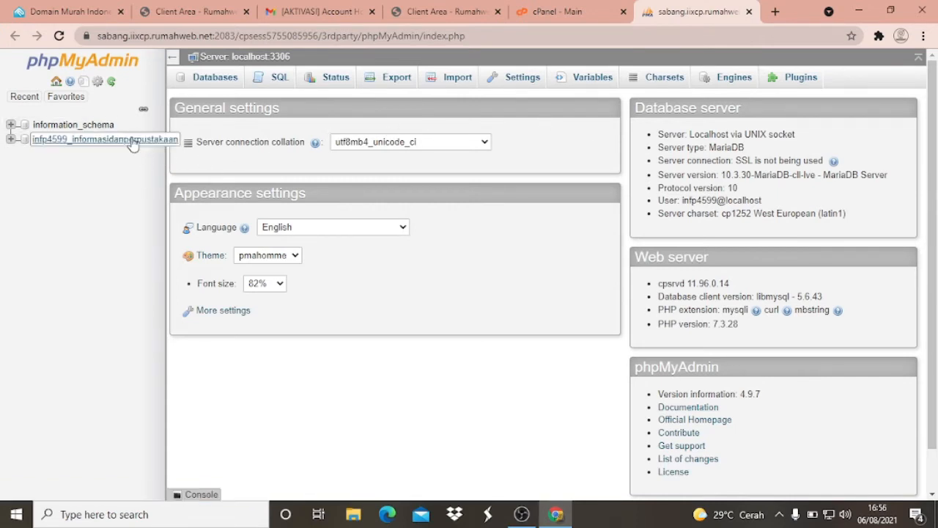
{"action": "left_click", "coordinate": [110, 140]}
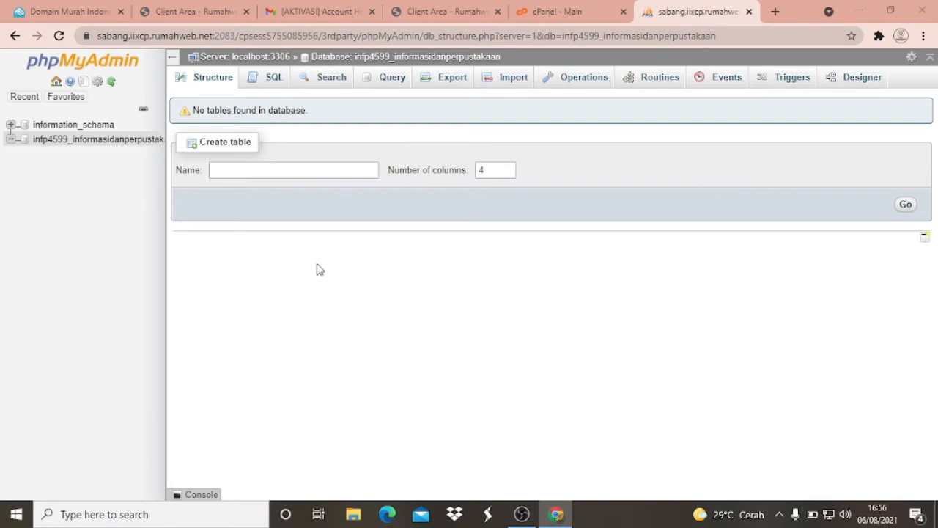
- Switch to File Explorer and browse to the htdocs folder inside xampp on drive C
{"action": "key", "text": "super+e"}
{"action": "left_click", "coordinate": [71, 323]}
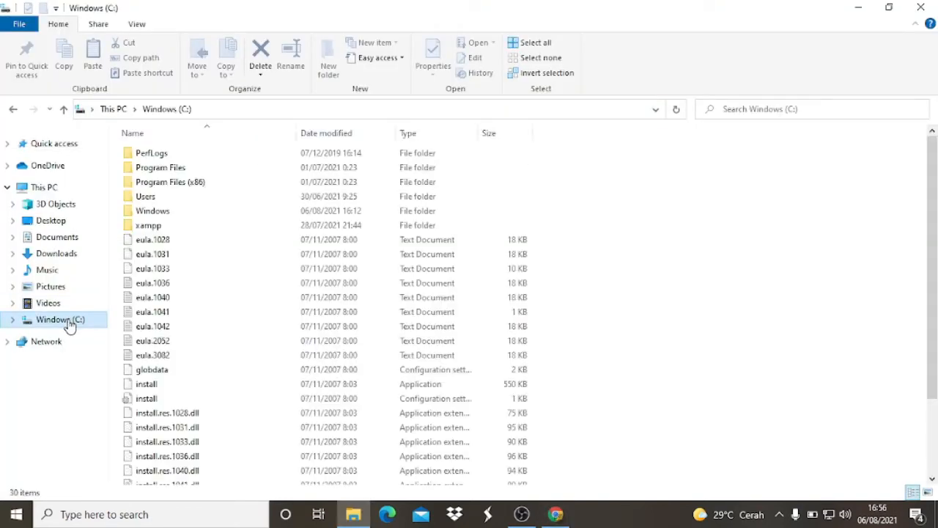
{"action": "double_click", "coordinate": [156, 229]}
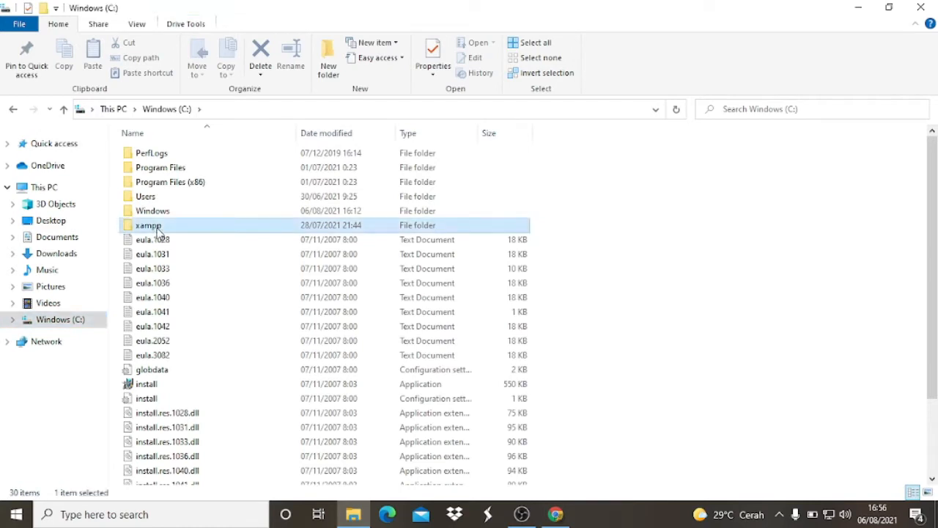
{"action": "left_click", "coordinate": [156, 227]}
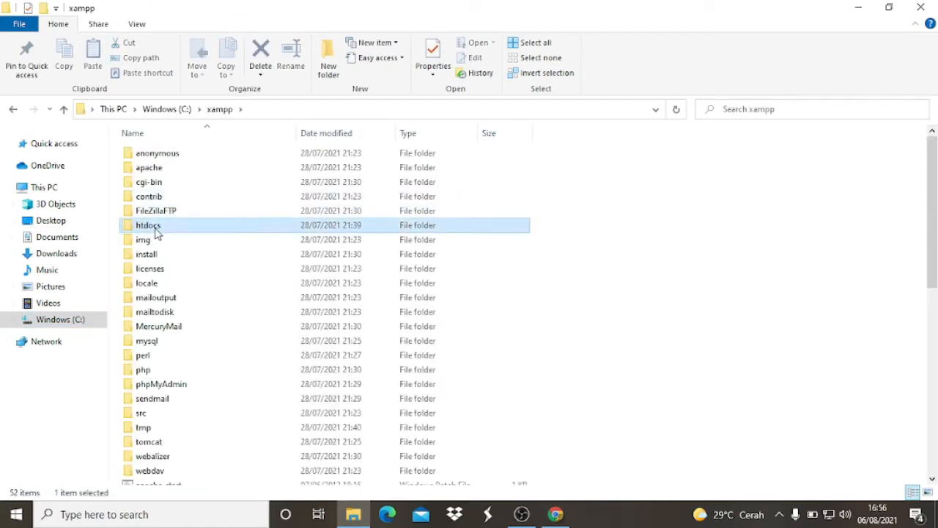
{"action": "double_click", "coordinate": [156, 227]}
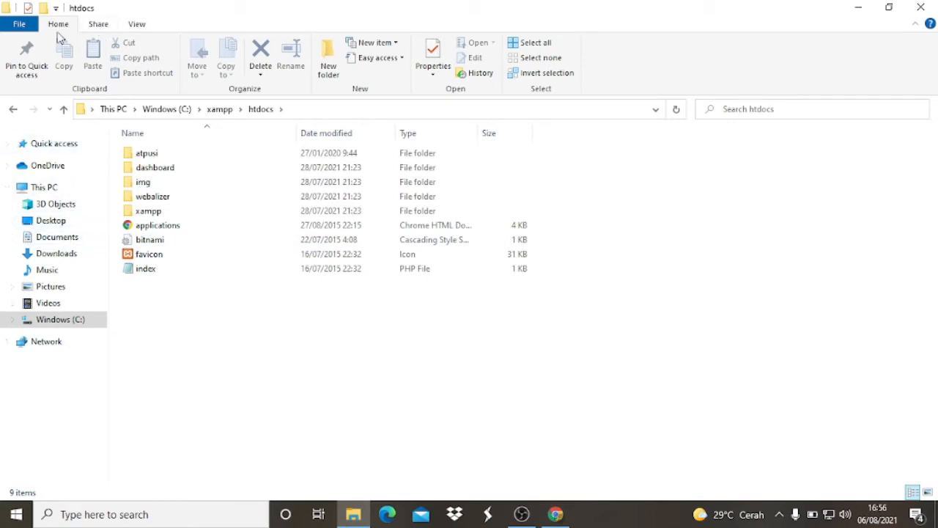
- Set the folder options to show hidden files, folders, and drives, and apply the setting
{"action": "left_click", "coordinate": [27, 28]}
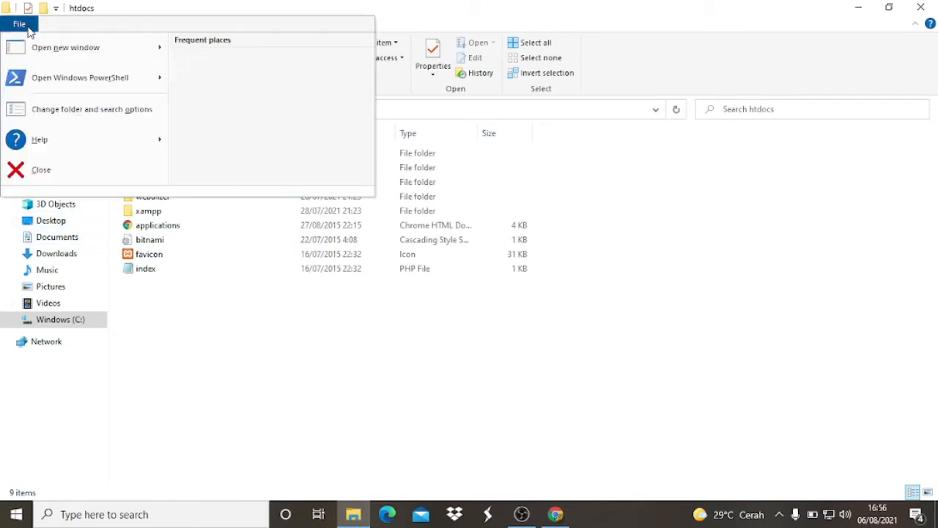
{"action": "left_click", "coordinate": [126, 120]}
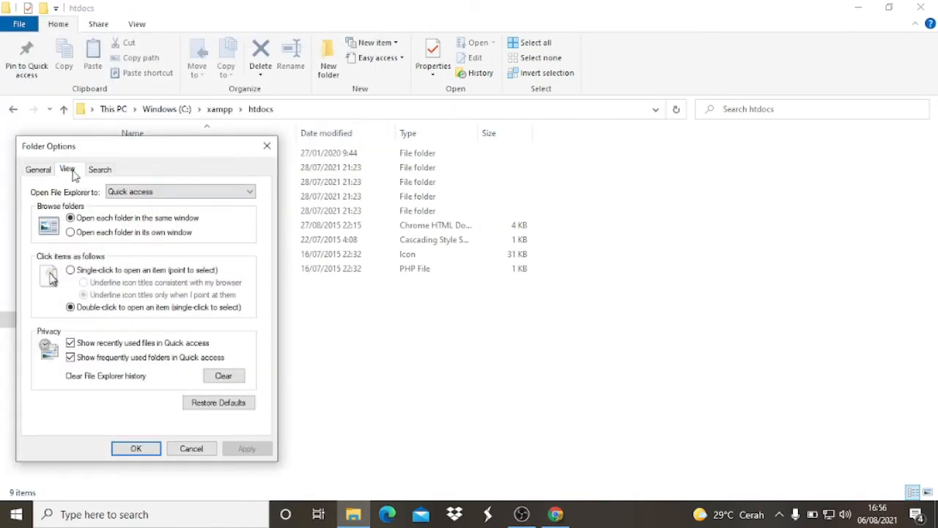
{"action": "left_click", "coordinate": [72, 173]}
{"action": "left_click", "coordinate": [107, 362]}
{"action": "left_click", "coordinate": [247, 448]}
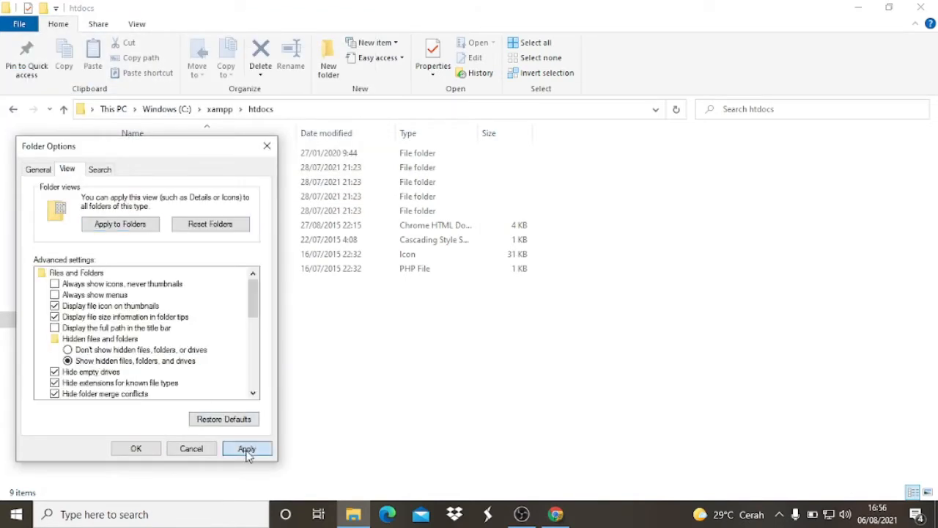
{"action": "left_click", "coordinate": [136, 449]}
- In the Desktop's source code folder, extract the database_kosong_inlislite_v32_06032020 archive in place, replacing all existing files
{"action": "left_click", "coordinate": [51, 222]}
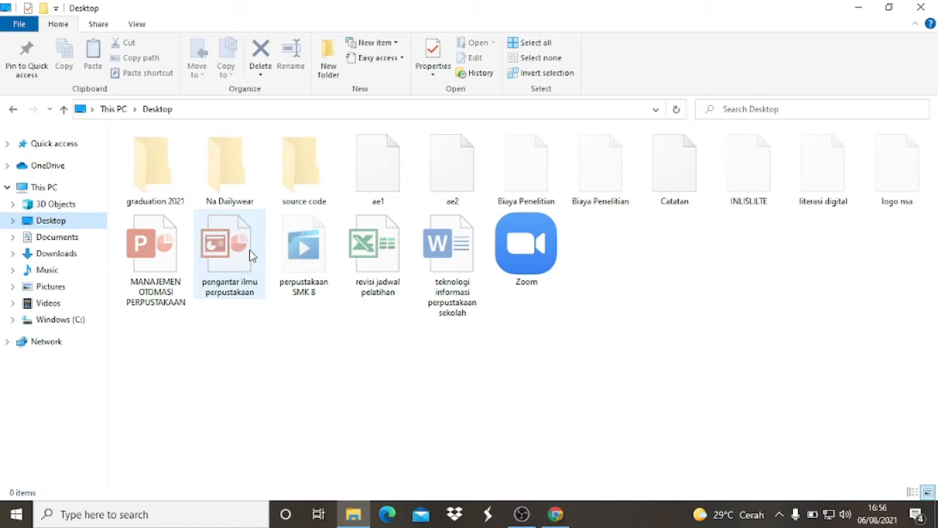
{"action": "double_click", "coordinate": [303, 169]}
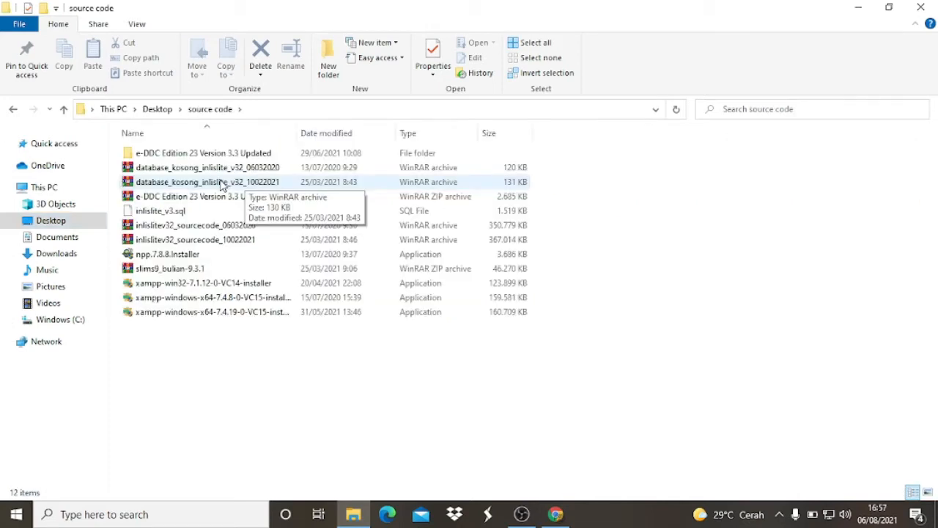
{"action": "left_click", "coordinate": [222, 184]}
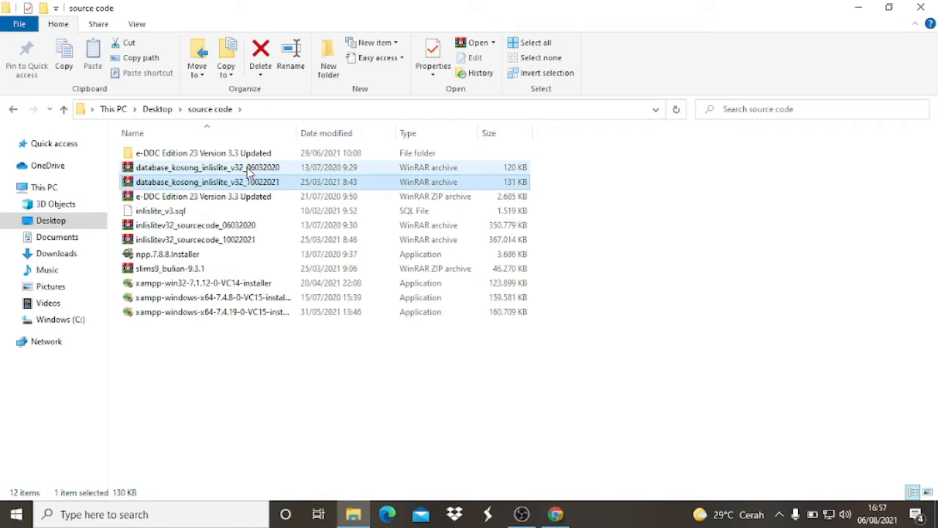
{"action": "right_click", "coordinate": [248, 170]}
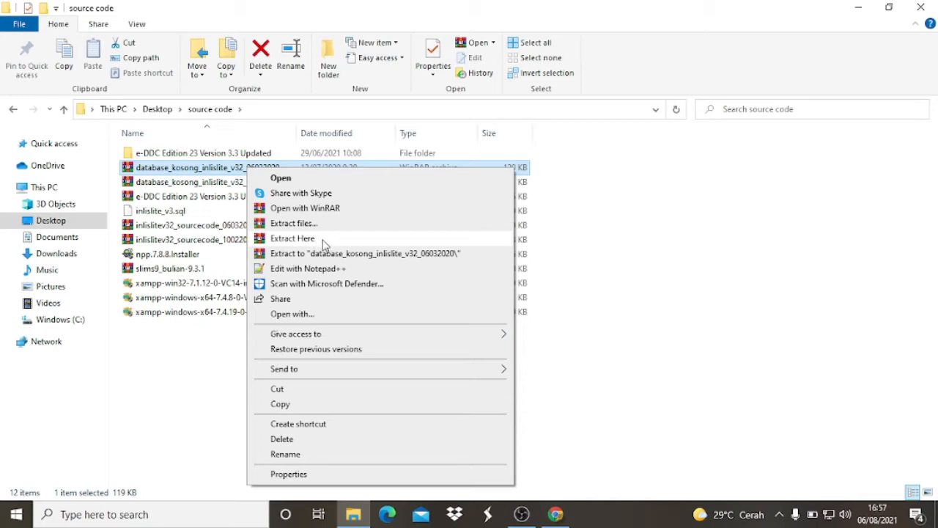
{"action": "left_click", "coordinate": [323, 241]}
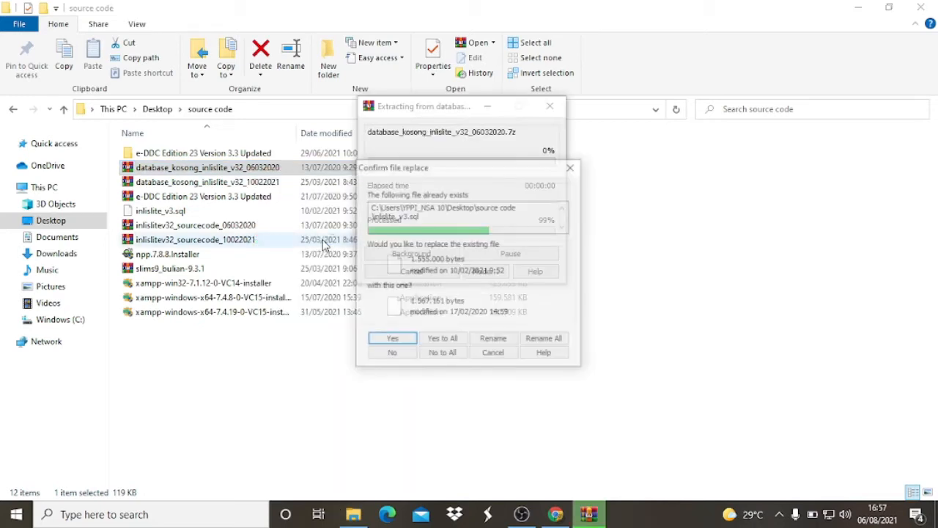
{"action": "left_click", "coordinate": [442, 342]}
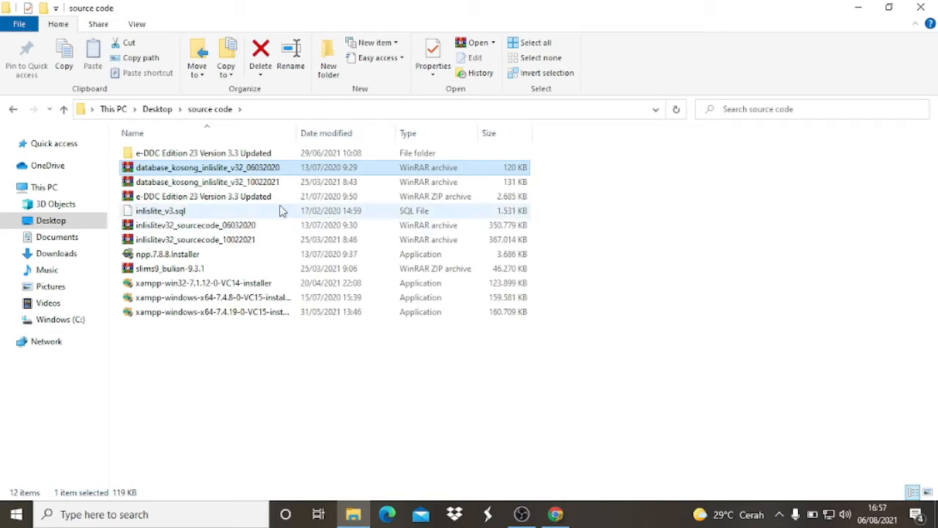
- Select the extracted inlislite_v3.sql file, switch back to phpMyAdmin in Chrome and select the informasidanperpustakaan database
{"action": "left_click", "coordinate": [166, 212]}
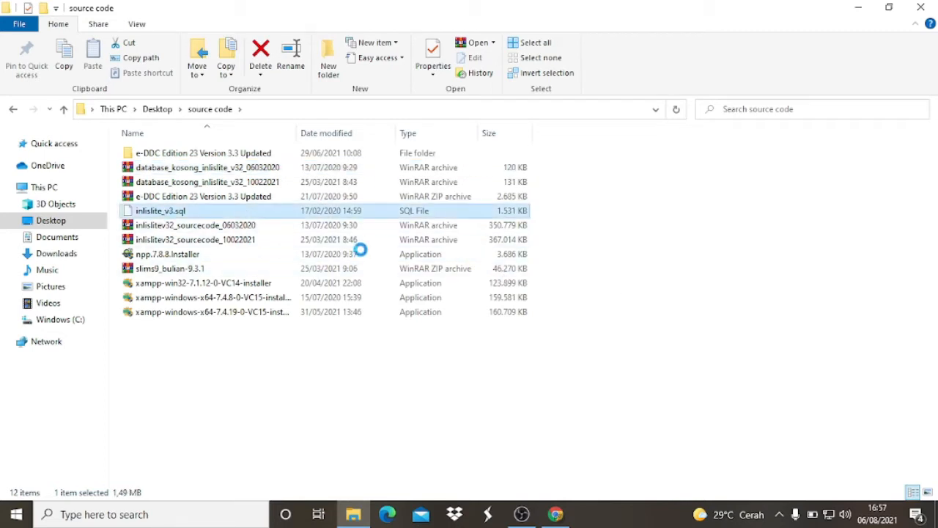
{"action": "left_click", "coordinate": [557, 514]}
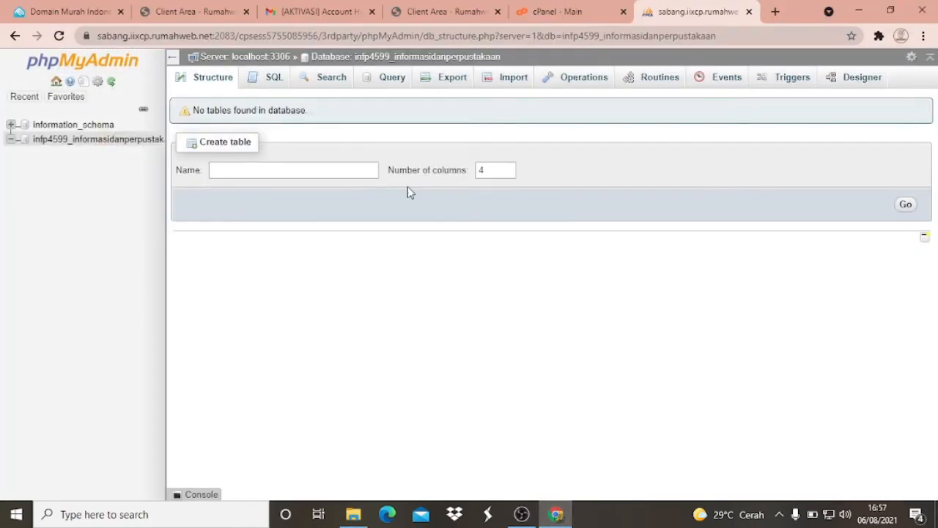
{"action": "left_click", "coordinate": [79, 140]}
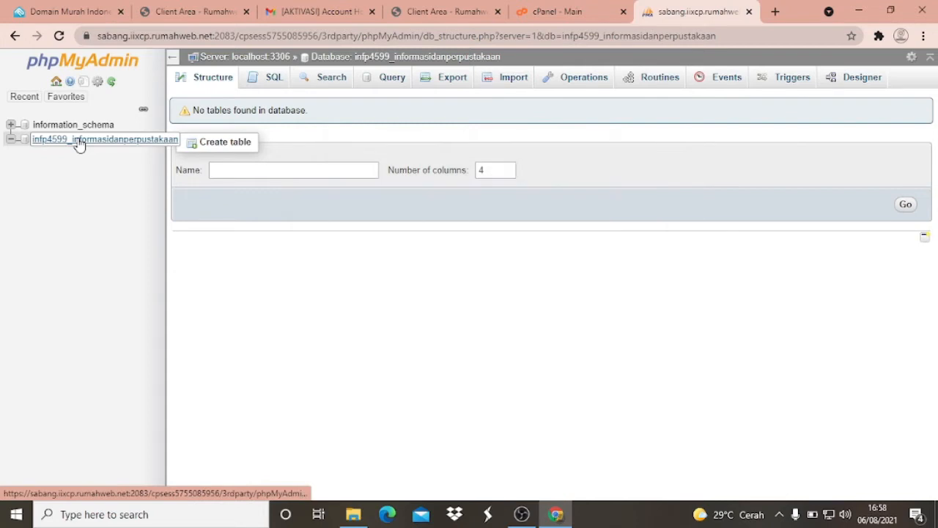
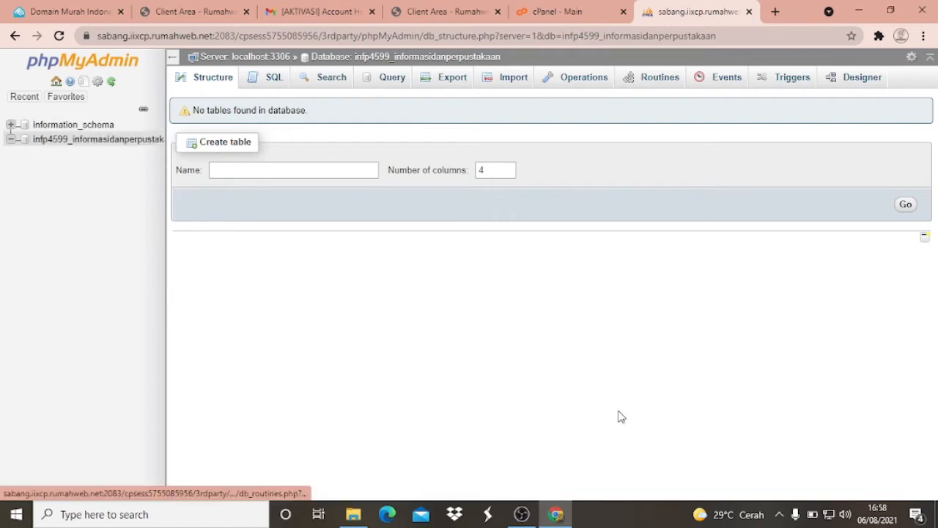
- Open the import page for the informasidanperpustakaan database and review the import options
{"action": "left_click", "coordinate": [353, 514]}
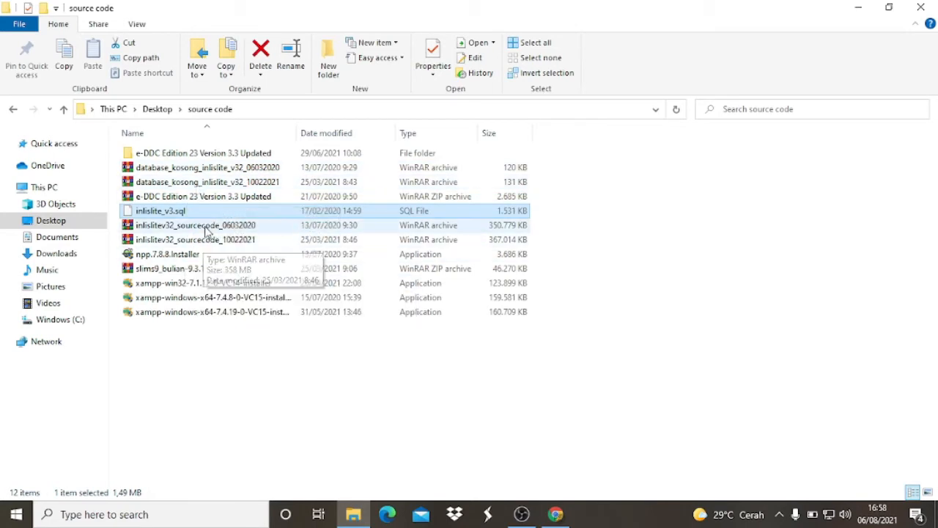
{"action": "left_click", "coordinate": [557, 514]}
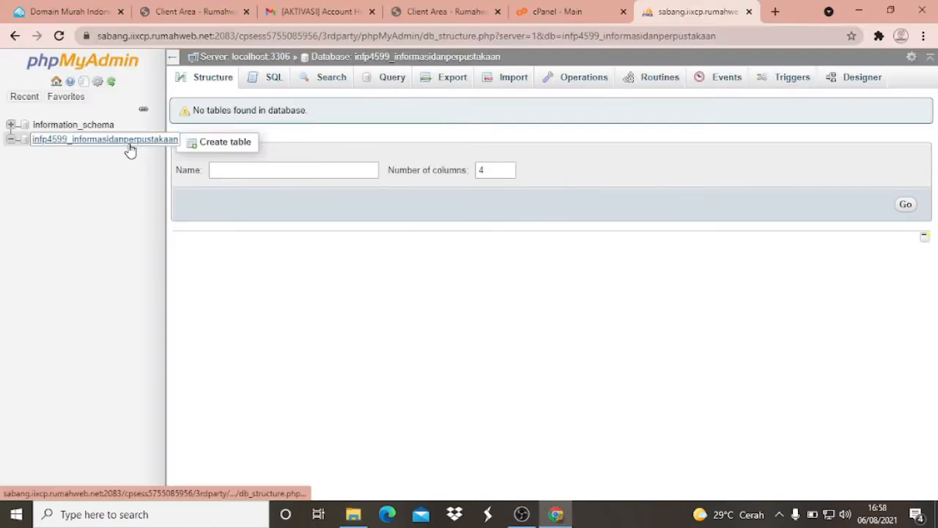
{"action": "left_click", "coordinate": [129, 143]}
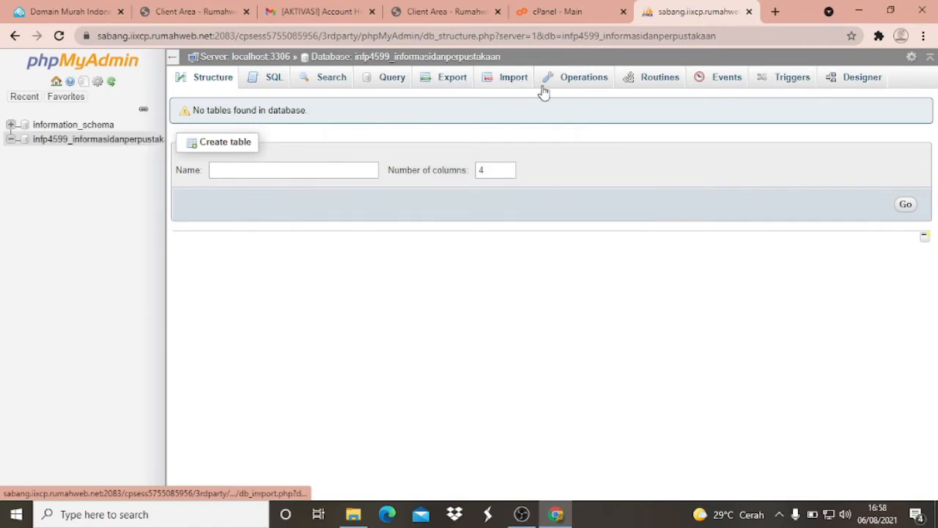
{"action": "left_click", "coordinate": [513, 80]}
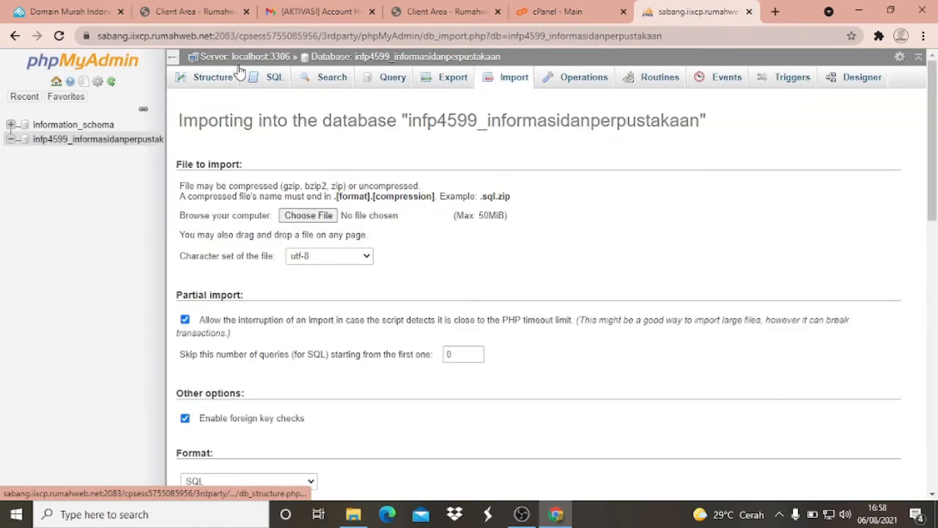
{"action": "scroll", "coordinate": [410, 225], "scroll_direction": "down", "scroll_amount": 3}
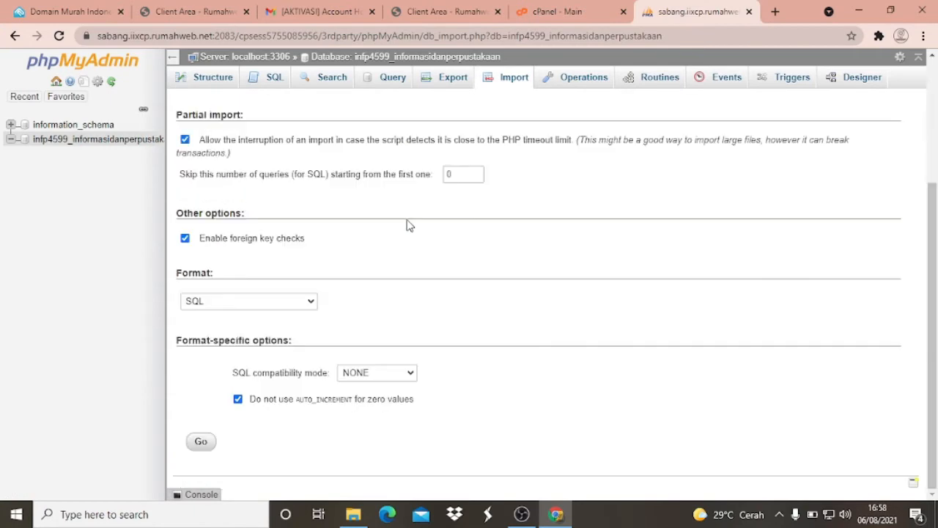
{"action": "scroll", "coordinate": [356, 300], "scroll_direction": "up", "scroll_amount": 3}
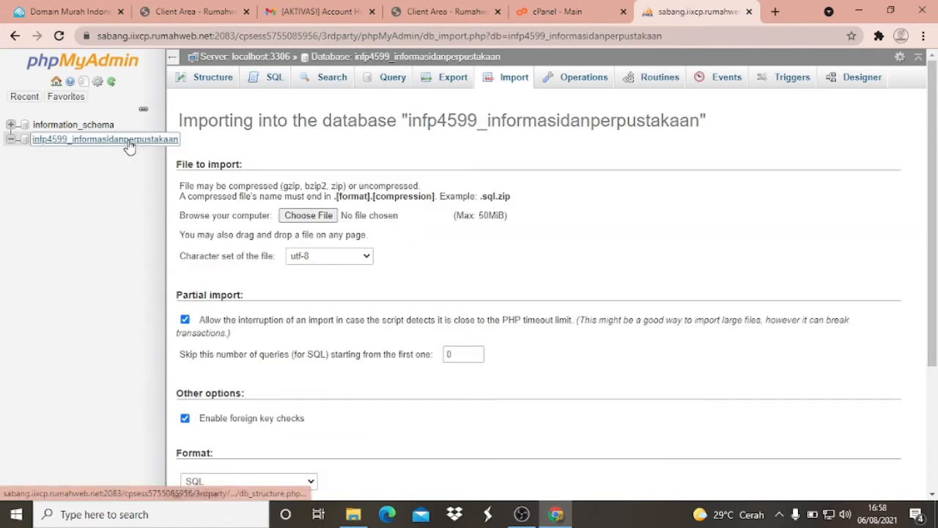
{"action": "left_click", "coordinate": [129, 147]}
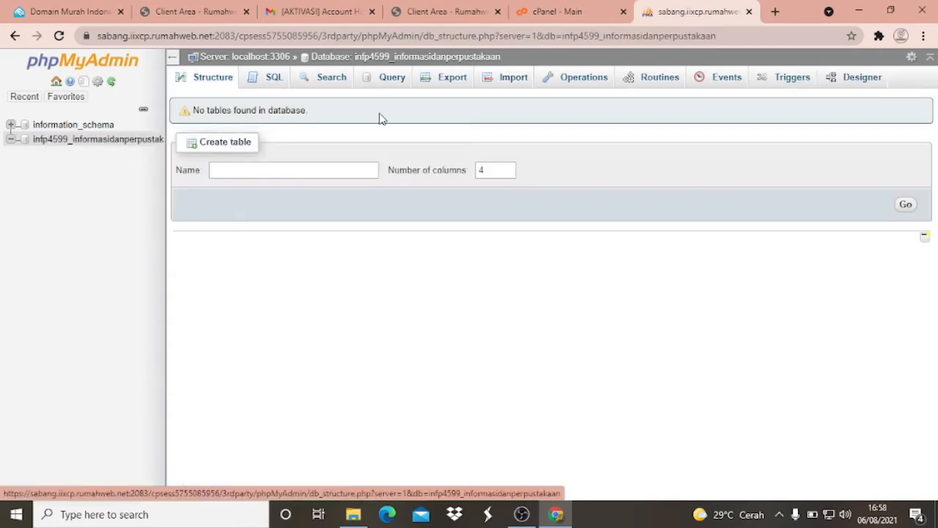
{"action": "left_click", "coordinate": [506, 82]}
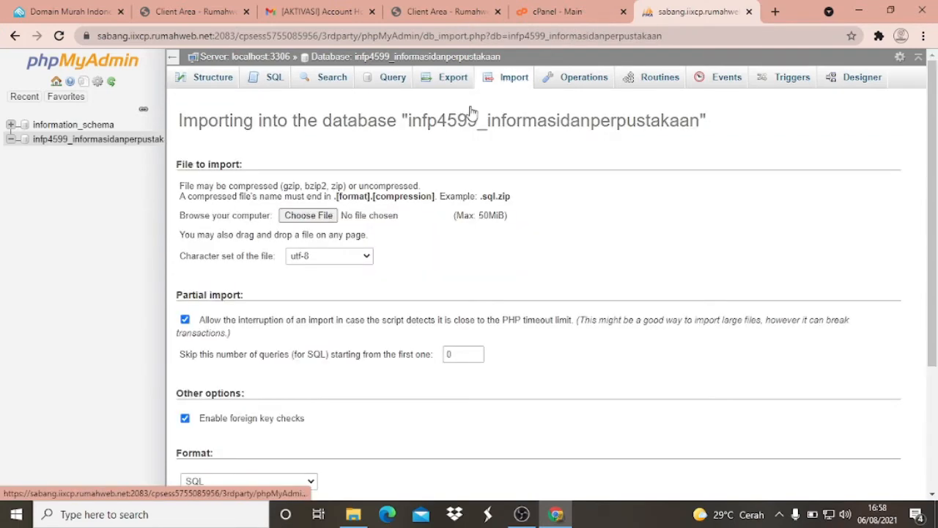
{"action": "scroll", "coordinate": [473, 111], "scroll_direction": "down", "scroll_amount": 3}
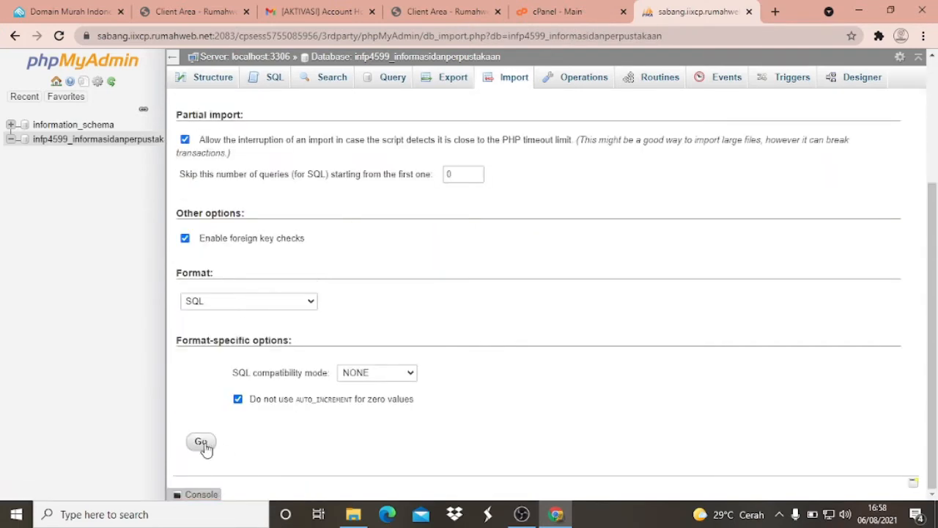
{"action": "scroll", "coordinate": [220, 425], "scroll_direction": "up", "scroll_amount": 3}
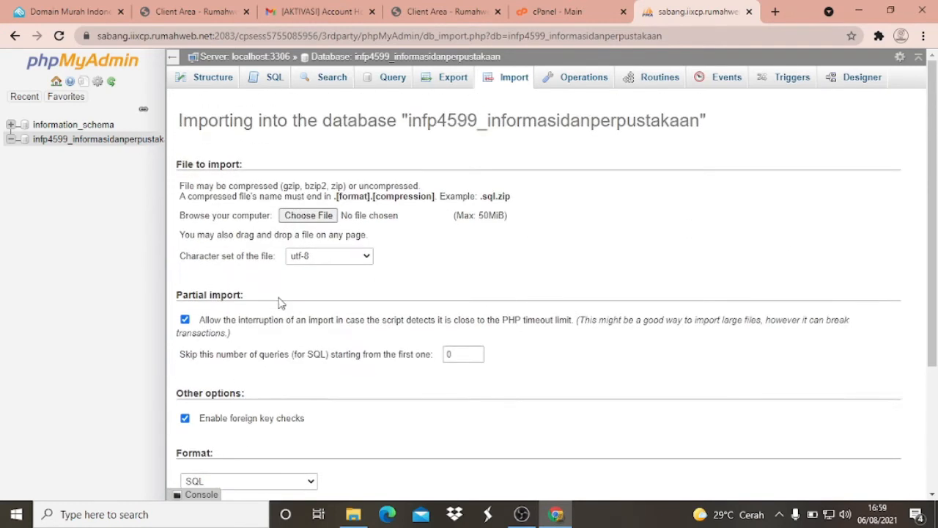
- Import inlislite_v3.sql from the Desktop's source code folder into the informasidanperpustakaan database in SQL format
{"action": "left_click", "coordinate": [327, 217]}
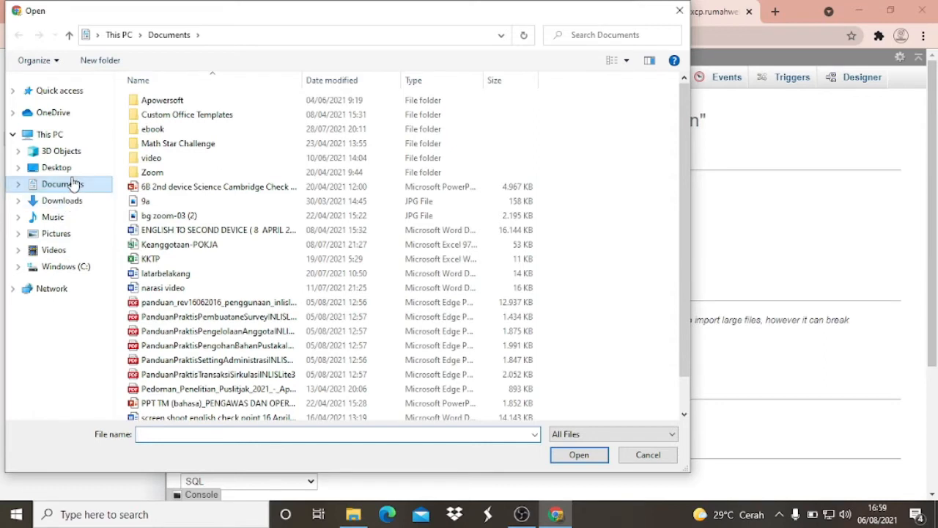
{"action": "left_click", "coordinate": [54, 167]}
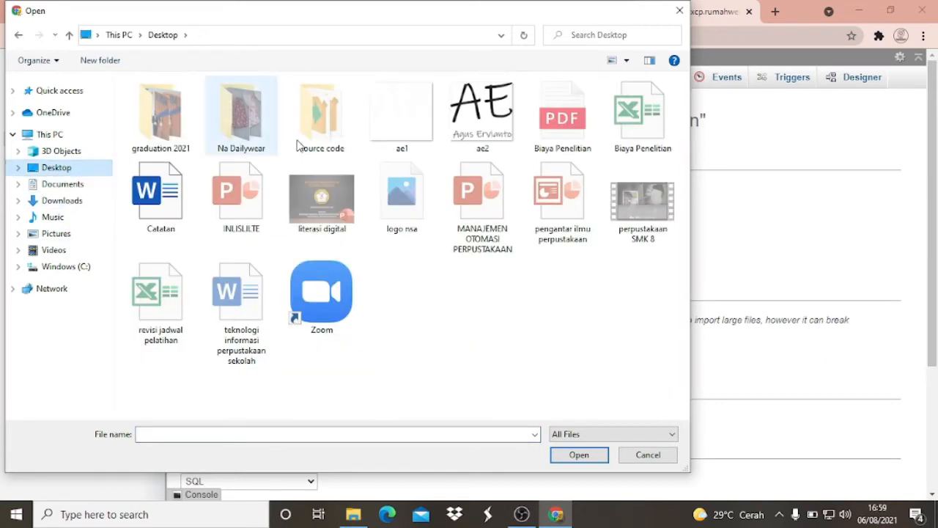
{"action": "left_click", "coordinate": [297, 143]}
{"action": "double_click", "coordinate": [332, 123]}
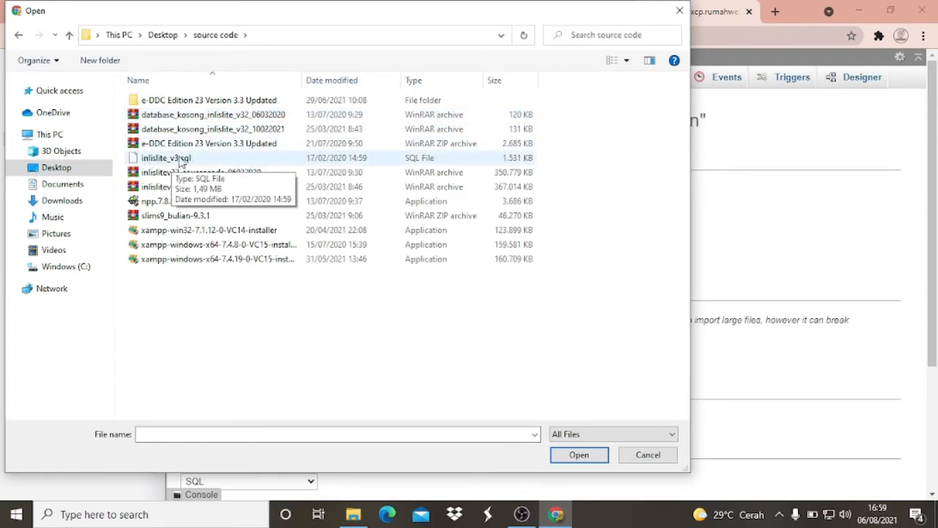
{"action": "left_click", "coordinate": [181, 159]}
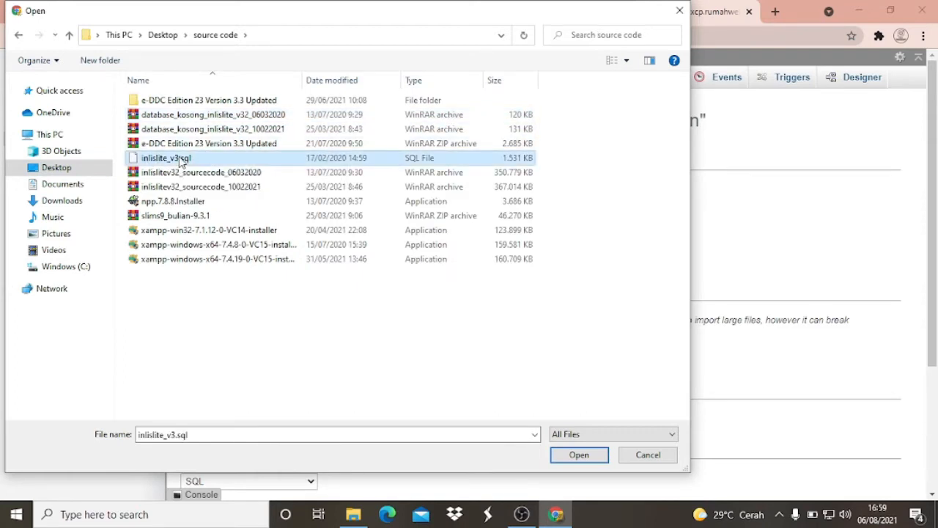
{"action": "left_click", "coordinate": [586, 463]}
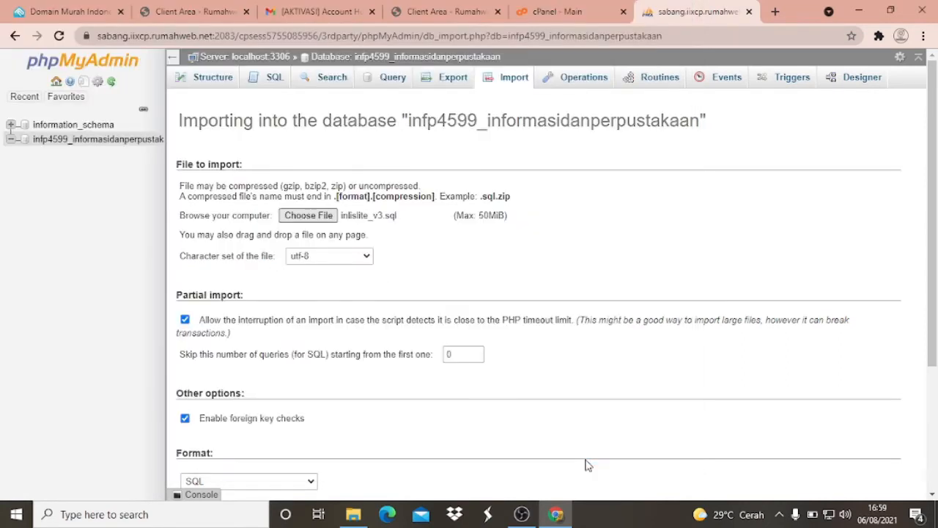
{"action": "scroll", "coordinate": [429, 221], "scroll_direction": "down", "scroll_amount": 1}
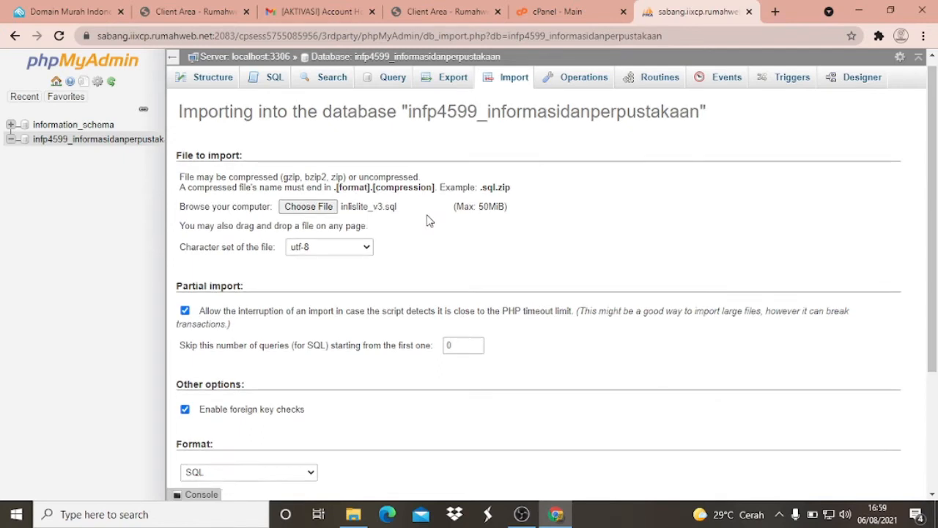
{"action": "scroll", "coordinate": [381, 235], "scroll_direction": "down", "scroll_amount": 3}
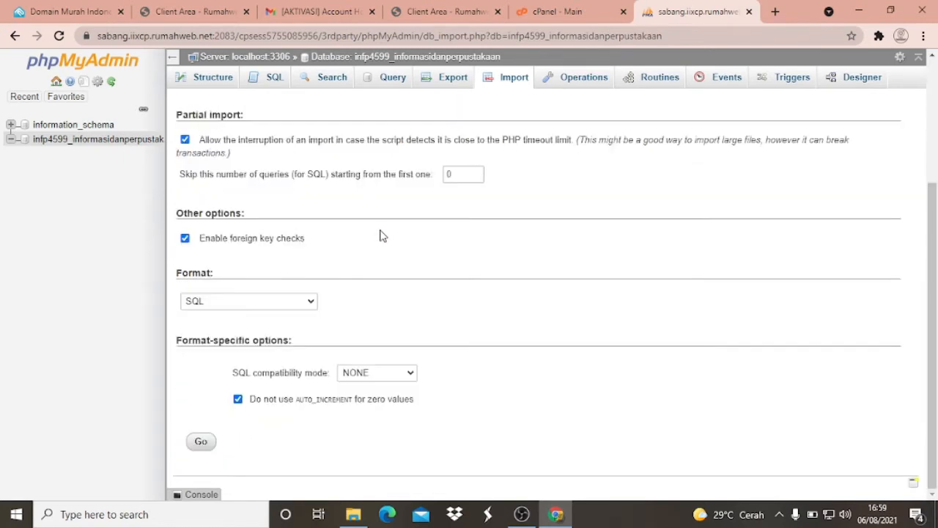
{"action": "left_click", "coordinate": [205, 446]}
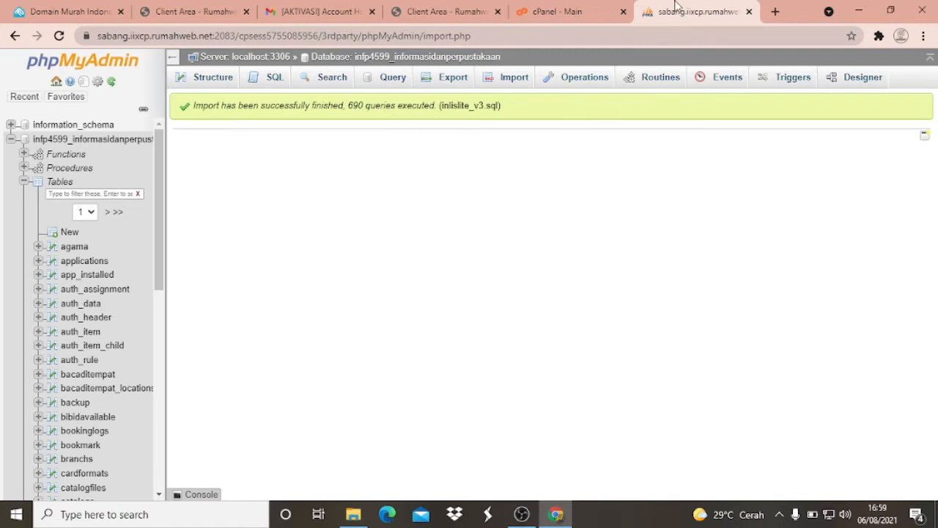
- Return to the cPanel main page and open the public_html folder in File Manager
{"action": "left_click", "coordinate": [575, 5]}
{"action": "scroll", "coordinate": [270, 222], "scroll_direction": "up", "scroll_amount": 1}
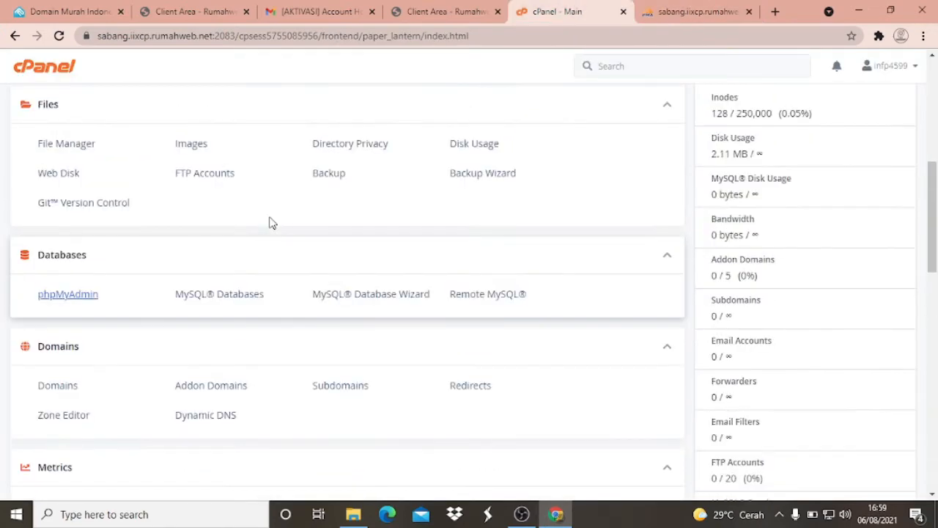
{"action": "scroll", "coordinate": [270, 223], "scroll_direction": "up", "scroll_amount": 5}
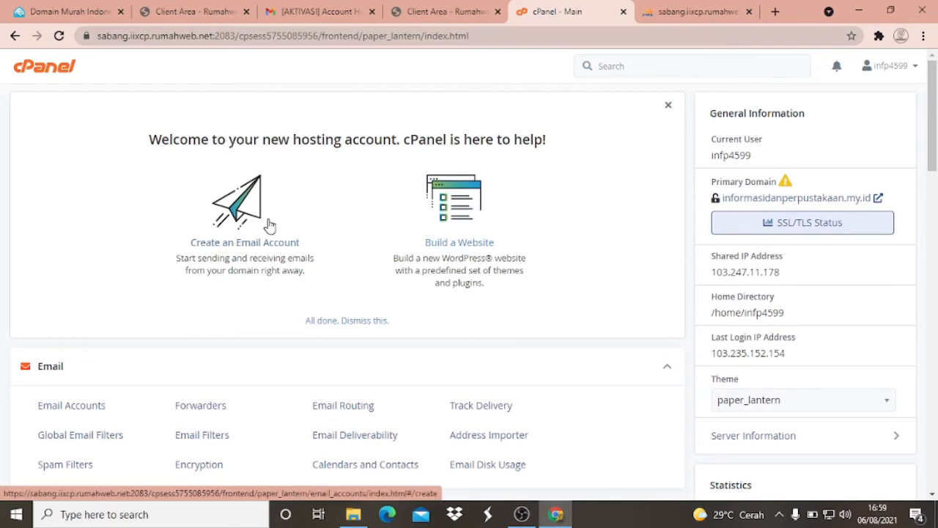
{"action": "scroll", "coordinate": [270, 224], "scroll_direction": "down", "scroll_amount": 1}
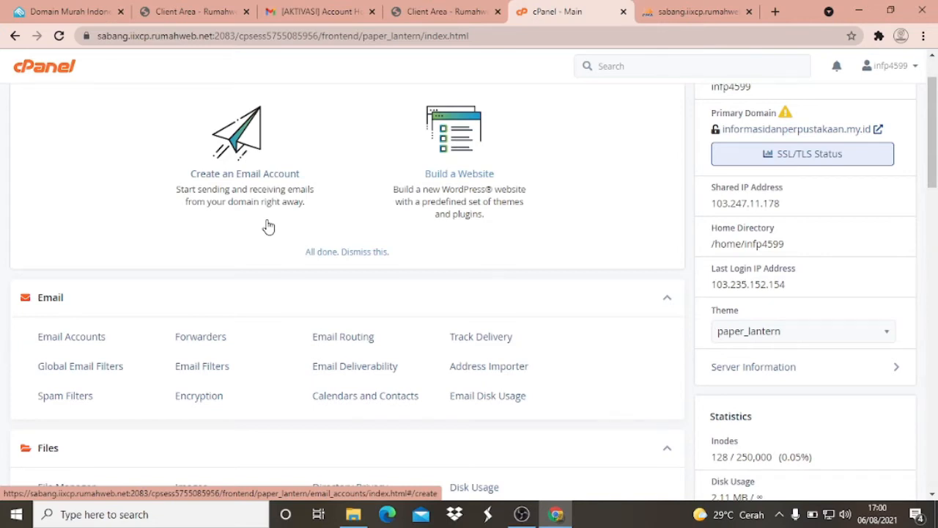
{"action": "scroll", "coordinate": [268, 227], "scroll_direction": "down", "scroll_amount": 2}
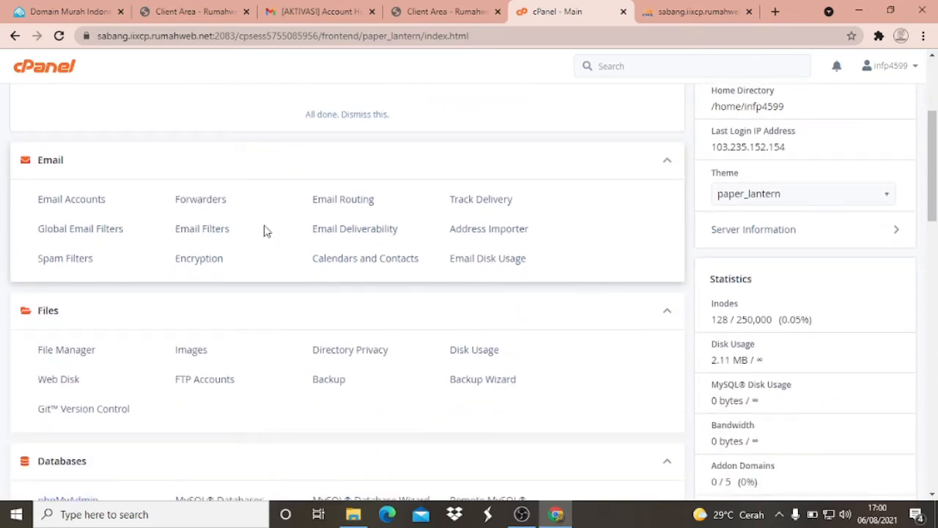
{"action": "scroll", "coordinate": [285, 225], "scroll_direction": "down", "scroll_amount": 1}
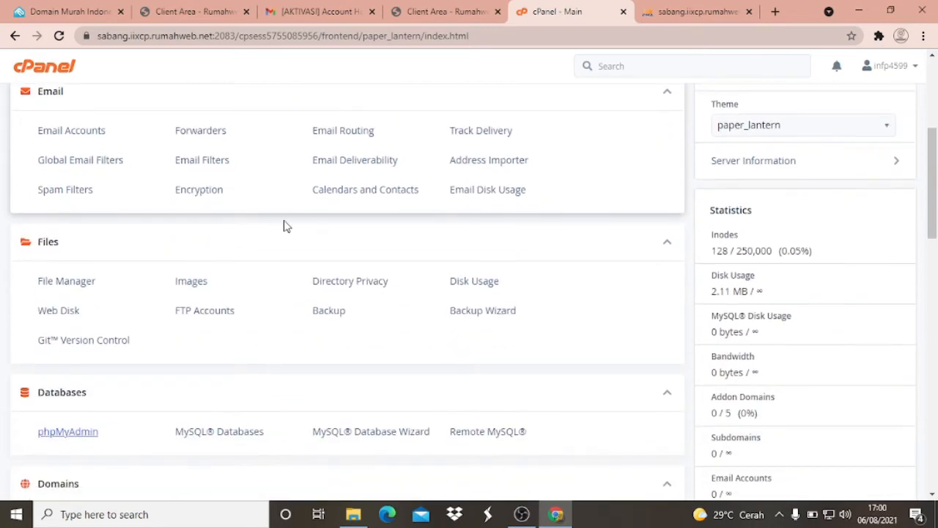
{"action": "scroll", "coordinate": [298, 222], "scroll_direction": "up", "scroll_amount": 4}
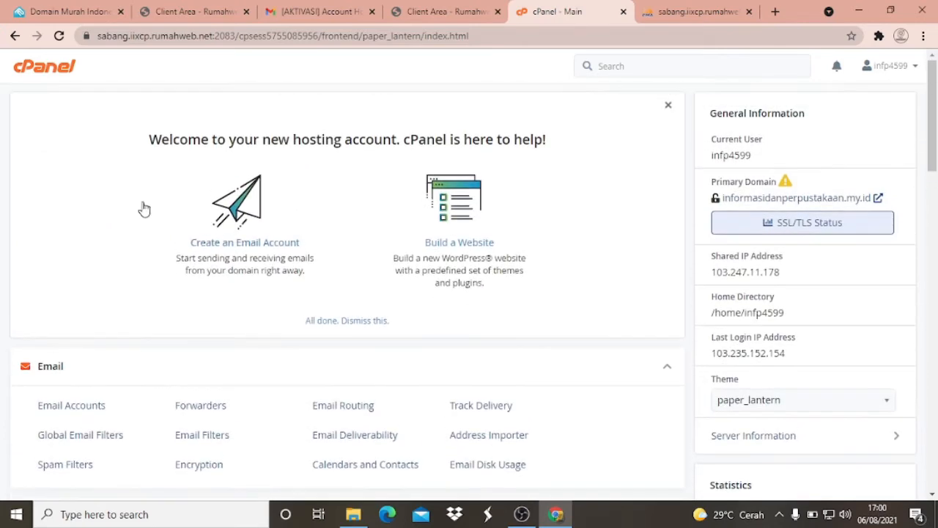
{"action": "scroll", "coordinate": [98, 142], "scroll_direction": "down", "scroll_amount": 1}
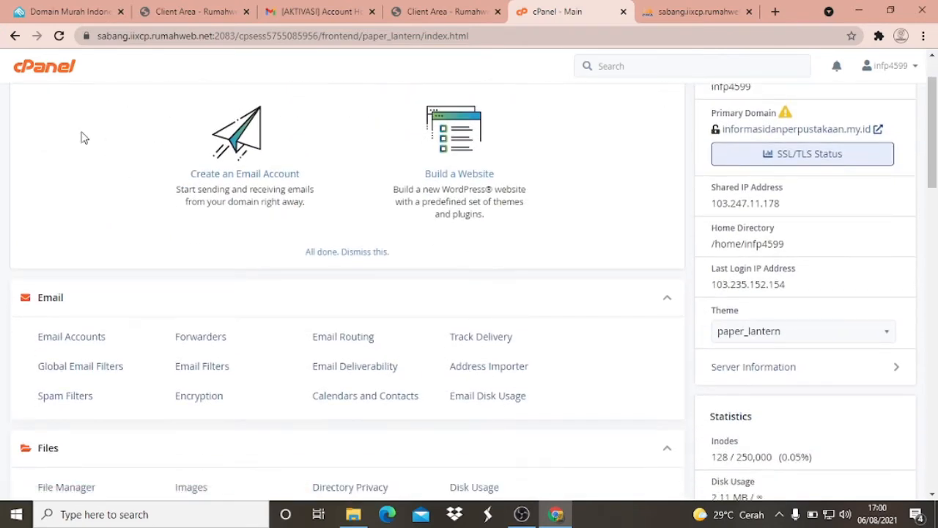
{"action": "scroll", "coordinate": [90, 154], "scroll_direction": "down", "scroll_amount": 3}
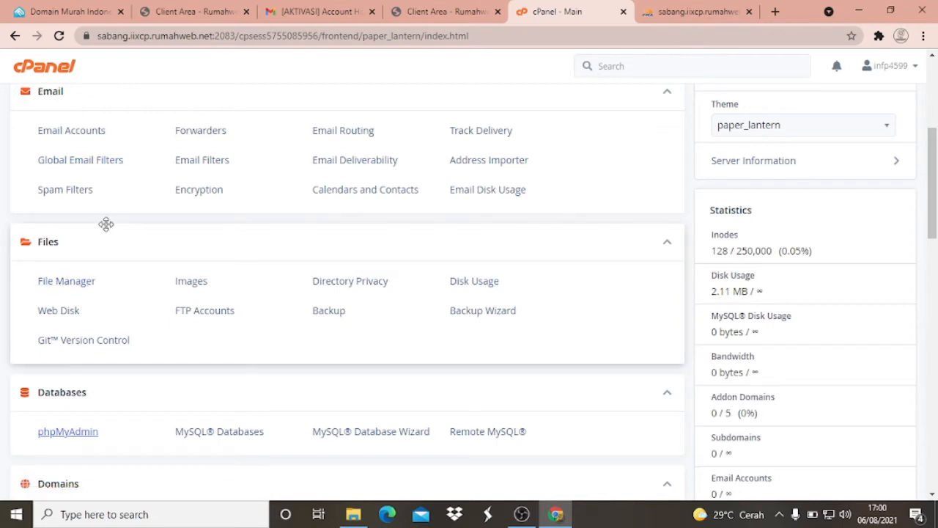
{"action": "scroll", "coordinate": [86, 246], "scroll_direction": "down", "scroll_amount": 1}
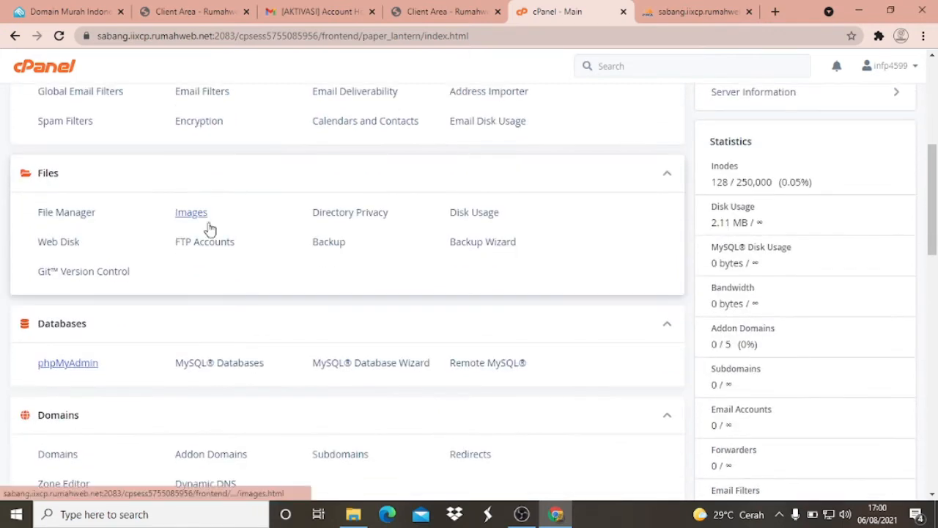
{"action": "left_click", "coordinate": [75, 216]}
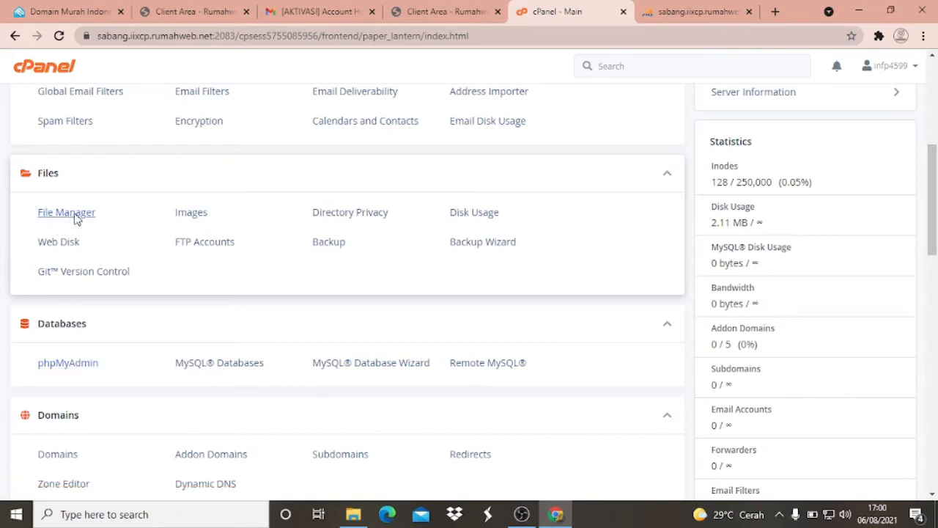
{"action": "left_click", "coordinate": [76, 218]}
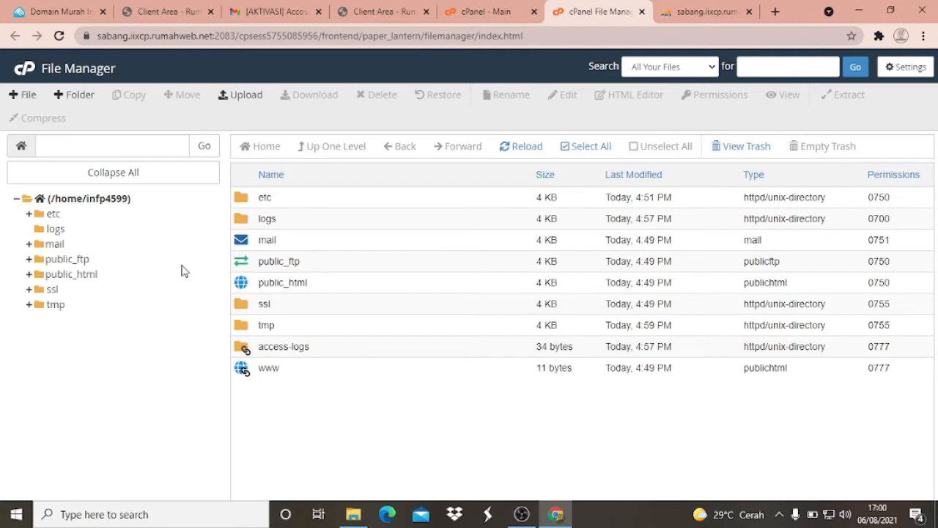
{"action": "left_click", "coordinate": [81, 275]}
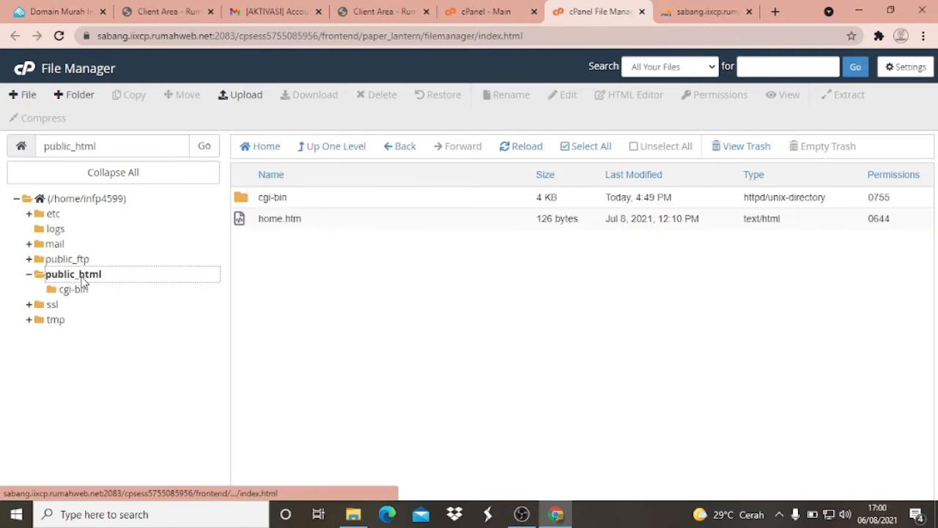
{"action": "left_click", "coordinate": [348, 309]}
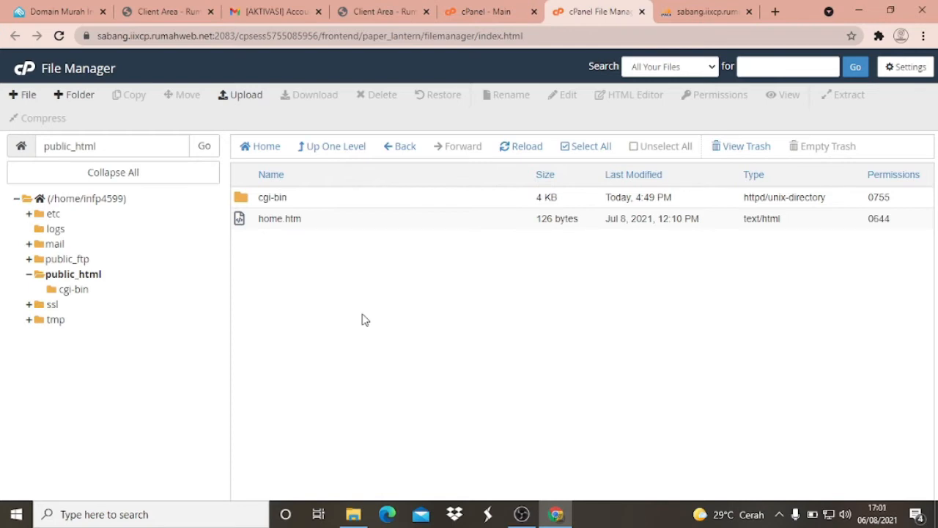
- Extract the inlislitev32_sourcecode_06032020 archive from the Desktop's source code folder into C:\xampp\htdocs with WinRAR
{"action": "left_click", "coordinate": [362, 513]}
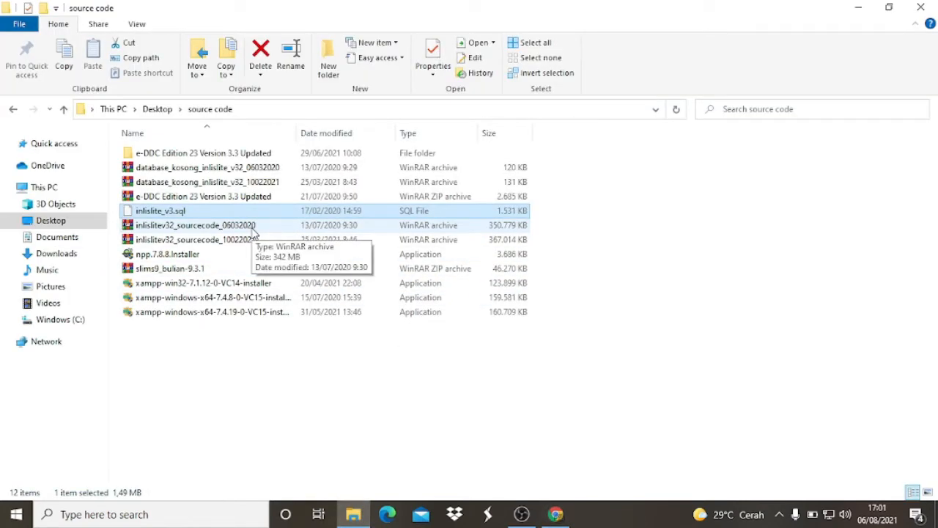
{"action": "left_click", "coordinate": [253, 227]}
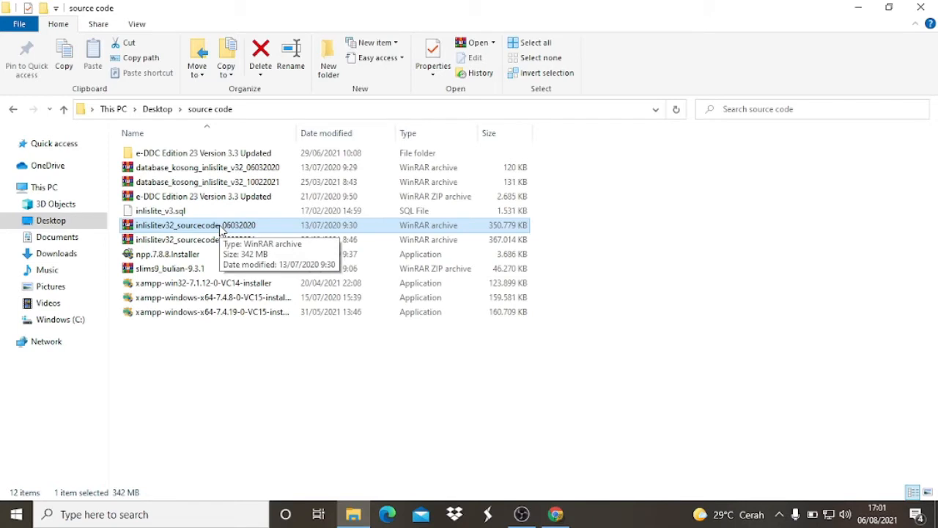
{"action": "double_click", "coordinate": [220, 227]}
{"action": "right_click", "coordinate": [218, 225]}
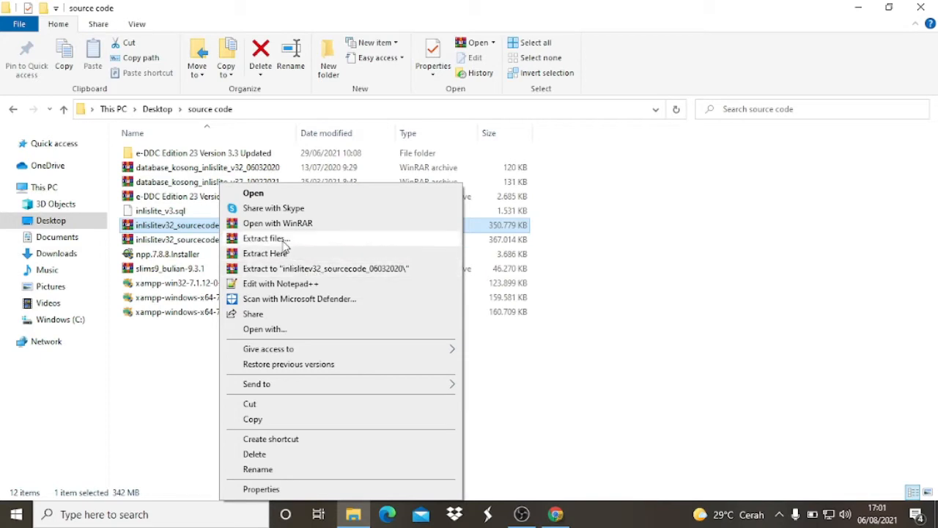
{"action": "left_click", "coordinate": [284, 242]}
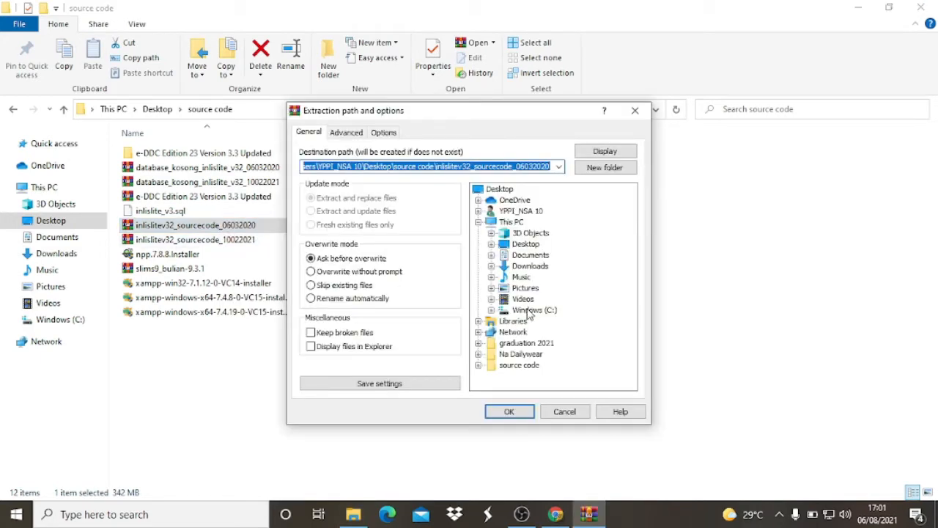
{"action": "left_click", "coordinate": [531, 310]}
{"action": "double_click", "coordinate": [532, 310]}
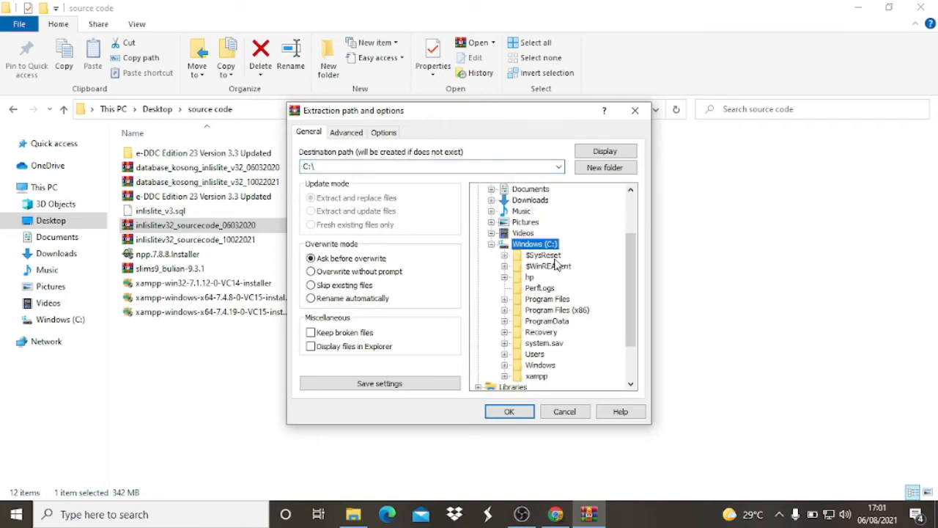
{"action": "double_click", "coordinate": [539, 316]}
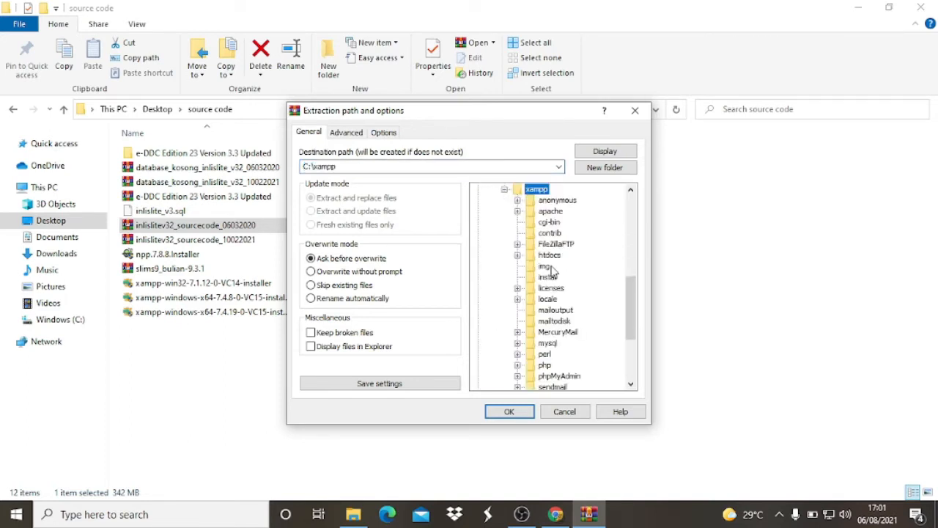
{"action": "double_click", "coordinate": [551, 256]}
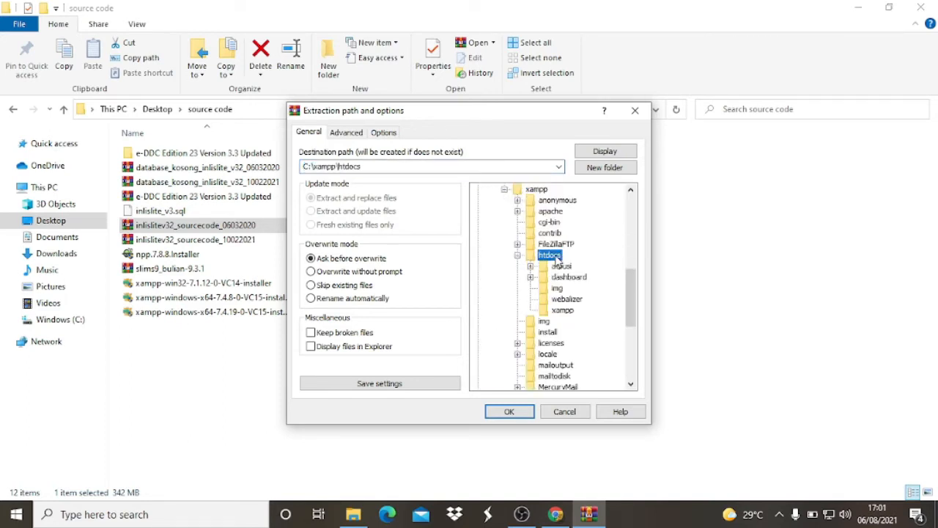
{"action": "left_click", "coordinate": [510, 412]}
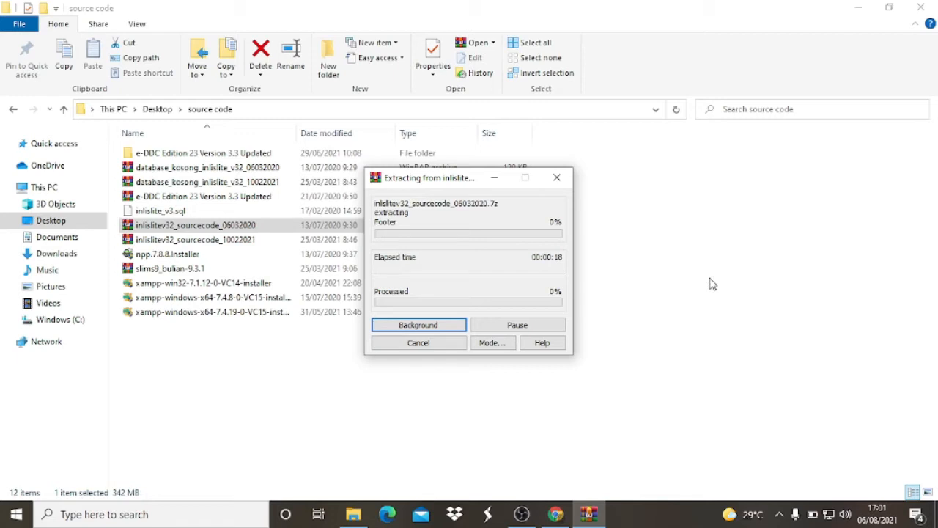
- Open the public_html upload page from File Manager in Chrome and look through the extracted inlislite3 folder in File Explorer
{"action": "left_click", "coordinate": [555, 515]}
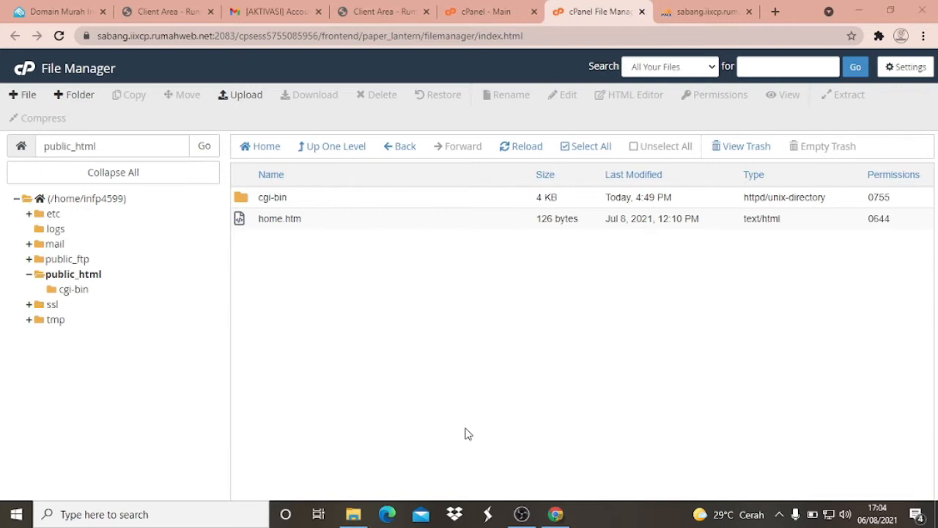
{"action": "left_click", "coordinate": [241, 94]}
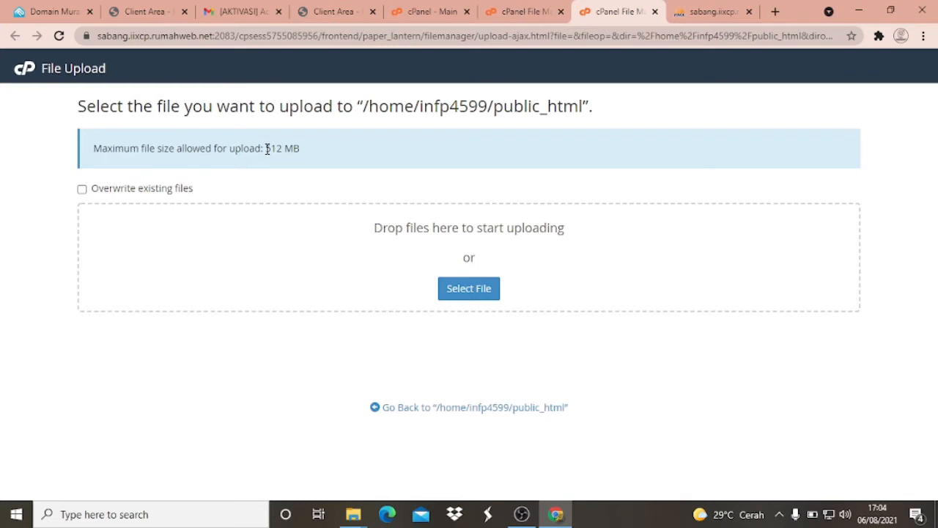
{"action": "key", "text": "alt+Tab"}
{"action": "scroll", "coordinate": [189, 211], "scroll_direction": "down", "scroll_amount": 3}
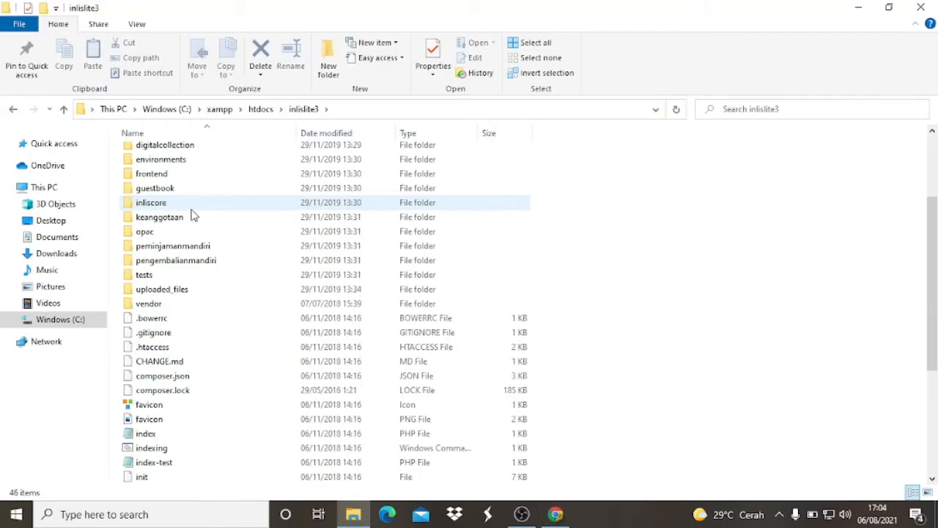
{"action": "scroll", "coordinate": [194, 214], "scroll_direction": "down", "scroll_amount": 1}
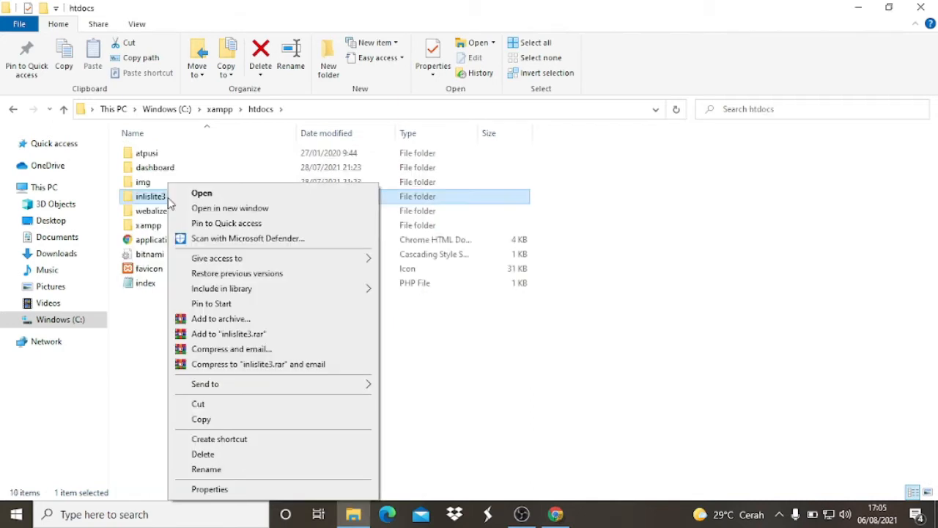
- Rename the inlislite3 folder in C:\xampp\htdocs as informasidanperpustakaan
{"action": "left_click", "coordinate": [223, 471]}
{"action": "type", "text": "informas"}
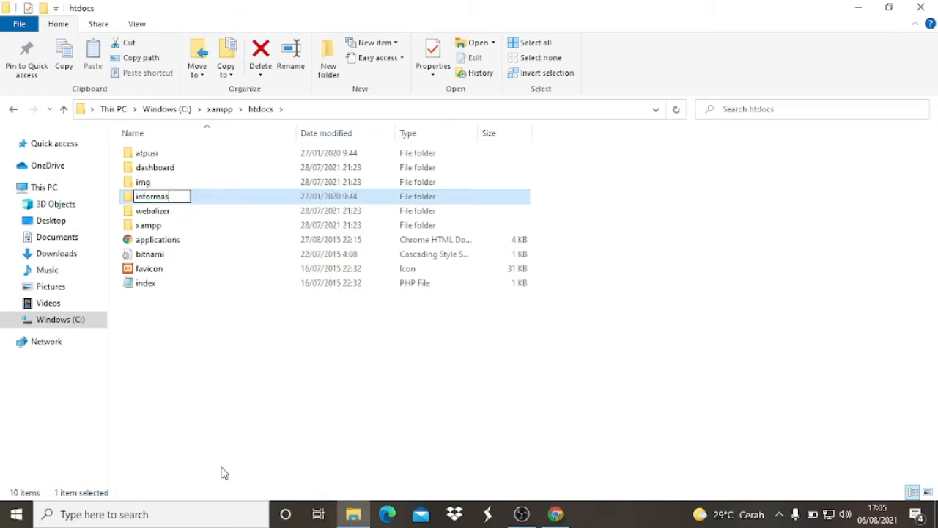
{"action": "type", "text": "idanperpustakaan"}
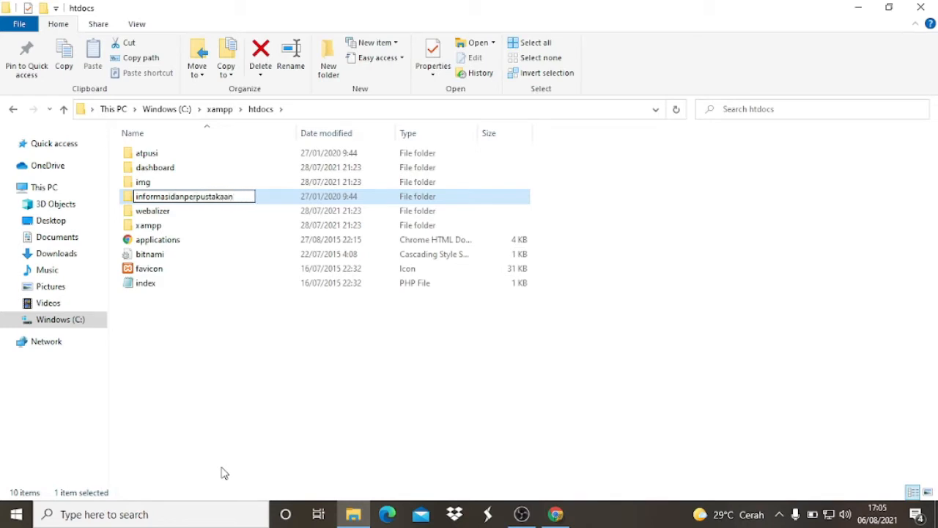
{"action": "key", "text": "Return"}
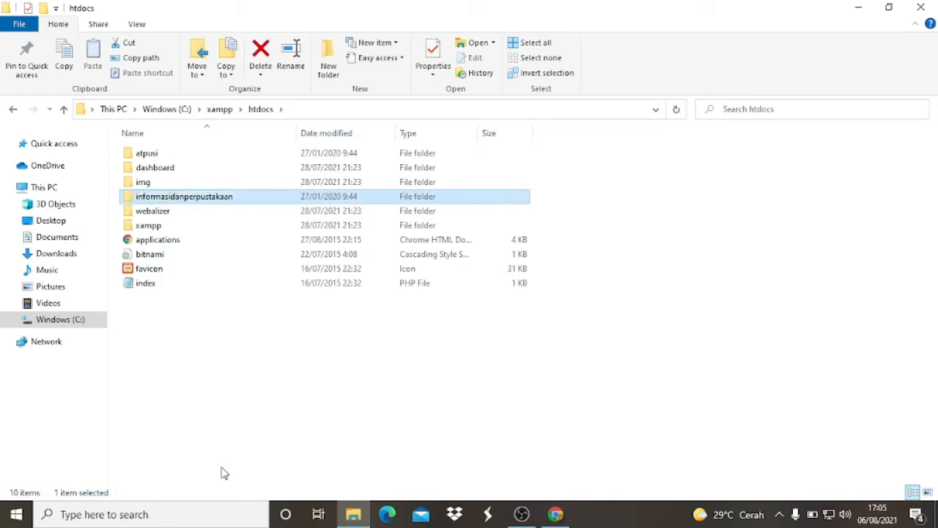
- Open the informasidanperpustakaan folder and look through its files and subfolders
{"action": "double_click", "coordinate": [210, 201]}
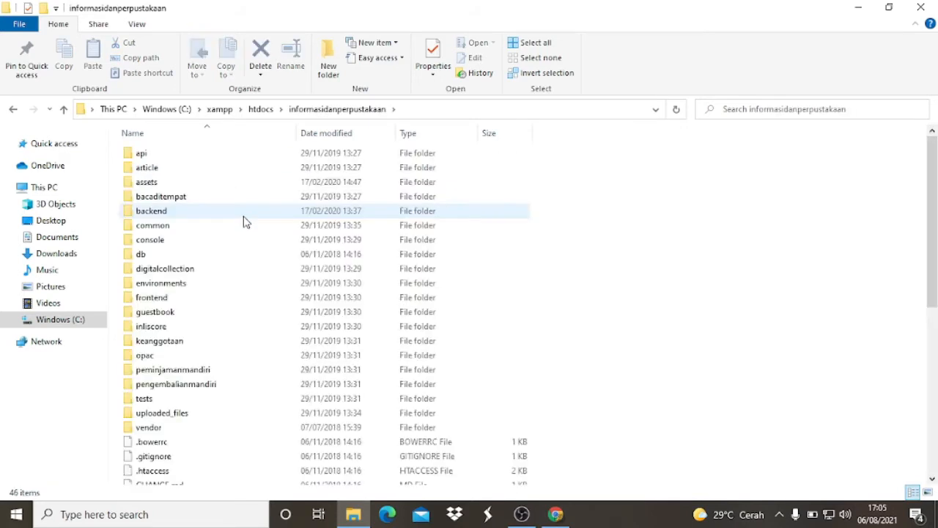
{"action": "scroll", "coordinate": [228, 205], "scroll_direction": "down", "scroll_amount": 8}
{"action": "scroll", "coordinate": [227, 235], "scroll_direction": "up", "scroll_amount": 8}
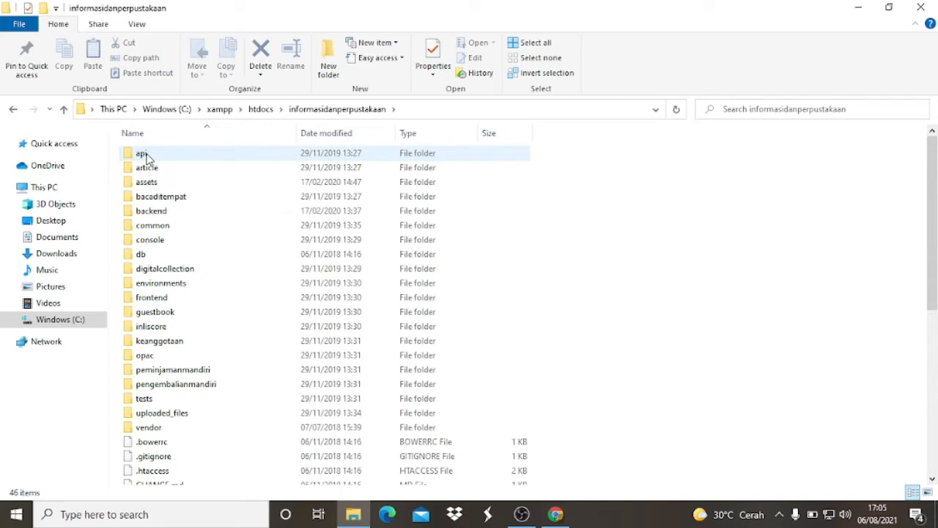
{"action": "left_click", "coordinate": [143, 153]}
{"action": "scroll", "coordinate": [243, 237], "scroll_direction": "down", "scroll_amount": 8}
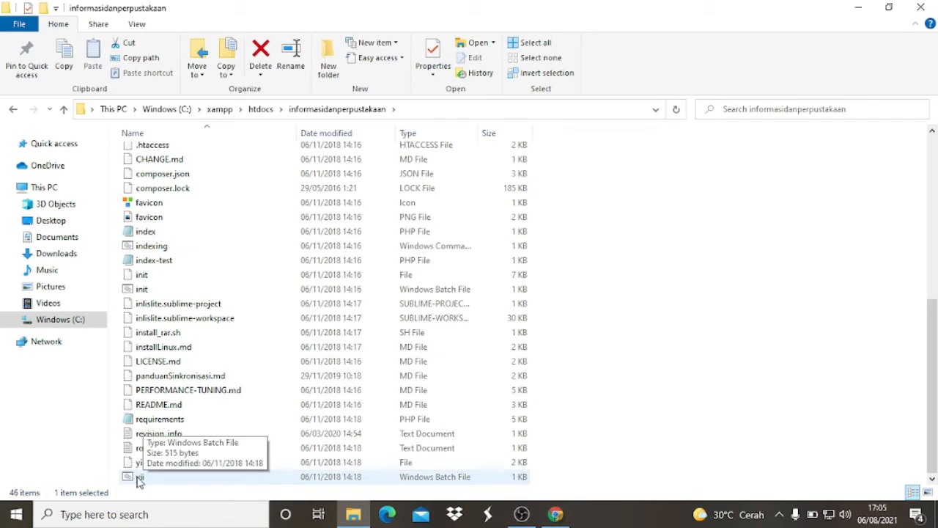
{"action": "key", "text": "ctrl+a"}
{"action": "scroll", "coordinate": [321, 394], "scroll_direction": "up", "scroll_amount": 2}
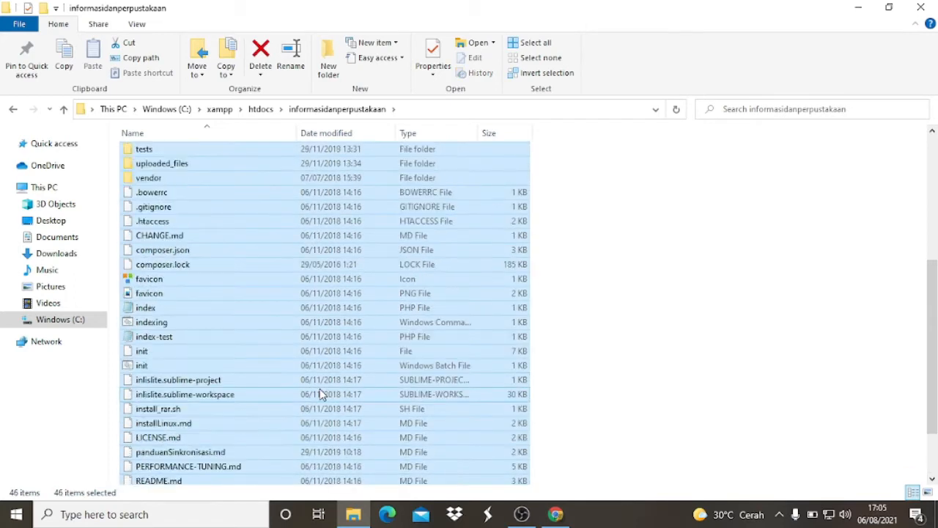
{"action": "scroll", "coordinate": [321, 394], "scroll_direction": "up", "scroll_amount": 2}
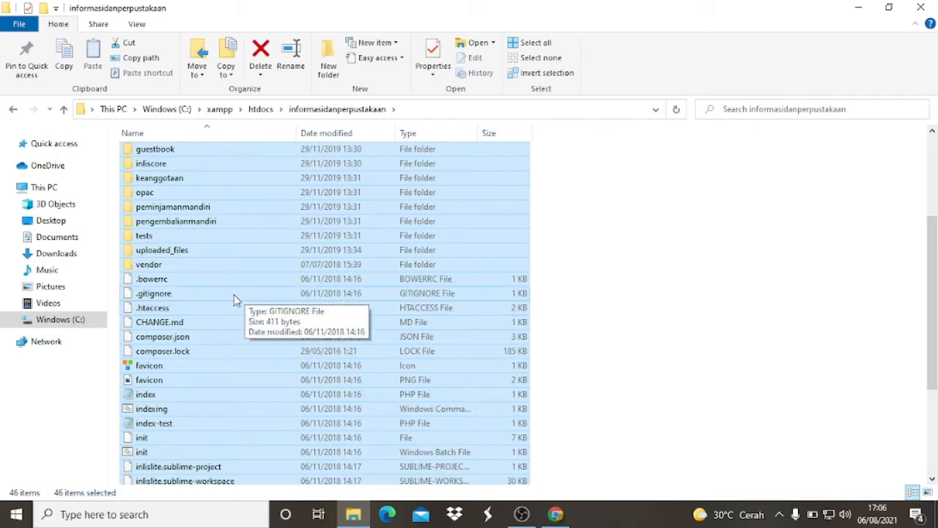
{"action": "left_click", "coordinate": [150, 266], "text": "ctrl"}
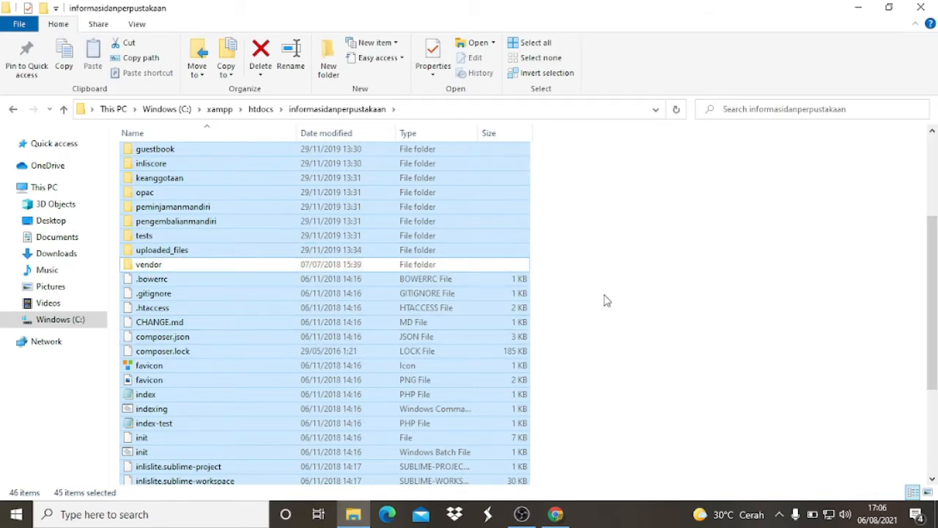
{"action": "scroll", "coordinate": [604, 300], "scroll_direction": "up", "scroll_amount": 4}
{"action": "scroll", "coordinate": [604, 300], "scroll_direction": "down", "scroll_amount": 7}
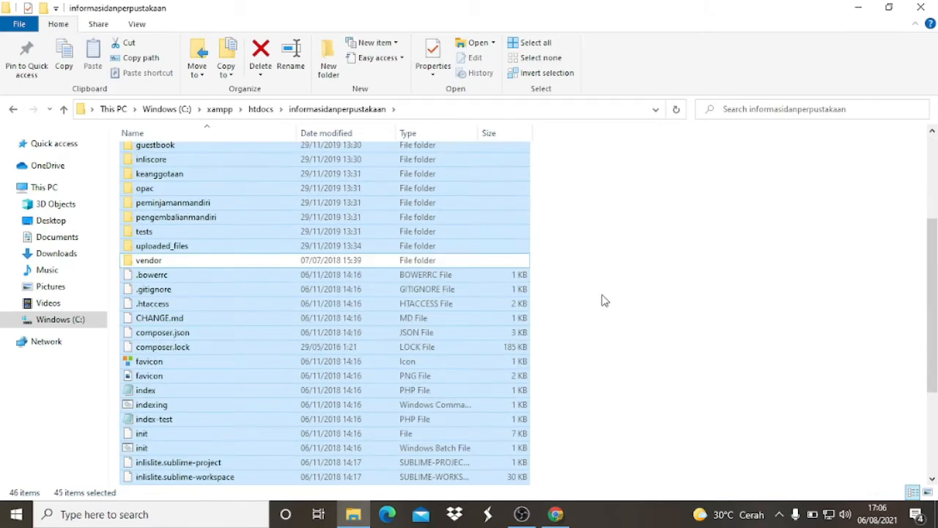
{"action": "scroll", "coordinate": [593, 300], "scroll_direction": "up", "scroll_amount": 5}
{"action": "scroll", "coordinate": [241, 179], "scroll_direction": "up", "scroll_amount": 2}
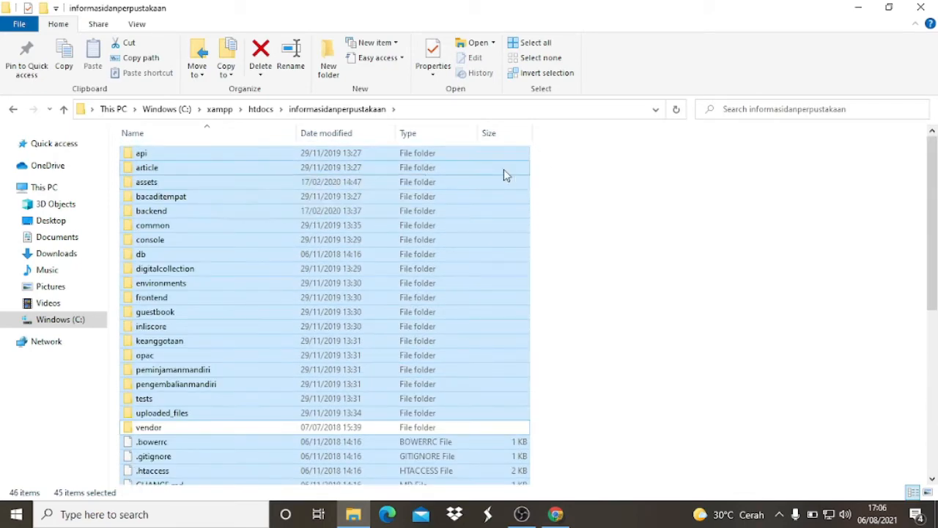
{"action": "scroll", "coordinate": [503, 293], "scroll_direction": "down", "scroll_amount": 3}
{"action": "scroll", "coordinate": [492, 415], "scroll_direction": "down", "scroll_amount": 2}
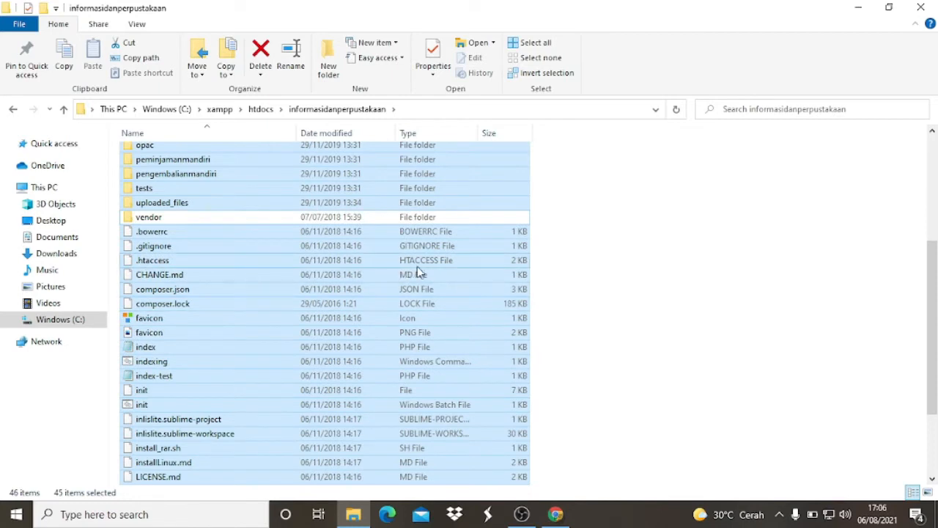
{"action": "scroll", "coordinate": [410, 266], "scroll_direction": "up", "scroll_amount": 5}
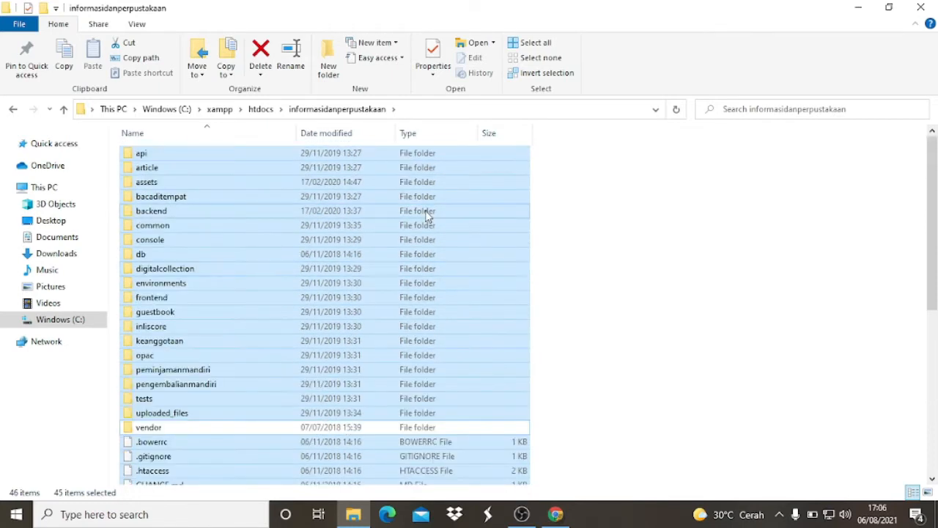
{"action": "left_click", "coordinate": [498, 159]}
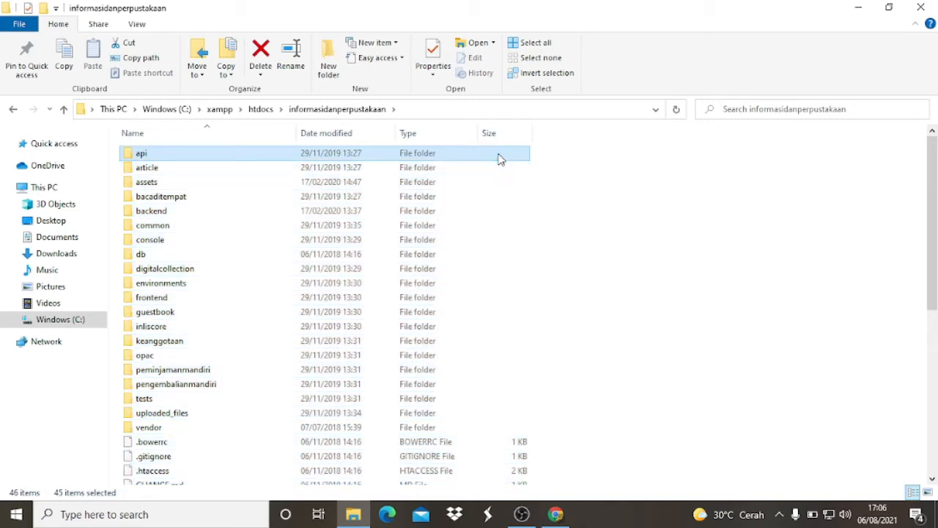
{"action": "left_click", "coordinate": [609, 230]}
- Select every file and folder in informasidanperpustakaan except the vendor folder
{"action": "left_click", "coordinate": [179, 155]}
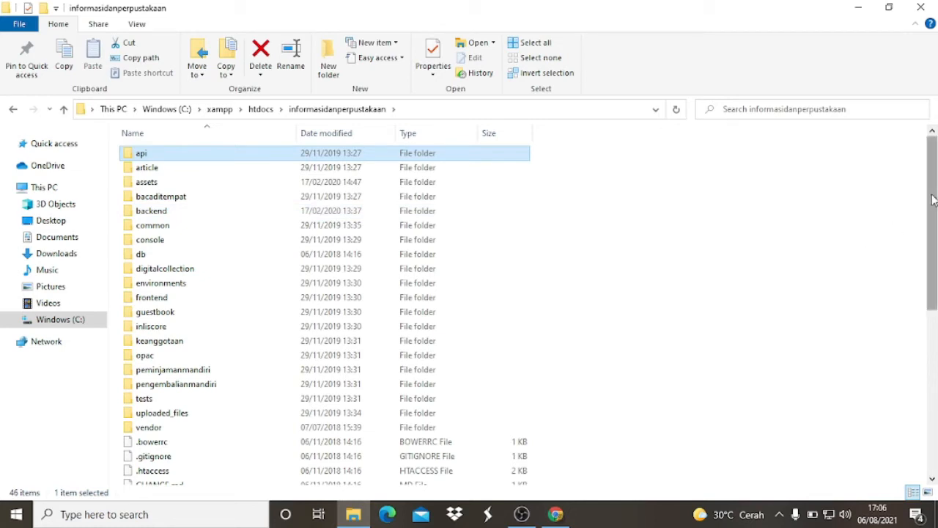
{"action": "left_click_drag", "start_coordinate": [933, 199], "coordinate": [929, 403]}
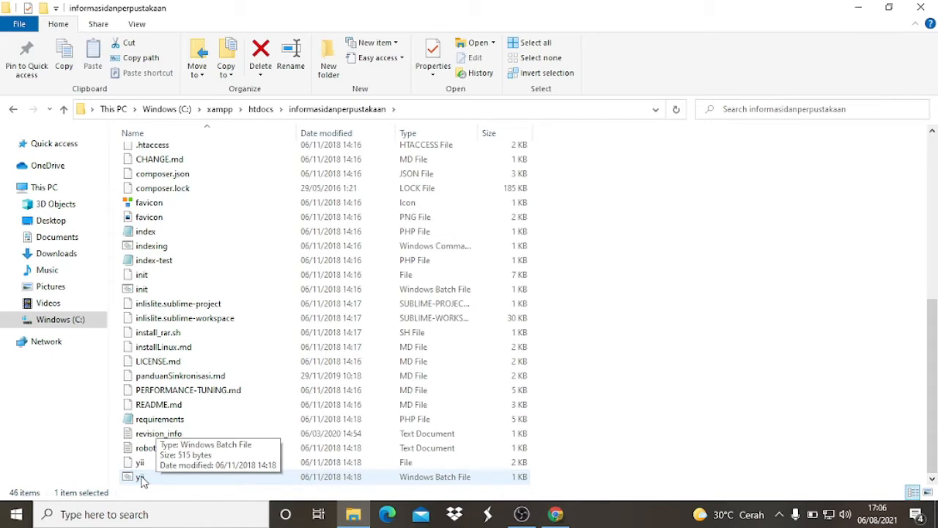
{"action": "key", "text": "ctrl+a"}
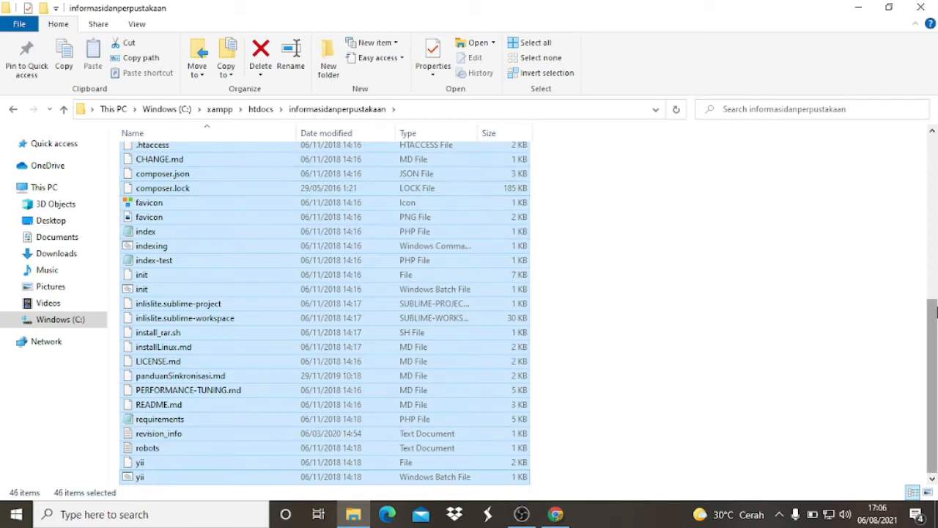
{"action": "left_click_drag", "start_coordinate": [935, 311], "coordinate": [935, 240]}
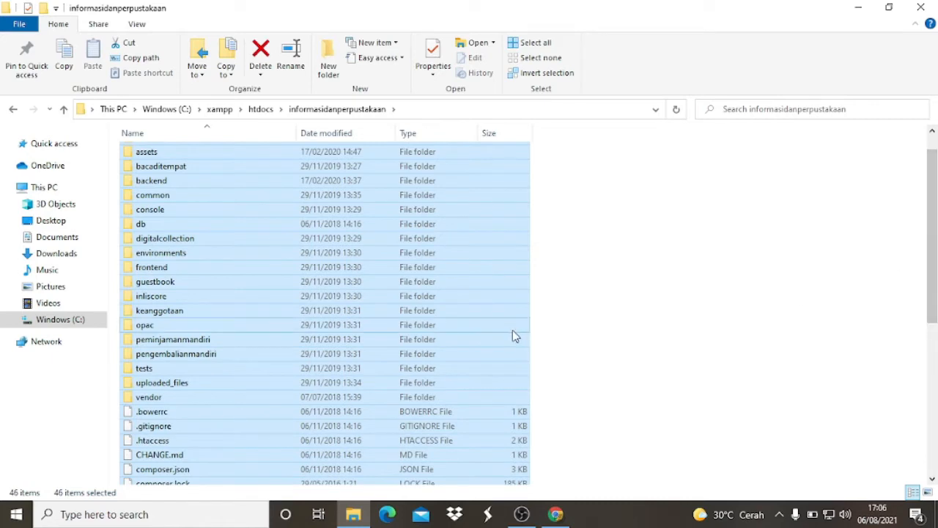
{"action": "scroll", "coordinate": [512, 330], "scroll_direction": "down", "scroll_amount": 2}
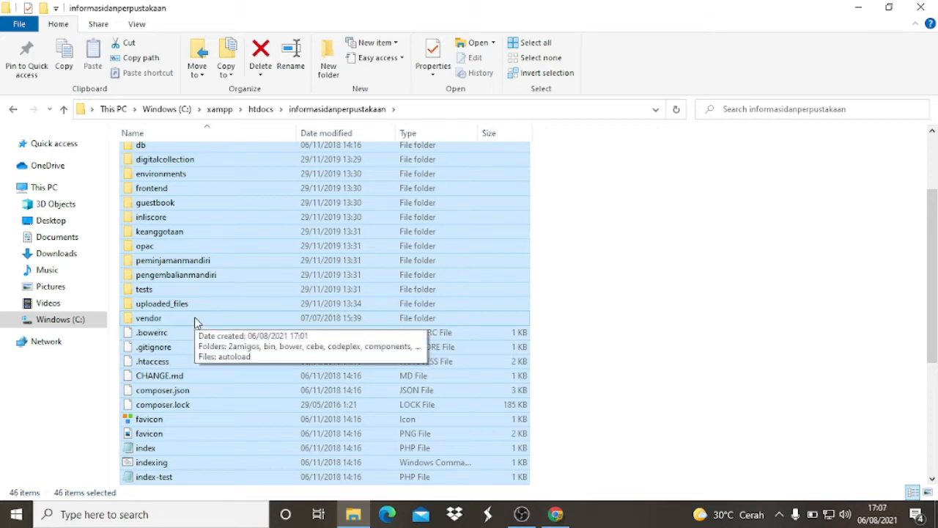
{"action": "left_click", "coordinate": [154, 322], "text": "ctrl"}
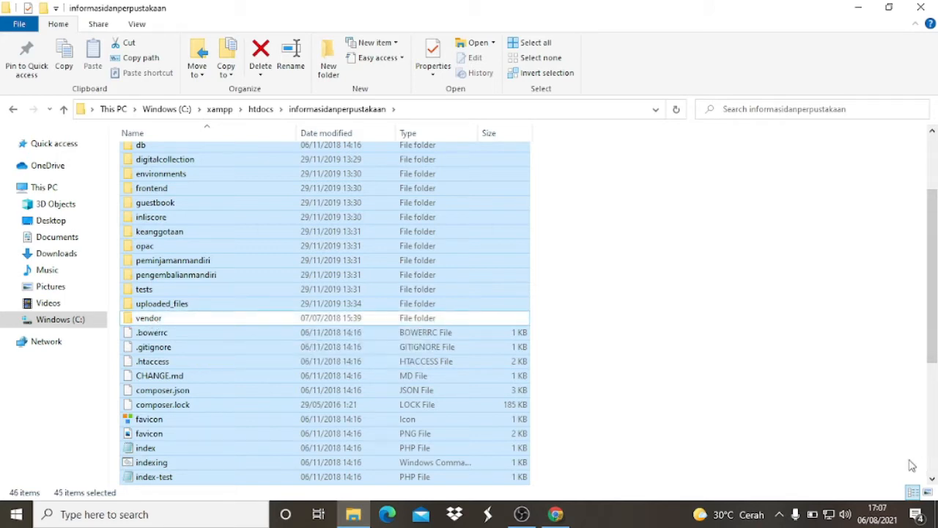
- Change the folder's layout through small icons and list to tiles while keeping the files selected
{"action": "key", "text": "ctrl+shift+5"}
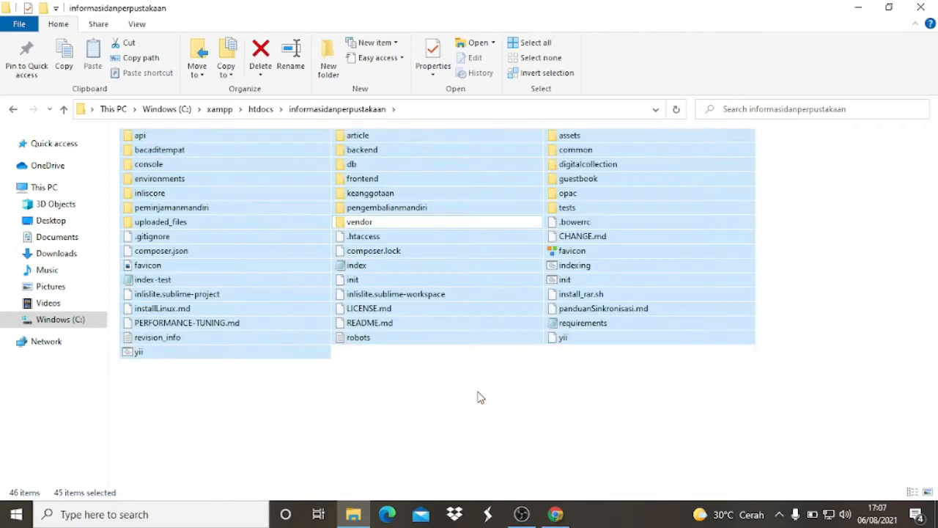
{"action": "key", "text": "ctrl+shift+6"}
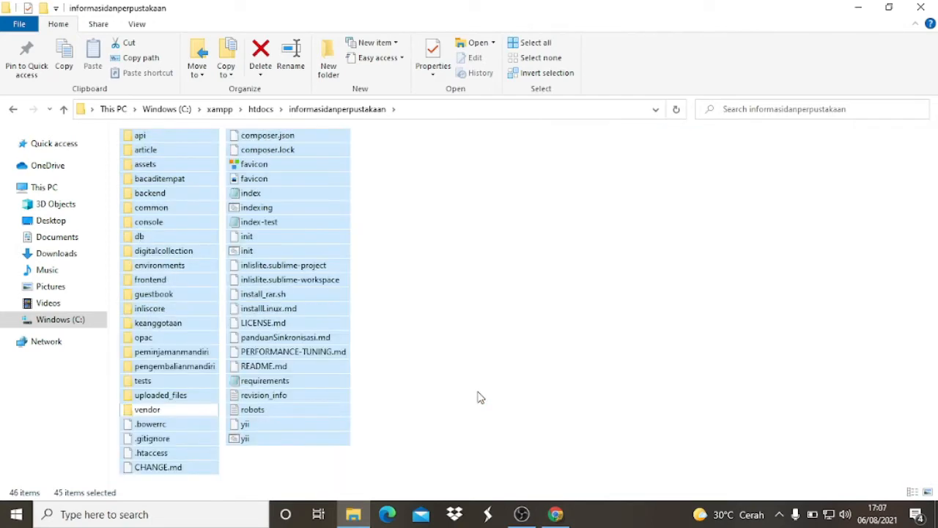
{"action": "key", "text": "ctrl+shift+7"}
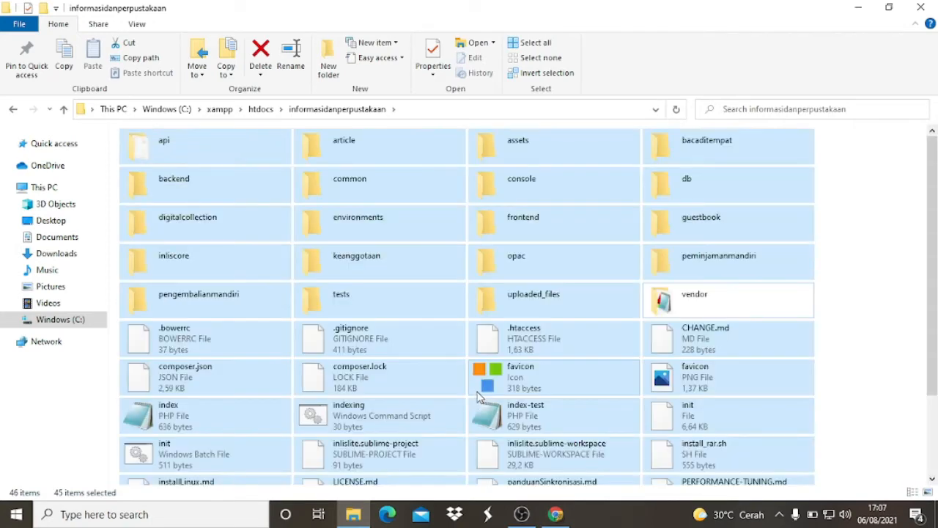
- Change the informasidanperpustakaan folder's layout to Details while keeping the files selected
{"action": "key", "text": "ctrl+shift+5"}
{"action": "scroll", "coordinate": [477, 398], "scroll_direction": "up", "scroll_amount": 4, "text": "ctrl"}
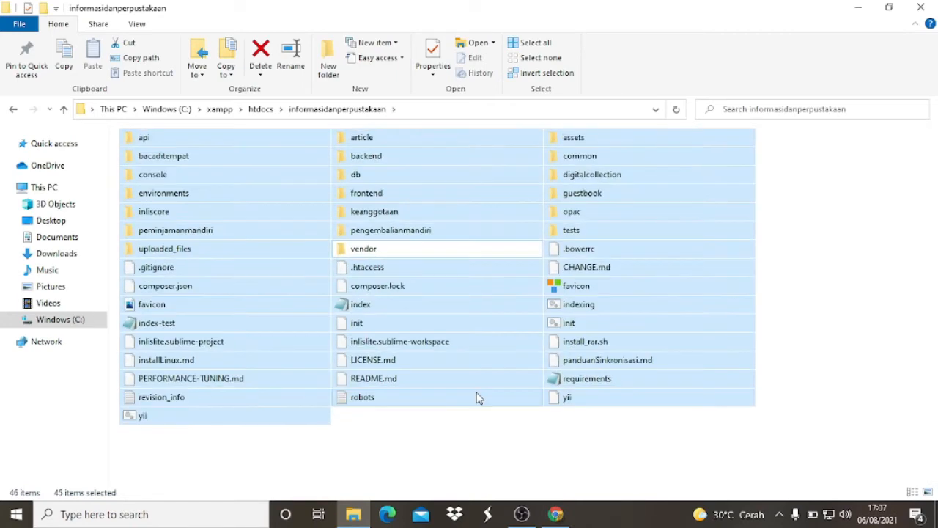
{"action": "scroll", "coordinate": [477, 398], "scroll_direction": "up", "scroll_amount": 1, "text": "ctrl"}
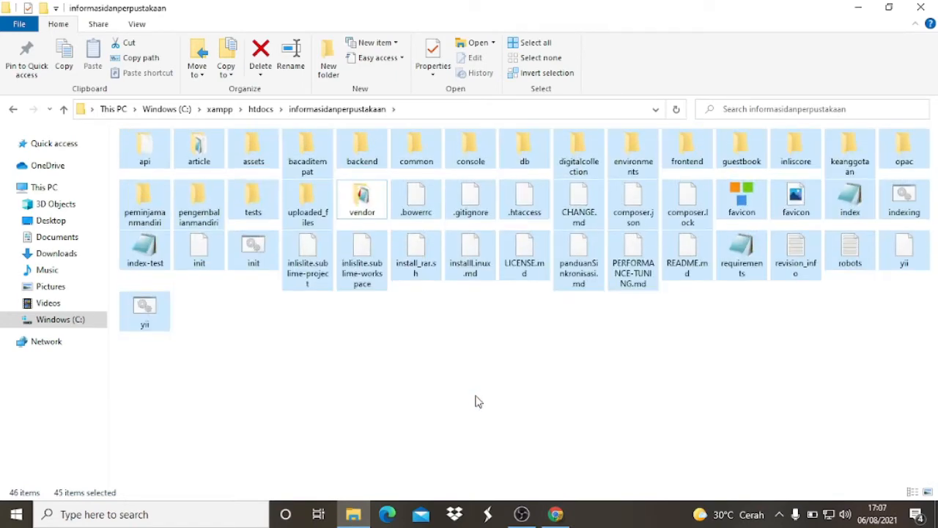
{"action": "scroll", "coordinate": [482, 391], "scroll_direction": "up", "scroll_amount": 1, "text": "ctrl"}
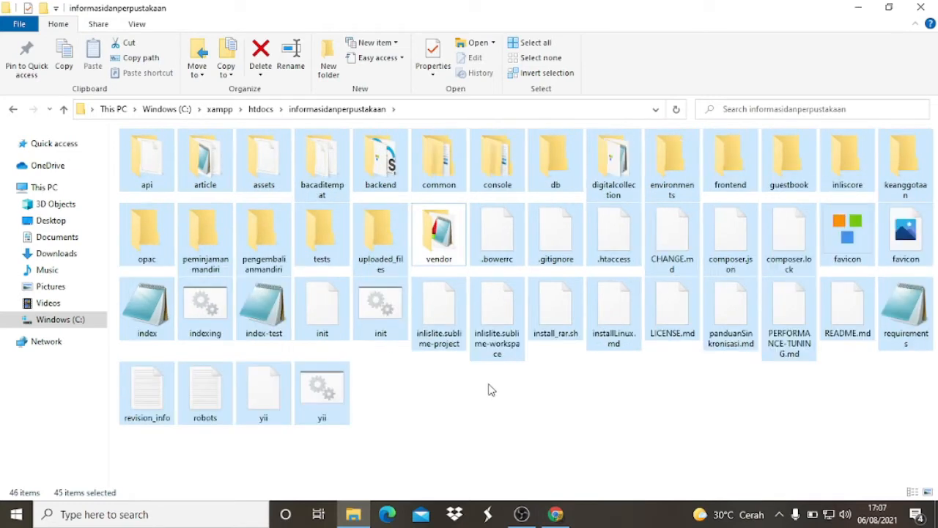
{"action": "left_click", "coordinate": [136, 25]}
{"action": "left_click", "coordinate": [295, 59]}
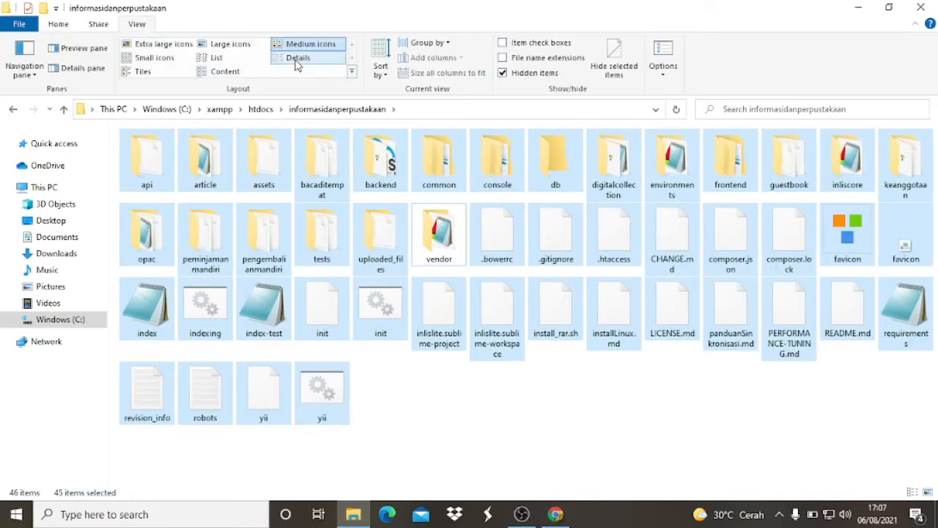
{"action": "scroll", "coordinate": [371, 255], "scroll_direction": "down", "scroll_amount": 3}
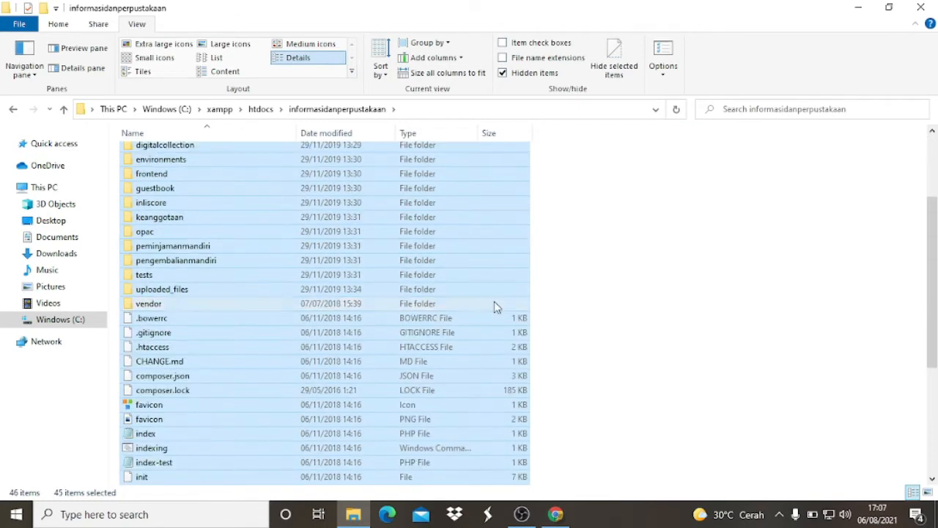
{"action": "scroll", "coordinate": [481, 303], "scroll_direction": "up", "scroll_amount": 3}
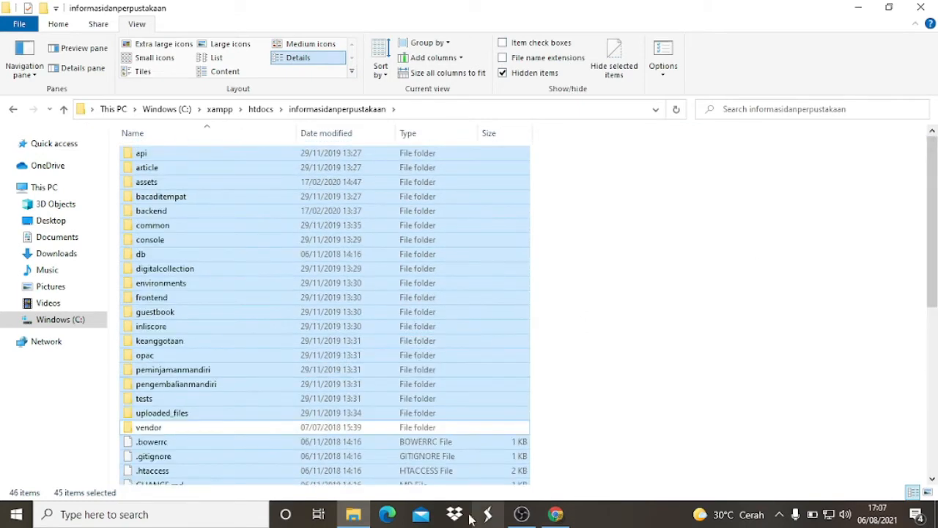
{"action": "right_click", "coordinate": [272, 151]}
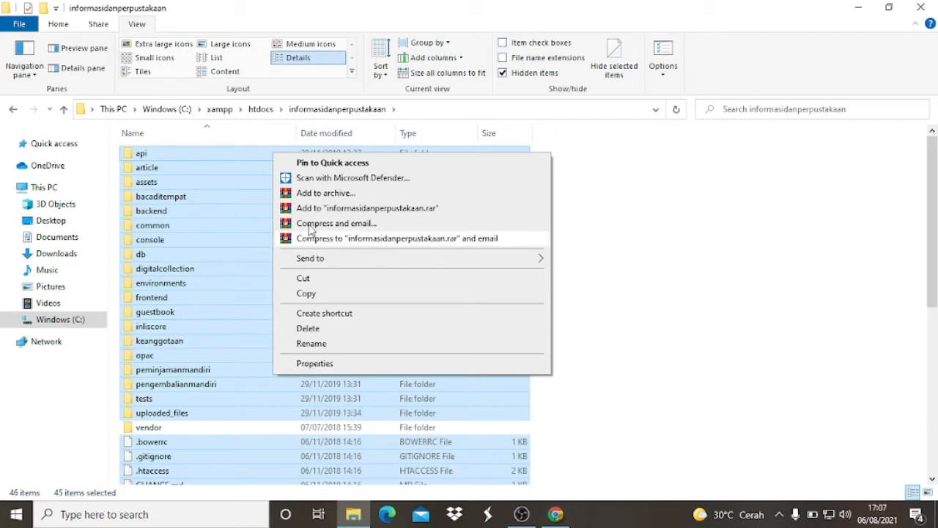
{"action": "right_click", "coordinate": [183, 161]}
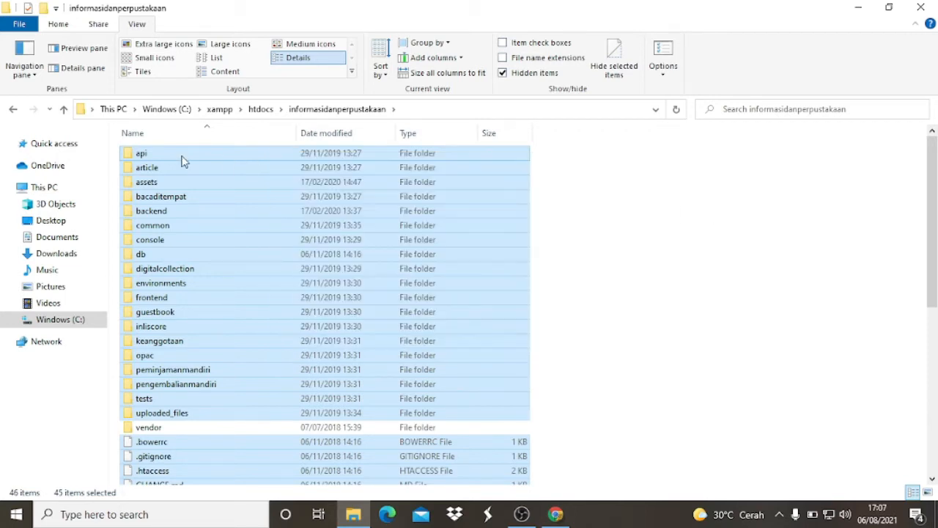
{"action": "right_click", "coordinate": [183, 162]}
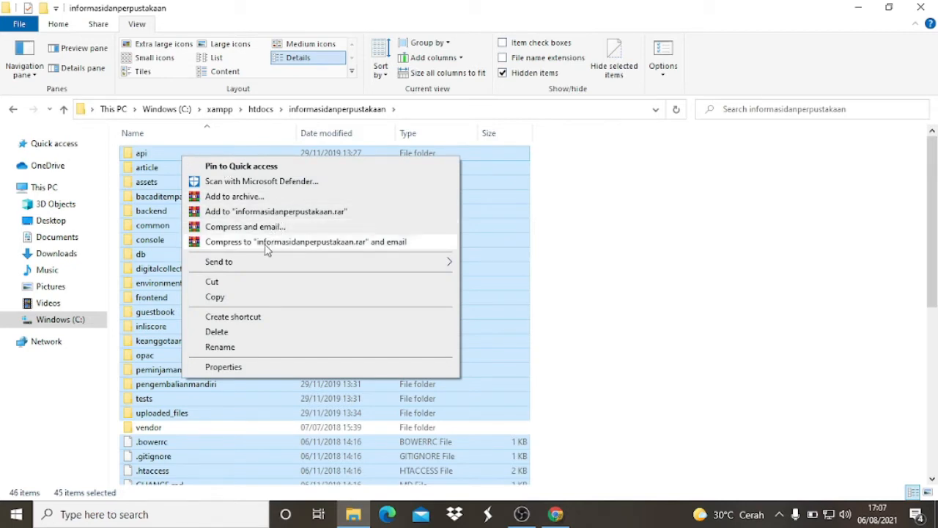
{"action": "left_click", "coordinate": [382, 242]}
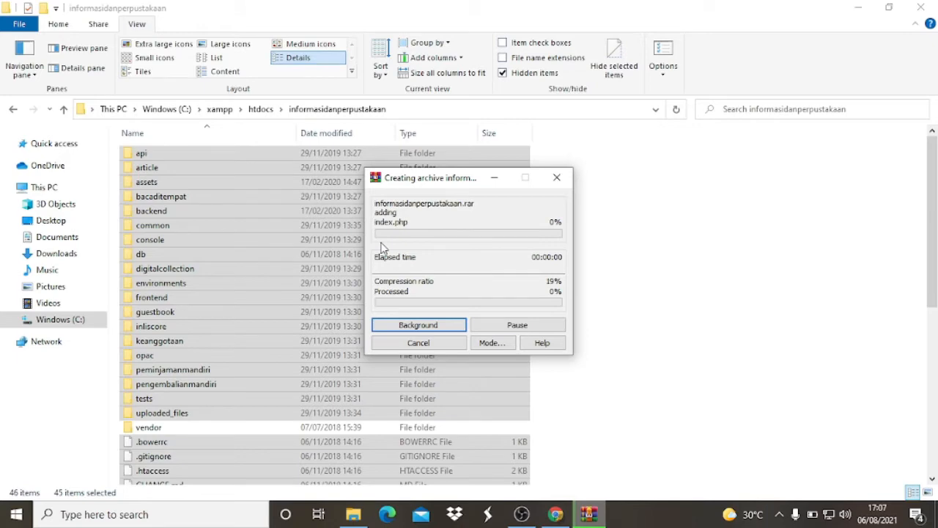
{"action": "left_click", "coordinate": [420, 343]}
{"action": "scroll", "coordinate": [415, 248], "scroll_direction": "down", "scroll_amount": 8}
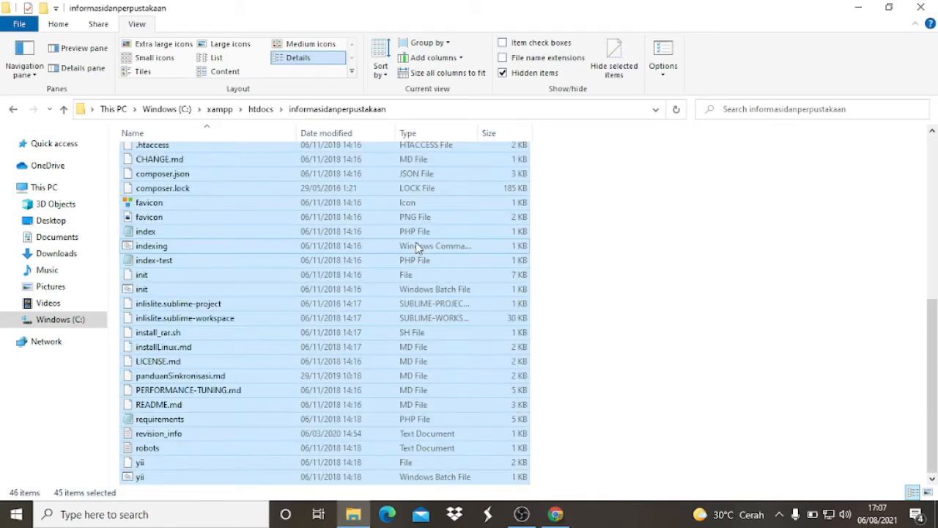
{"action": "scroll", "coordinate": [415, 247], "scroll_direction": "up", "scroll_amount": 7}
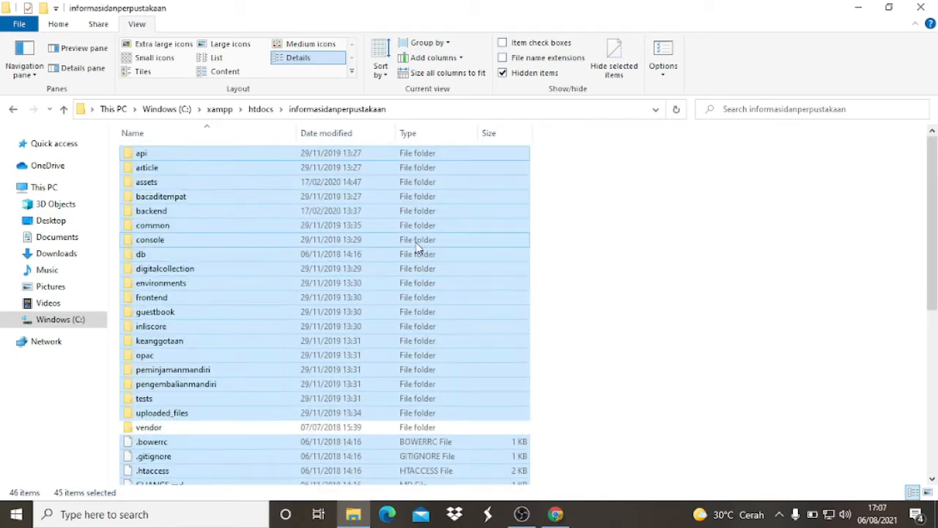
{"action": "right_click", "coordinate": [257, 158]}
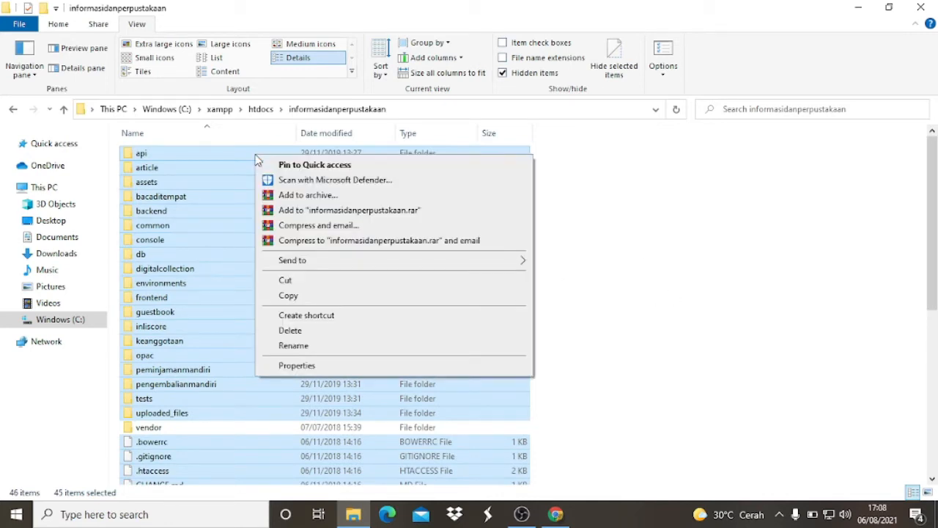
{"action": "left_click", "coordinate": [310, 198]}
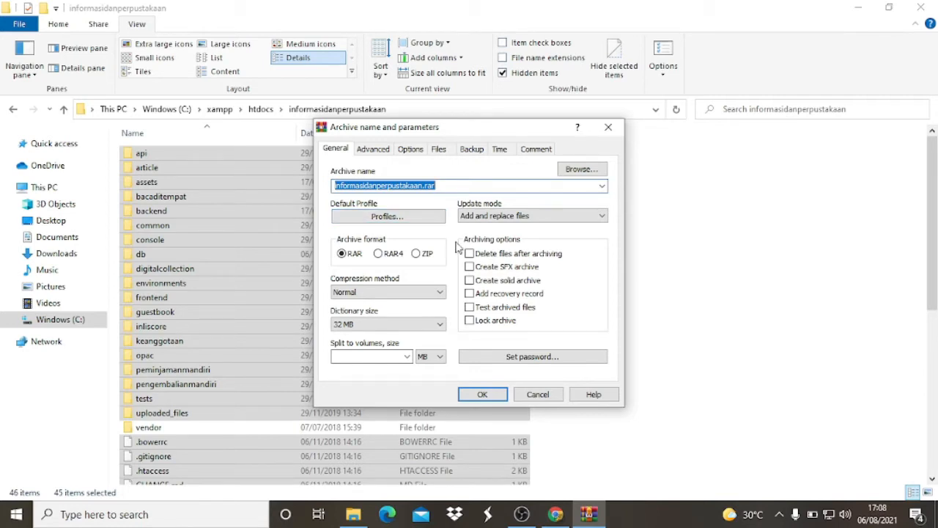
{"action": "left_click", "coordinate": [555, 399]}
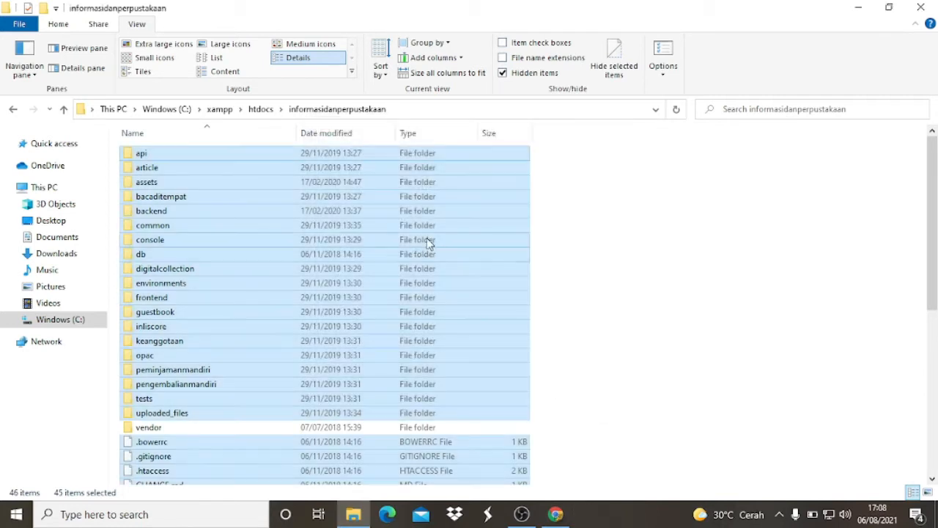
- Clear the selection and reselect every file and folder in informasidanperpustakaan except the vendor folder
{"action": "left_click", "coordinate": [568, 242]}
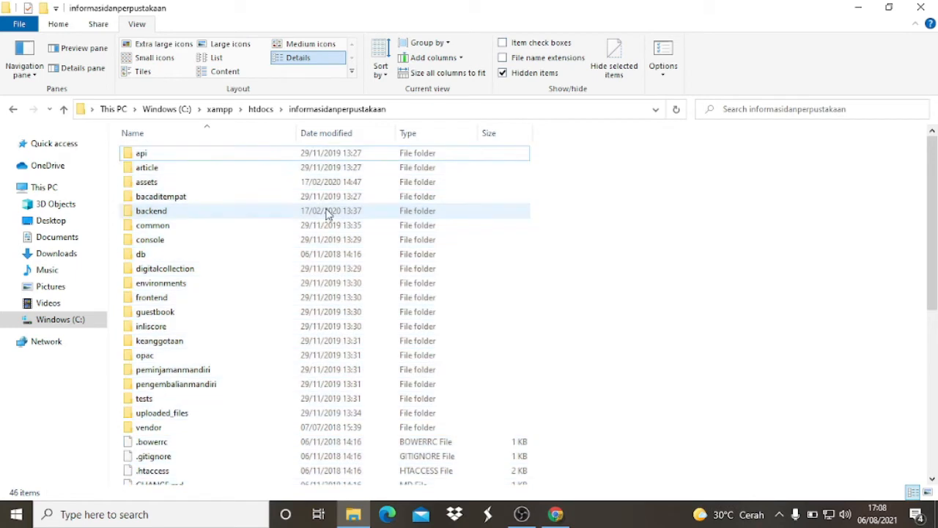
{"action": "left_click", "coordinate": [147, 154]}
{"action": "scroll", "coordinate": [258, 249], "scroll_direction": "down", "scroll_amount": 8}
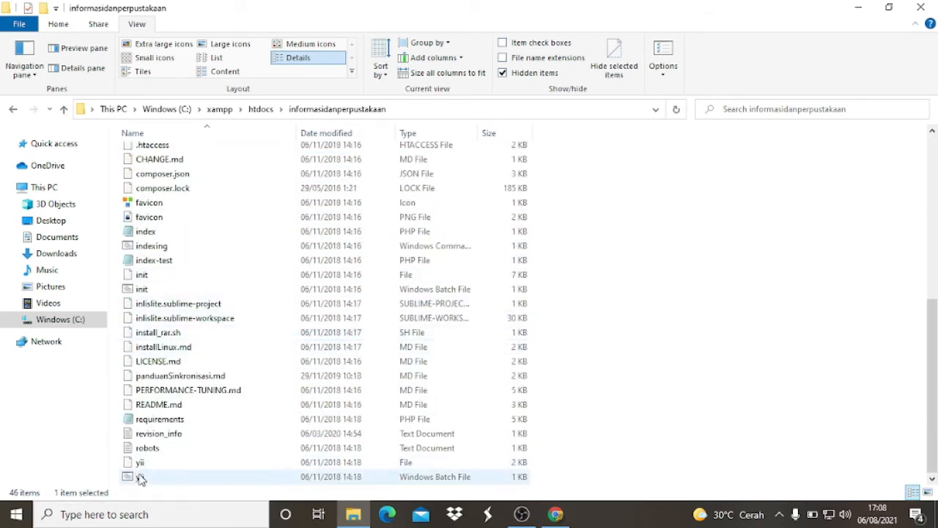
{"action": "key", "text": "ctrl+a"}
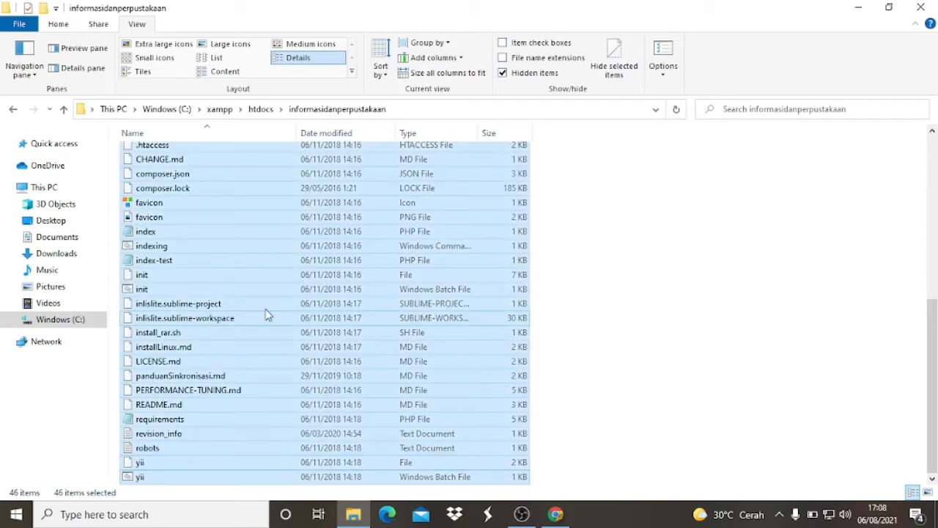
{"action": "scroll", "coordinate": [265, 314], "scroll_direction": "up", "scroll_amount": 4}
{"action": "scroll", "coordinate": [264, 314], "scroll_direction": "up", "scroll_amount": 1}
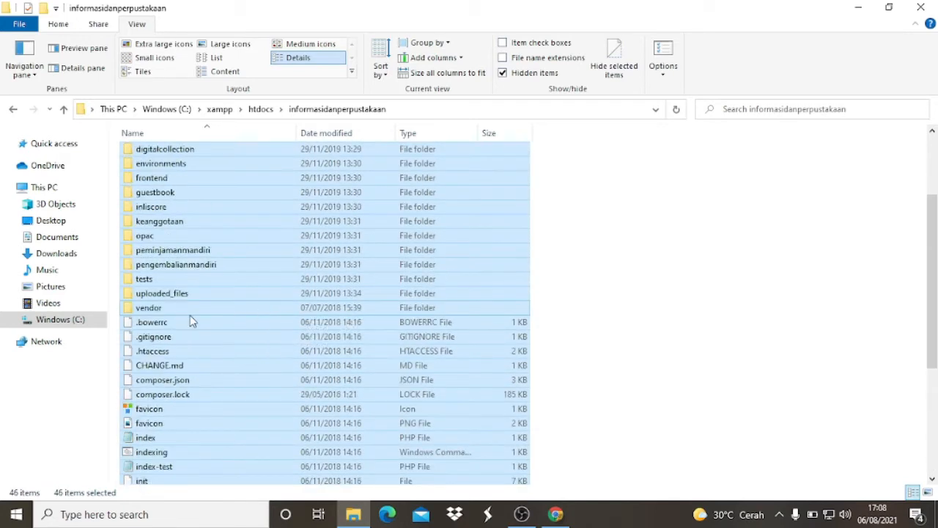
{"action": "left_click", "coordinate": [151, 309], "text": "ctrl"}
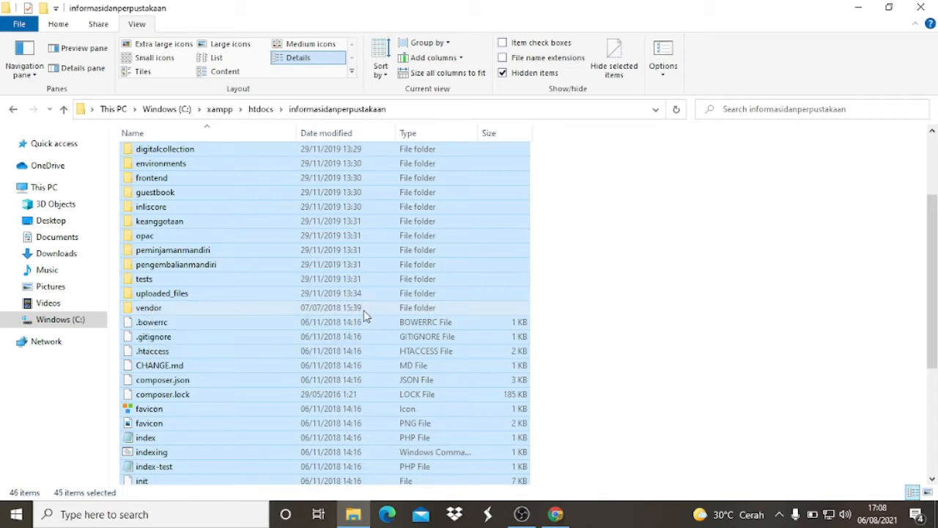
{"action": "scroll", "coordinate": [359, 376], "scroll_direction": "up", "scroll_amount": 3}
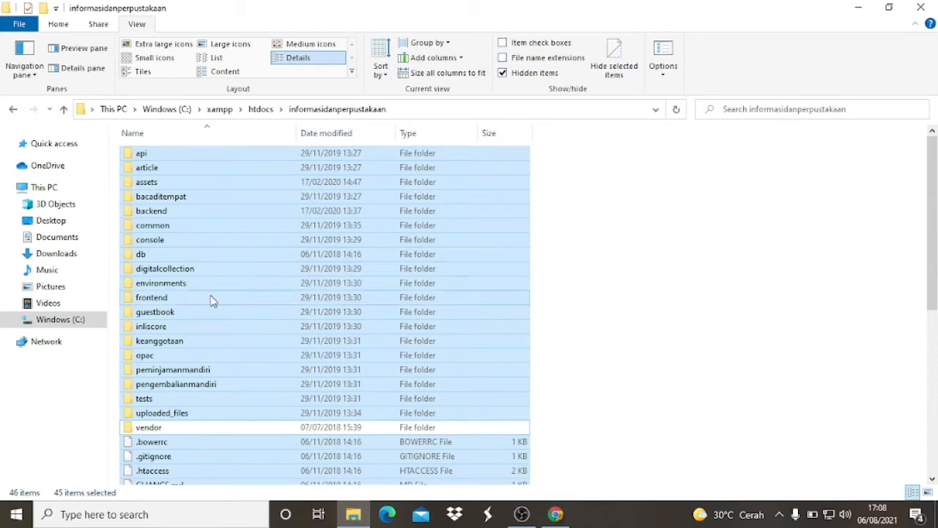
- Compress the selected files and folders into a ZIP archive named informasidanperpustakaan.zip
{"action": "scroll", "coordinate": [211, 301], "scroll_direction": "down", "scroll_amount": 7}
{"action": "scroll", "coordinate": [209, 311], "scroll_direction": "up", "scroll_amount": 8}
{"action": "right_click", "coordinate": [160, 160]}
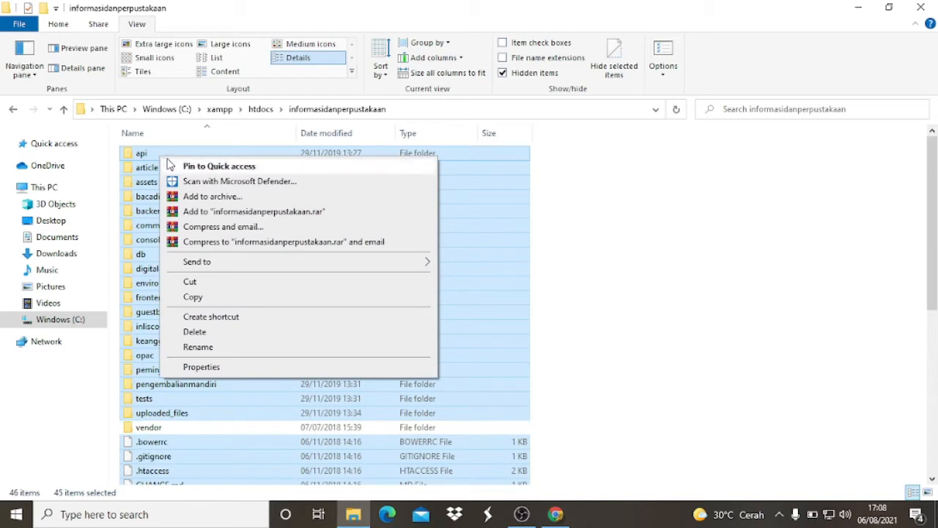
{"action": "left_click", "coordinate": [229, 198]}
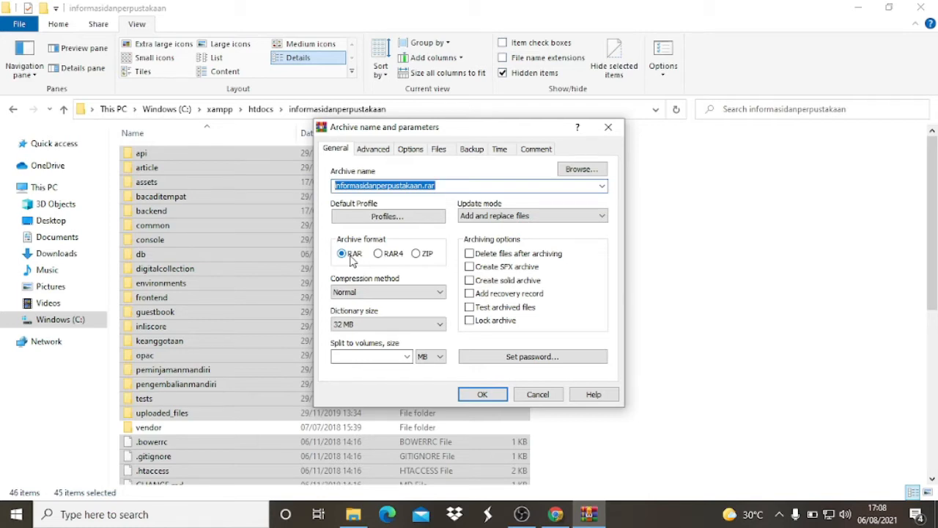
{"action": "left_click", "coordinate": [417, 254]}
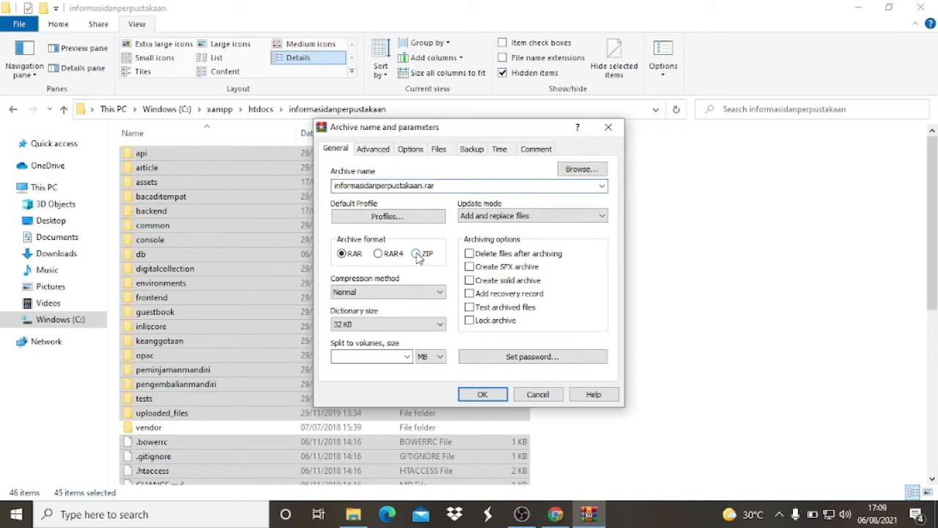
{"action": "left_click", "coordinate": [482, 395]}
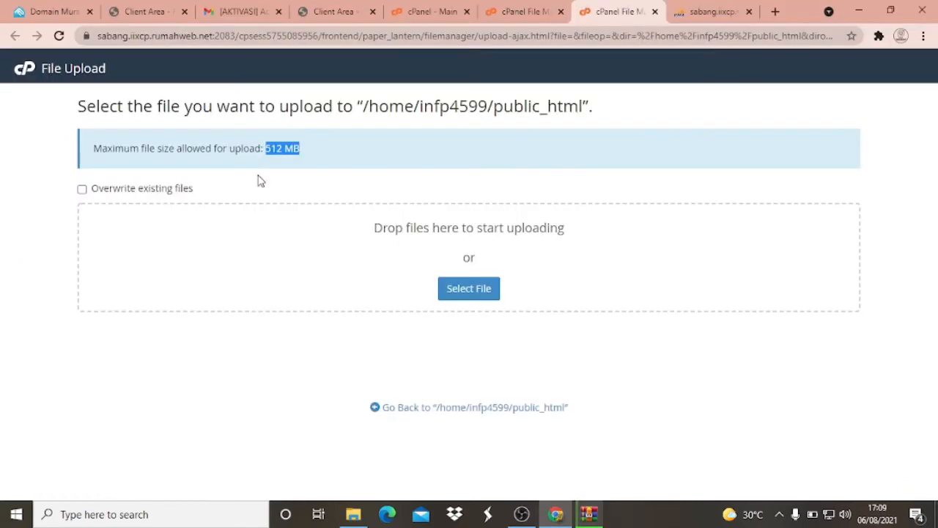
{"action": "left_click", "coordinate": [151, 159]}
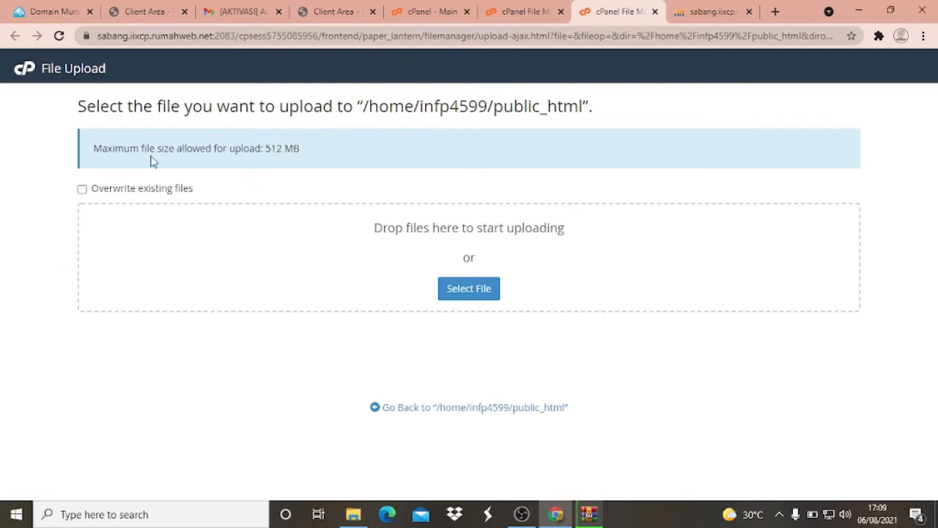
{"action": "left_click", "coordinate": [493, 297]}
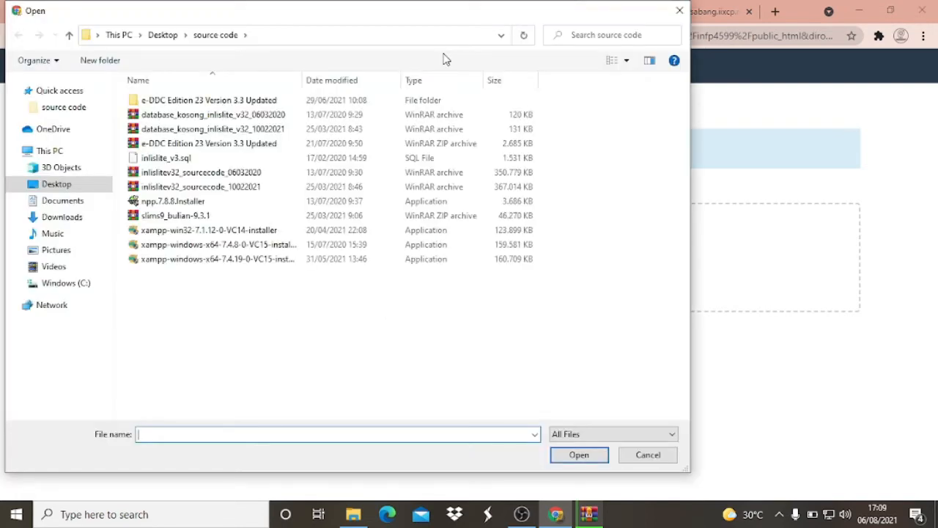
{"action": "left_click", "coordinate": [679, 11]}
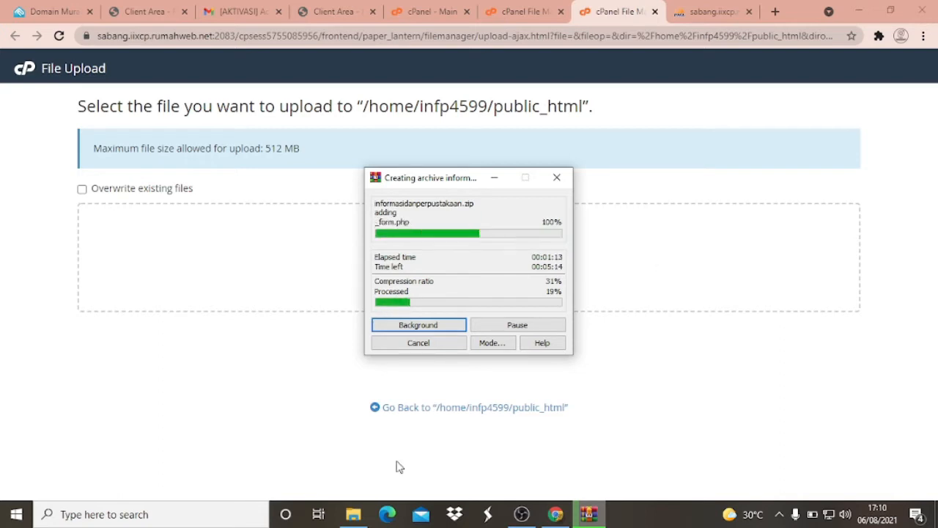
- Switch to the informasidanperpustakaan folder in File Explorer and check the total size of the selected files in their properties
{"action": "left_click", "coordinate": [359, 518]}
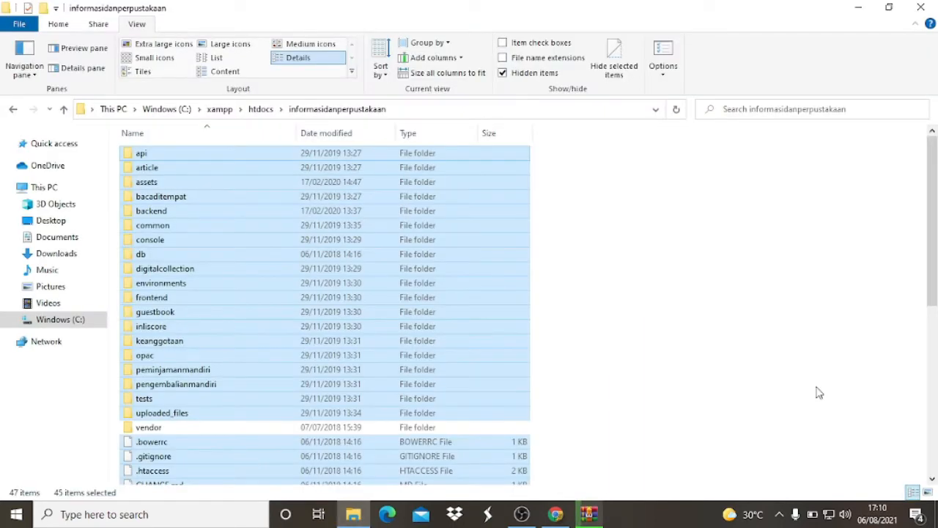
{"action": "scroll", "coordinate": [722, 386], "scroll_direction": "down", "scroll_amount": 2}
{"action": "scroll", "coordinate": [722, 387], "scroll_direction": "down", "scroll_amount": 4}
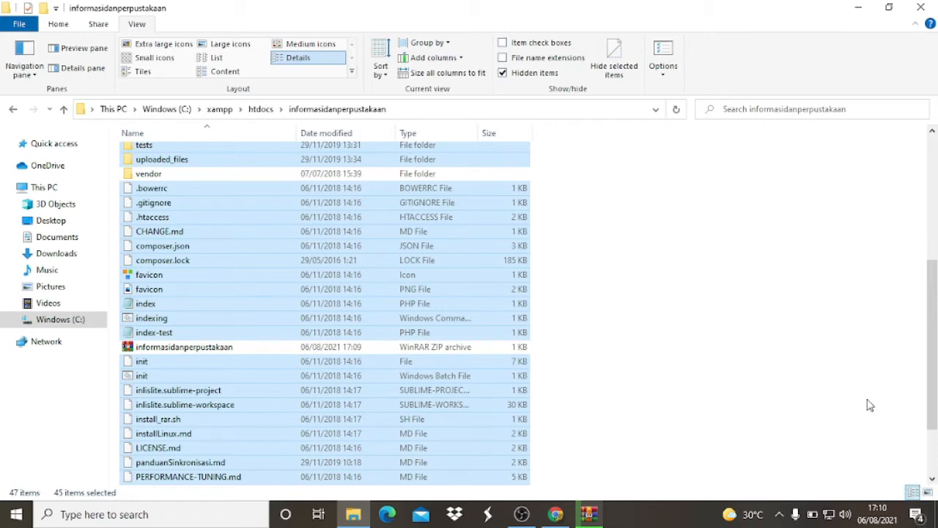
{"action": "scroll", "coordinate": [628, 336], "scroll_direction": "down", "scroll_amount": 2}
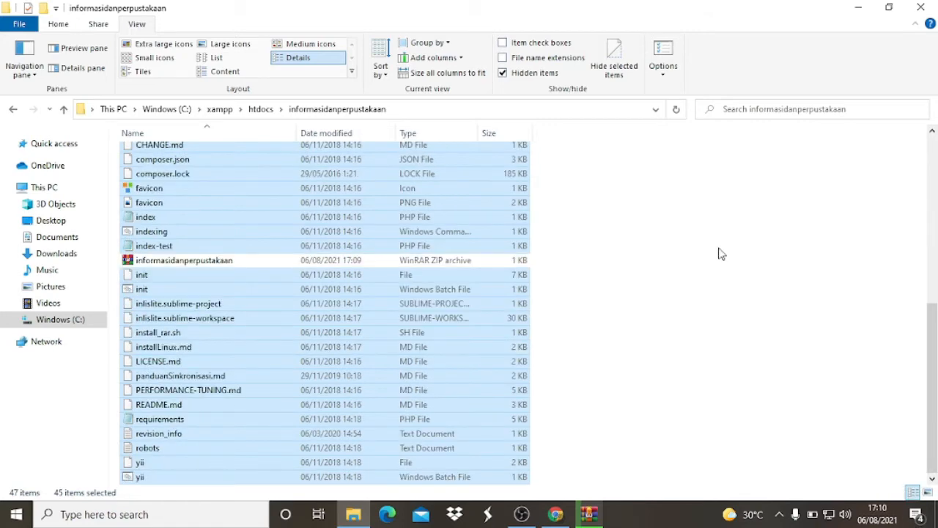
{"action": "scroll", "coordinate": [464, 221], "scroll_direction": "up", "scroll_amount": 1}
{"action": "scroll", "coordinate": [464, 220], "scroll_direction": "up", "scroll_amount": 4}
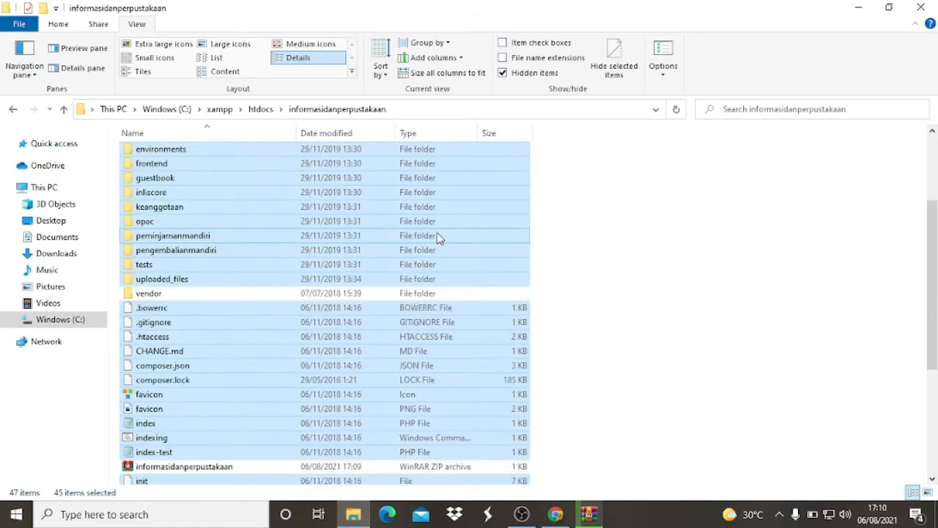
{"action": "right_click", "coordinate": [340, 283]}
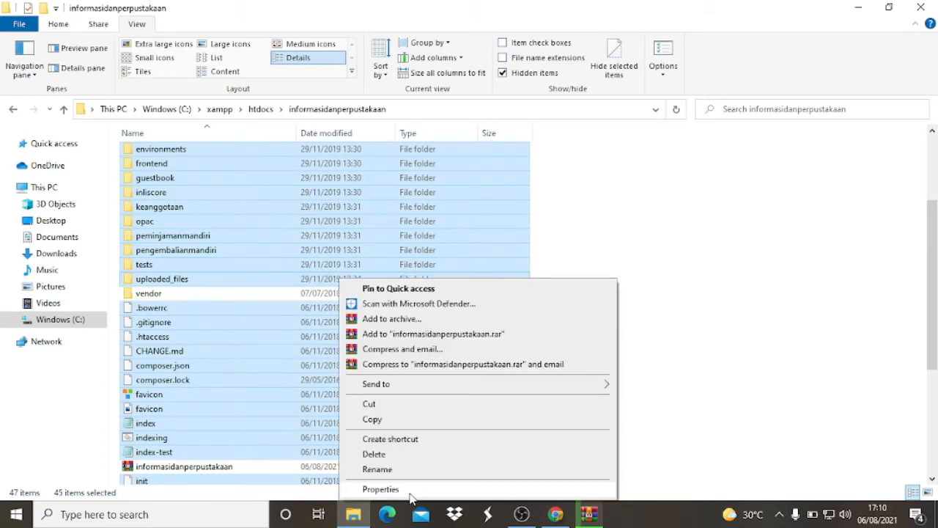
{"action": "left_click", "coordinate": [381, 489]}
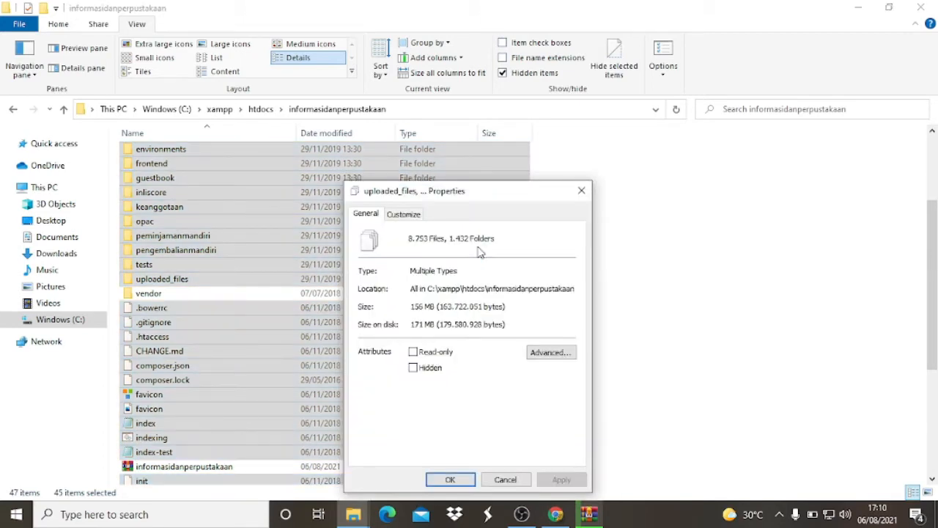
{"action": "left_click", "coordinate": [506, 479]}
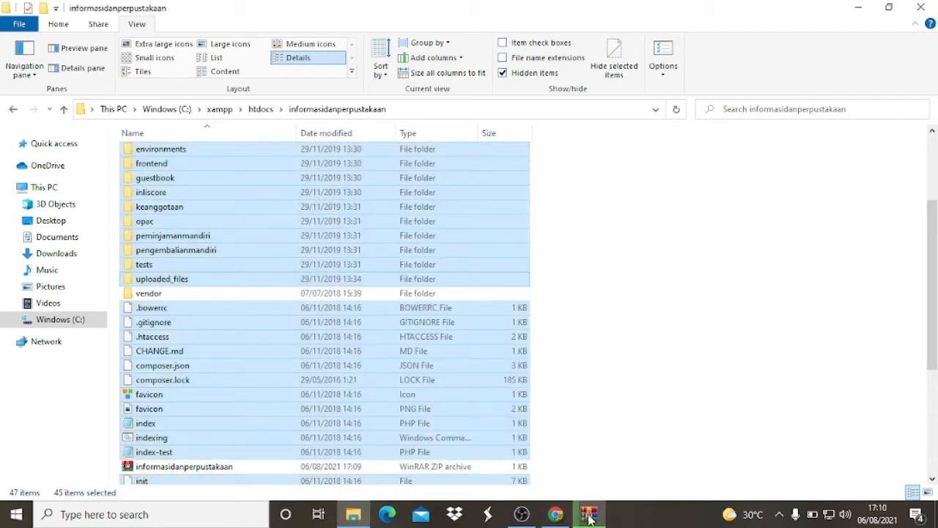
- Select the new informasidanperpustakaan ZIP archive in the folder and check its size in its properties
{"action": "left_click", "coordinate": [590, 515]}
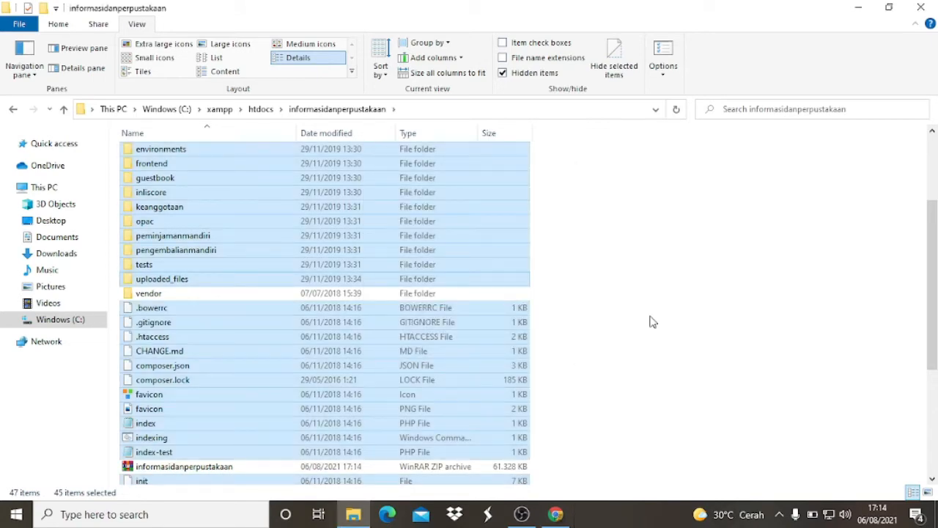
{"action": "scroll", "coordinate": [641, 286], "scroll_direction": "down", "scroll_amount": 3}
{"action": "left_click", "coordinate": [646, 316]}
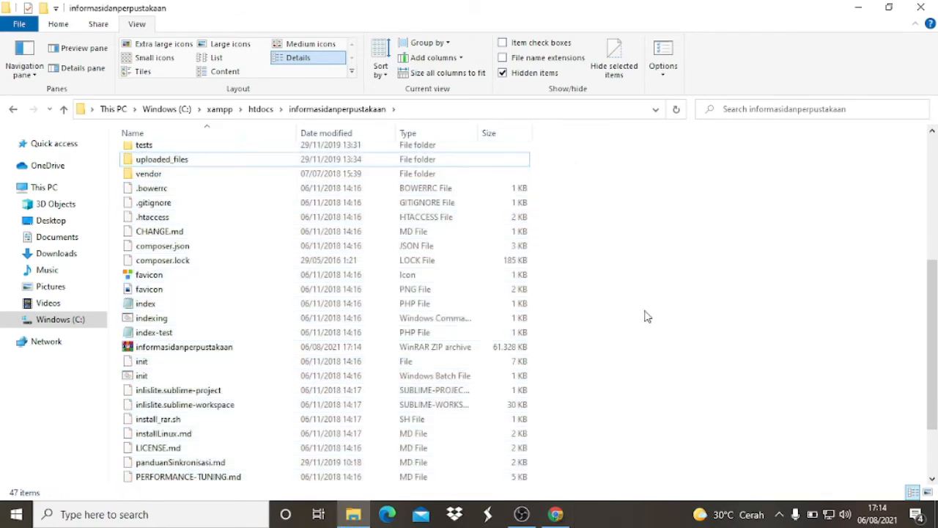
{"action": "scroll", "coordinate": [439, 346], "scroll_direction": "down", "scroll_amount": 2}
{"action": "left_click", "coordinate": [228, 264]}
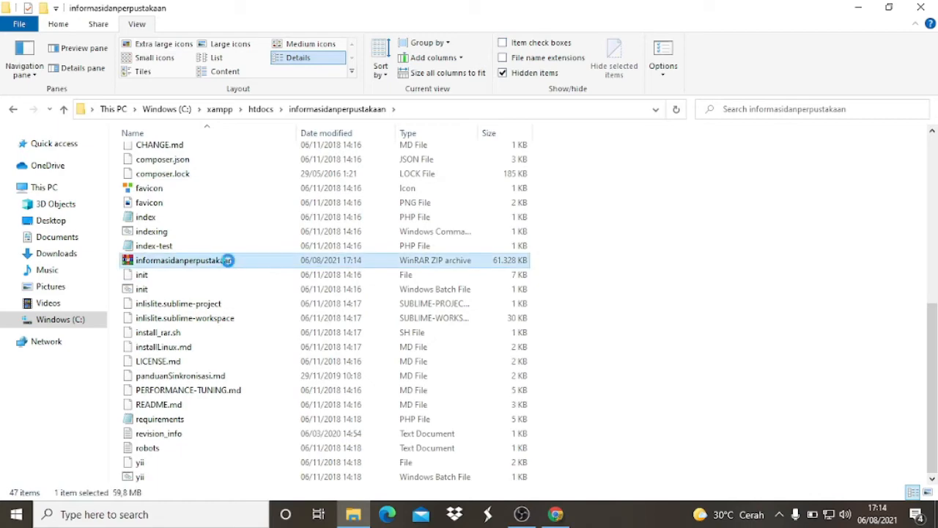
{"action": "scroll", "coordinate": [348, 293], "scroll_direction": "up", "scroll_amount": 3}
{"action": "scroll", "coordinate": [344, 298], "scroll_direction": "up", "scroll_amount": 7}
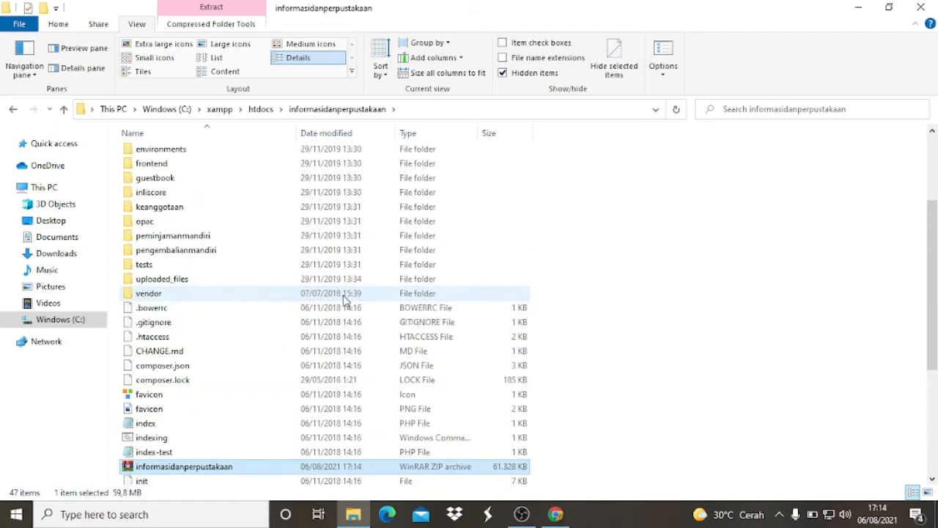
{"action": "scroll", "coordinate": [343, 301], "scroll_direction": "down", "scroll_amount": 7}
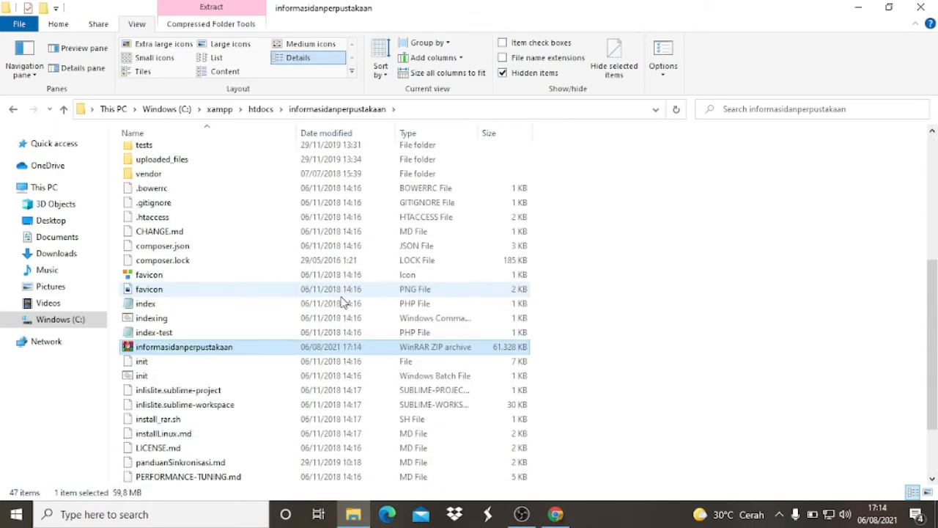
{"action": "scroll", "coordinate": [341, 303], "scroll_direction": "down", "scroll_amount": 1}
{"action": "scroll", "coordinate": [333, 308], "scroll_direction": "up", "scroll_amount": 1}
{"action": "scroll", "coordinate": [323, 315], "scroll_direction": "down", "scroll_amount": 2}
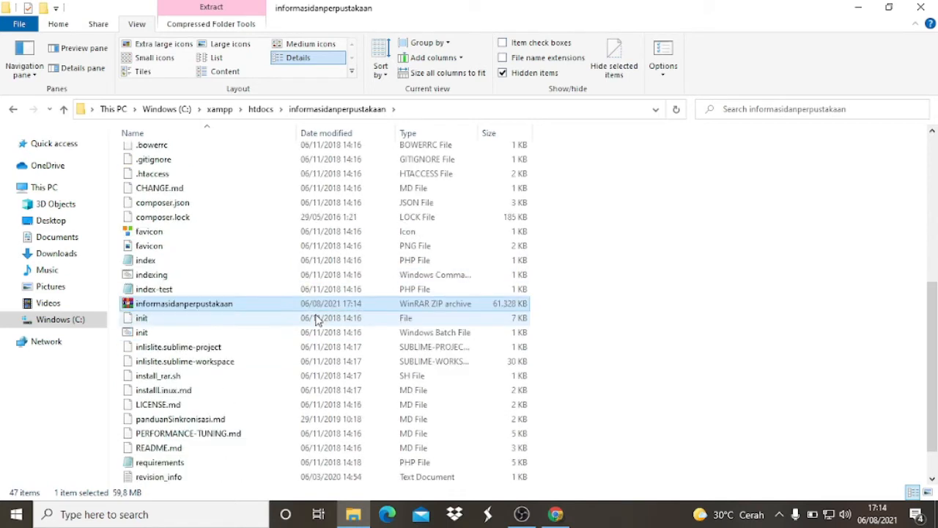
{"action": "right_click", "coordinate": [248, 308]}
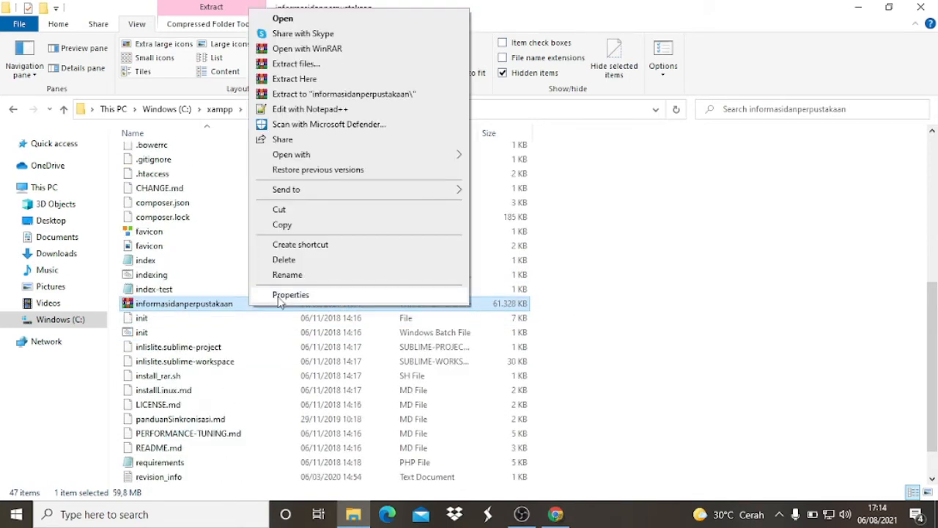
{"action": "left_click", "coordinate": [287, 296]}
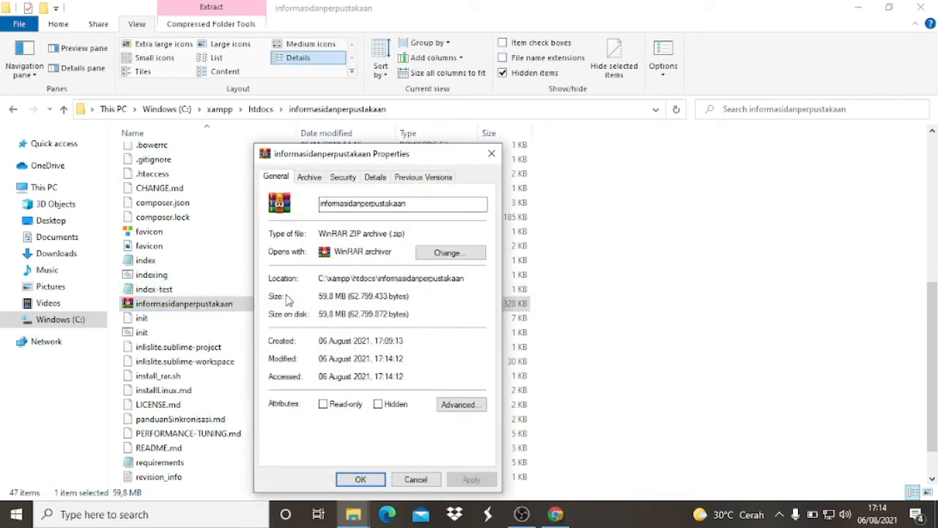
{"action": "left_click", "coordinate": [491, 154]}
- Review the list of archived items in informasidanperpustakaan from api through yii, and locate the vendor folder left out of the ZIP
{"action": "scroll", "coordinate": [345, 297], "scroll_direction": "up", "scroll_amount": 6}
{"action": "scroll", "coordinate": [251, 262], "scroll_direction": "up", "scroll_amount": 1}
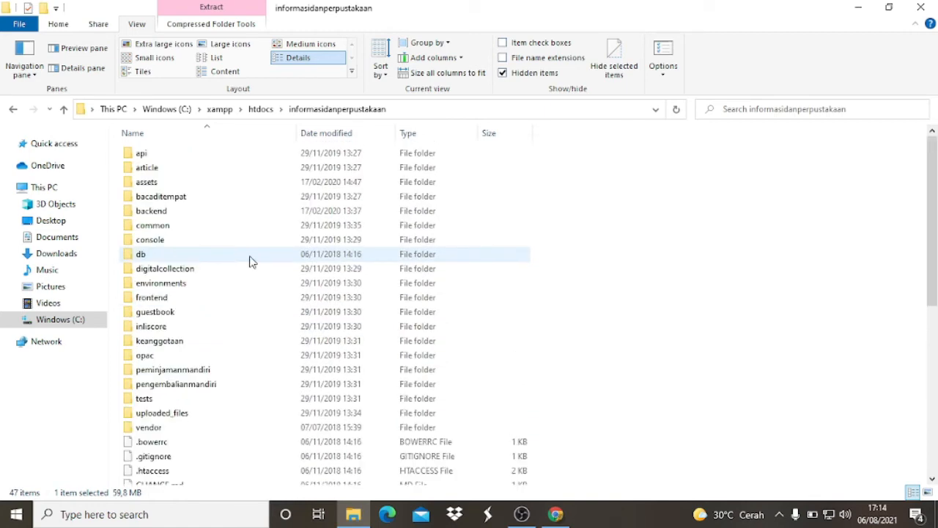
{"action": "scroll", "coordinate": [168, 147], "scroll_direction": "down", "scroll_amount": 1}
{"action": "scroll", "coordinate": [167, 168], "scroll_direction": "up", "scroll_amount": 1}
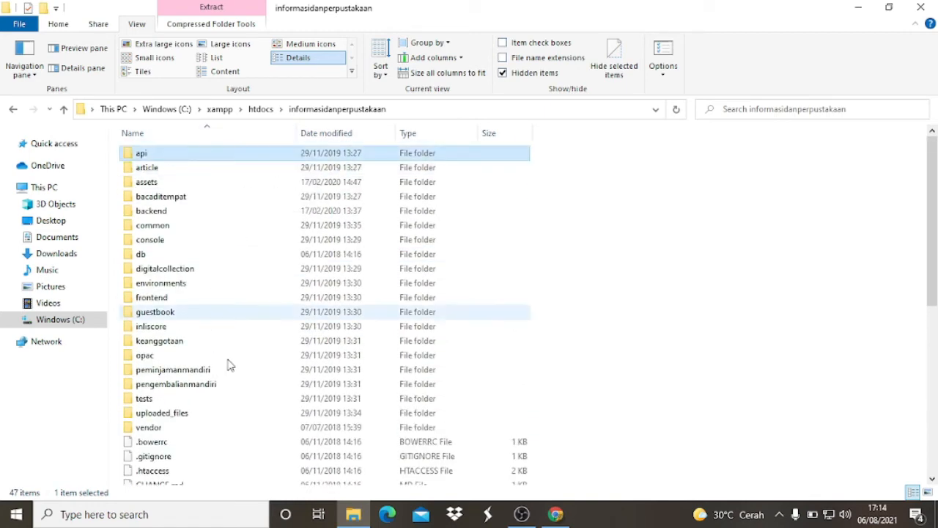
{"action": "scroll", "coordinate": [231, 362], "scroll_direction": "down", "scroll_amount": 8}
{"action": "left_click", "coordinate": [150, 483]}
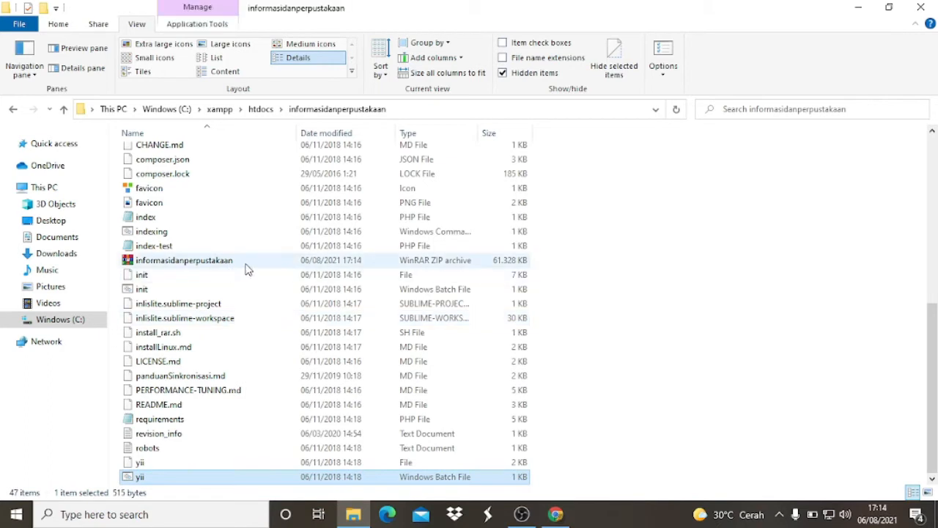
{"action": "scroll", "coordinate": [308, 277], "scroll_direction": "up", "scroll_amount": 3}
{"action": "scroll", "coordinate": [301, 280], "scroll_direction": "up", "scroll_amount": 1}
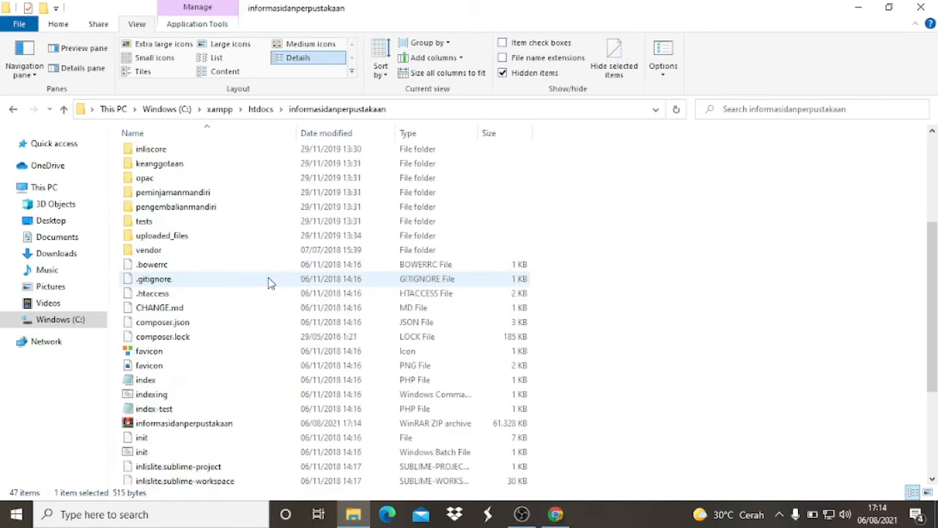
{"action": "left_click", "coordinate": [164, 250]}
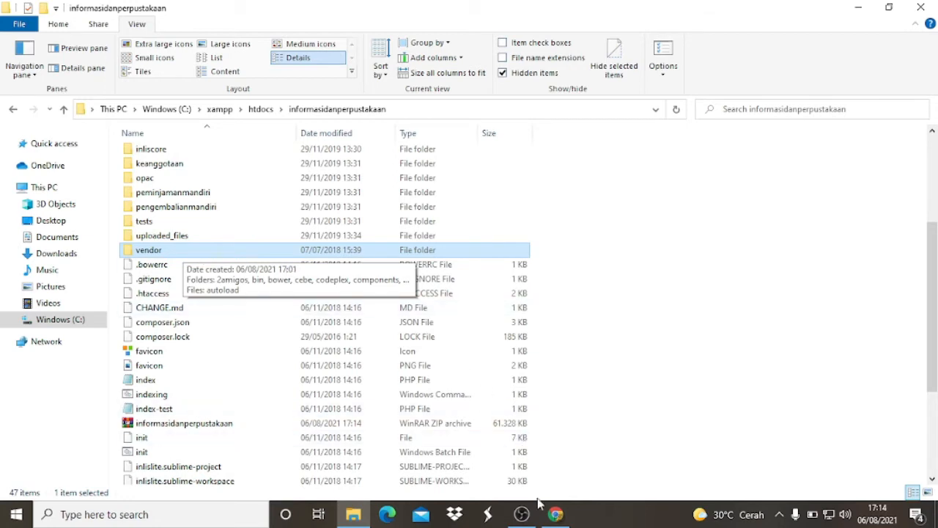
- Check the maximum upload size on the cPanel File Upload page in Chrome, and open the vendor folder in File Explorer
{"action": "left_click", "coordinate": [559, 514]}
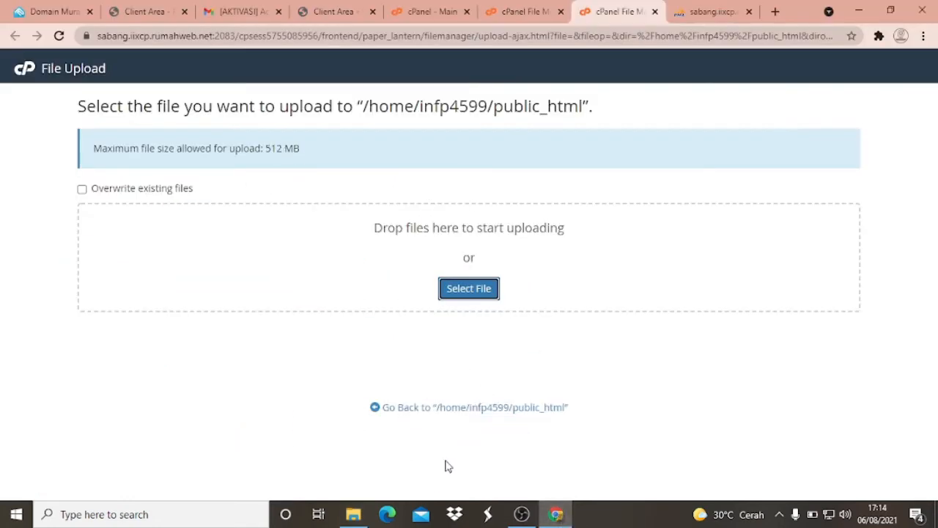
{"action": "left_click", "coordinate": [353, 514]}
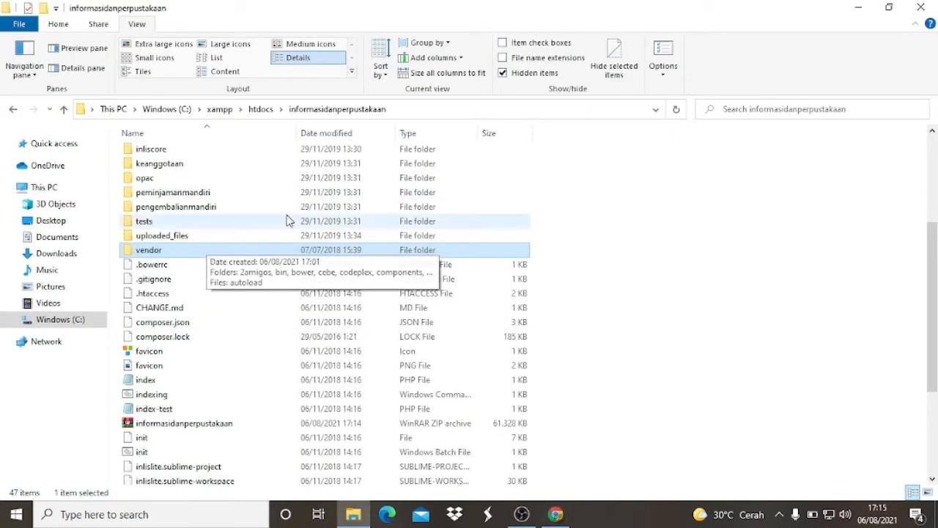
{"action": "scroll", "coordinate": [172, 271], "scroll_direction": "up", "scroll_amount": 1}
{"action": "scroll", "coordinate": [171, 271], "scroll_direction": "down", "scroll_amount": 1}
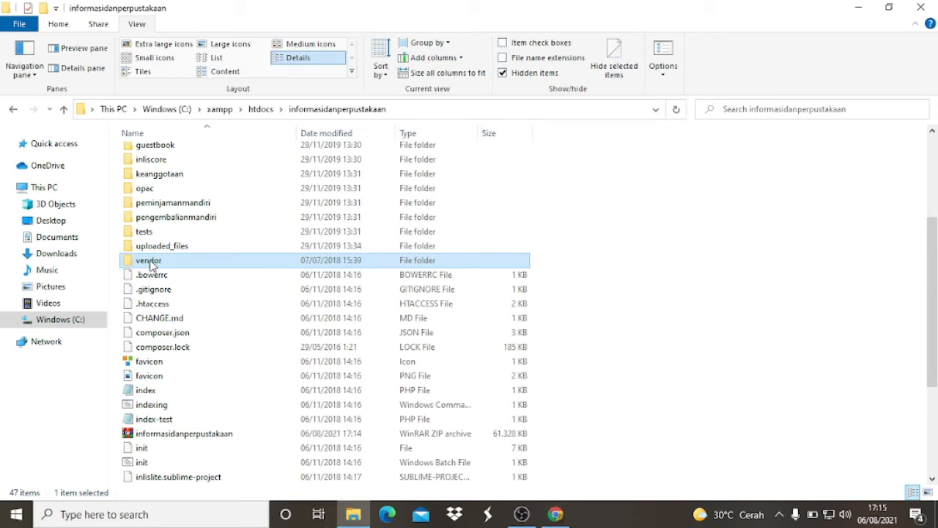
{"action": "double_click", "coordinate": [150, 262]}
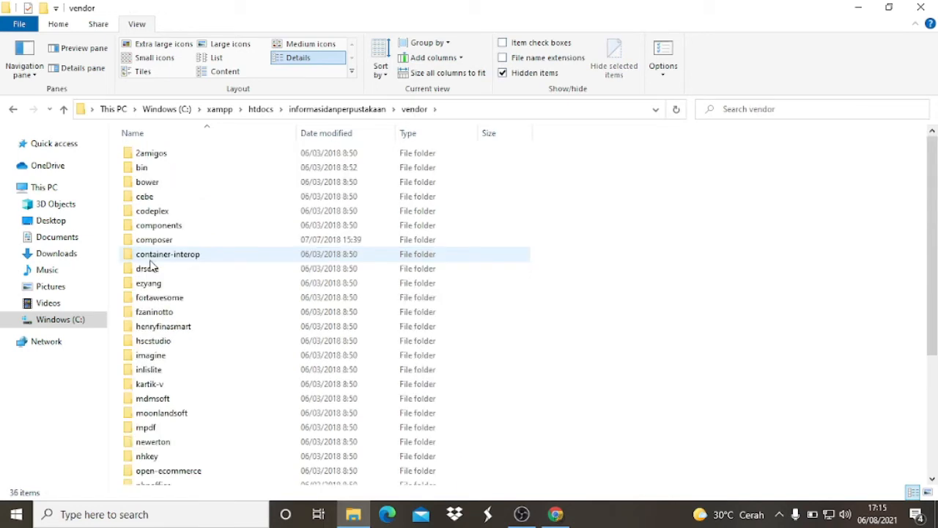
{"action": "scroll", "coordinate": [171, 270], "scroll_direction": "down", "scroll_amount": 4}
{"action": "scroll", "coordinate": [175, 278], "scroll_direction": "up", "scroll_amount": 4}
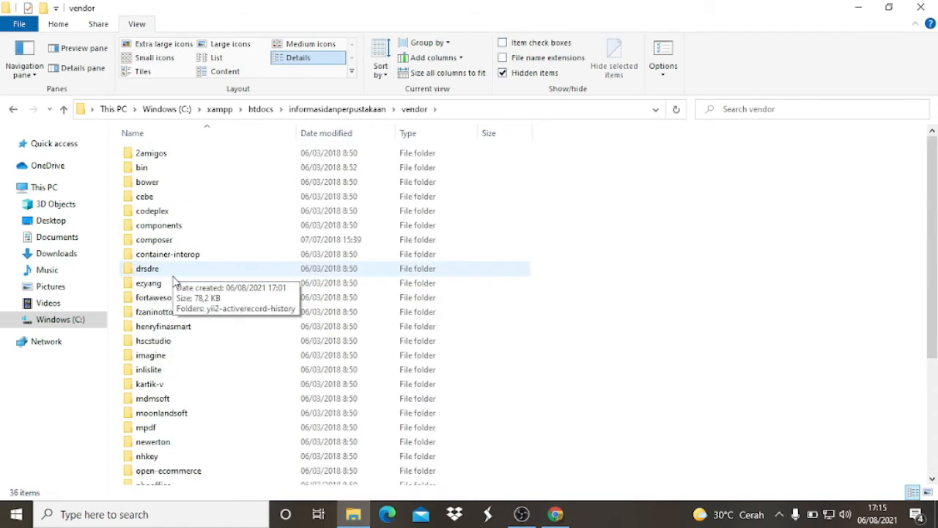
{"action": "left_click", "coordinate": [153, 153]}
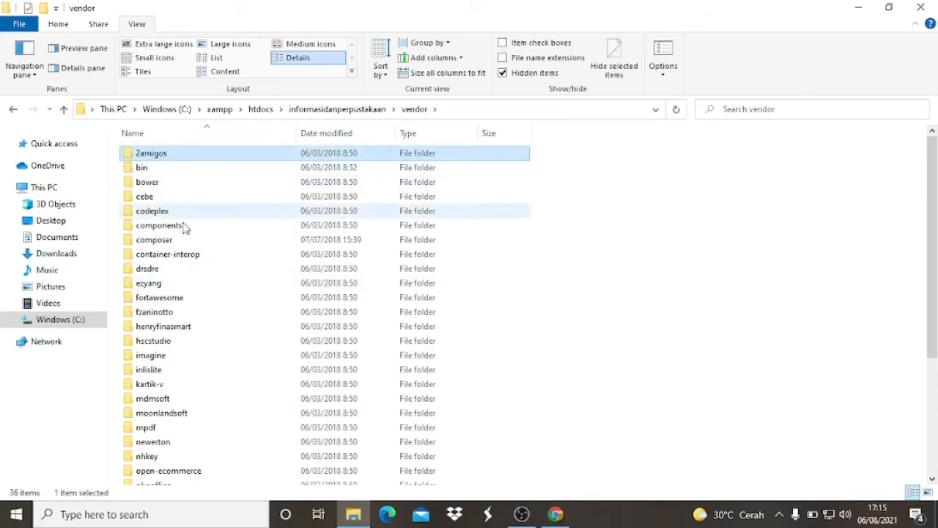
{"action": "scroll", "coordinate": [185, 229], "scroll_direction": "down", "scroll_amount": 4}
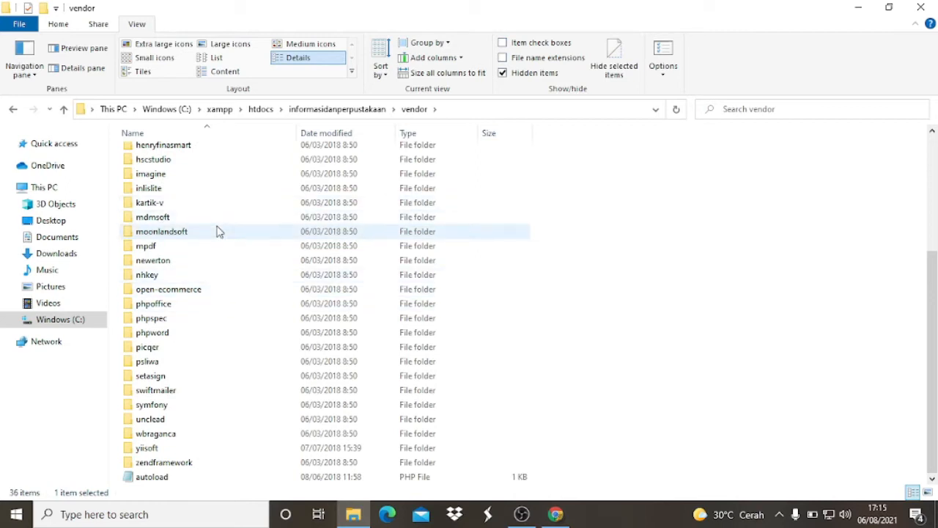
{"action": "left_click", "coordinate": [164, 221], "text": "shift"}
{"action": "scroll", "coordinate": [185, 224], "scroll_direction": "up", "scroll_amount": 1}
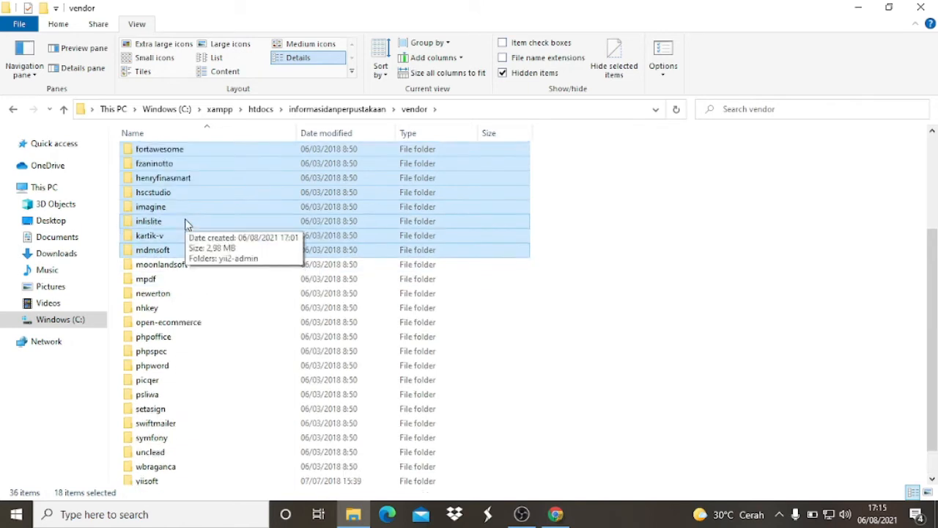
{"action": "scroll", "coordinate": [185, 224], "scroll_direction": "up", "scroll_amount": 4}
- Select the vendor subfolders from 2amigos through mpdf and check their combined size in their properties
{"action": "left_click", "coordinate": [152, 152]}
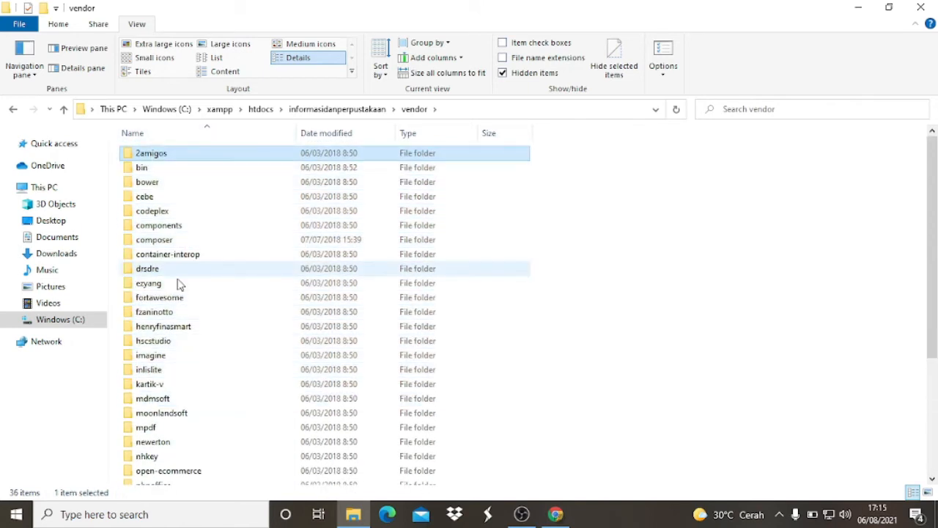
{"action": "left_click", "coordinate": [150, 429], "text": "shift"}
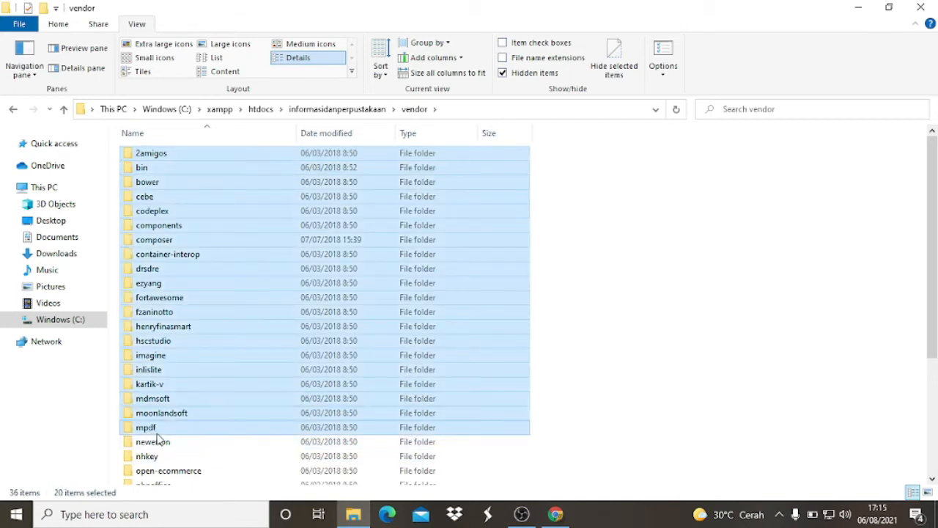
{"action": "left_click", "coordinate": [152, 159]}
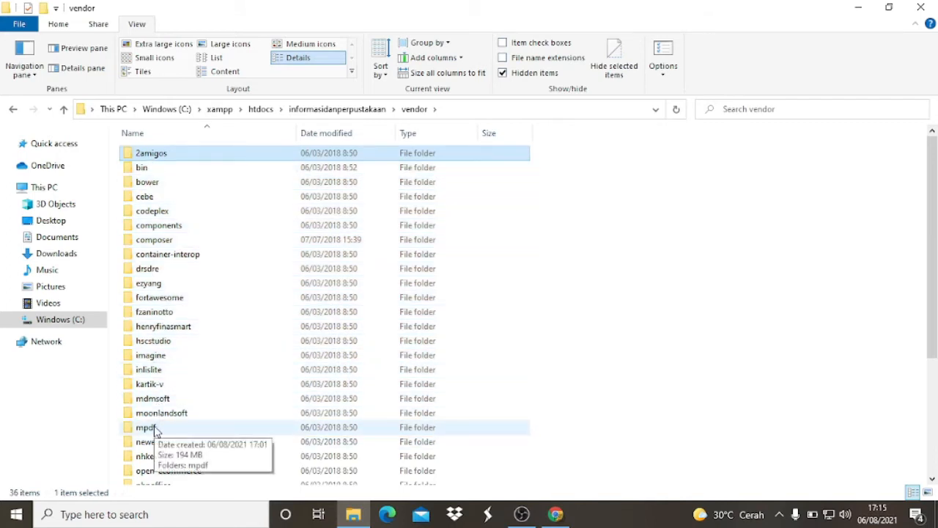
{"action": "left_click", "coordinate": [155, 431], "text": "shift"}
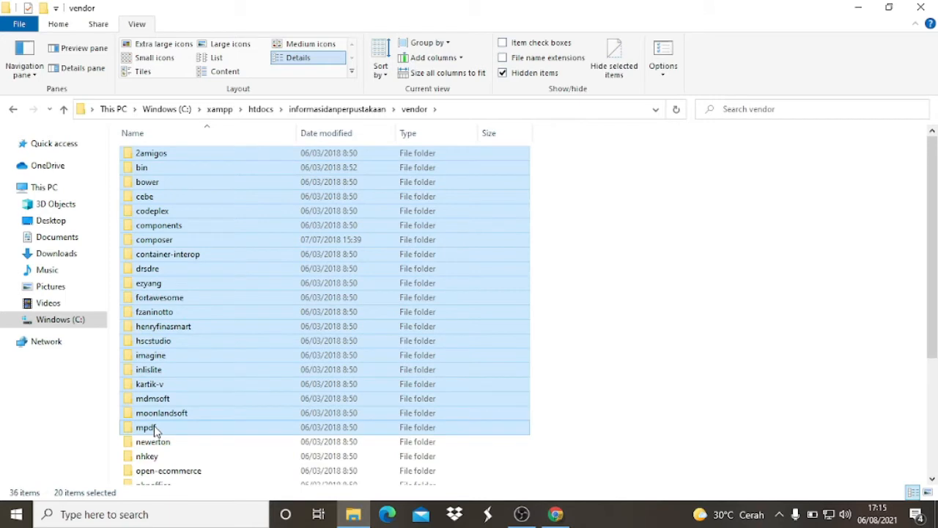
{"action": "right_click", "coordinate": [154, 431]}
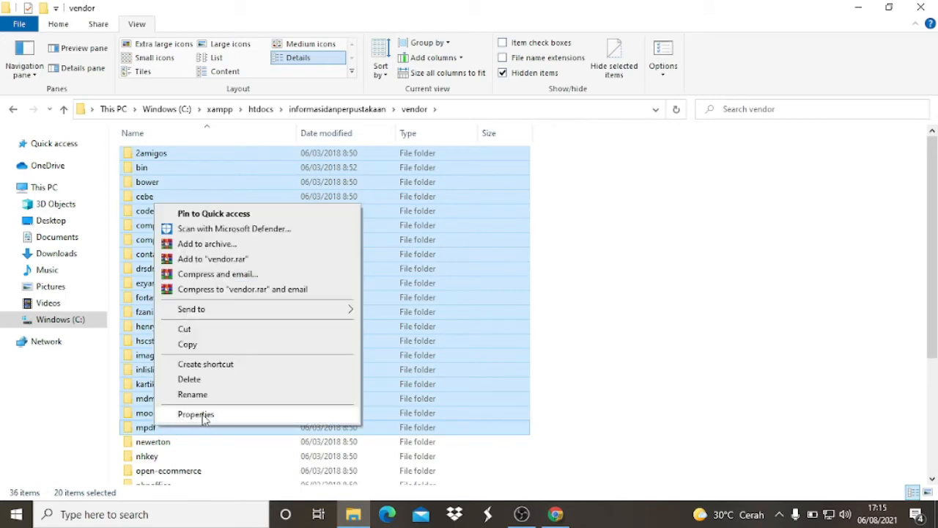
{"action": "left_click", "coordinate": [196, 414]}
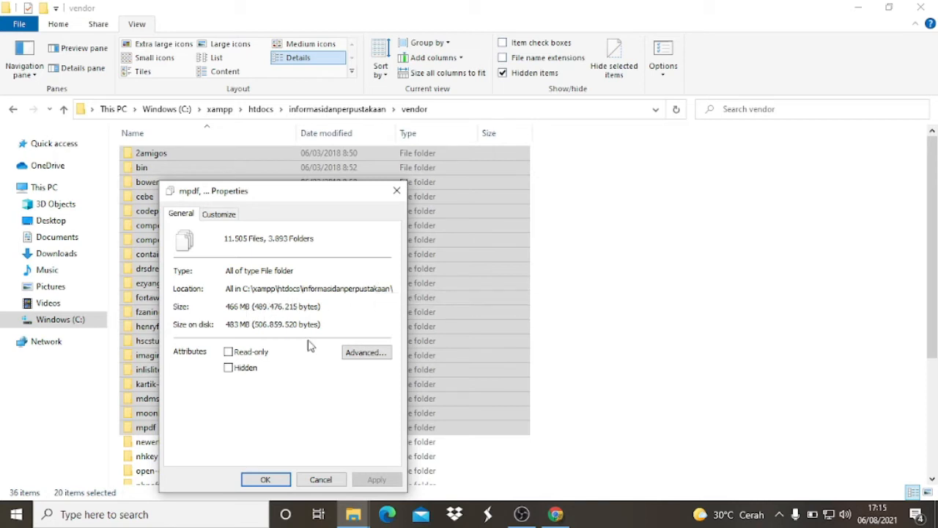
{"action": "left_click", "coordinate": [272, 480]}
- Examine which items in the vendor folder are inside the selection and which remain for another archive
{"action": "scroll", "coordinate": [220, 318], "scroll_direction": "down", "scroll_amount": 3}
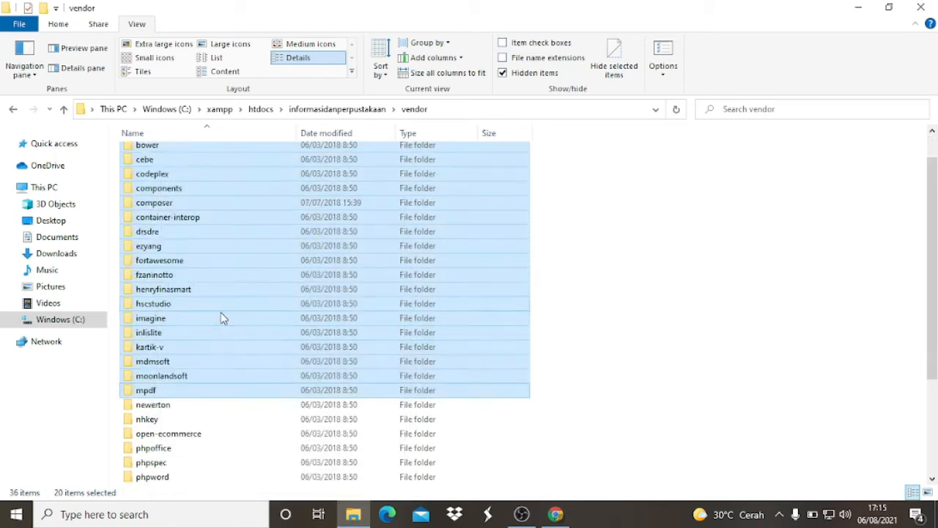
{"action": "scroll", "coordinate": [220, 318], "scroll_direction": "up", "scroll_amount": 3}
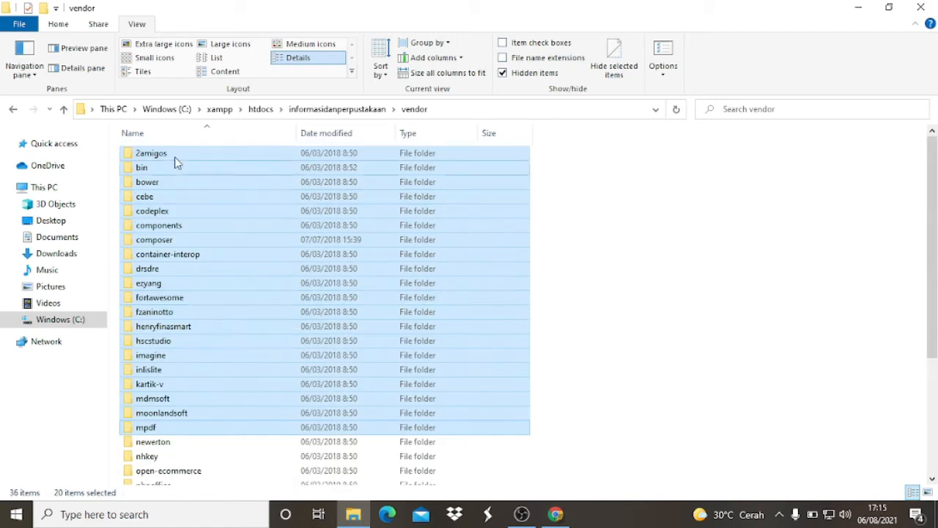
{"action": "scroll", "coordinate": [176, 296], "scroll_direction": "down", "scroll_amount": 2}
{"action": "scroll", "coordinate": [166, 345], "scroll_direction": "down", "scroll_amount": 2}
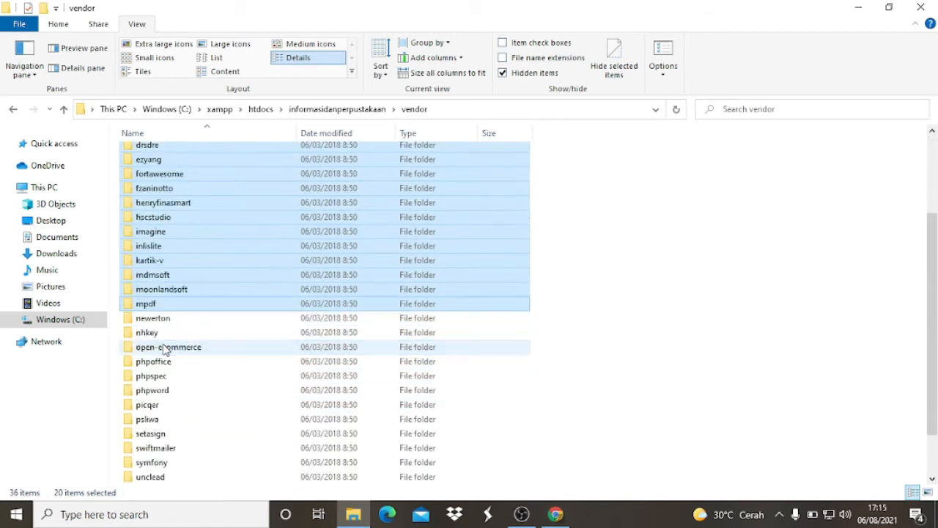
{"action": "scroll", "coordinate": [165, 348], "scroll_direction": "down", "scroll_amount": 1}
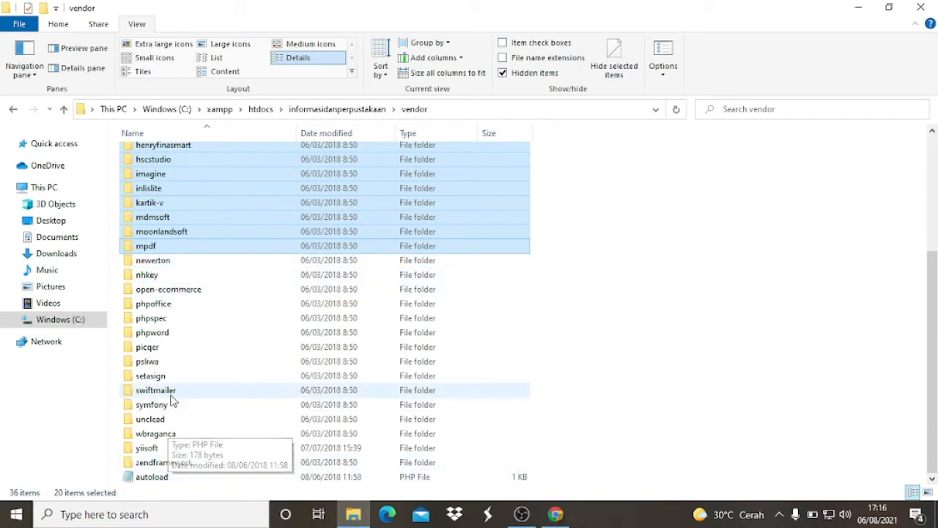
{"action": "scroll", "coordinate": [196, 391], "scroll_direction": "up", "scroll_amount": 2}
{"action": "scroll", "coordinate": [196, 390], "scroll_direction": "up", "scroll_amount": 3}
{"action": "scroll", "coordinate": [188, 360], "scroll_direction": "down", "scroll_amount": 3}
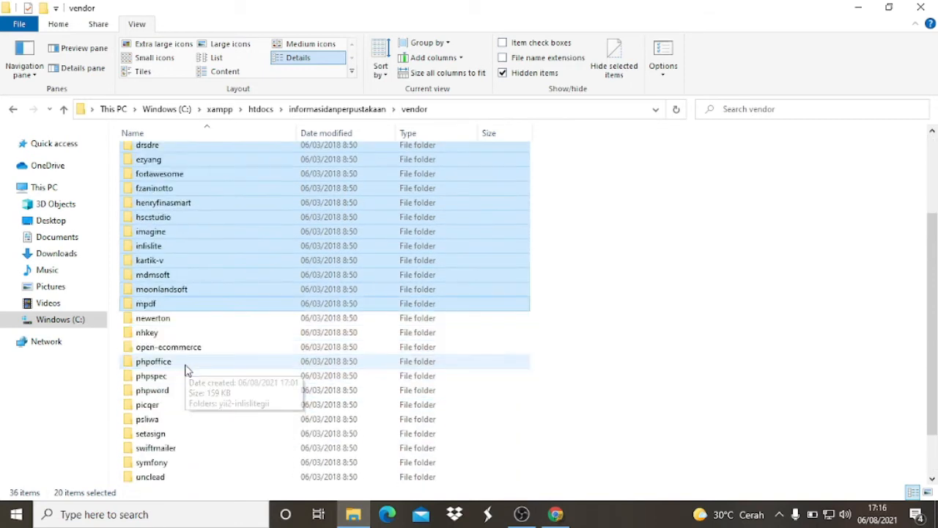
{"action": "scroll", "coordinate": [188, 371], "scroll_direction": "up", "scroll_amount": 1}
{"action": "scroll", "coordinate": [185, 370], "scroll_direction": "up", "scroll_amount": 2}
{"action": "scroll", "coordinate": [186, 374], "scroll_direction": "down", "scroll_amount": 3}
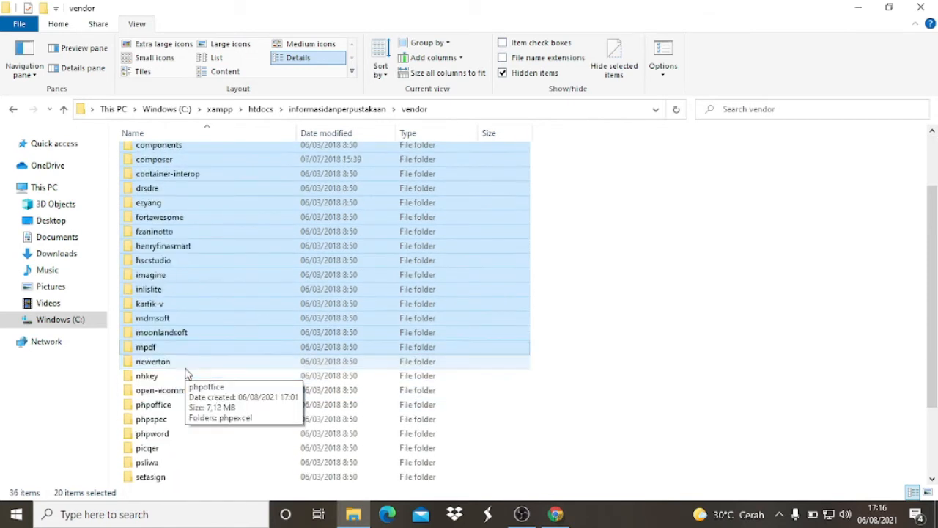
{"action": "scroll", "coordinate": [185, 374], "scroll_direction": "down", "scroll_amount": 1}
{"action": "scroll", "coordinate": [186, 372], "scroll_direction": "up", "scroll_amount": 4}
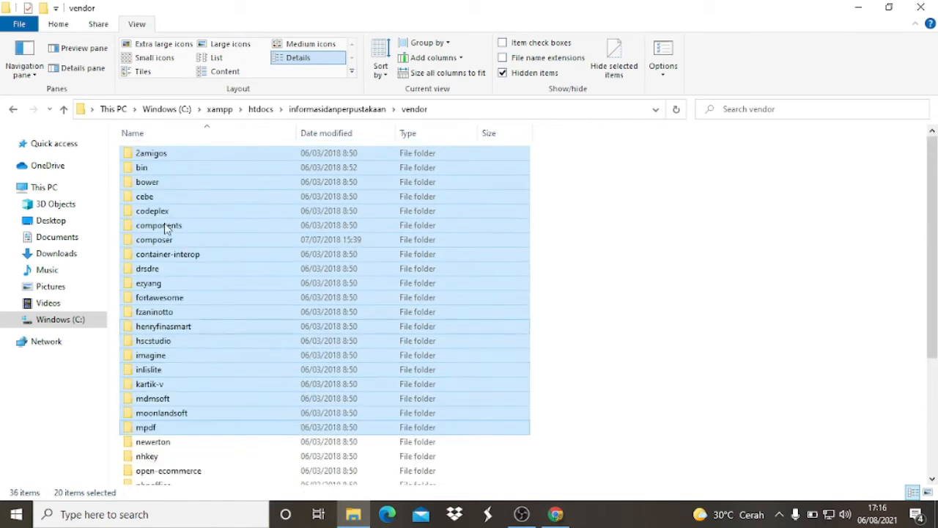
- Compress the selected vendor subfolders, 2amigos through mpdf, into a ZIP archive named vendor1.zip
{"action": "right_click", "coordinate": [167, 156]}
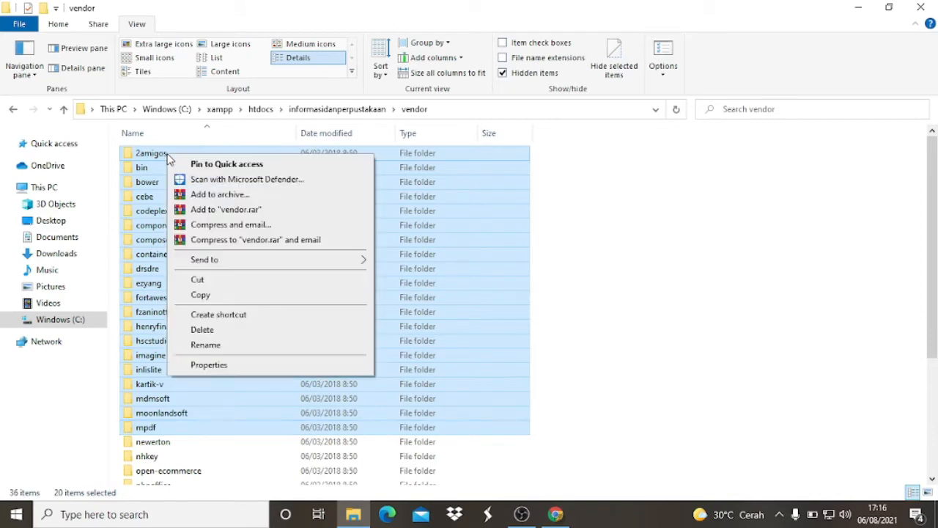
{"action": "left_click", "coordinate": [220, 194]}
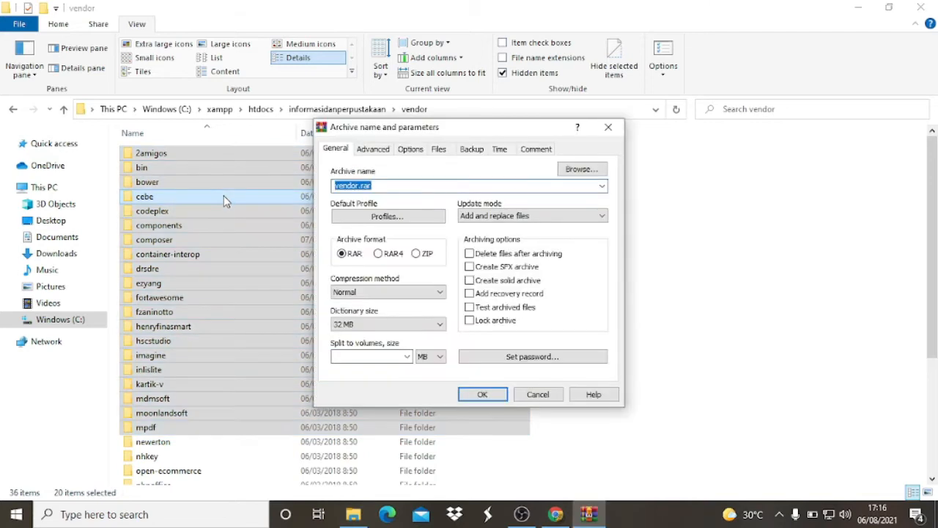
{"action": "left_click", "coordinate": [417, 253]}
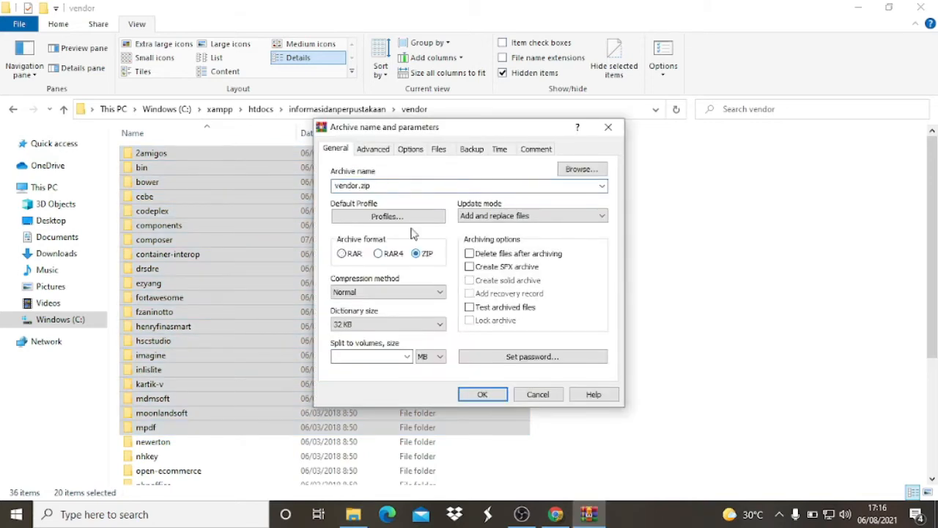
{"action": "left_click", "coordinate": [358, 185]}
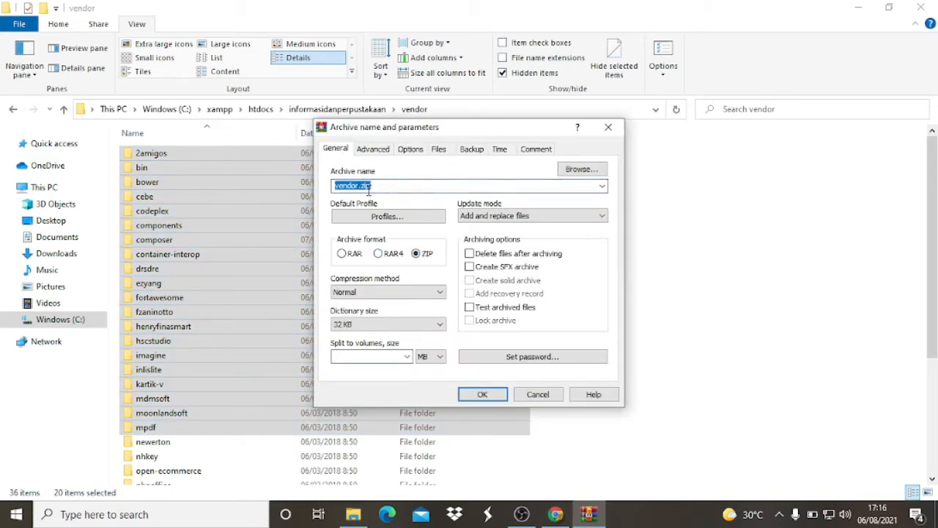
{"action": "left_click", "coordinate": [357, 186]}
{"action": "type", "text": "1"}
{"action": "left_click", "coordinate": [484, 396]}
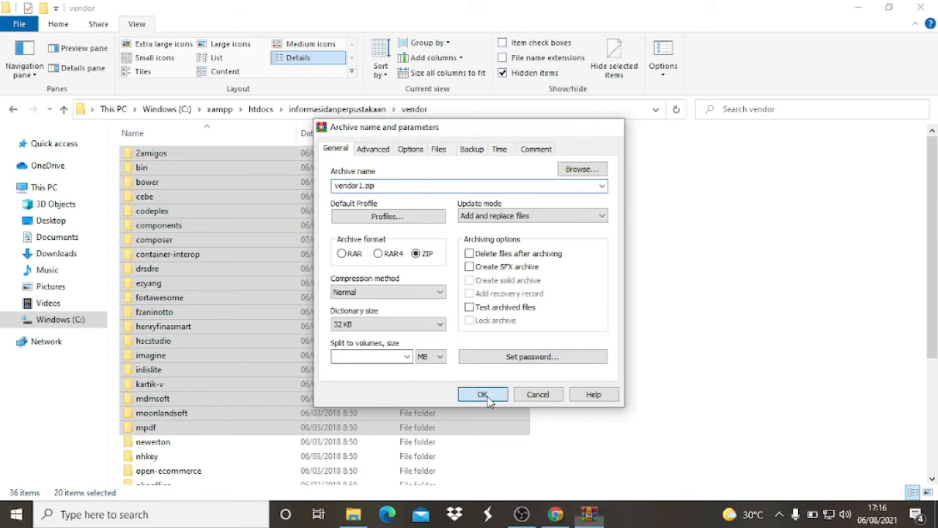
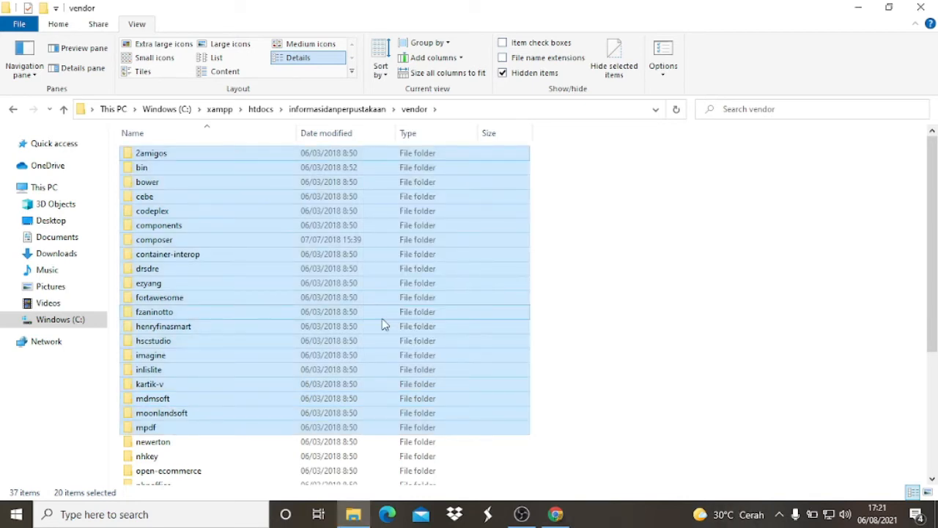
- Compress the remaining vendor items, newerton through autoload, into a ZIP archive named vendor2.zip
{"action": "key", "text": "End"}
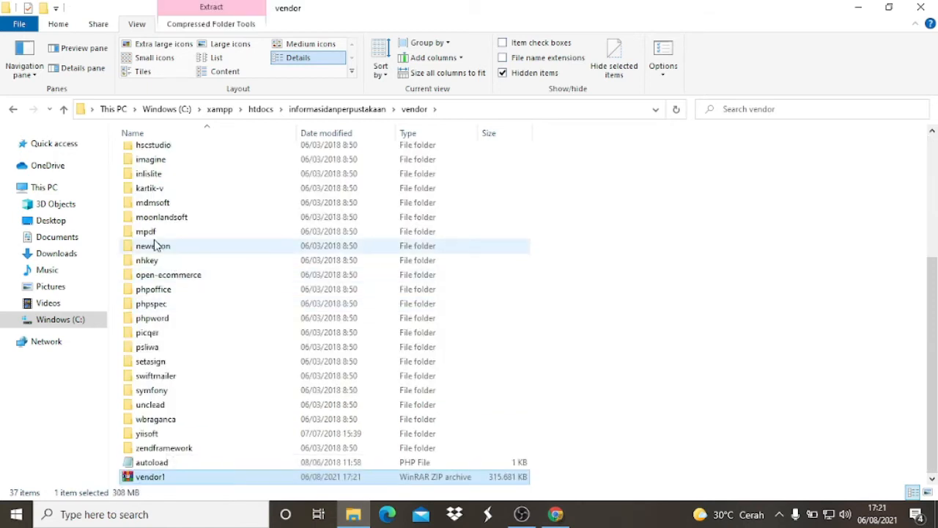
{"action": "left_click", "coordinate": [153, 233]}
{"action": "left_click", "coordinate": [157, 247]}
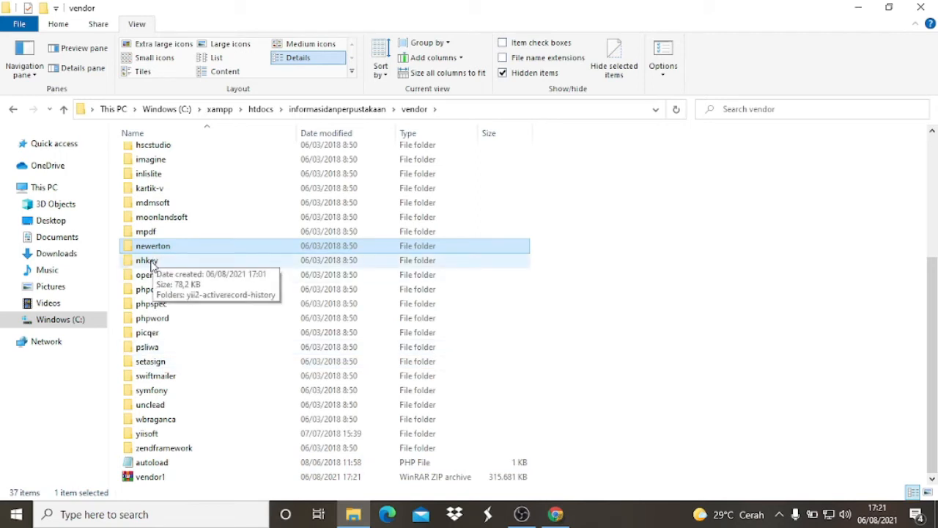
{"action": "left_click", "coordinate": [162, 469], "text": "shift"}
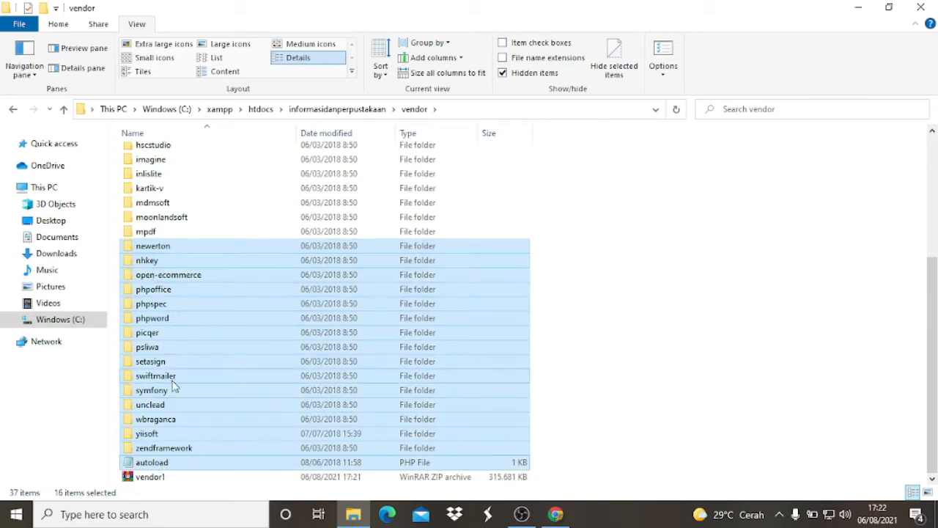
{"action": "right_click", "coordinate": [182, 251]}
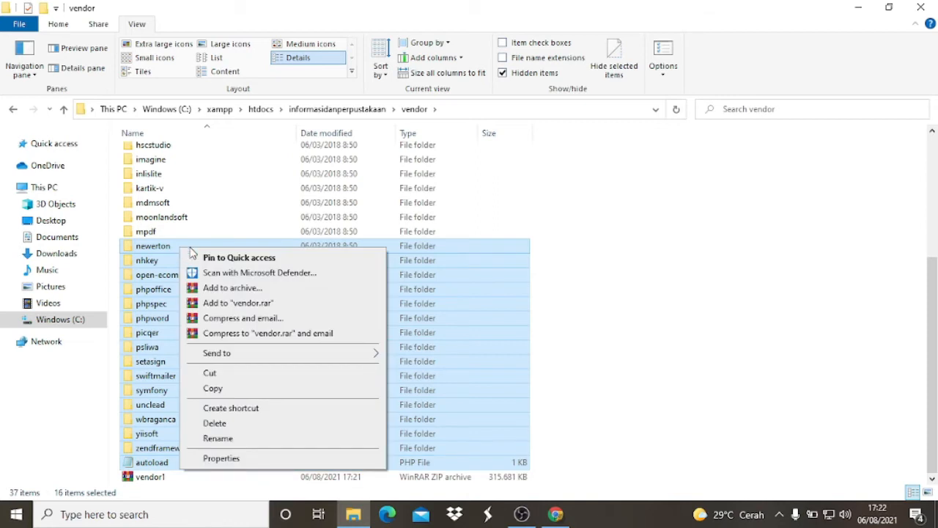
{"action": "left_click", "coordinate": [231, 292]}
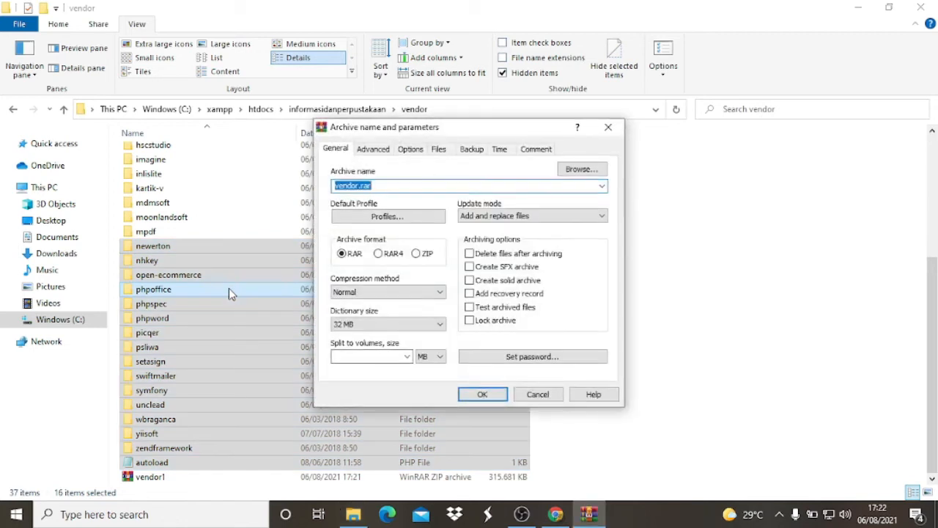
{"action": "left_click", "coordinate": [430, 253]}
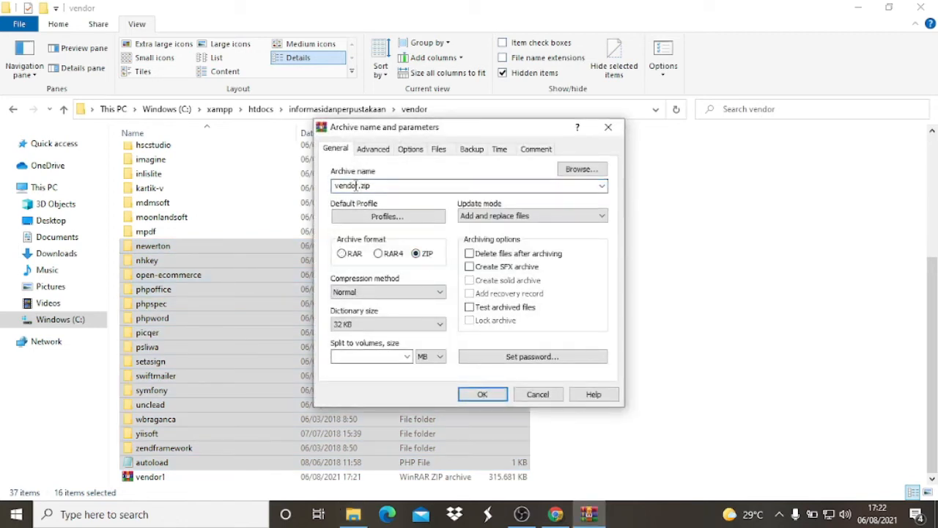
{"action": "double_click", "coordinate": [357, 185]}
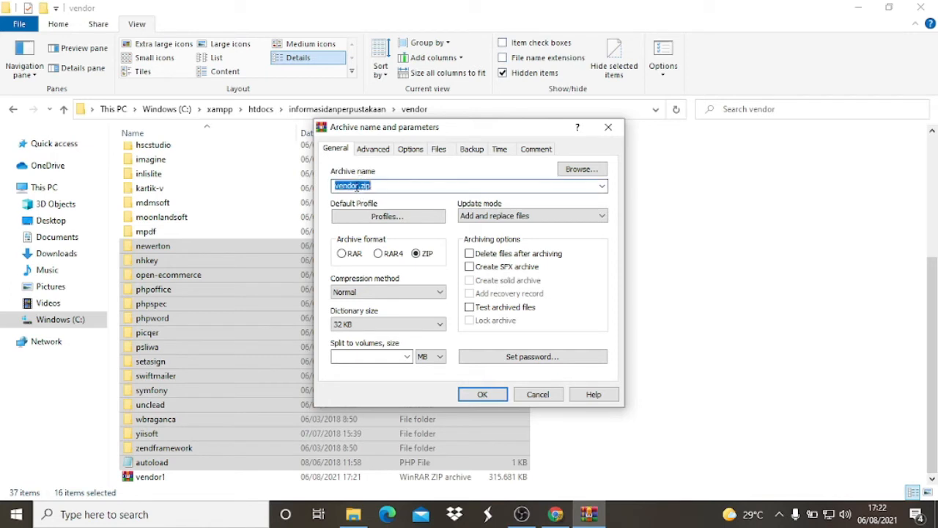
{"action": "left_click", "coordinate": [357, 185]}
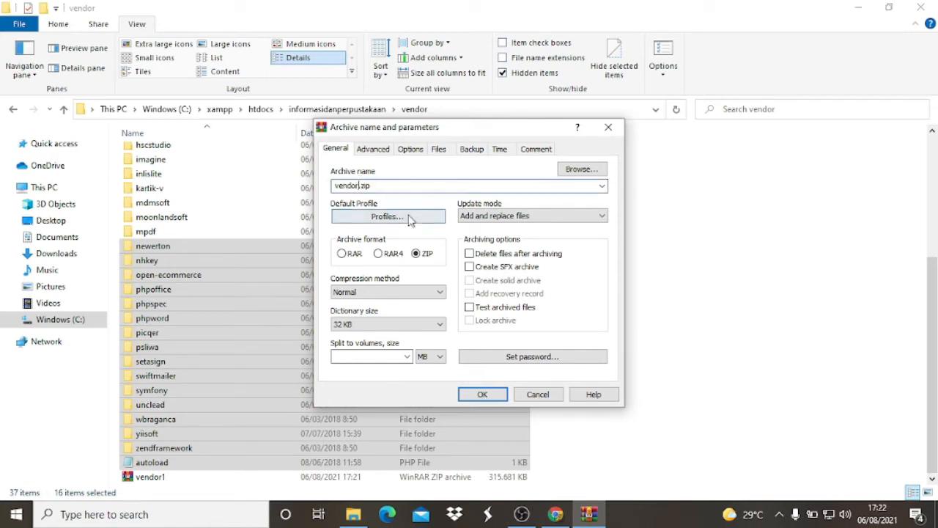
{"action": "type", "text": "2"}
{"action": "left_click", "coordinate": [487, 394]}
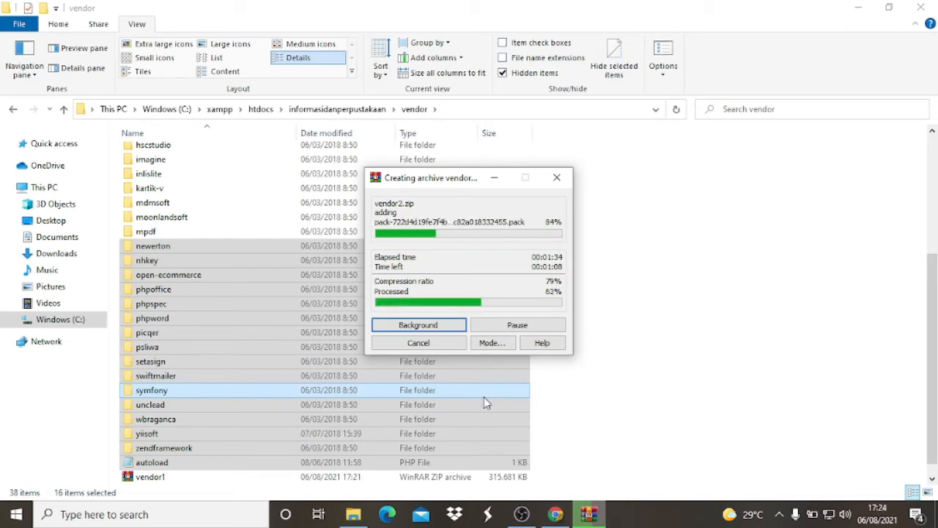
- Check the vendor1 and vendor2 archives in the vendor folder, and locate the informasidanperpustakaan archive in the parent folder
{"action": "left_click", "coordinate": [558, 515]}
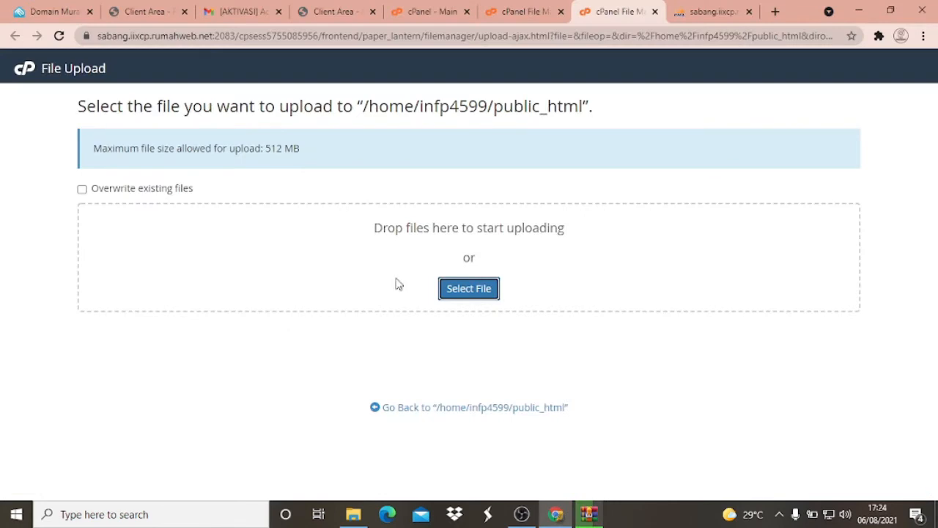
{"action": "left_click", "coordinate": [353, 514]}
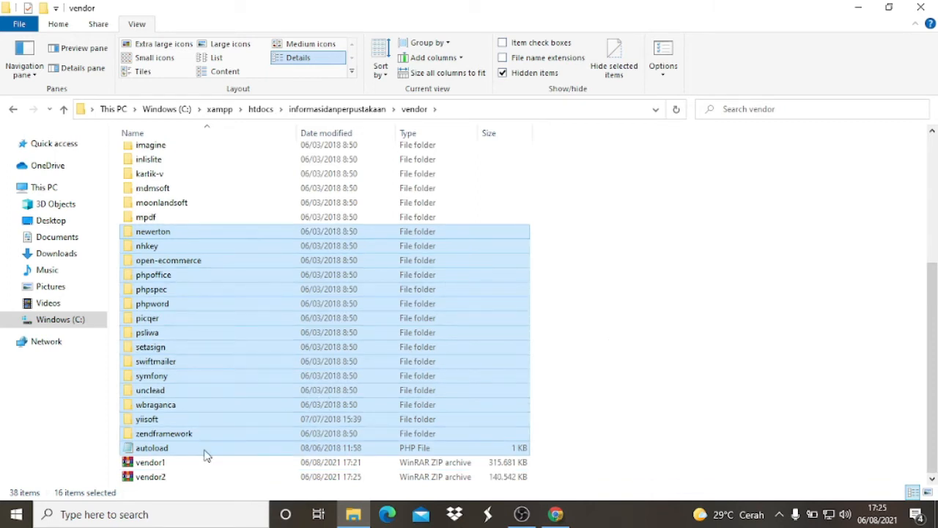
{"action": "left_click", "coordinate": [163, 463]}
{"action": "left_click", "coordinate": [162, 478]}
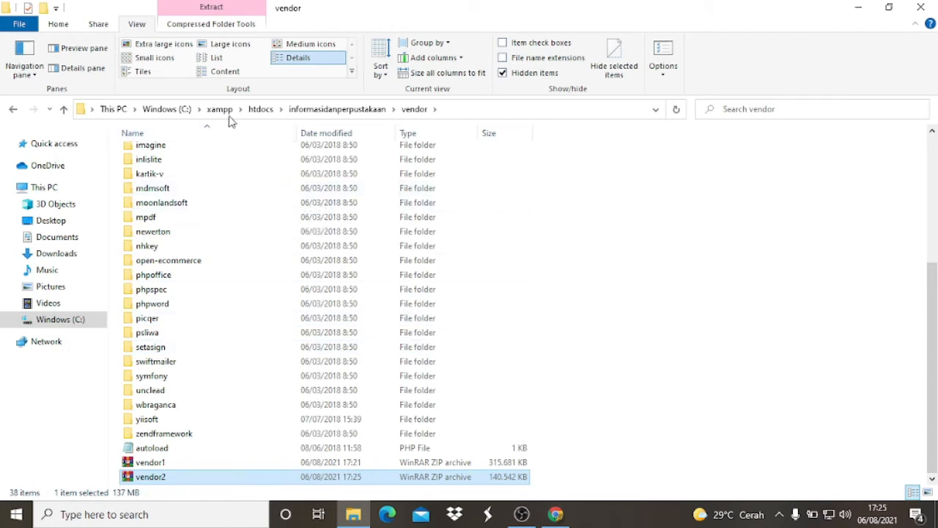
{"action": "left_click", "coordinate": [316, 108]}
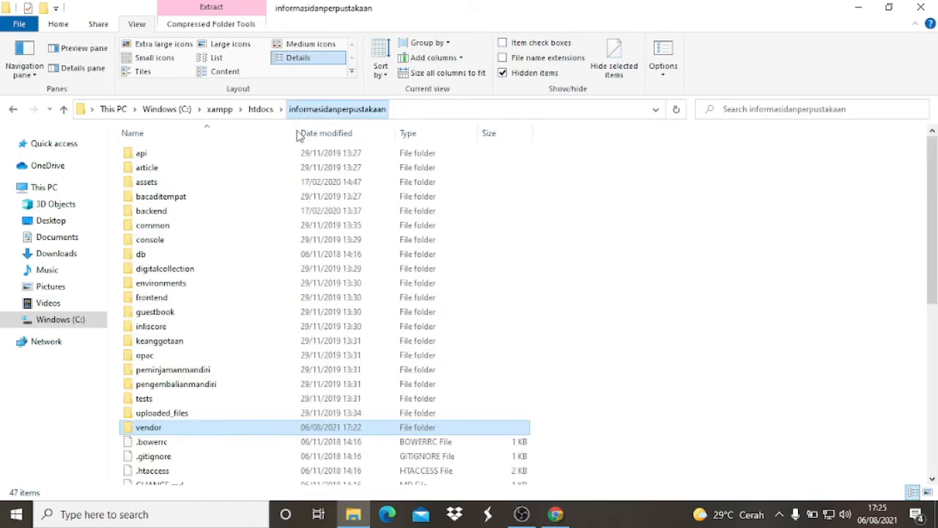
{"action": "scroll", "coordinate": [226, 279], "scroll_direction": "down", "scroll_amount": 7}
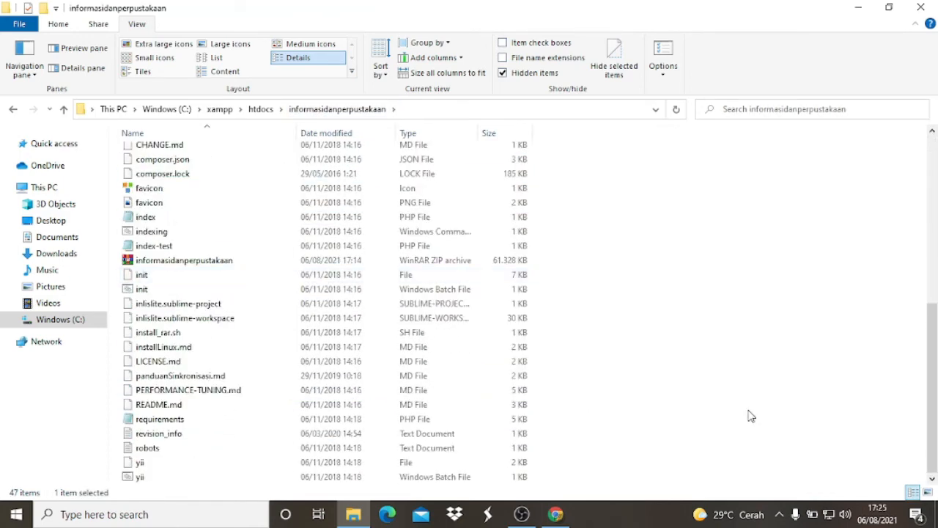
- Switch to Chrome, close the old File Upload page, and open a new one for public_html from the cPanel File Manager
{"action": "left_click", "coordinate": [559, 517]}
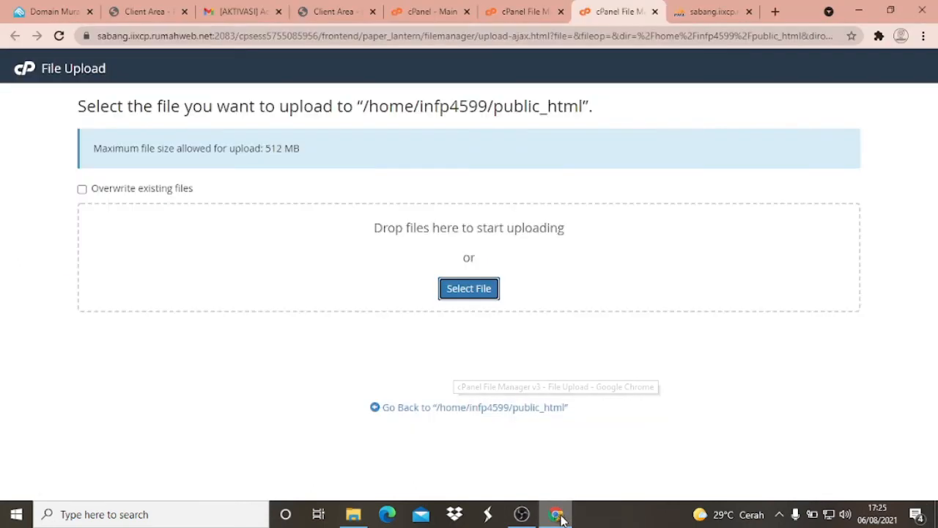
{"action": "left_click", "coordinate": [654, 12]}
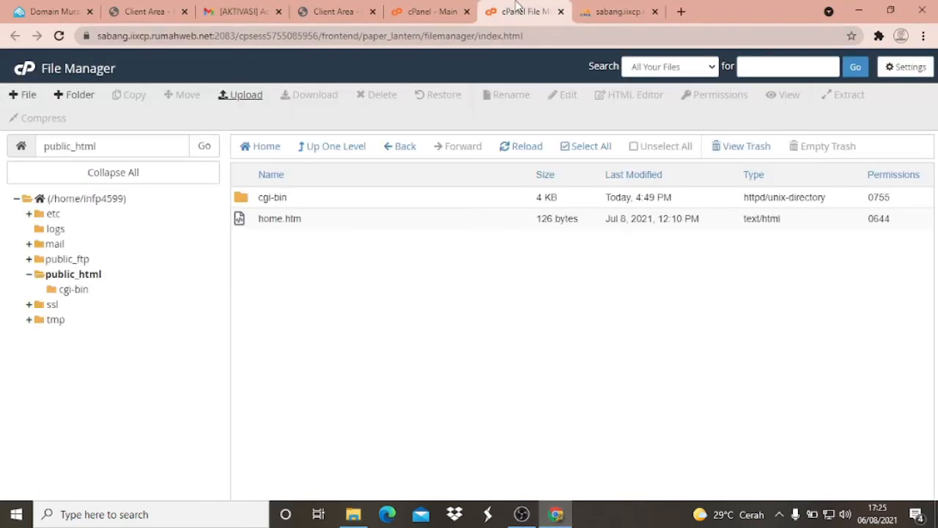
{"action": "left_click", "coordinate": [89, 281]}
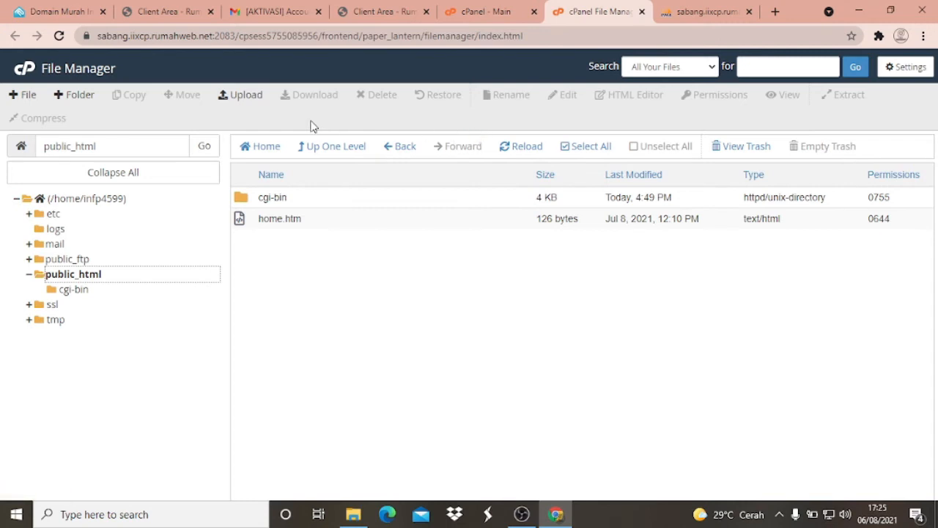
{"action": "left_click", "coordinate": [243, 99]}
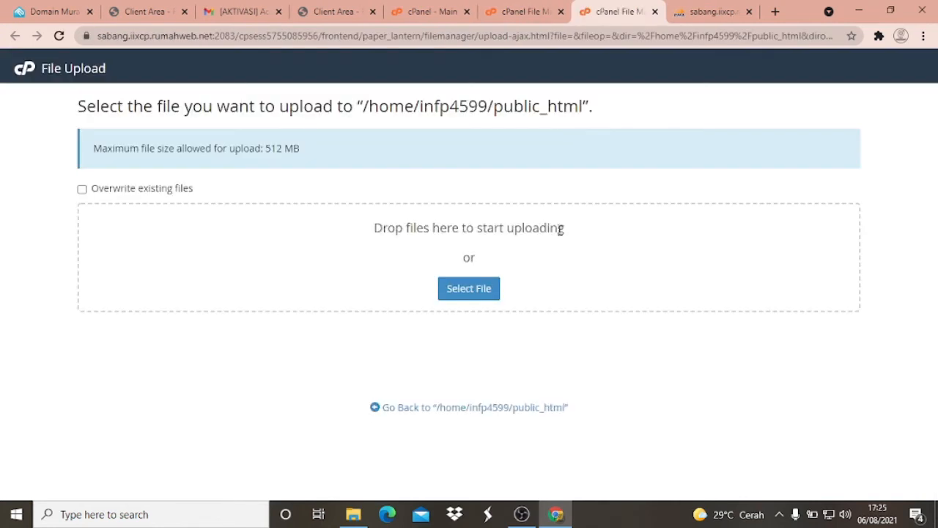
- Upload informasidanperpustakaan.zip from C:\xampp\htdocs\informasidanperpustakaan to public_html and return to the folder listing
{"action": "left_click", "coordinate": [473, 295]}
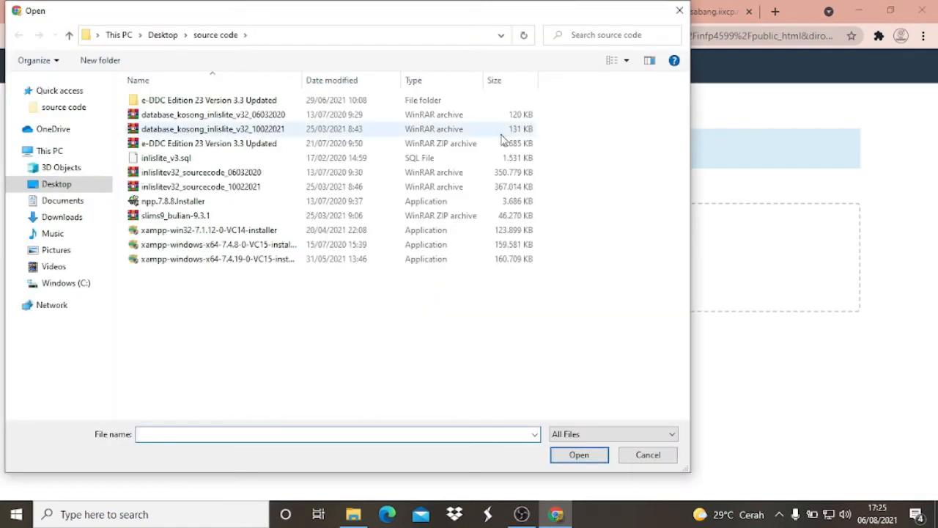
{"action": "left_click", "coordinate": [84, 286]}
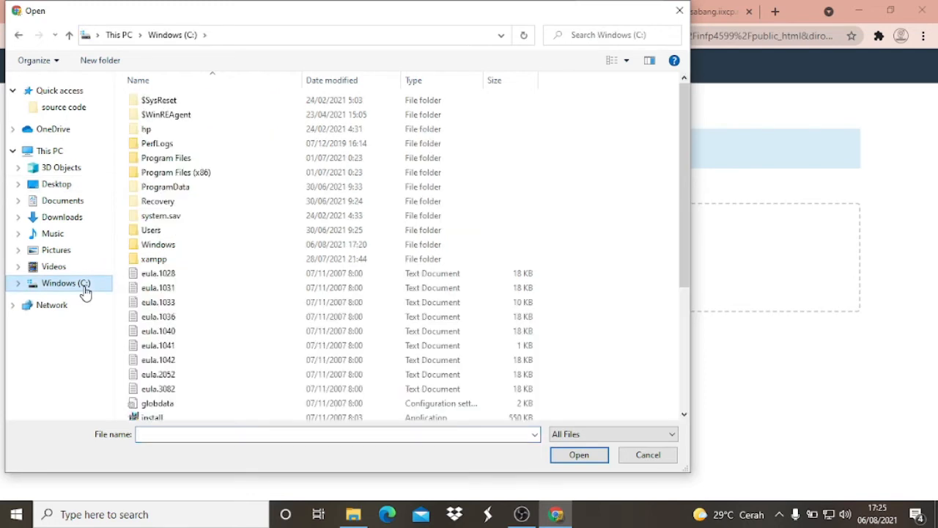
{"action": "double_click", "coordinate": [156, 260]}
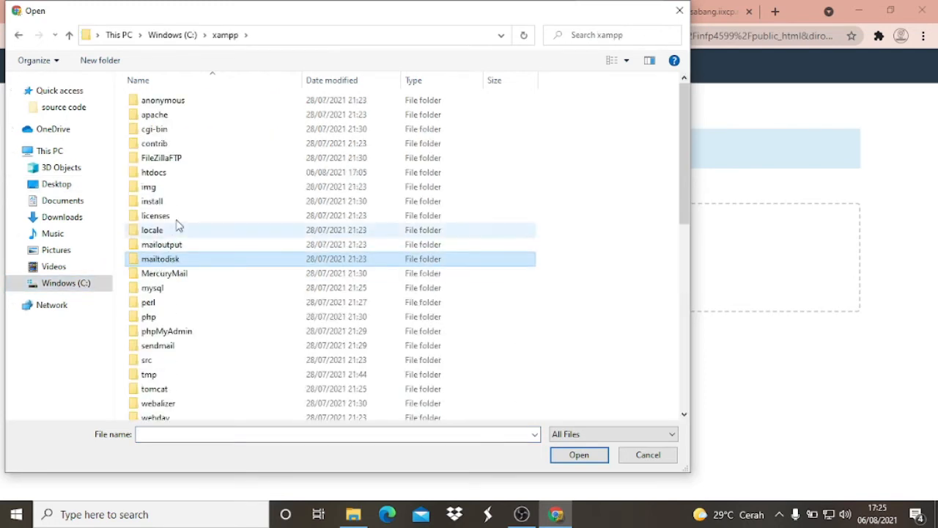
{"action": "double_click", "coordinate": [155, 173]}
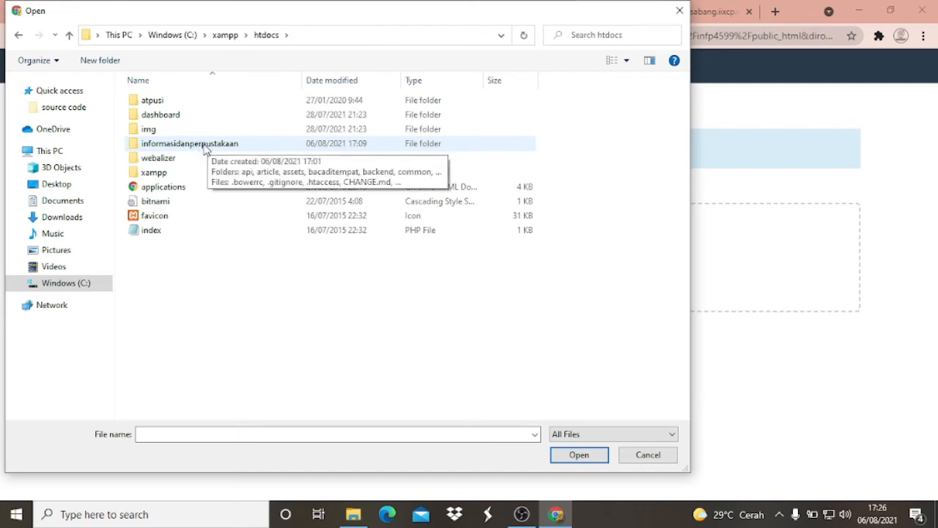
{"action": "double_click", "coordinate": [205, 145]}
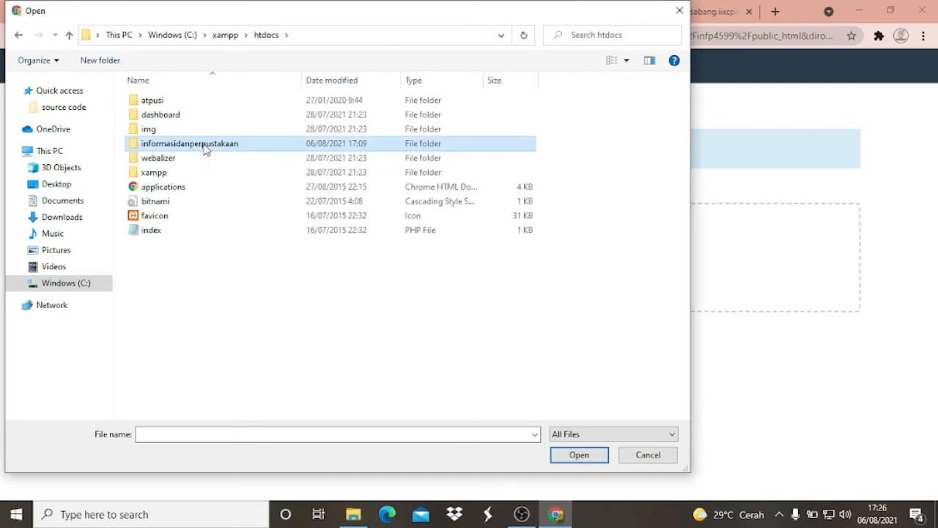
{"action": "scroll", "coordinate": [206, 183], "scroll_direction": "down", "scroll_amount": 1}
{"action": "scroll", "coordinate": [205, 189], "scroll_direction": "down", "scroll_amount": 5}
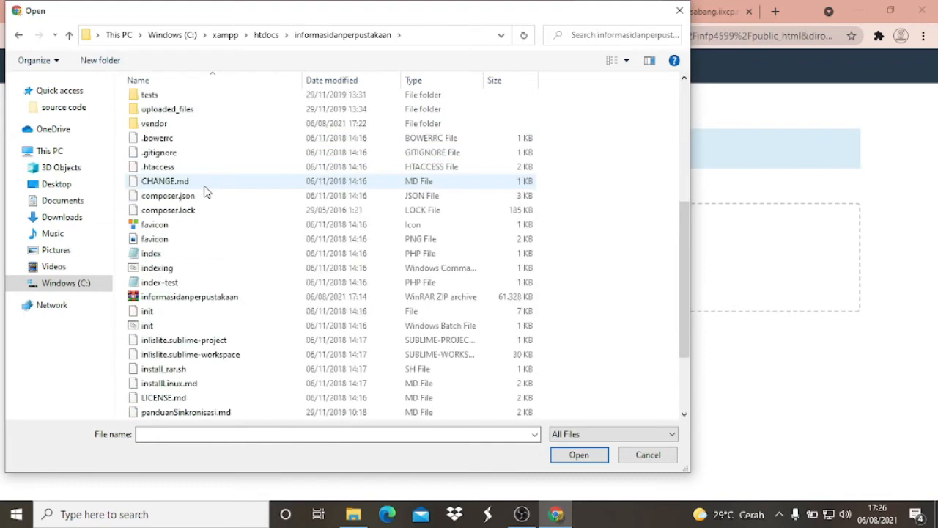
{"action": "scroll", "coordinate": [206, 190], "scroll_direction": "down", "scroll_amount": 3}
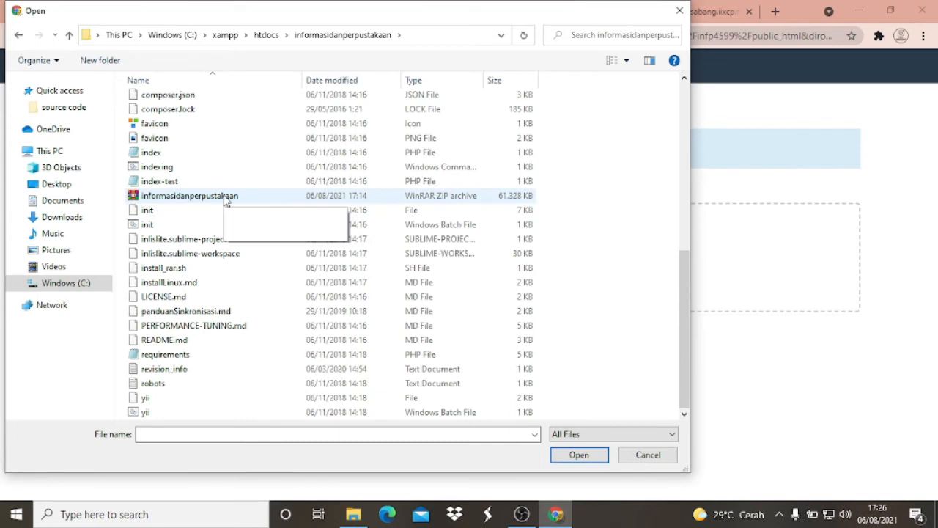
{"action": "left_click", "coordinate": [176, 197]}
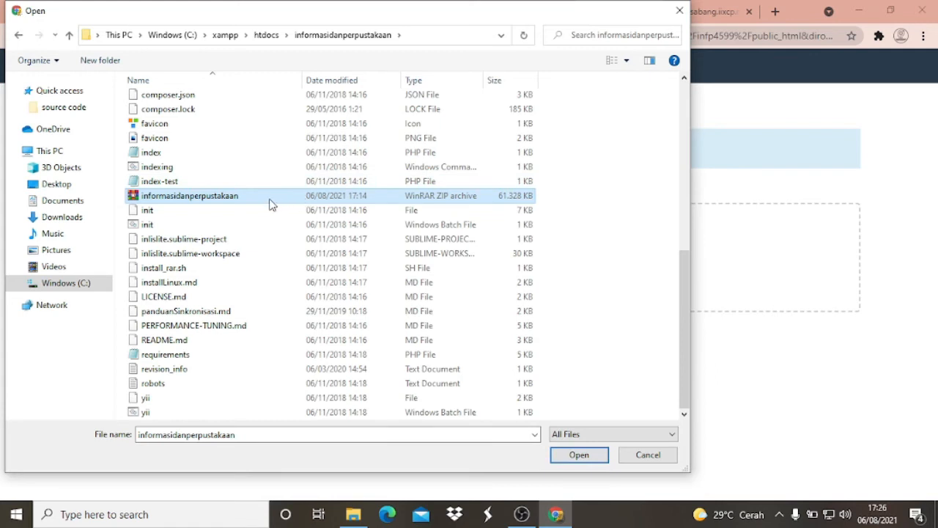
{"action": "left_click", "coordinate": [580, 460]}
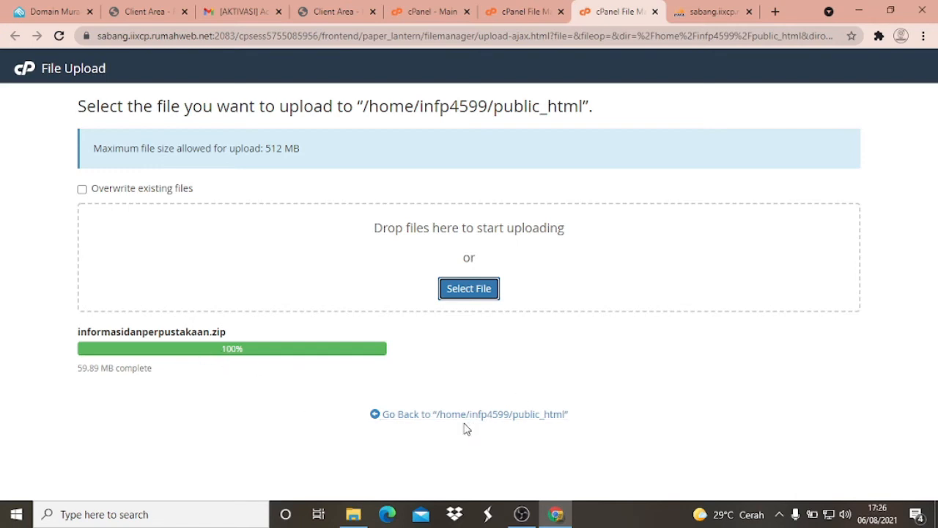
{"action": "left_click", "coordinate": [433, 416]}
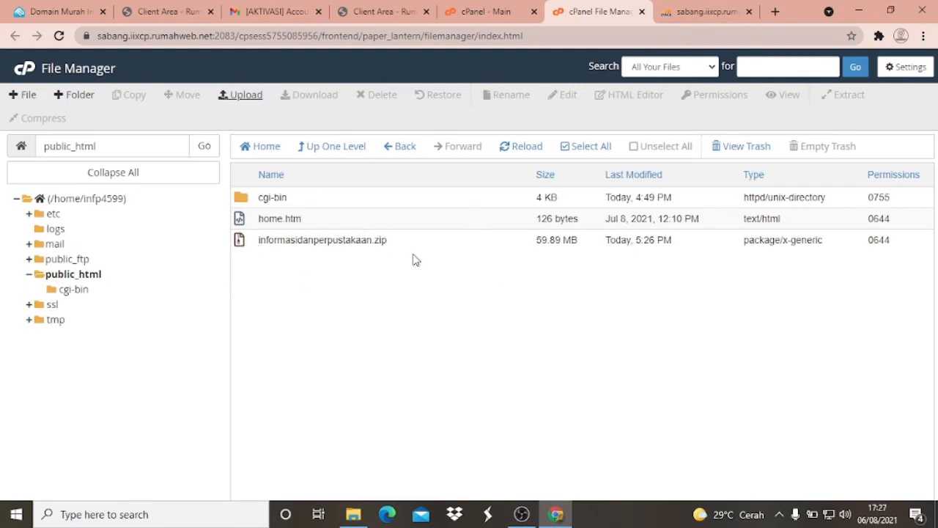
- Upload vendor1.zip from the vendor subfolder of informasidanperpustakaan to public_html
{"action": "left_click", "coordinate": [247, 97]}
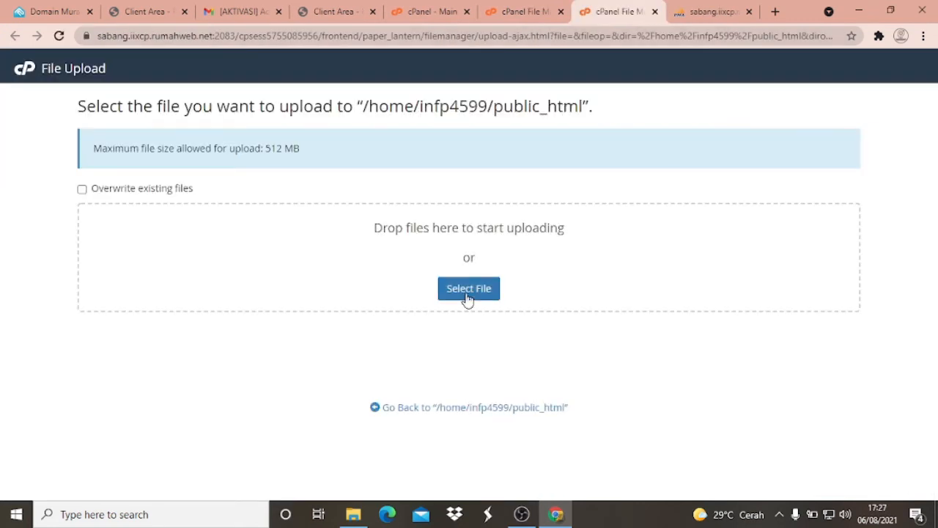
{"action": "left_click", "coordinate": [466, 289]}
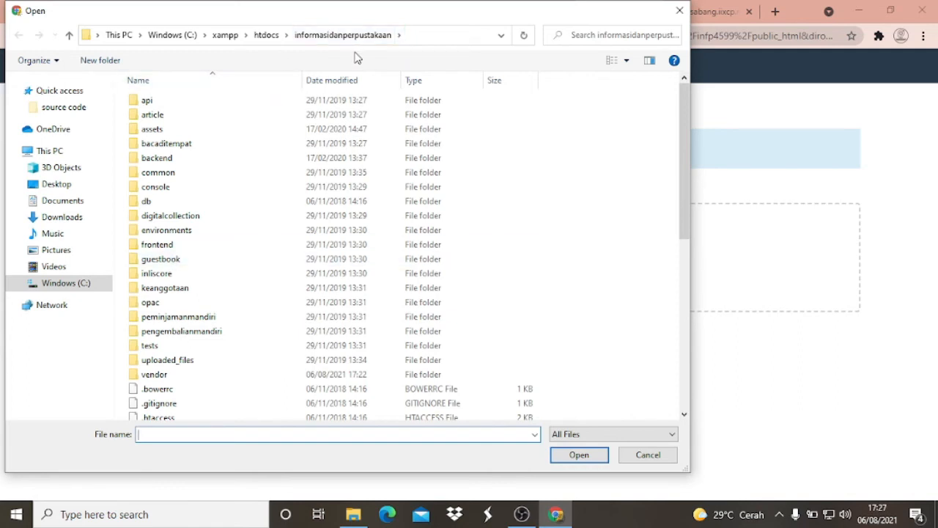
{"action": "scroll", "coordinate": [243, 285], "scroll_direction": "down", "scroll_amount": 8}
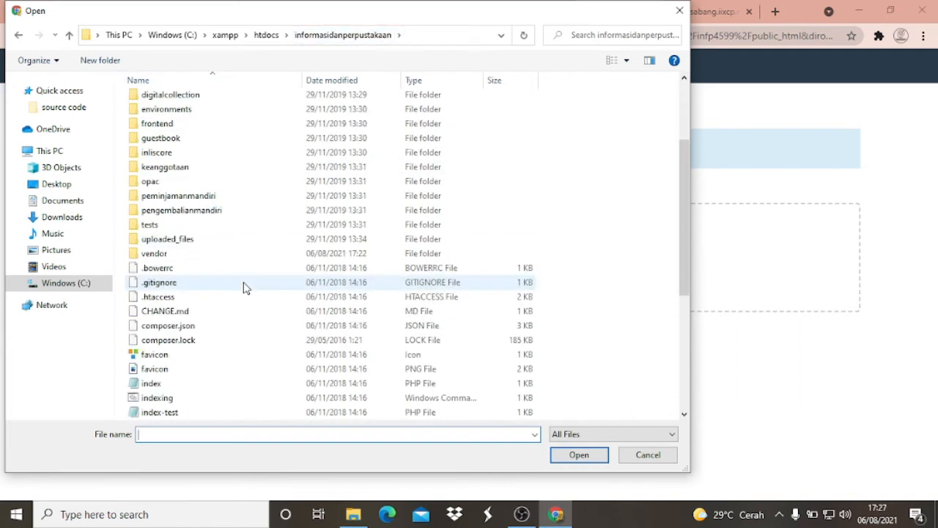
{"action": "scroll", "coordinate": [244, 287], "scroll_direction": "down", "scroll_amount": 1}
{"action": "scroll", "coordinate": [235, 269], "scroll_direction": "up", "scroll_amount": 6}
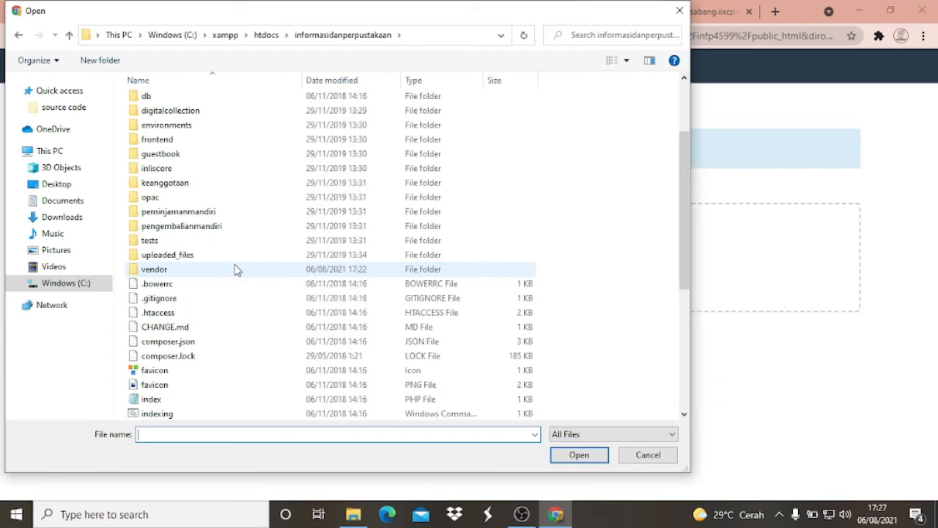
{"action": "double_click", "coordinate": [165, 271]}
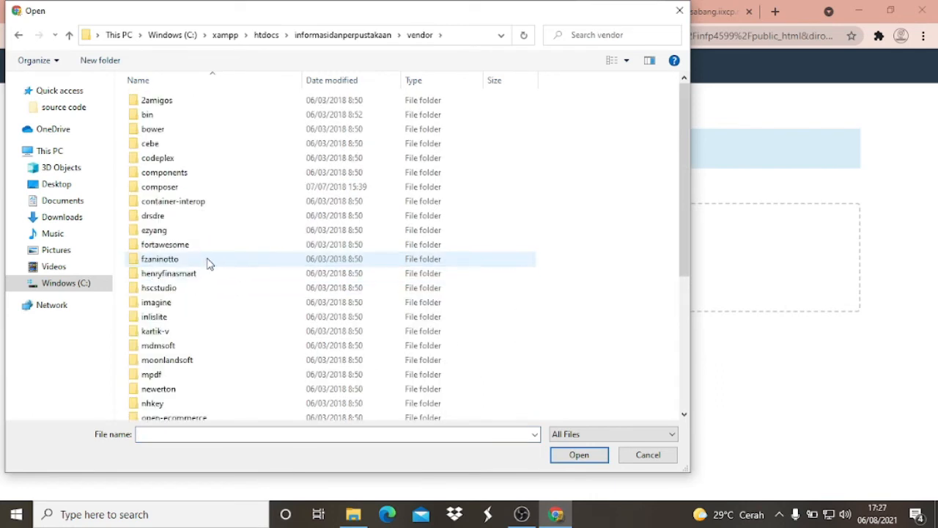
{"action": "scroll", "coordinate": [207, 262], "scroll_direction": "down", "scroll_amount": 5}
{"action": "left_click", "coordinate": [170, 399]}
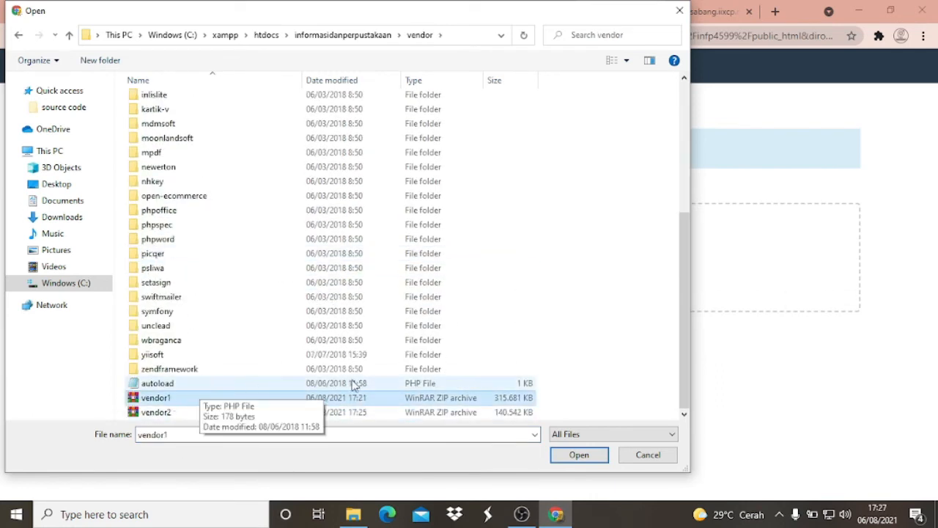
{"action": "left_click", "coordinate": [581, 455]}
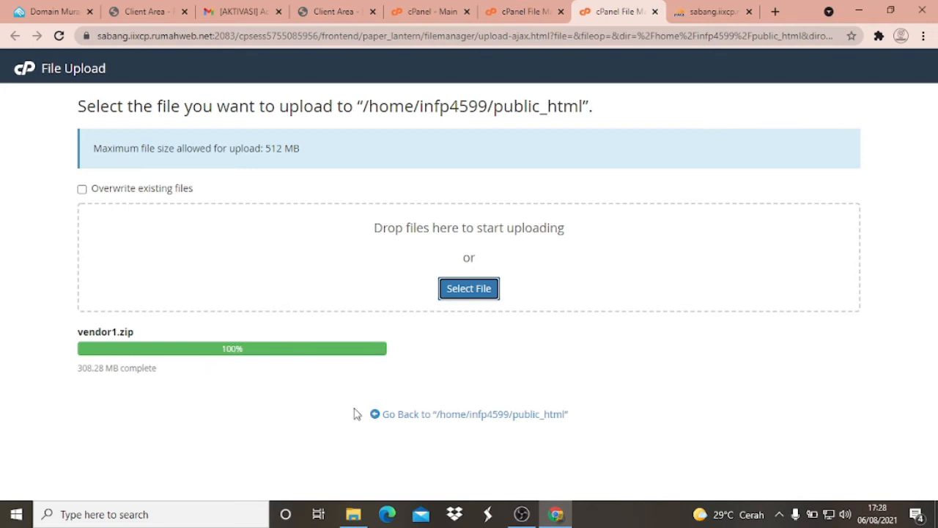
- Upload vendor2.zip from the local vendor folder to public_html and return to the folder listing
{"action": "left_click", "coordinate": [452, 417]}
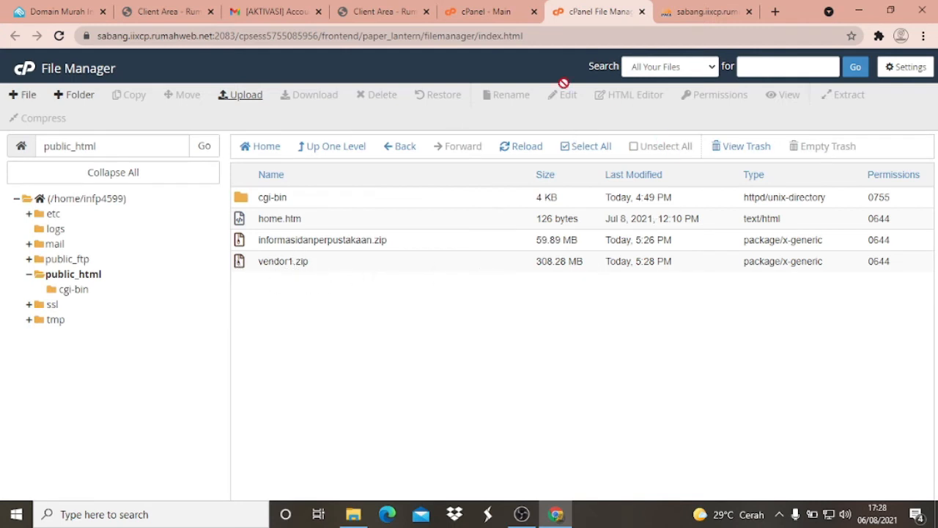
{"action": "left_click", "coordinate": [242, 103]}
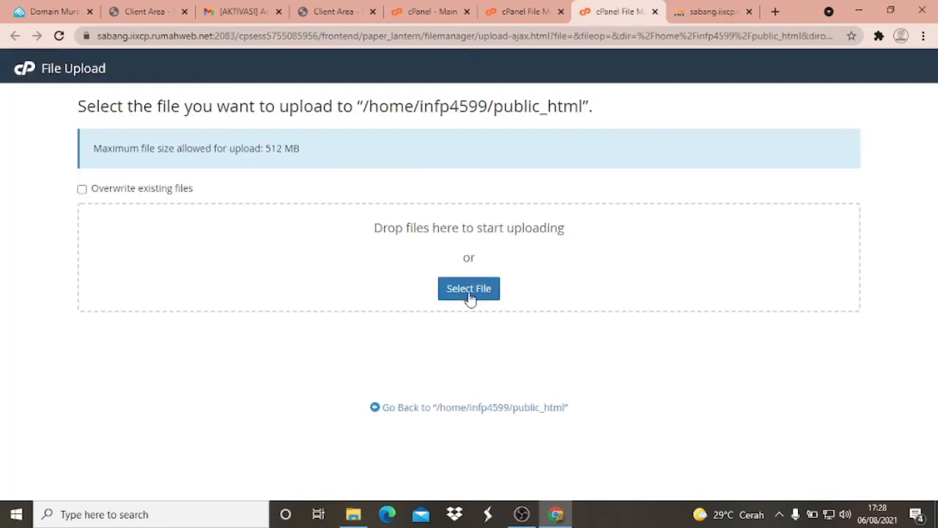
{"action": "left_click", "coordinate": [470, 295]}
{"action": "scroll", "coordinate": [241, 230], "scroll_direction": "down", "scroll_amount": 5}
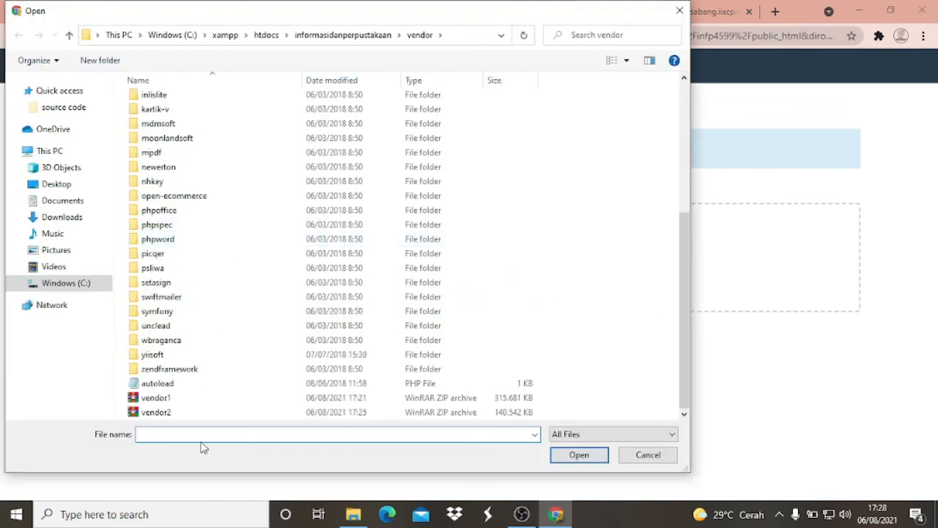
{"action": "left_click", "coordinate": [165, 415]}
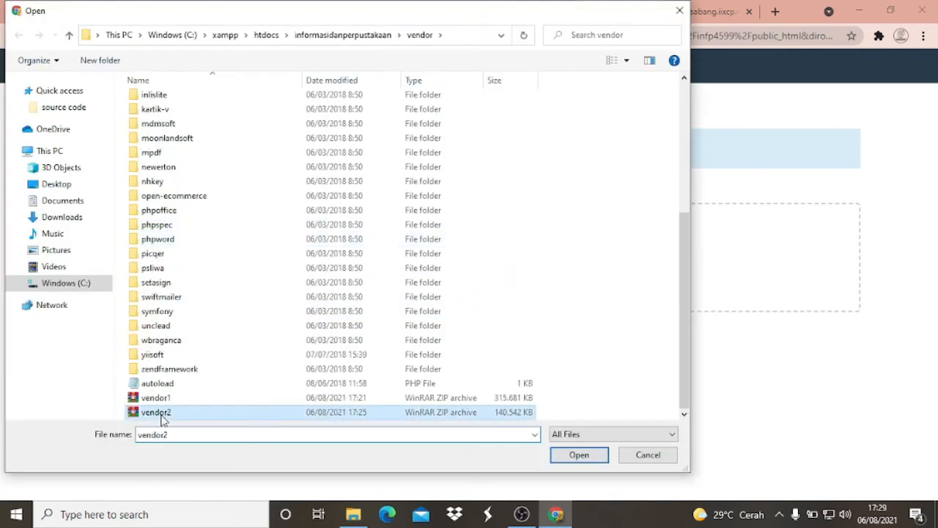
{"action": "left_click", "coordinate": [577, 456]}
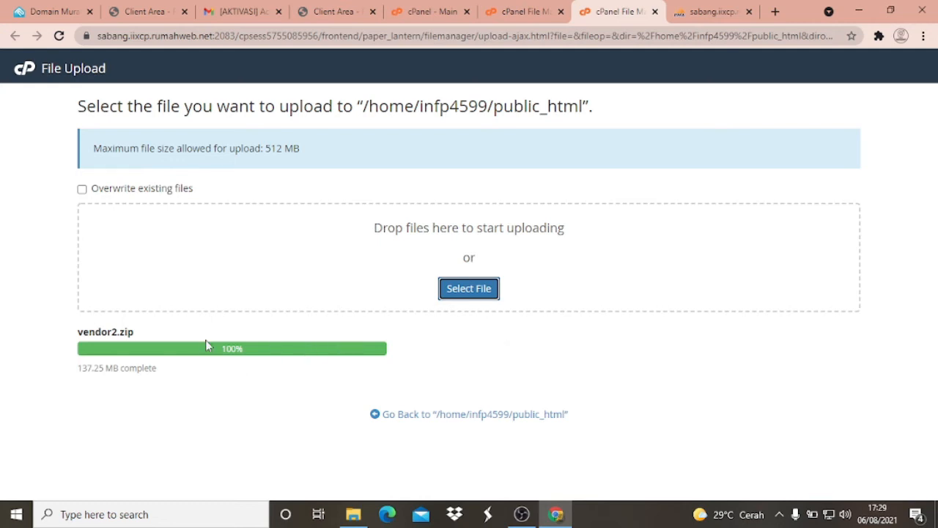
{"action": "left_click", "coordinate": [424, 417]}
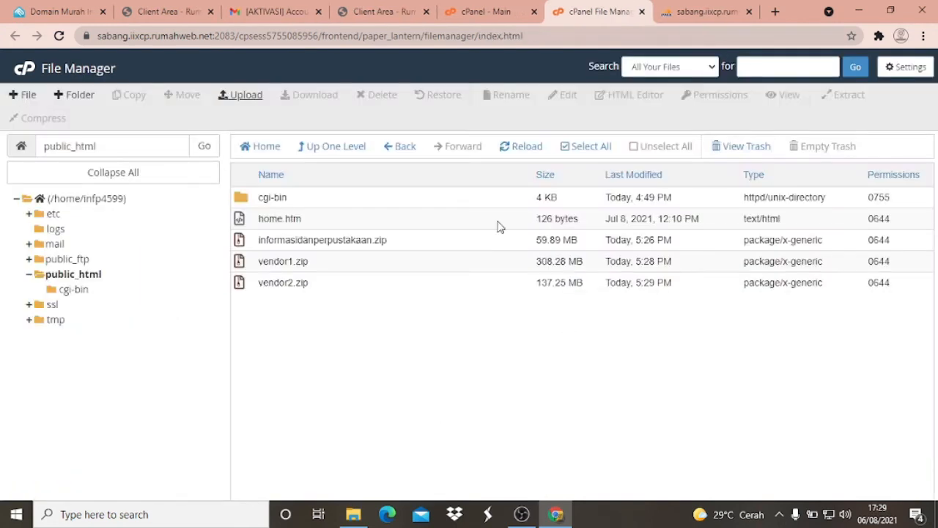
- Check the uploaded informasidanperpustakaan.zip, vendor1.zip and vendor2.zip archives in public_html
{"action": "left_click", "coordinate": [296, 244]}
{"action": "left_click", "coordinate": [290, 258]}
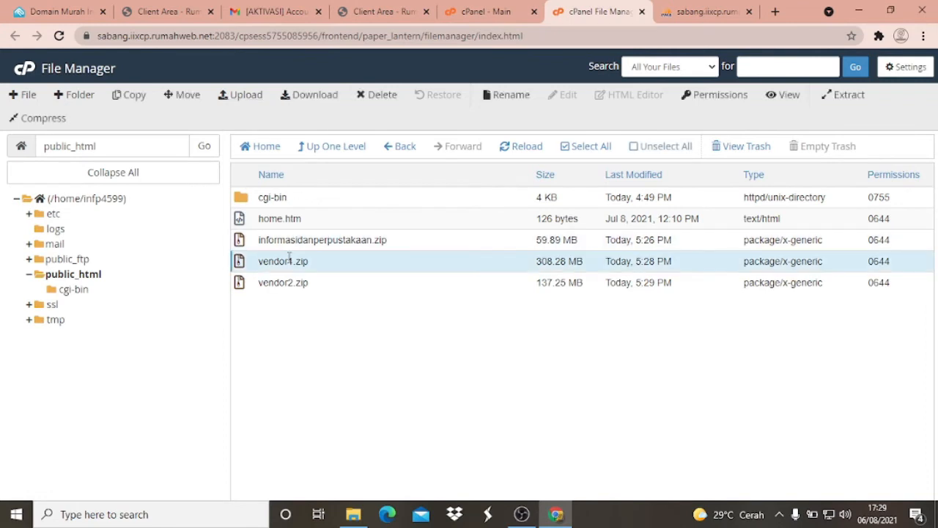
{"action": "left_click", "coordinate": [289, 282]}
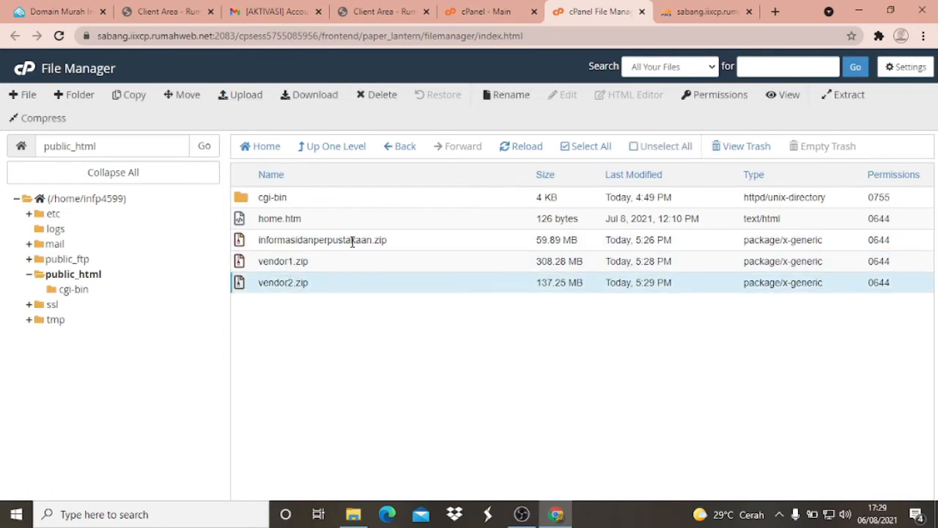
{"action": "left_click", "coordinate": [267, 240]}
{"action": "left_click", "coordinate": [308, 263]}
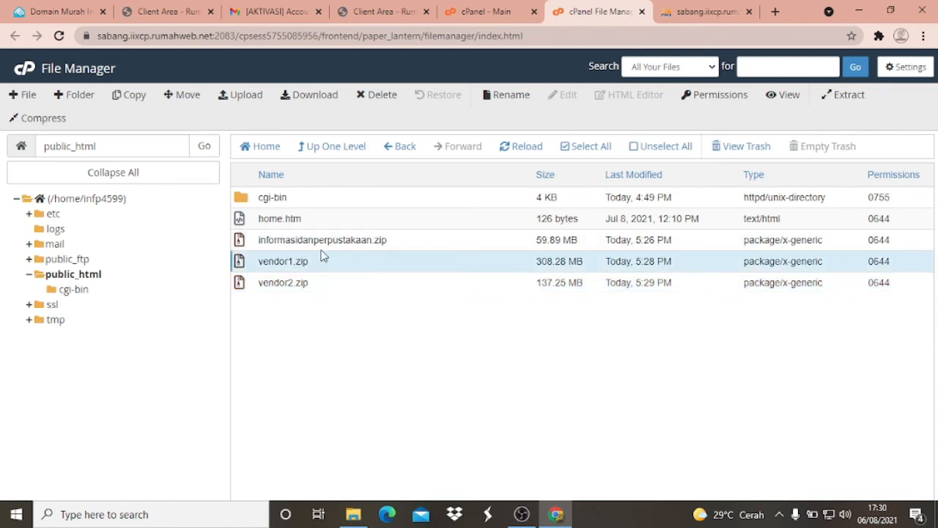
{"action": "left_click", "coordinate": [341, 240]}
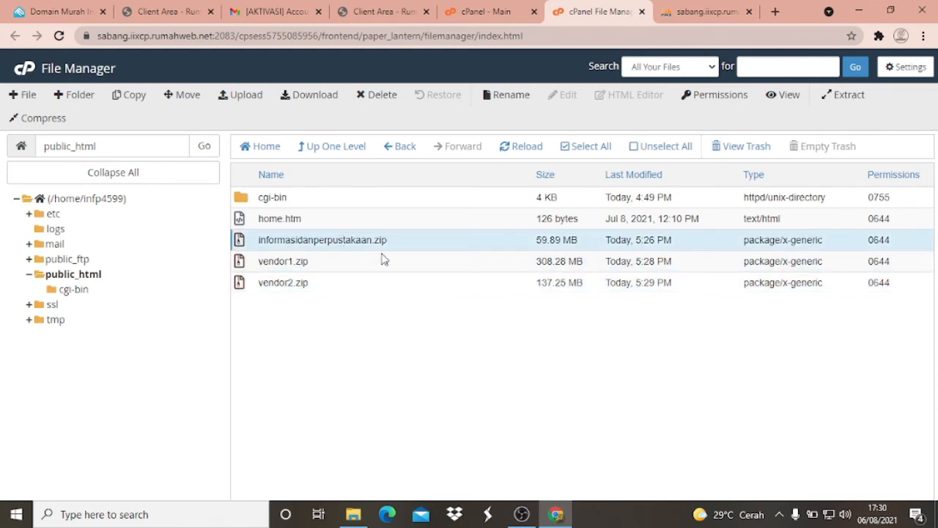
{"action": "left_click", "coordinate": [283, 262]}
{"action": "left_click", "coordinate": [314, 241]}
{"action": "right_click", "coordinate": [320, 241]}
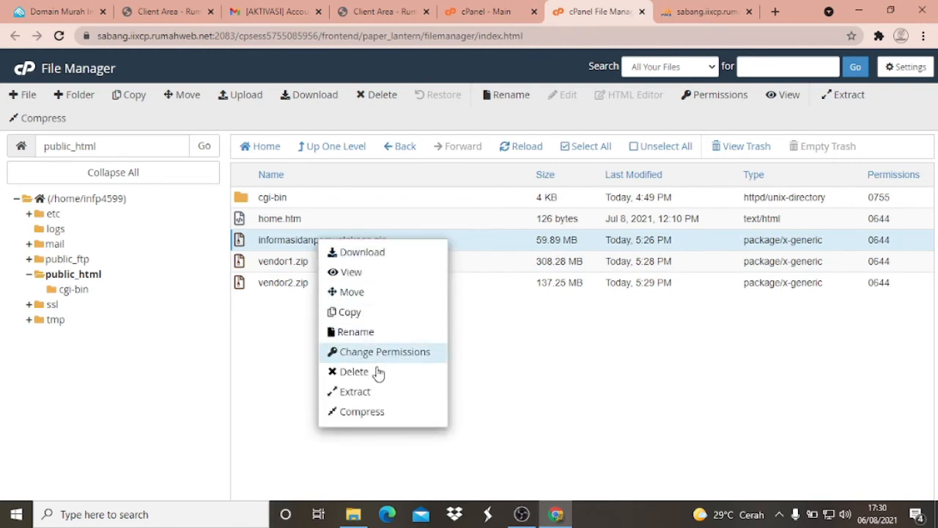
{"action": "left_click", "coordinate": [355, 392]}
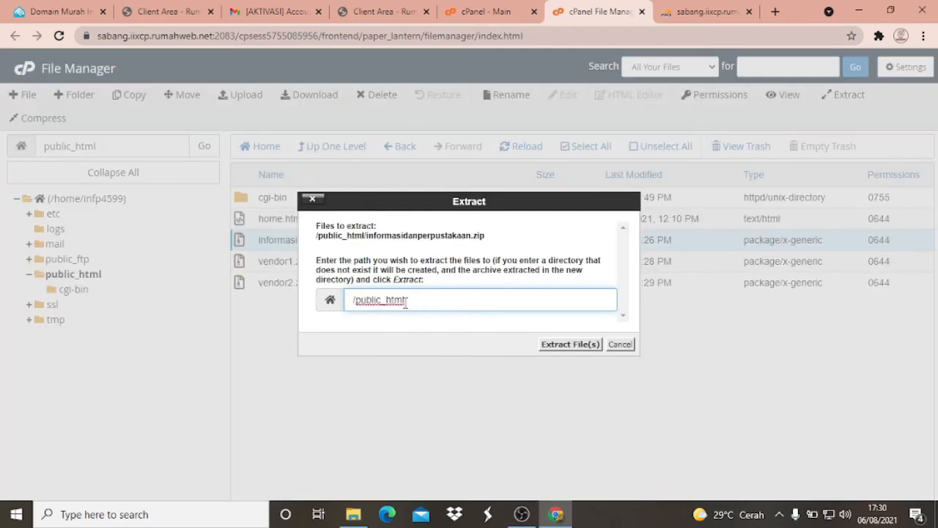
{"action": "left_click", "coordinate": [621, 344]}
{"action": "left_click", "coordinate": [306, 263]}
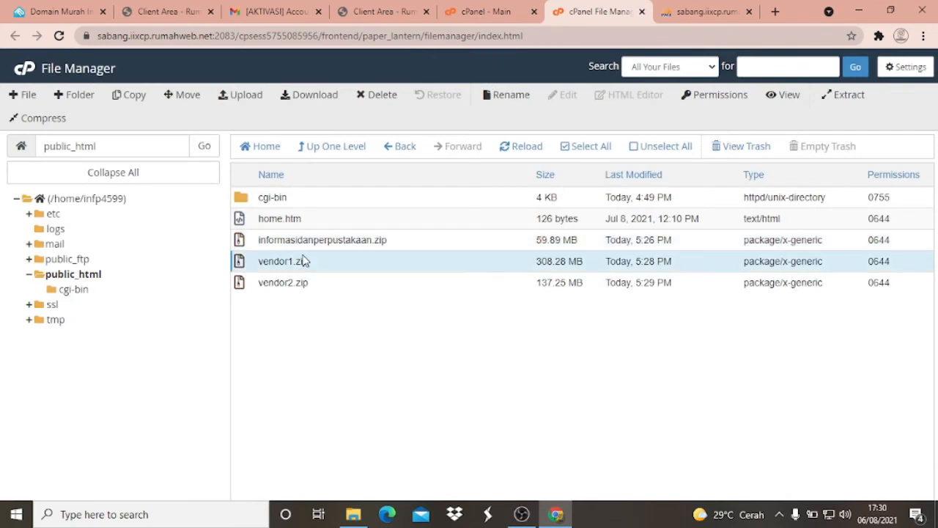
{"action": "left_click", "coordinate": [309, 239]}
{"action": "left_click", "coordinate": [297, 260]}
{"action": "left_click", "coordinate": [327, 240]}
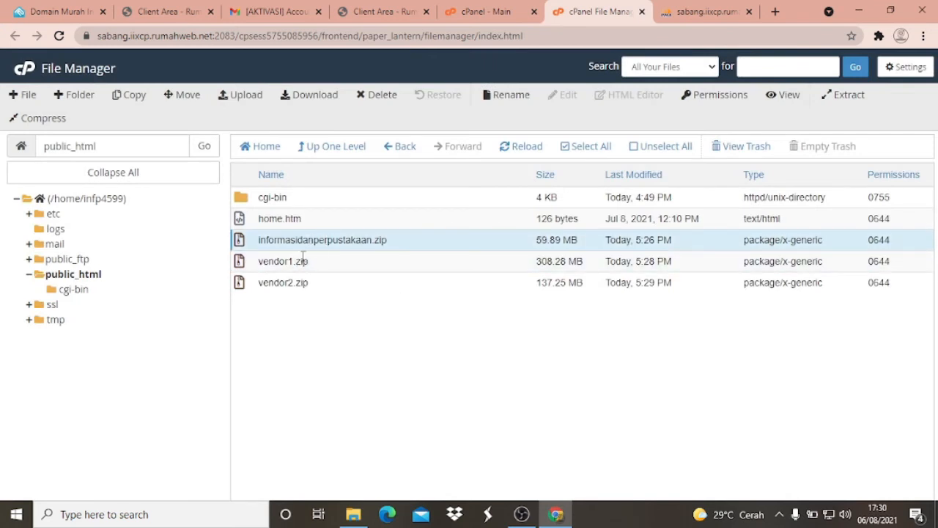
{"action": "left_click", "coordinate": [303, 259]}
{"action": "left_click", "coordinate": [304, 277]}
- Extract informasidanperpustakaan.zip into /public_html, look through the extraction results and close them
{"action": "left_click", "coordinate": [316, 243]}
{"action": "right_click", "coordinate": [285, 240]}
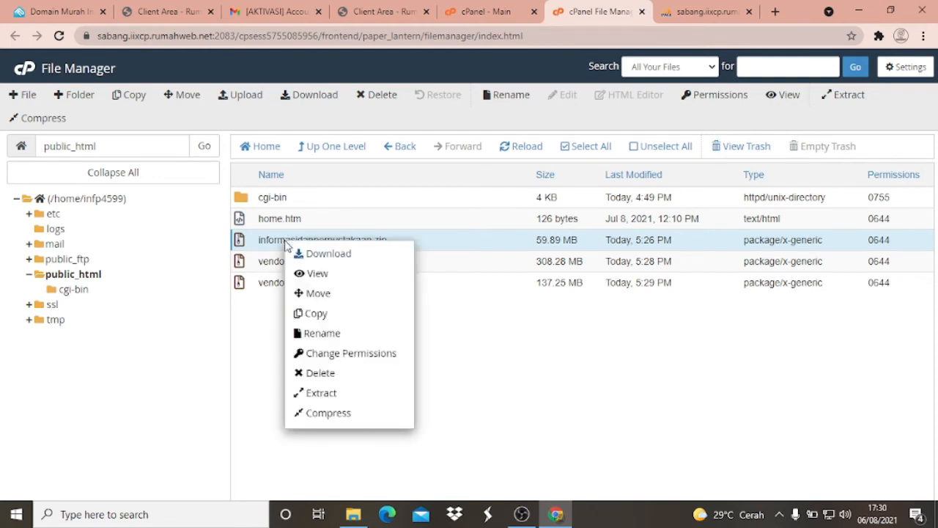
{"action": "left_click", "coordinate": [317, 394]}
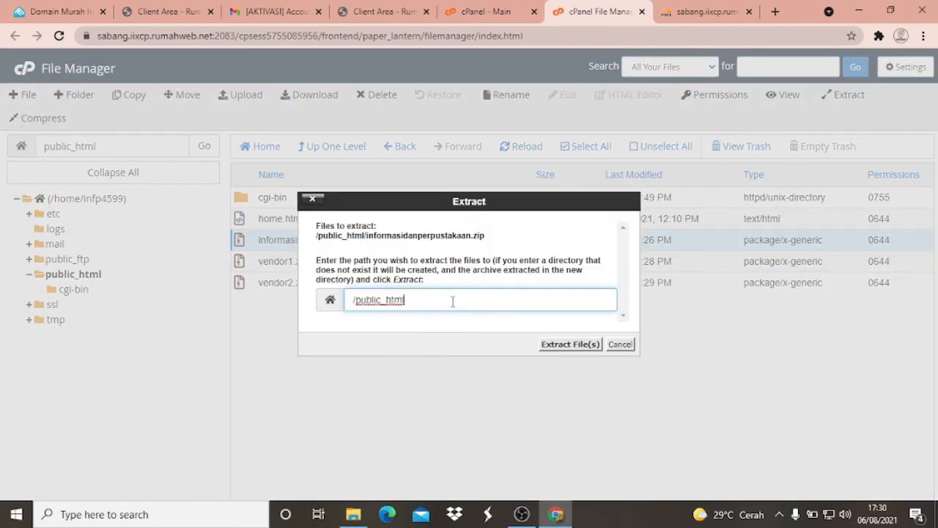
{"action": "left_click", "coordinate": [571, 349]}
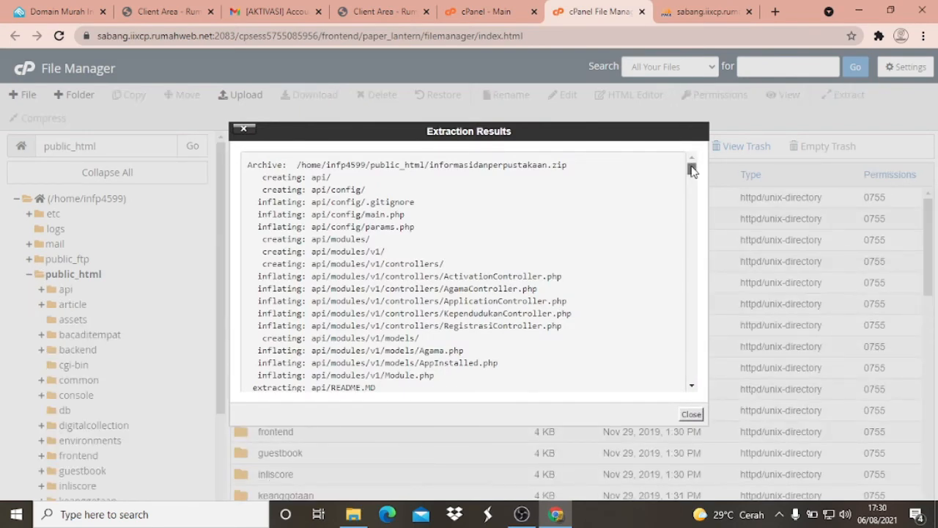
{"action": "left_click_drag", "start_coordinate": [691, 168], "coordinate": [694, 392]}
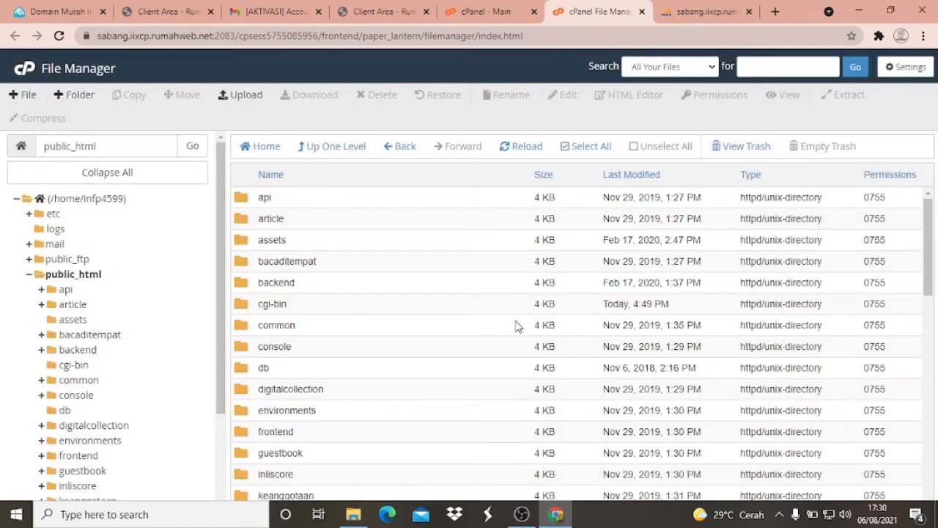
- Compare the extracted contents of public_html with the local informasidanperpustakaan folder in File Explorer, then return to Chrome
{"action": "scroll", "coordinate": [346, 242], "scroll_direction": "down", "scroll_amount": 5}
{"action": "scroll", "coordinate": [345, 242], "scroll_direction": "up", "scroll_amount": 5}
{"action": "left_click", "coordinate": [366, 510]}
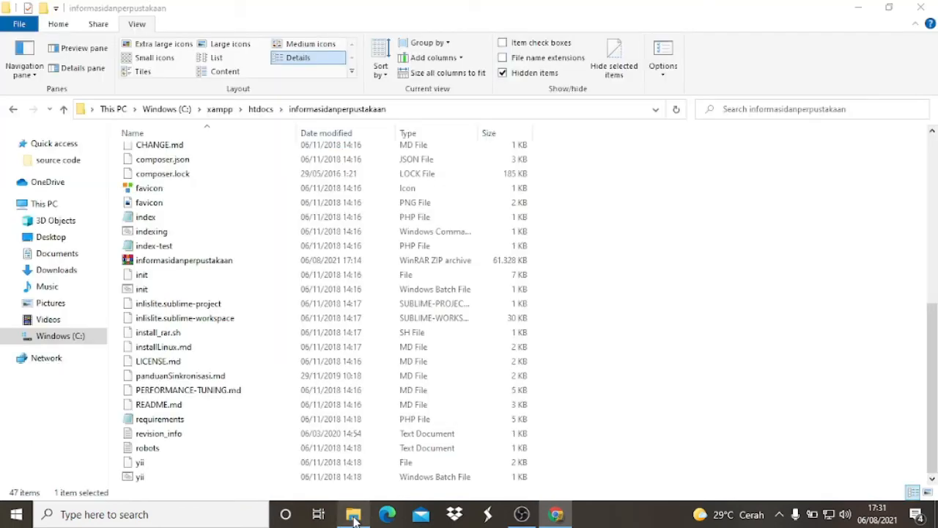
{"action": "scroll", "coordinate": [212, 243], "scroll_direction": "up", "scroll_amount": 9}
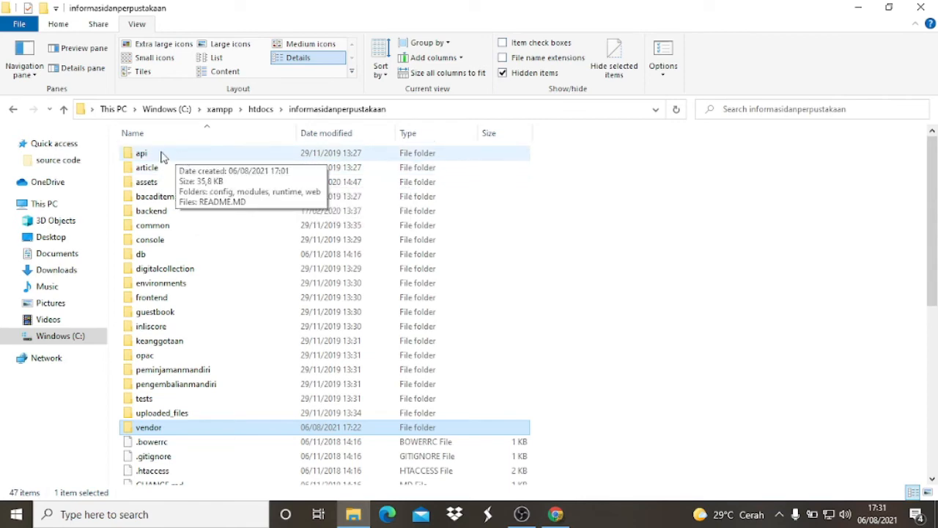
{"action": "left_click", "coordinate": [559, 515]}
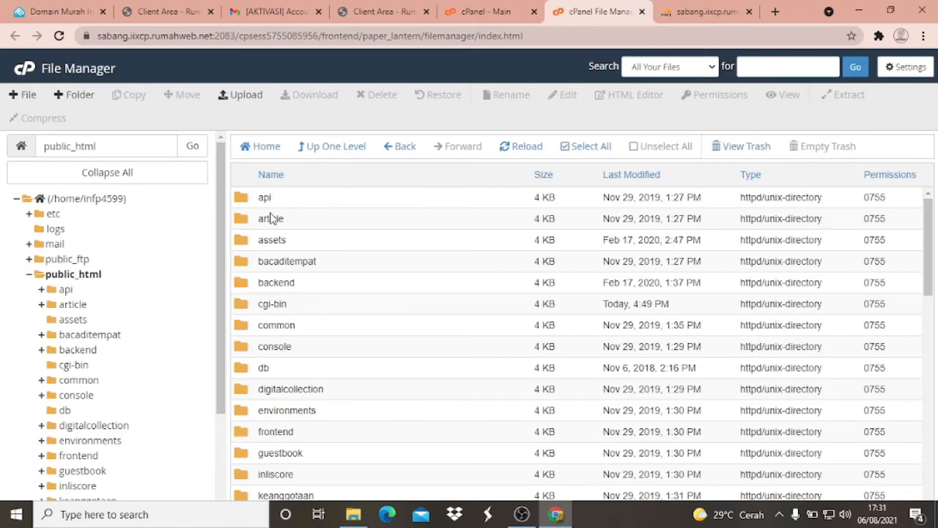
{"action": "scroll", "coordinate": [275, 235], "scroll_direction": "down", "scroll_amount": 12}
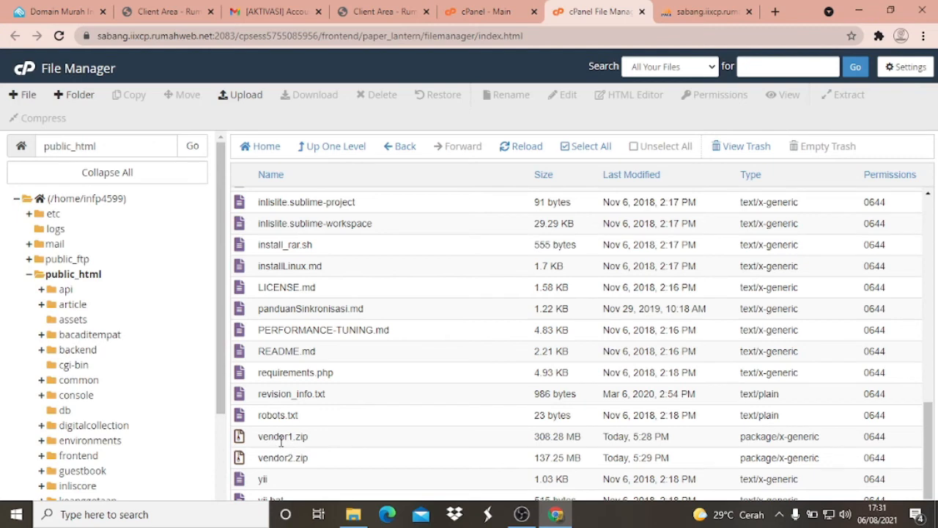
{"action": "left_click", "coordinate": [77, 99]}
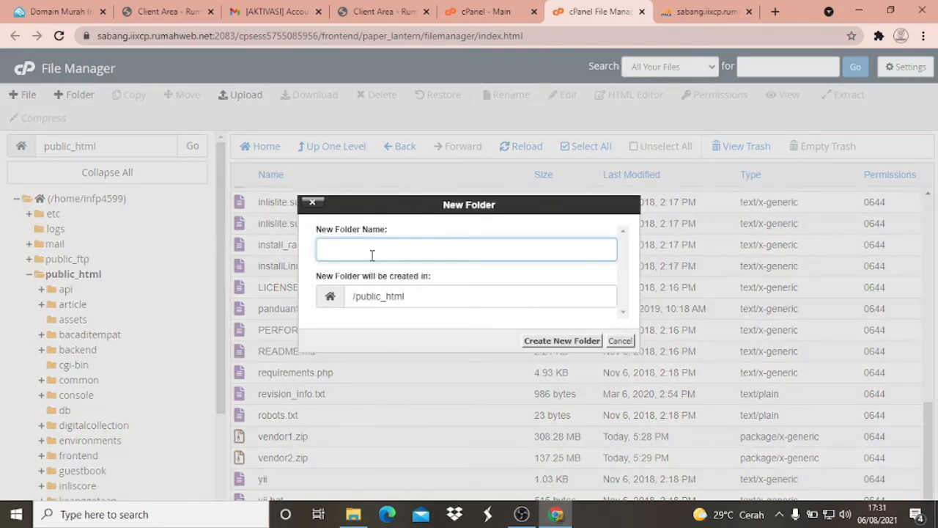
{"action": "type", "text": "ven"}
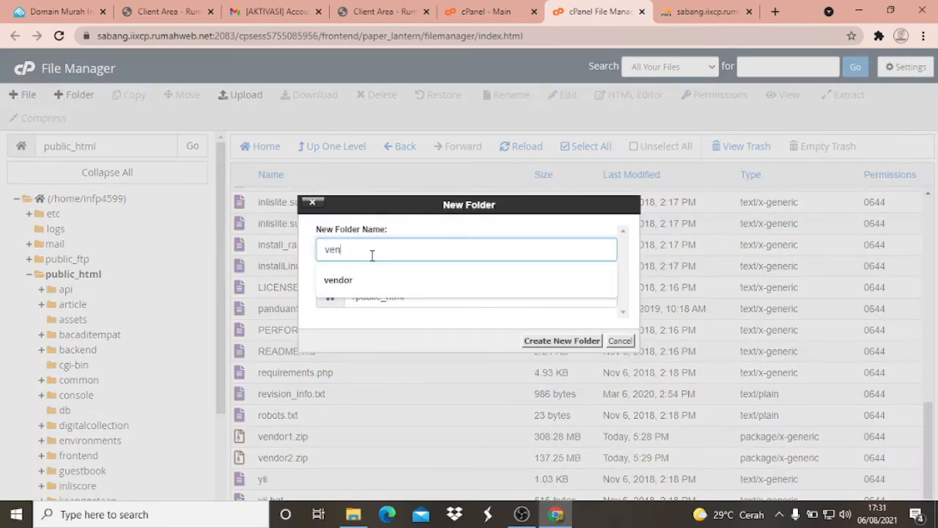
{"action": "type", "text": "dor"}
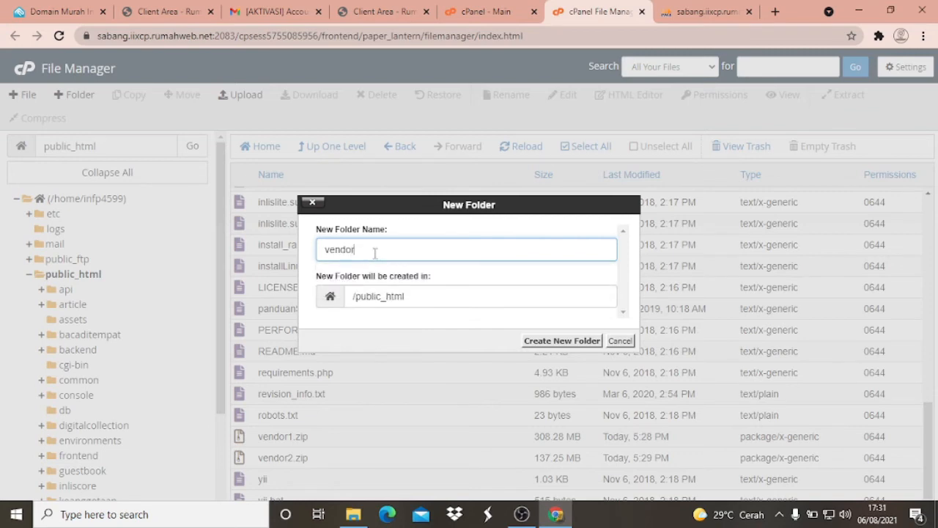
{"action": "left_click", "coordinate": [629, 342]}
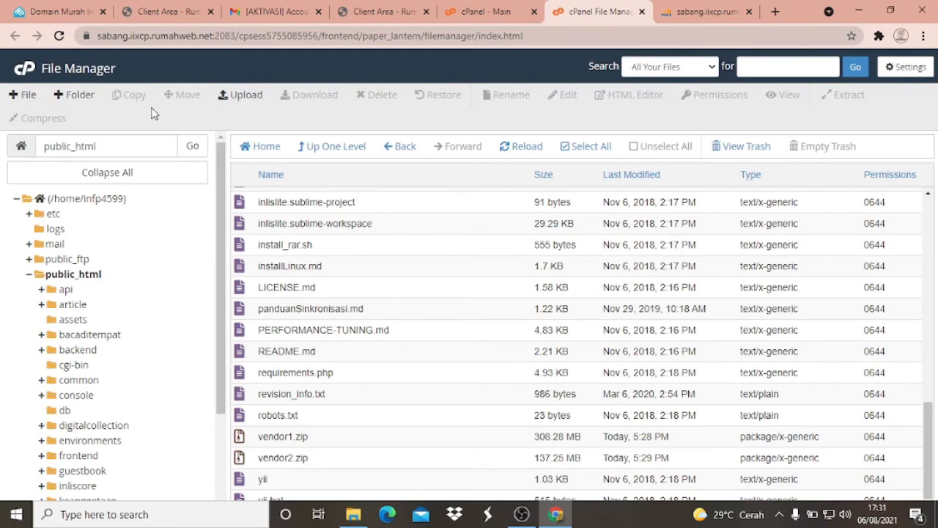
- Check the public_html listing for a vendor folder against the local informasidanperpustakaan folder
{"action": "scroll", "coordinate": [359, 380], "scroll_direction": "up", "scroll_amount": 2}
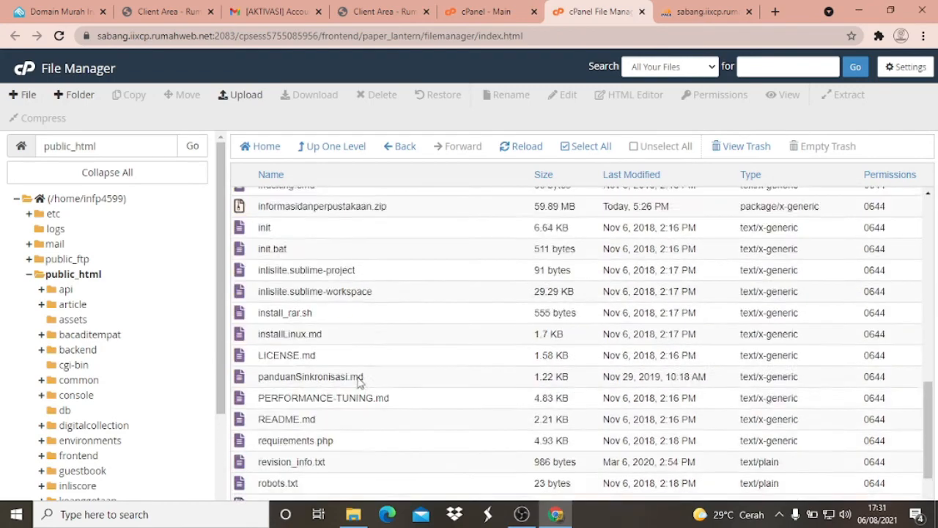
{"action": "scroll", "coordinate": [357, 378], "scroll_direction": "down", "scroll_amount": 1}
{"action": "scroll", "coordinate": [272, 210], "scroll_direction": "up", "scroll_amount": 10}
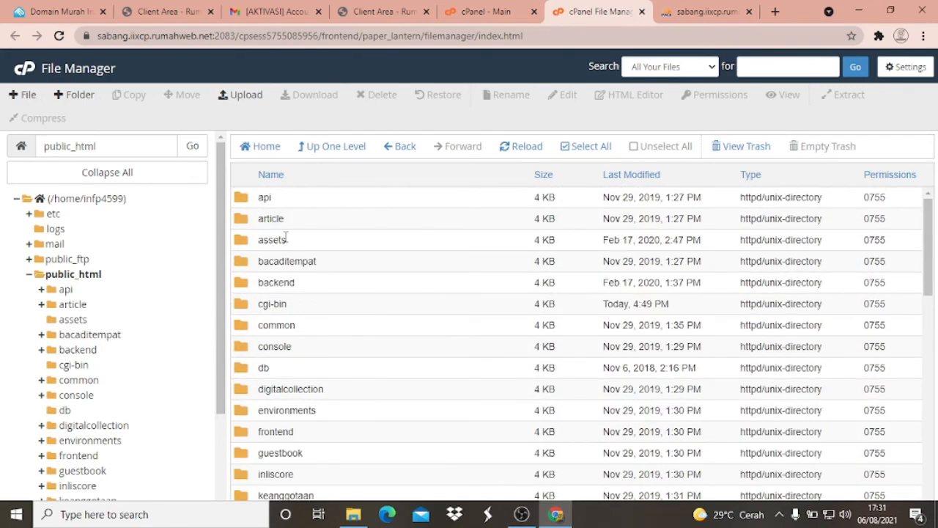
{"action": "scroll", "coordinate": [286, 236], "scroll_direction": "down", "scroll_amount": 12}
{"action": "scroll", "coordinate": [286, 249], "scroll_direction": "up", "scroll_amount": 1}
{"action": "scroll", "coordinate": [286, 253], "scroll_direction": "down", "scroll_amount": 1}
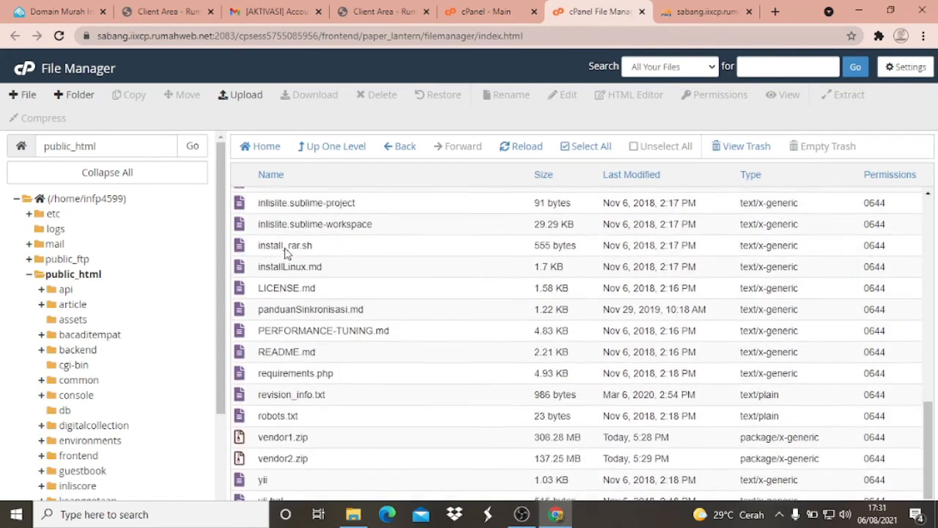
{"action": "scroll", "coordinate": [293, 221], "scroll_direction": "up", "scroll_amount": 1}
{"action": "scroll", "coordinate": [301, 268], "scroll_direction": "down", "scroll_amount": 1}
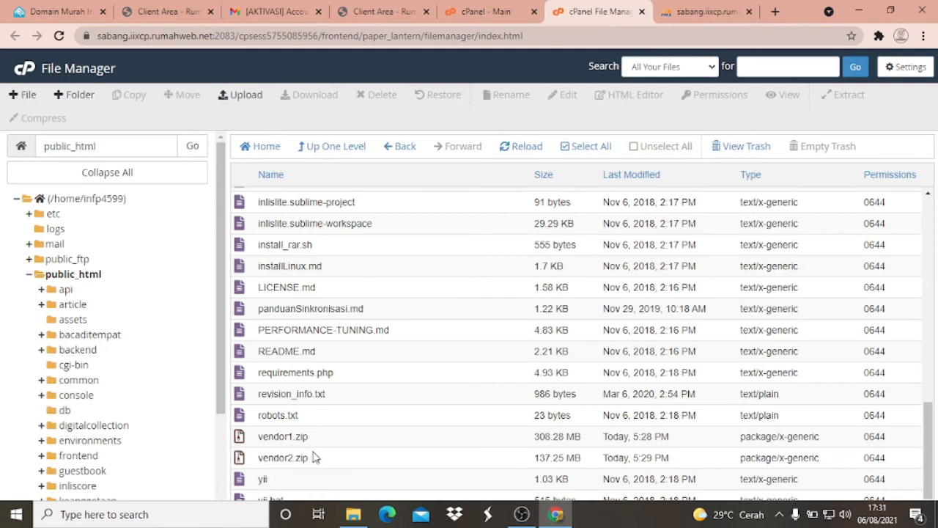
{"action": "left_click", "coordinate": [353, 513]}
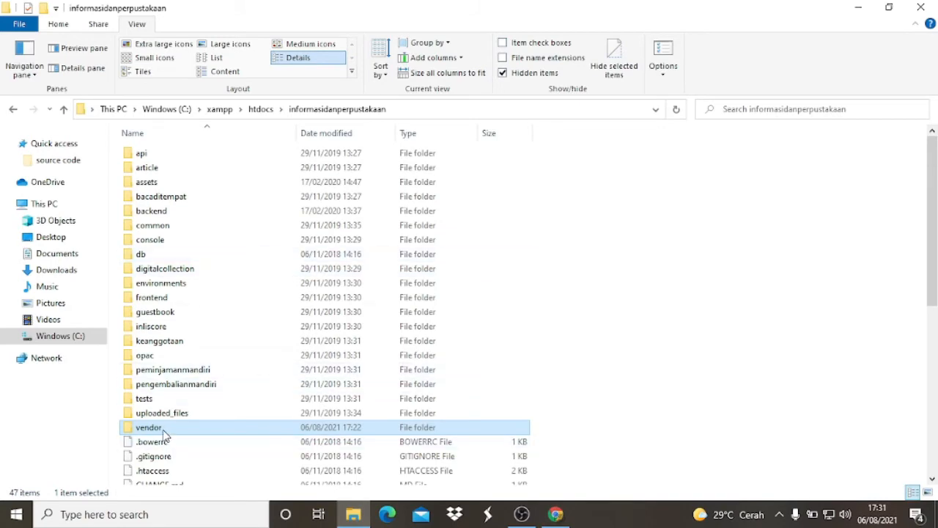
{"action": "scroll", "coordinate": [176, 400], "scroll_direction": "down", "scroll_amount": 2}
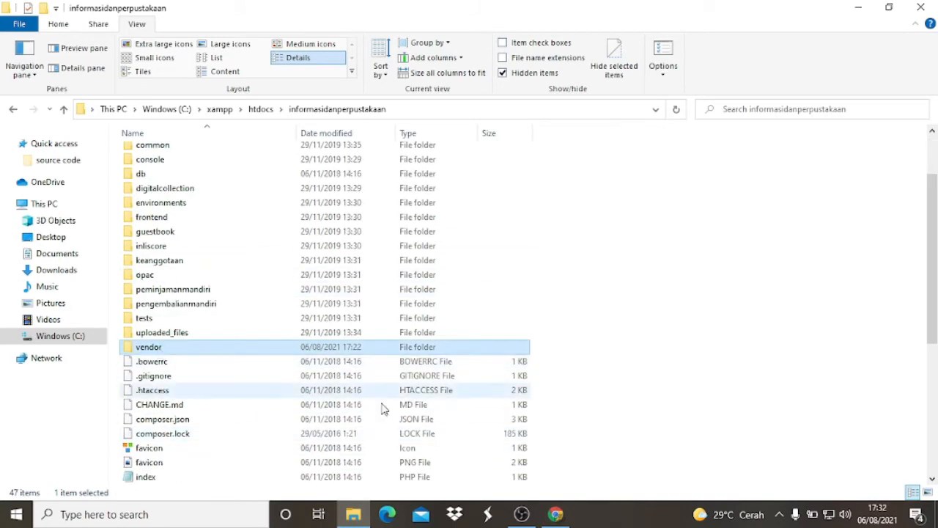
{"action": "left_click", "coordinate": [547, 515]}
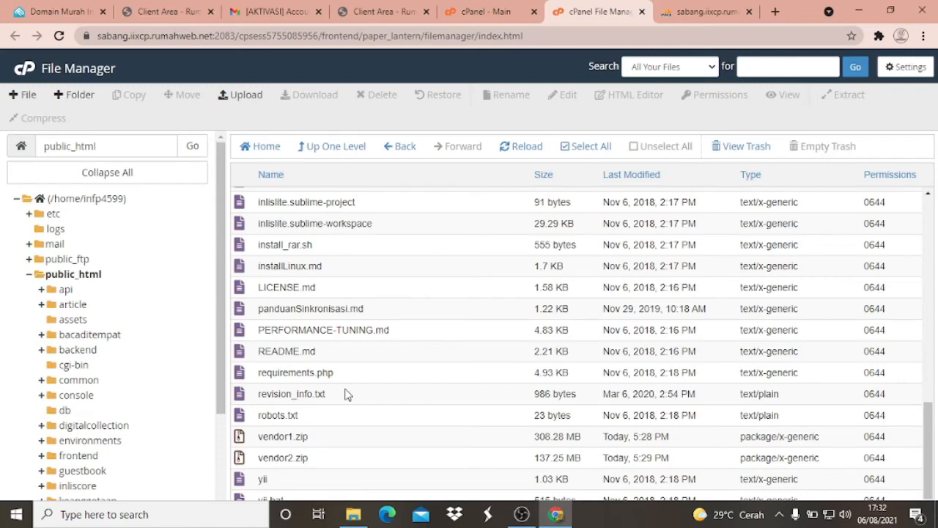
- Create a folder named vendor in /public_html and locate it in the folder listing
{"action": "scroll", "coordinate": [266, 299], "scroll_direction": "up", "scroll_amount": 1}
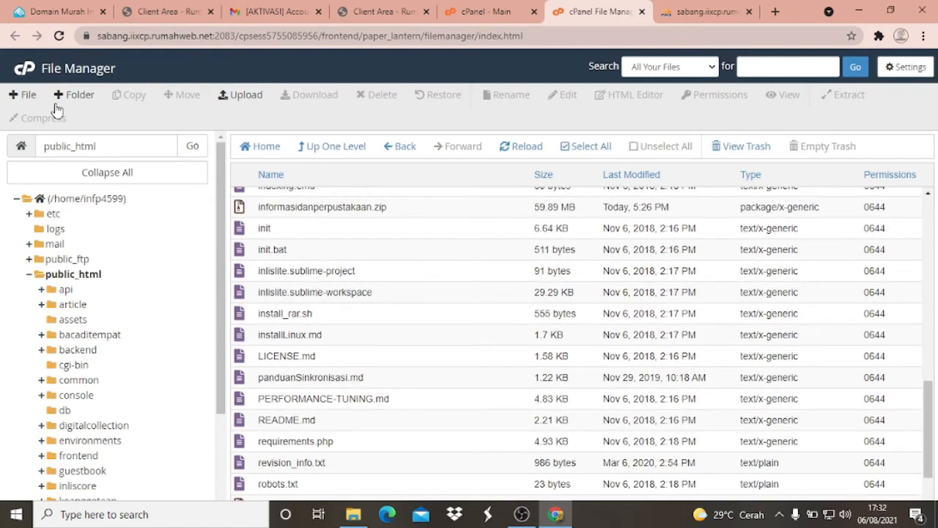
{"action": "left_click", "coordinate": [76, 99]}
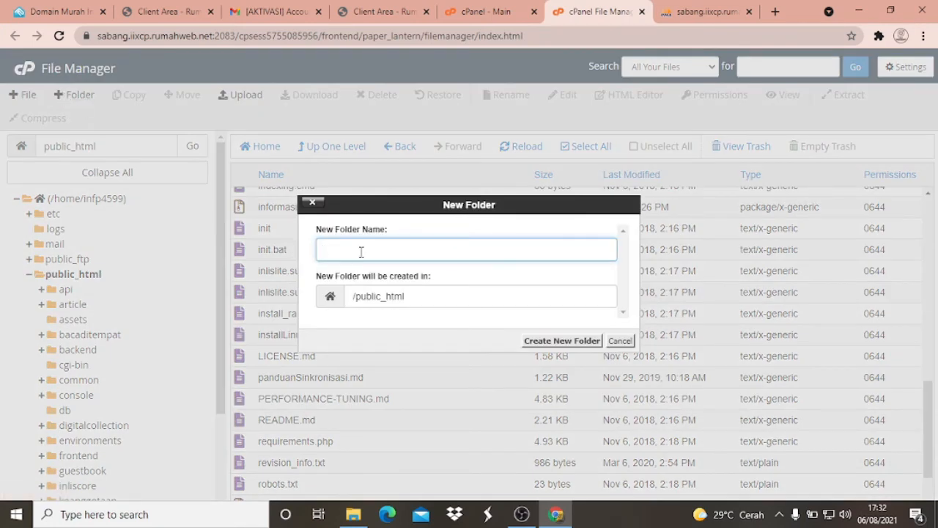
{"action": "type", "text": "vendo"}
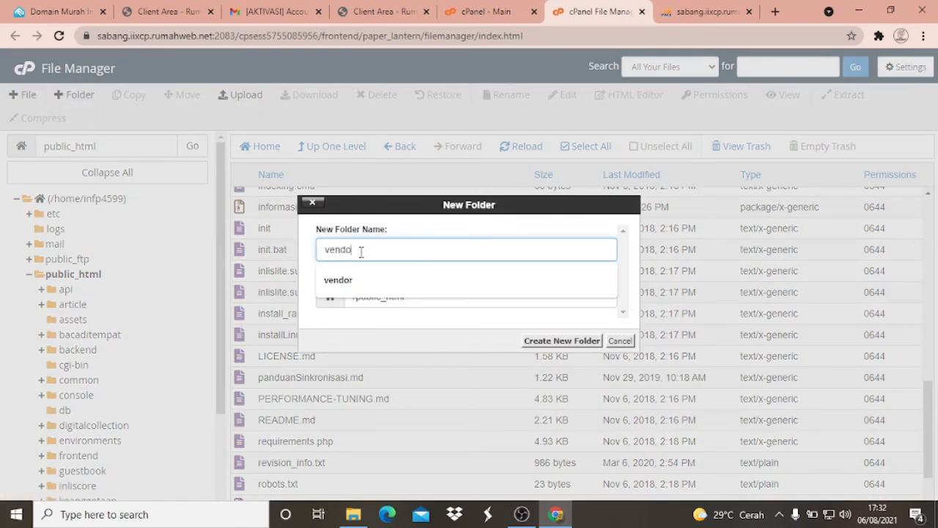
{"action": "type", "text": "r"}
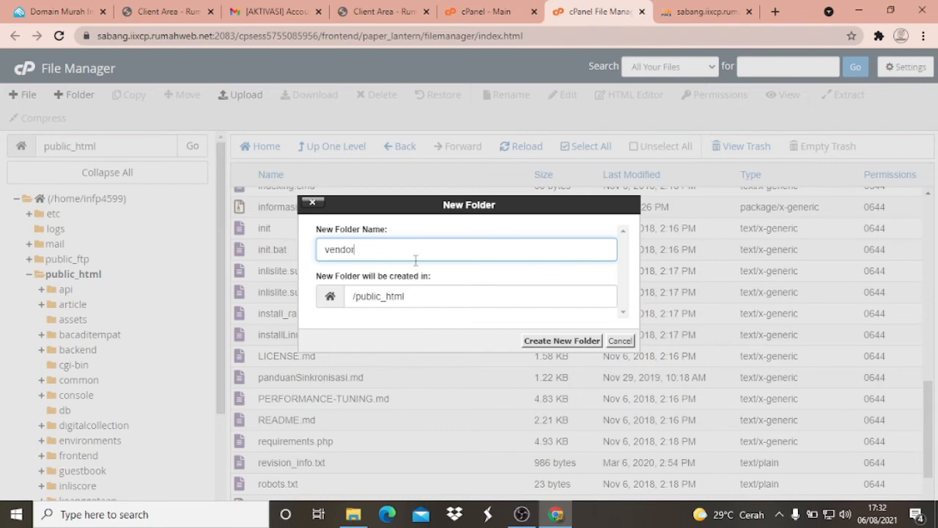
{"action": "left_click", "coordinate": [560, 343]}
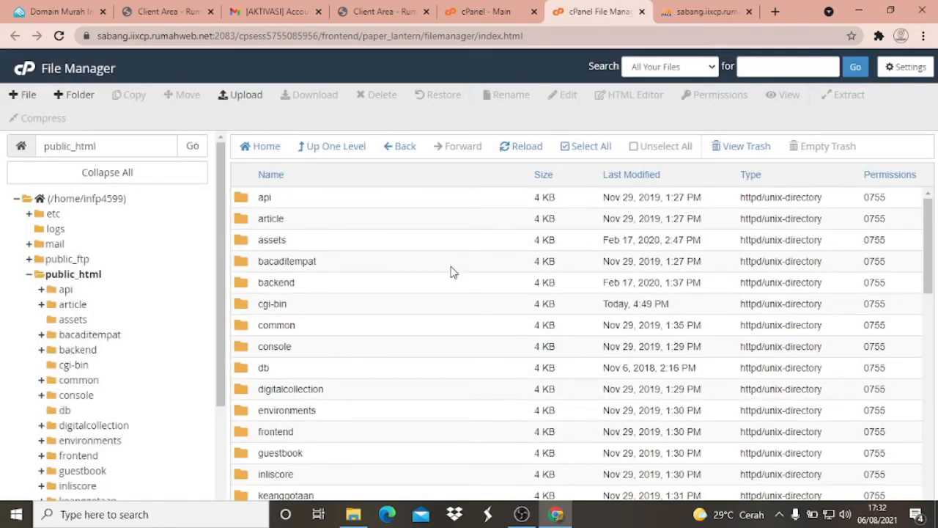
{"action": "scroll", "coordinate": [422, 315], "scroll_direction": "down", "scroll_amount": 8}
{"action": "scroll", "coordinate": [421, 316], "scroll_direction": "down", "scroll_amount": 3}
{"action": "scroll", "coordinate": [418, 316], "scroll_direction": "up", "scroll_amount": 5}
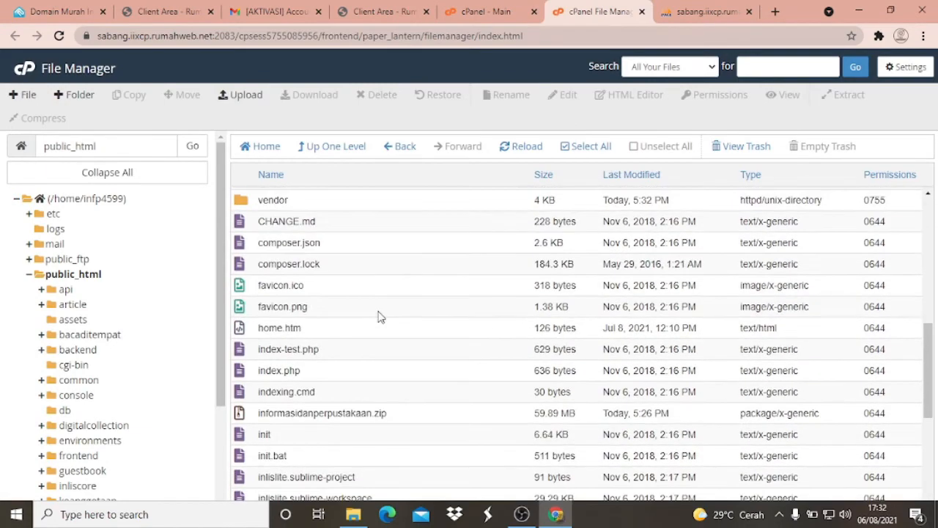
{"action": "left_click", "coordinate": [246, 272]}
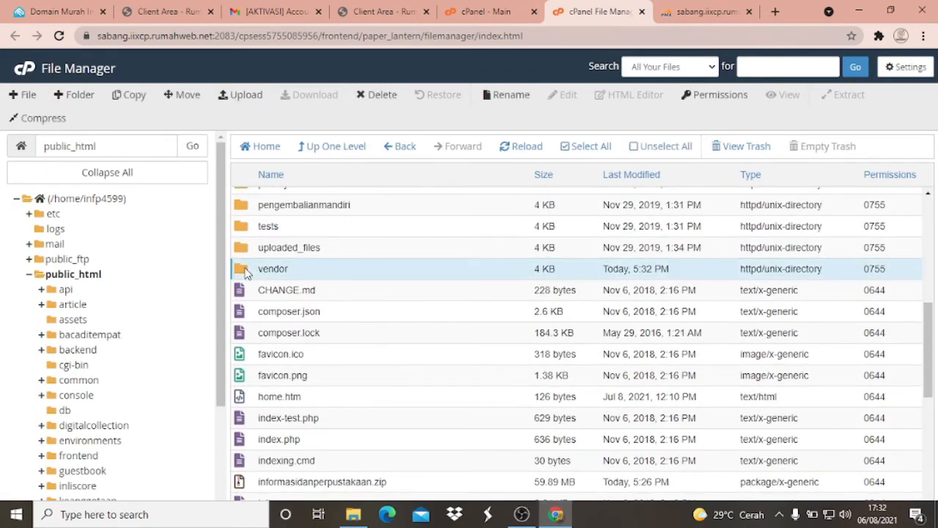
{"action": "scroll", "coordinate": [246, 271], "scroll_direction": "down", "scroll_amount": 5}
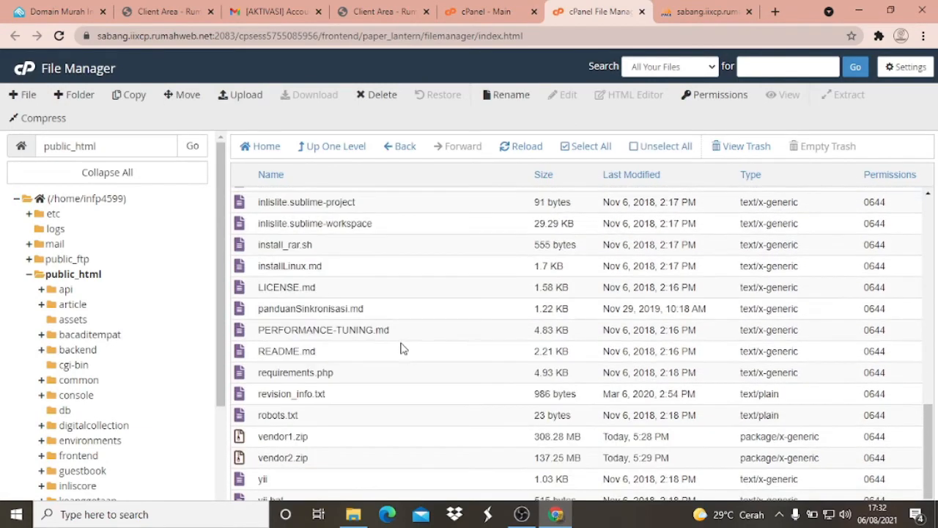
{"action": "left_click", "coordinate": [259, 441]}
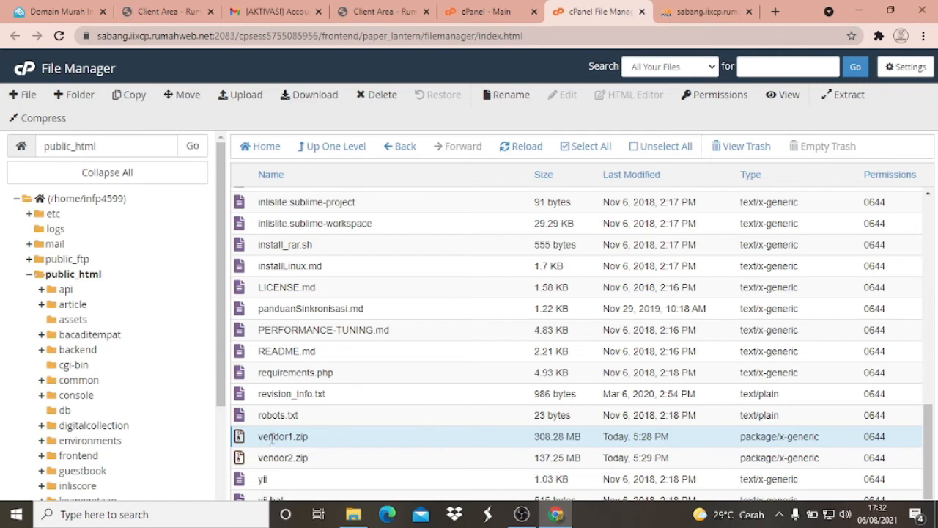
{"action": "right_click", "coordinate": [272, 439]}
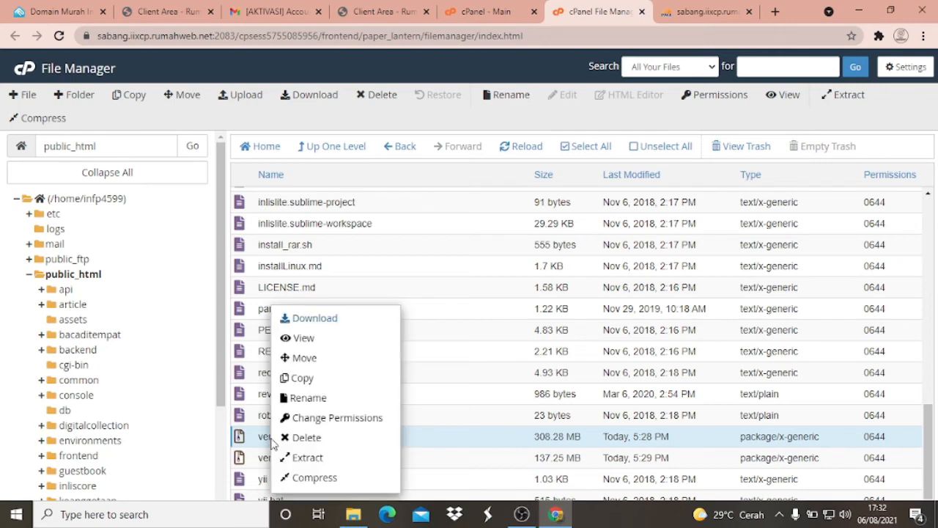
{"action": "left_click", "coordinate": [313, 456]}
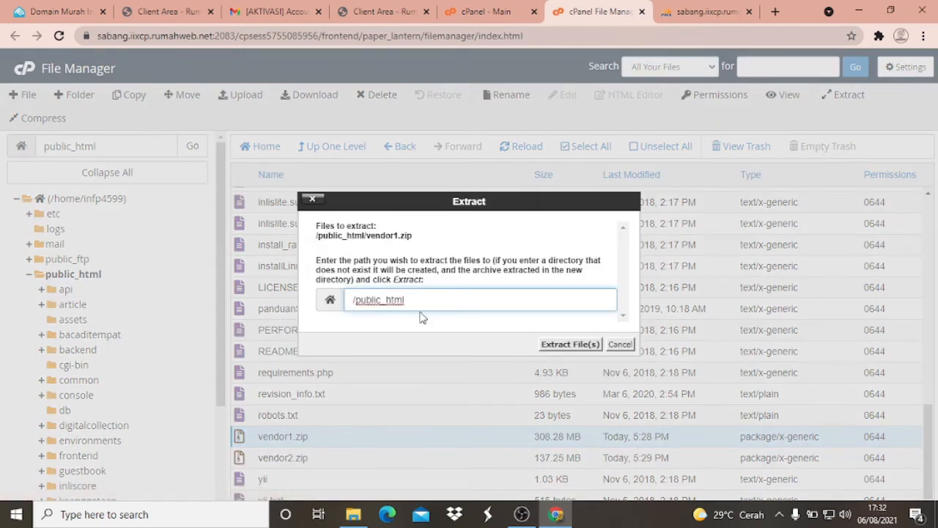
{"action": "left_click", "coordinate": [329, 306]}
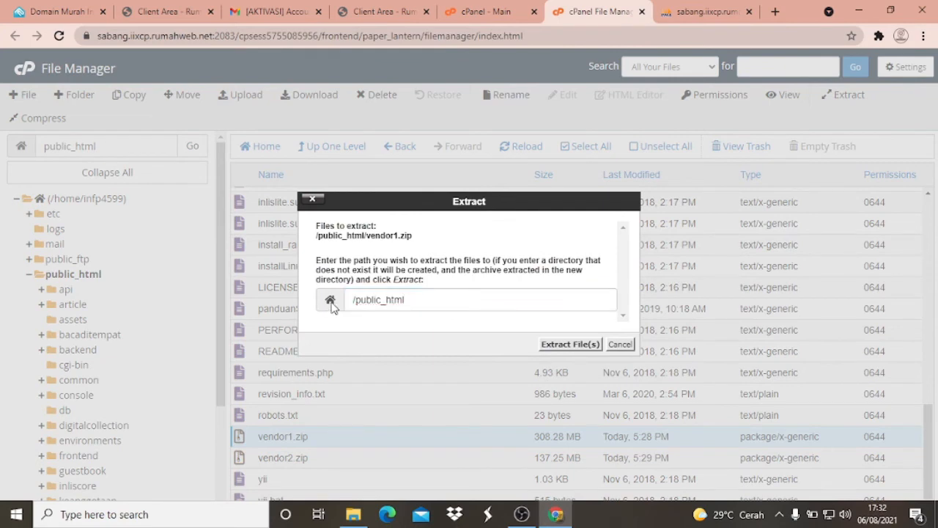
{"action": "double_click", "coordinate": [568, 301]}
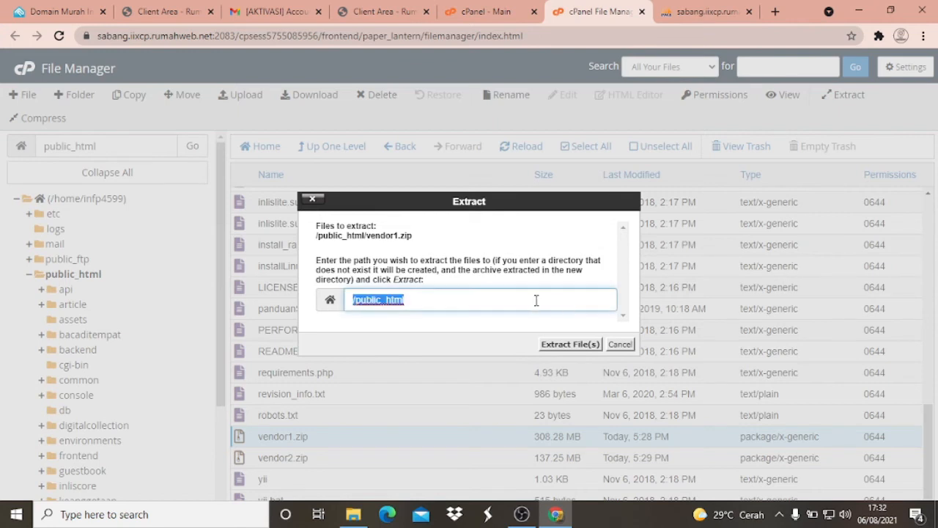
{"action": "double_click", "coordinate": [536, 301]}
{"action": "left_click", "coordinate": [375, 299]}
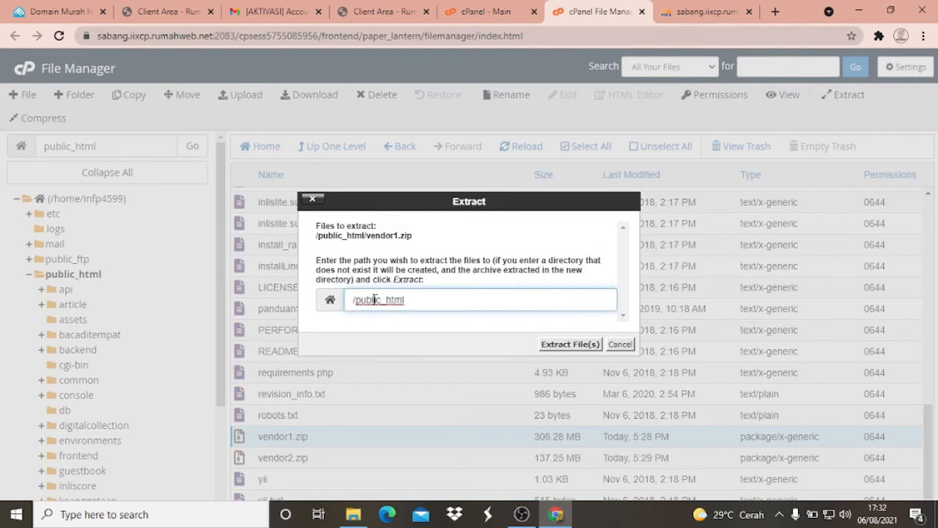
{"action": "double_click", "coordinate": [430, 297]}
{"action": "double_click", "coordinate": [430, 297]}
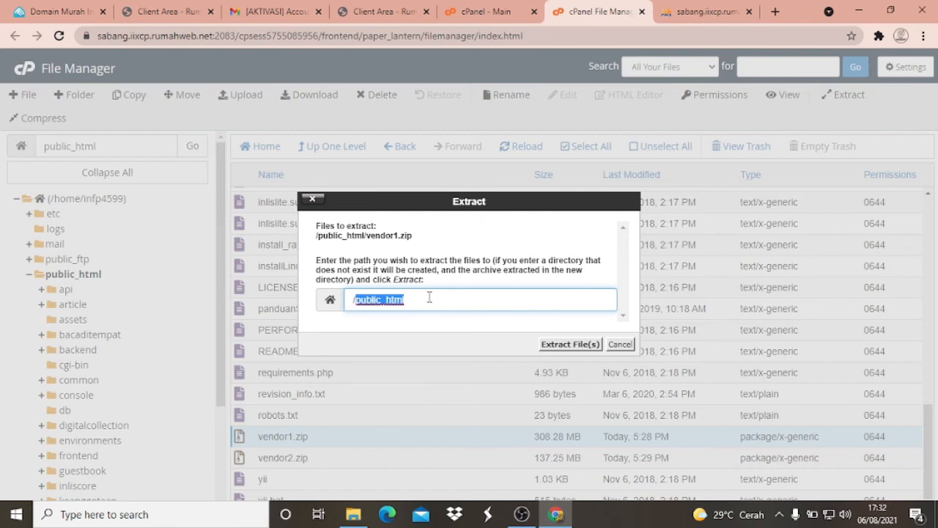
{"action": "left_click", "coordinate": [415, 299]}
{"action": "left_click", "coordinate": [328, 302]}
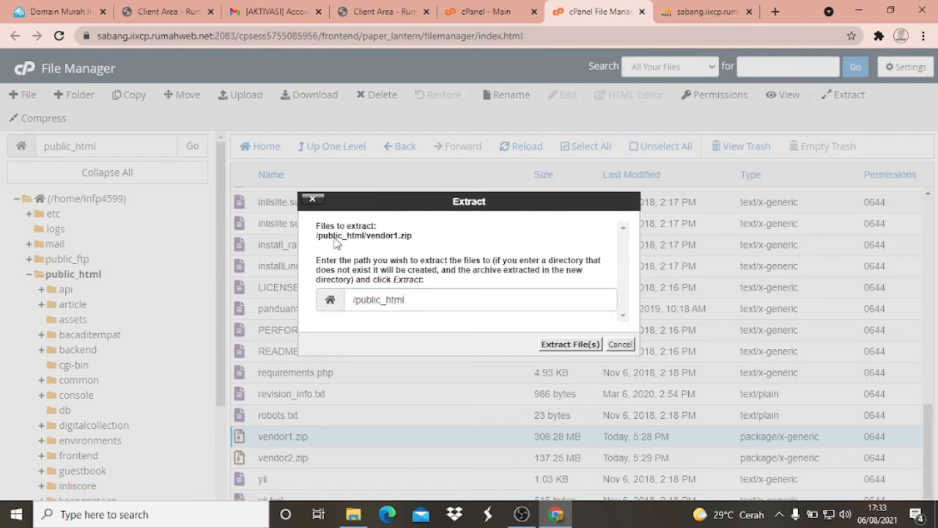
{"action": "left_click", "coordinate": [311, 199]}
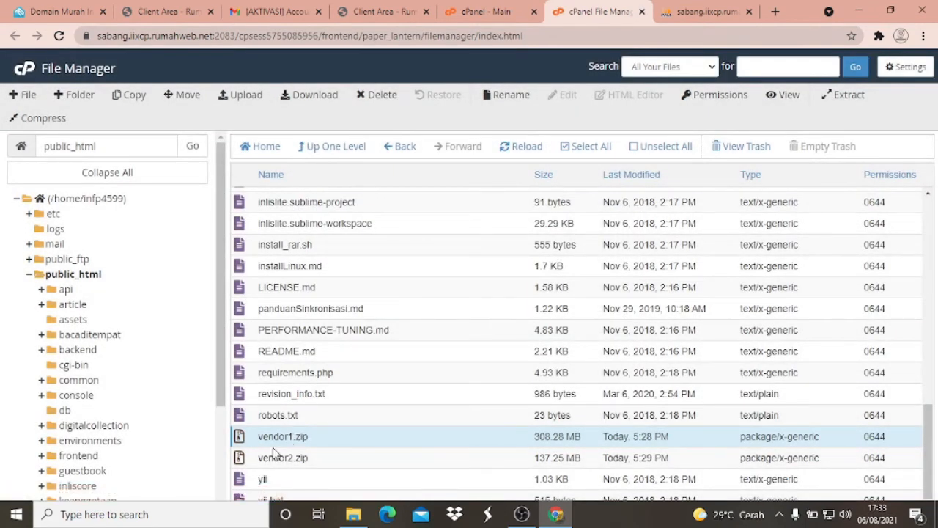
{"action": "left_click", "coordinate": [290, 415]}
{"action": "left_click", "coordinate": [283, 438]}
{"action": "left_click", "coordinate": [287, 459], "text": "ctrl"}
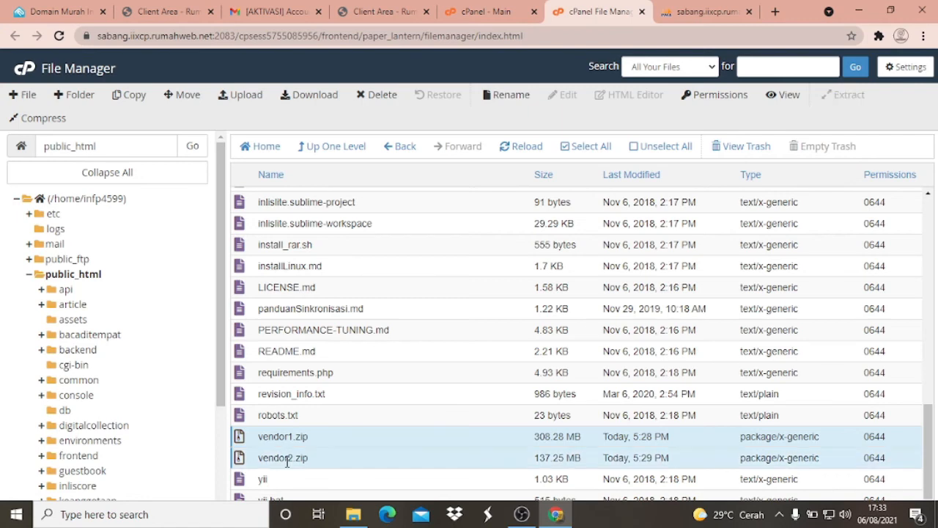
{"action": "right_click", "coordinate": [297, 462]}
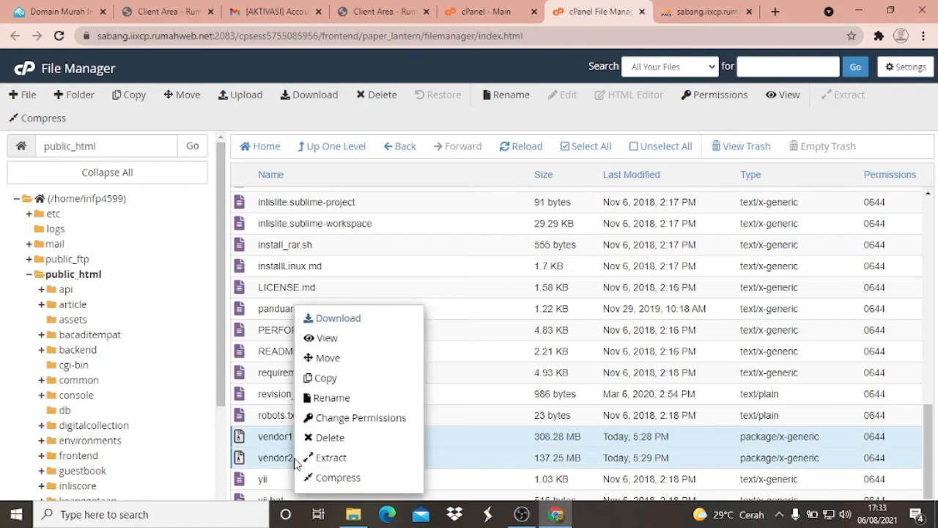
{"action": "left_click", "coordinate": [330, 360]}
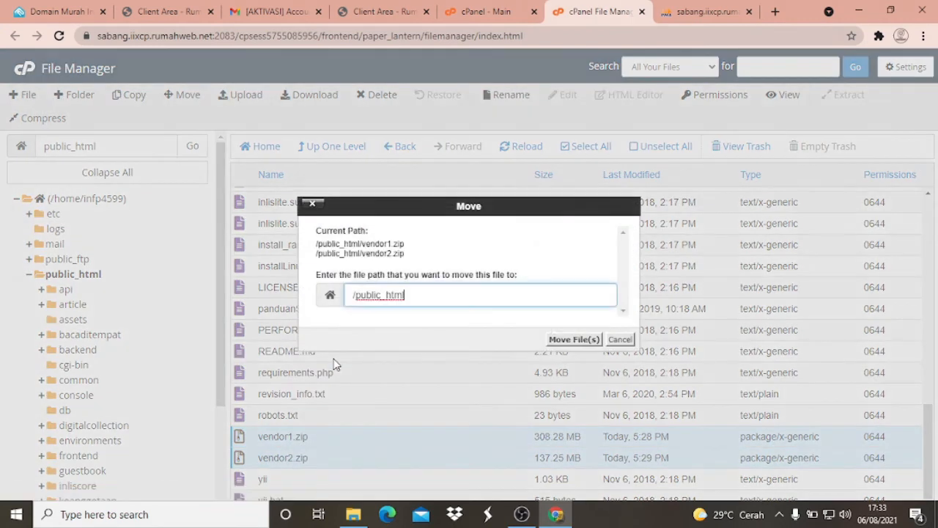
{"action": "left_click", "coordinate": [328, 292]}
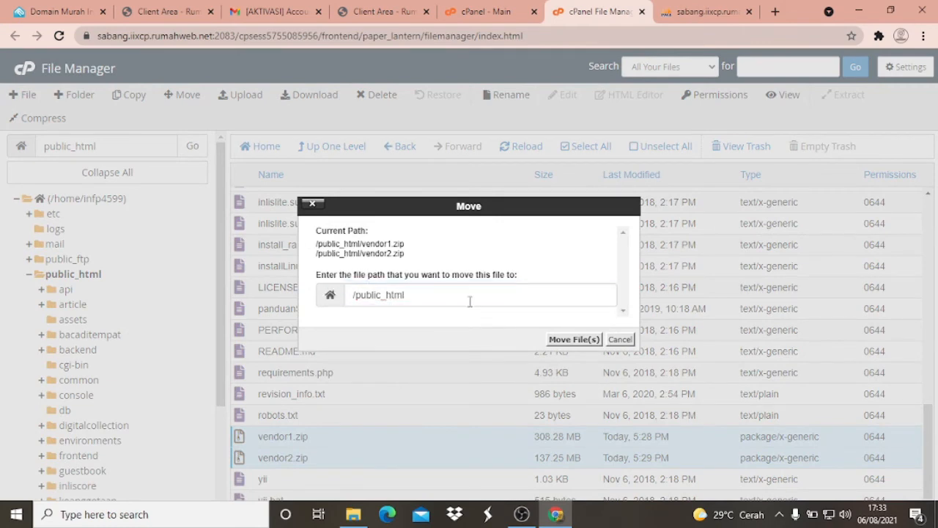
{"action": "double_click", "coordinate": [544, 298]}
{"action": "left_click", "coordinate": [405, 278]}
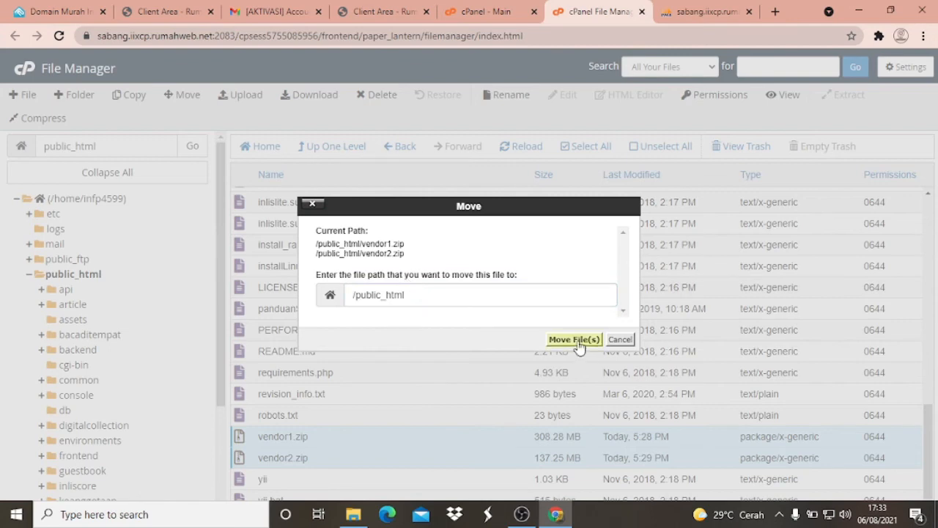
{"action": "left_click", "coordinate": [620, 339]}
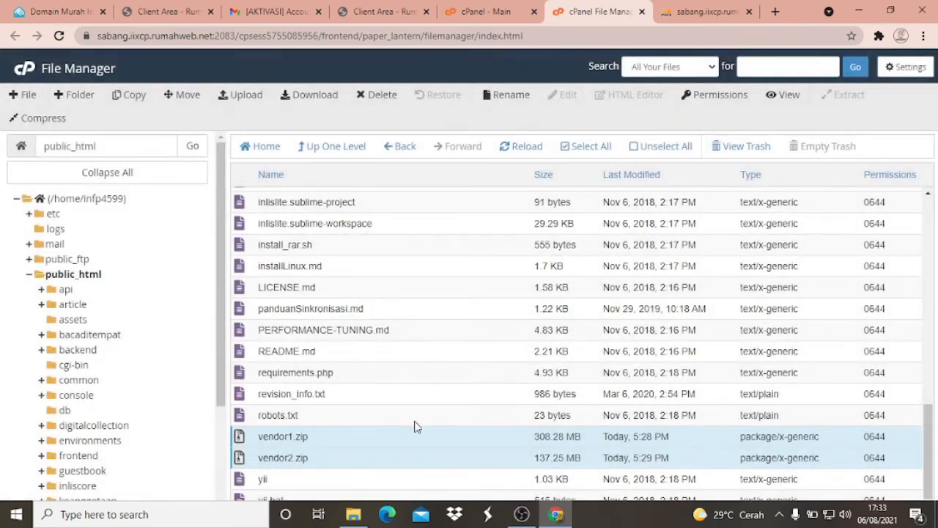
- Try to extract vendor1.zip and vendor2.zip together in public_html
{"action": "scroll", "coordinate": [331, 436], "scroll_direction": "up", "scroll_amount": 4}
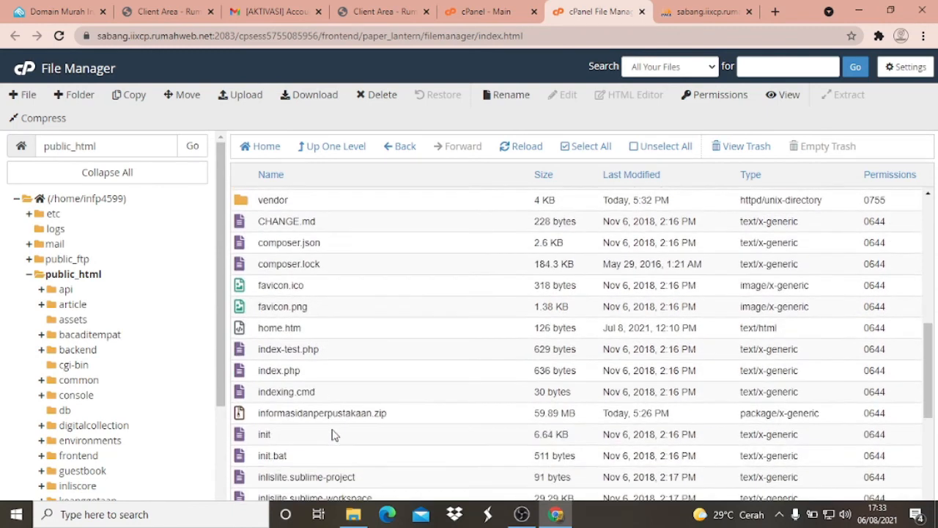
{"action": "scroll", "coordinate": [331, 436], "scroll_direction": "down", "scroll_amount": 4}
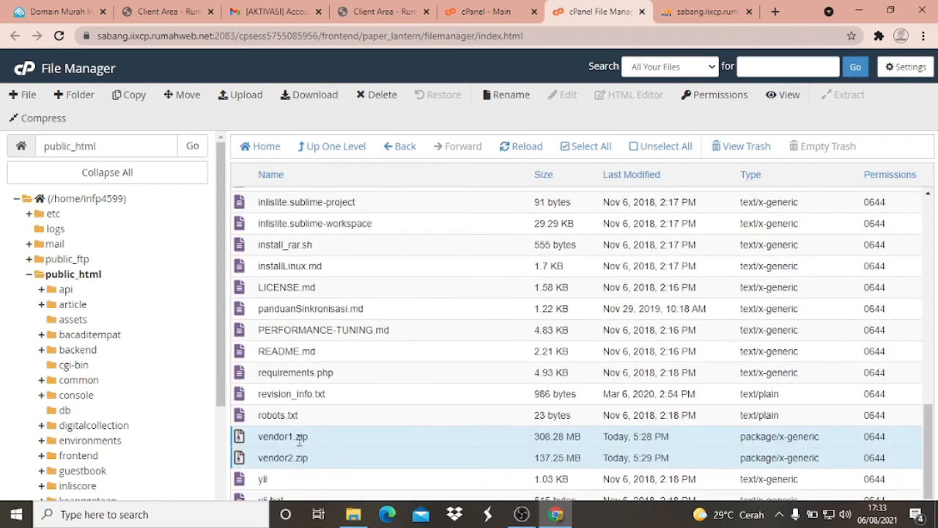
{"action": "right_click", "coordinate": [278, 438]}
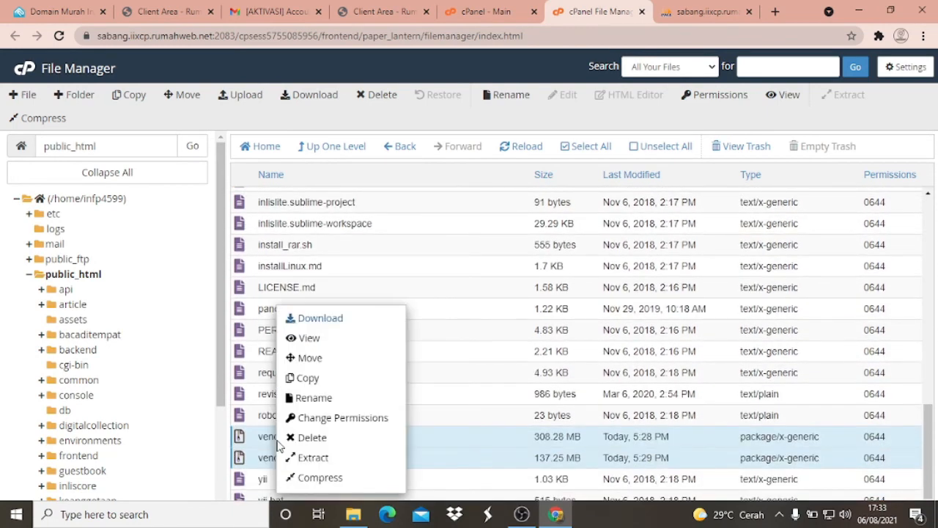
{"action": "left_click", "coordinate": [323, 462]}
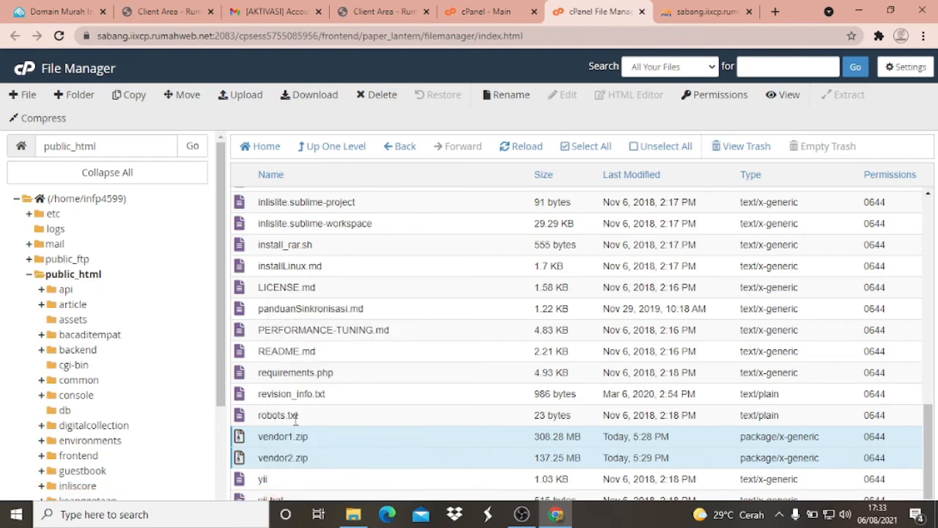
{"action": "right_click", "coordinate": [265, 438]}
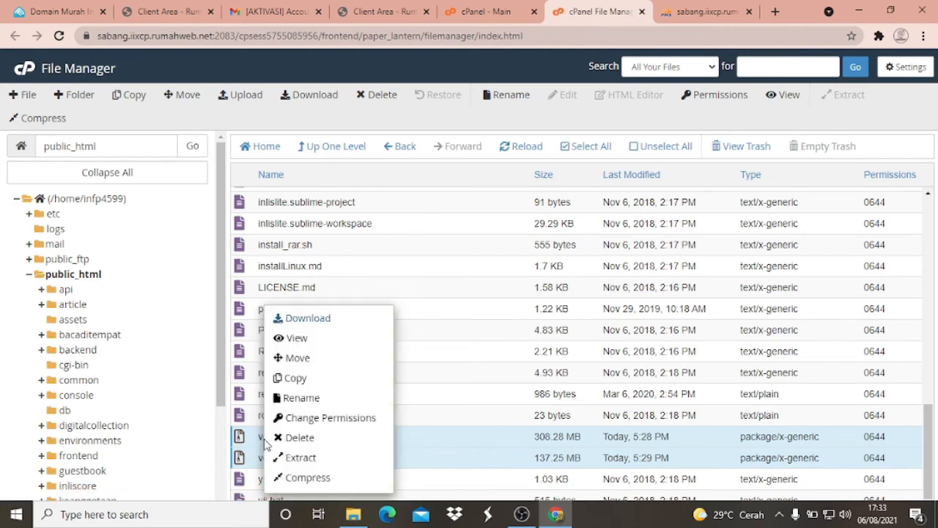
{"action": "left_click", "coordinate": [286, 456]}
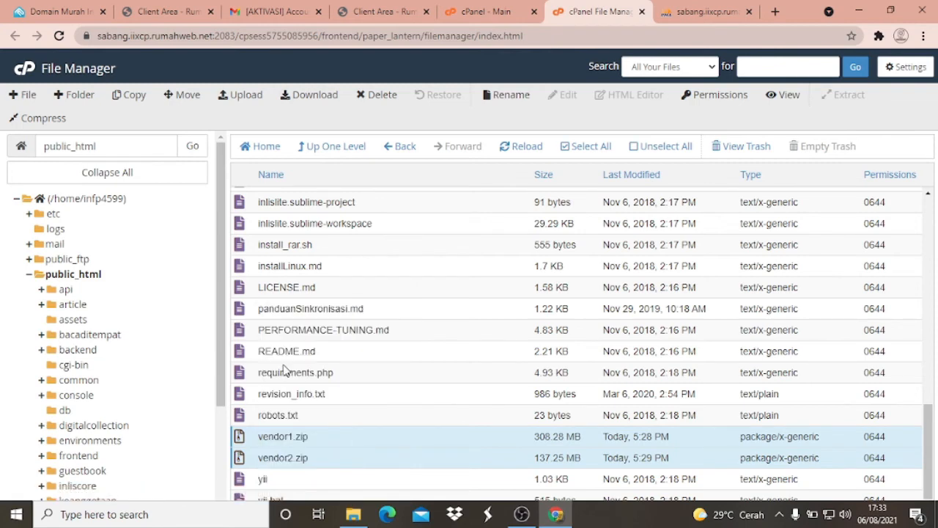
{"action": "scroll", "coordinate": [285, 367], "scroll_direction": "up", "scroll_amount": 5}
{"action": "scroll", "coordinate": [275, 270], "scroll_direction": "down", "scroll_amount": 5}
{"action": "left_click", "coordinate": [275, 415]}
{"action": "left_click", "coordinate": [273, 438]}
{"action": "right_click", "coordinate": [273, 438]}
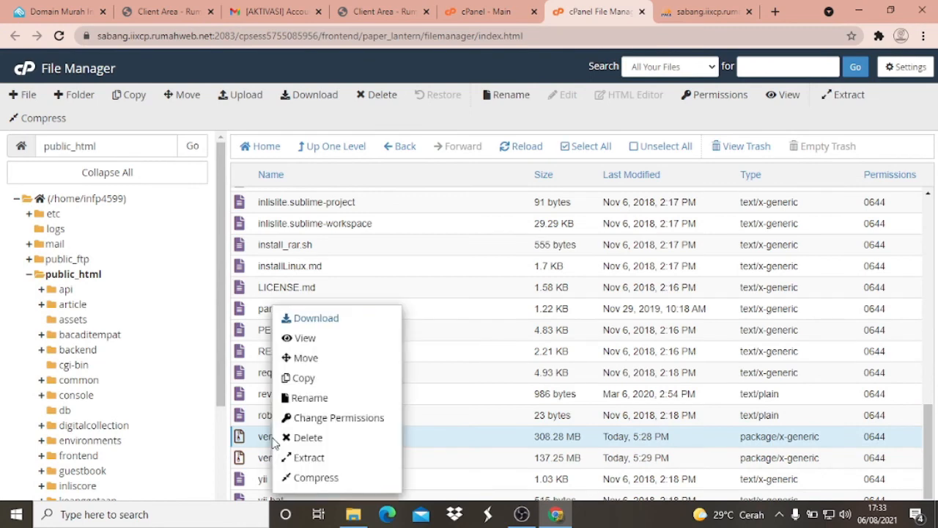
{"action": "left_click", "coordinate": [311, 457]}
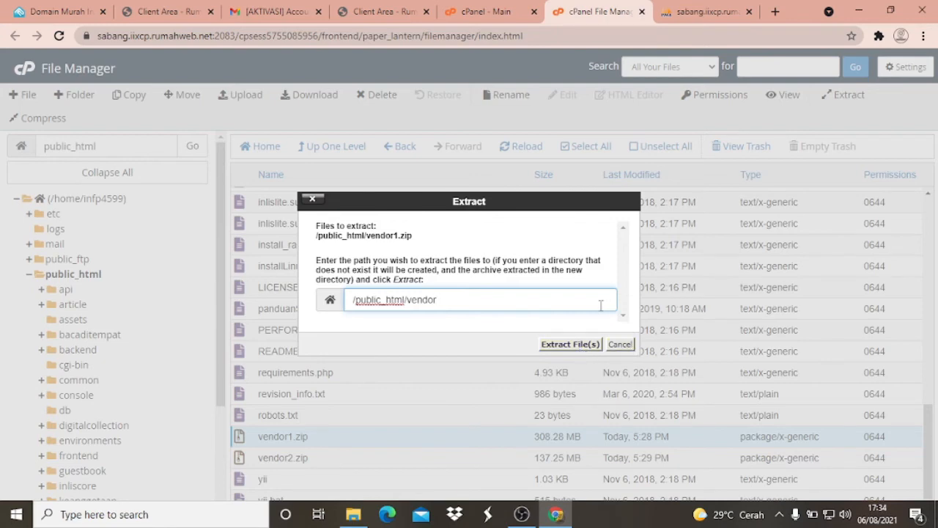
{"action": "double_click", "coordinate": [434, 304]}
{"action": "left_click", "coordinate": [332, 303]}
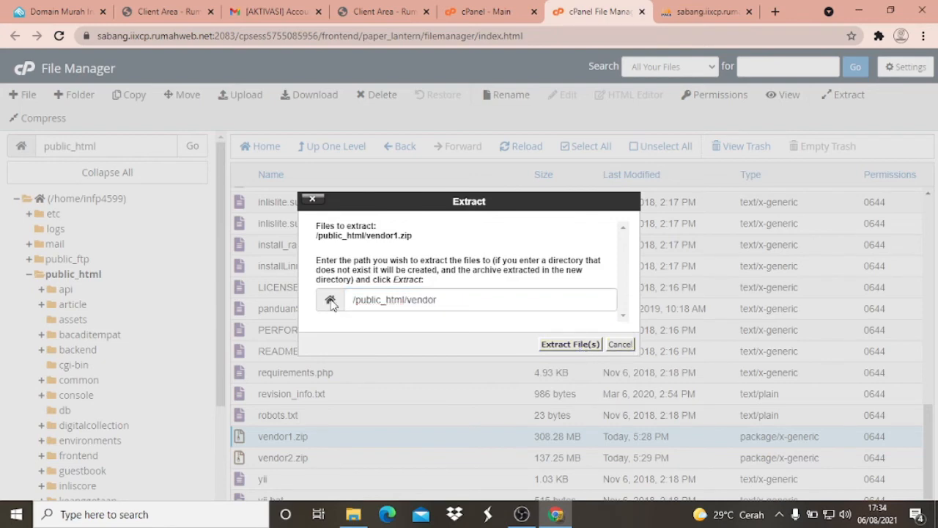
{"action": "left_click", "coordinate": [625, 349]}
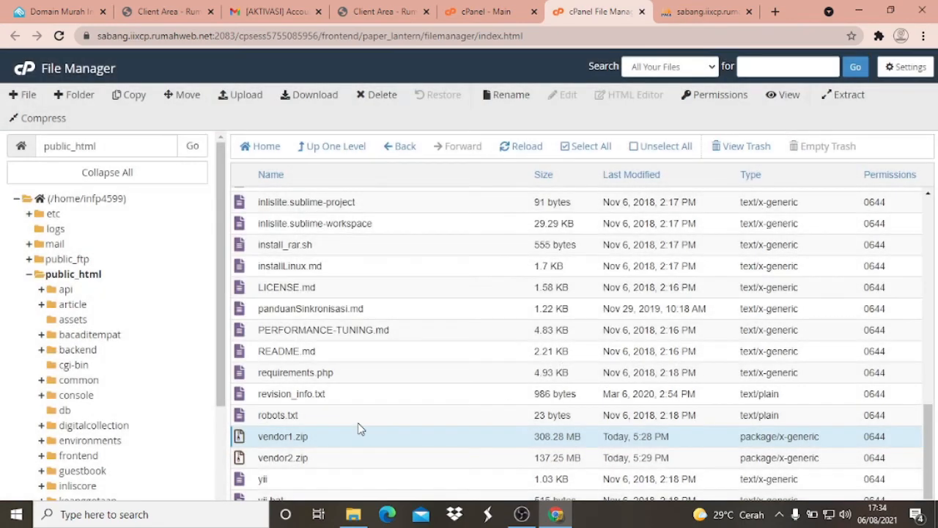
{"action": "left_click", "coordinate": [303, 457]}
{"action": "left_click", "coordinate": [300, 439]}
{"action": "left_click", "coordinate": [290, 459], "text": "ctrl"}
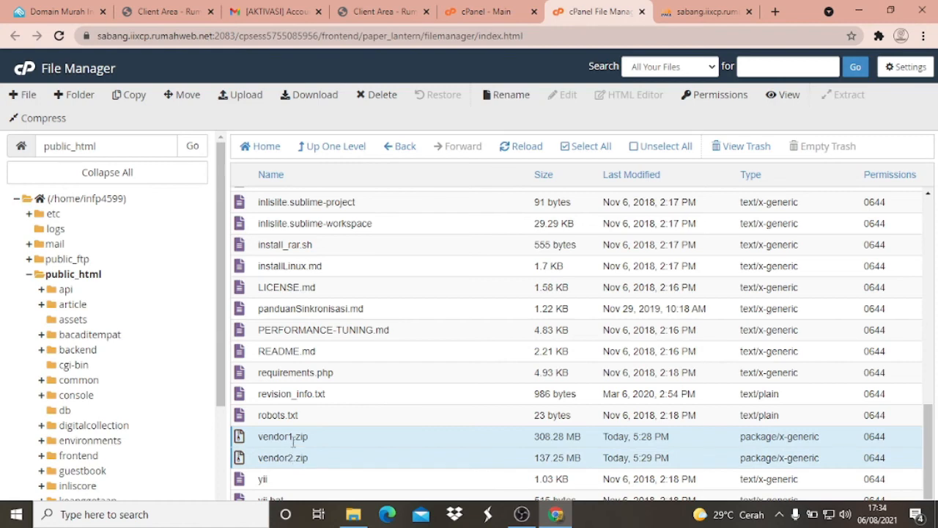
{"action": "double_click", "coordinate": [293, 438]}
{"action": "left_click", "coordinate": [242, 443]}
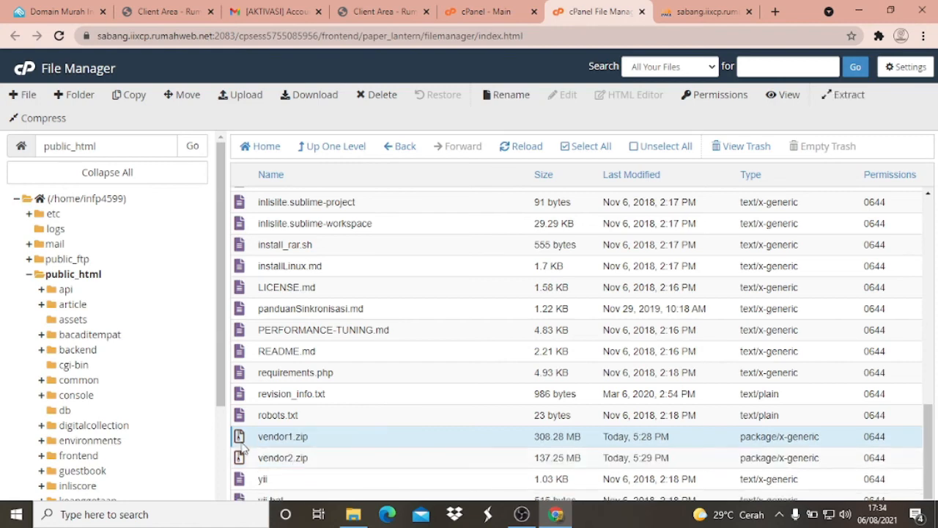
{"action": "right_click", "coordinate": [242, 444]}
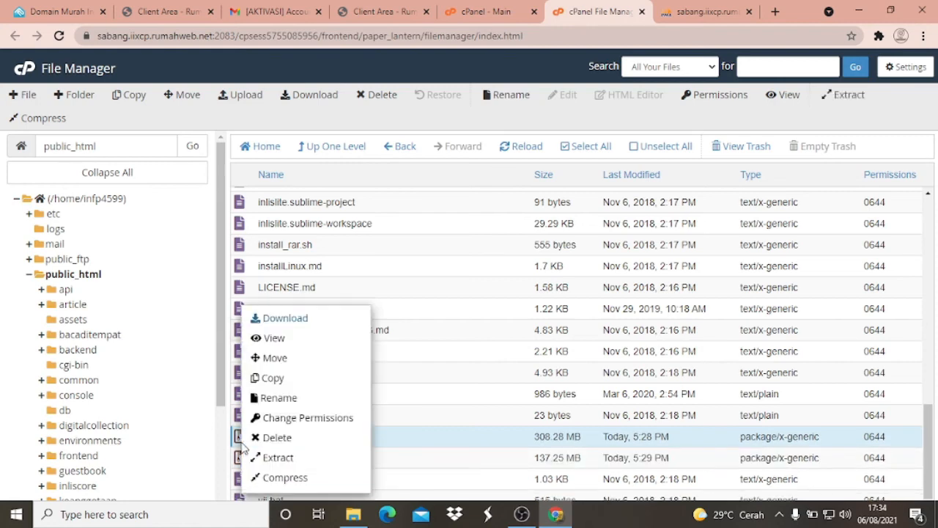
{"action": "left_click", "coordinate": [297, 358]}
{"action": "left_click", "coordinate": [329, 291]}
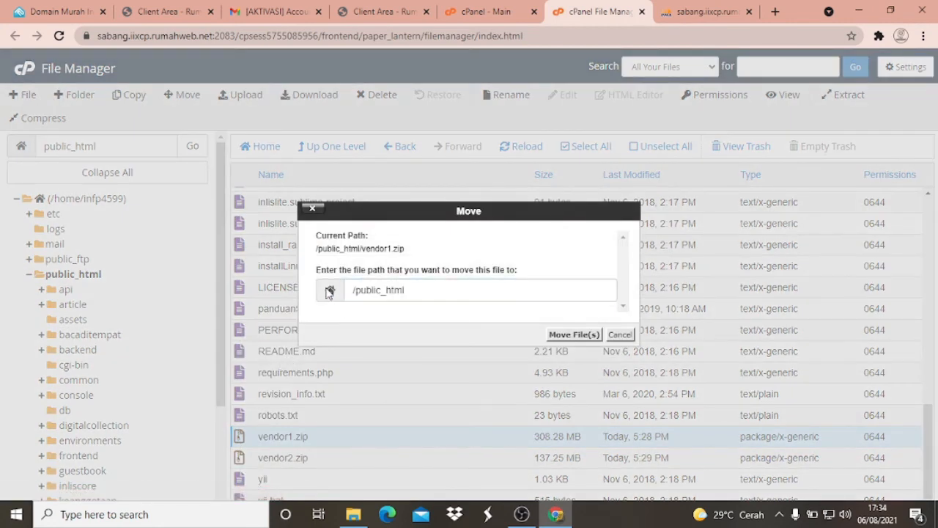
{"action": "left_click", "coordinate": [421, 291]}
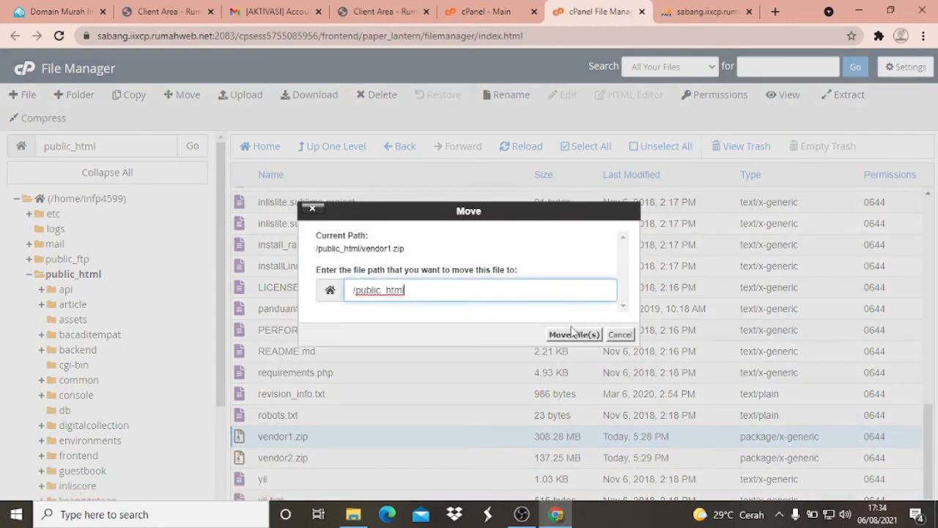
{"action": "left_click", "coordinate": [620, 334]}
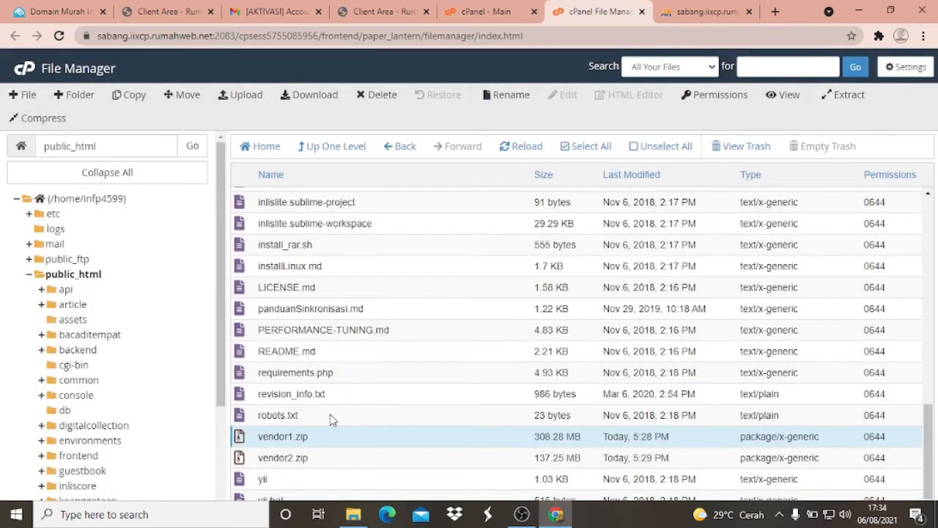
- Move vendor1.zip from public_html to /public_html/vendor
{"action": "left_click", "coordinate": [277, 461]}
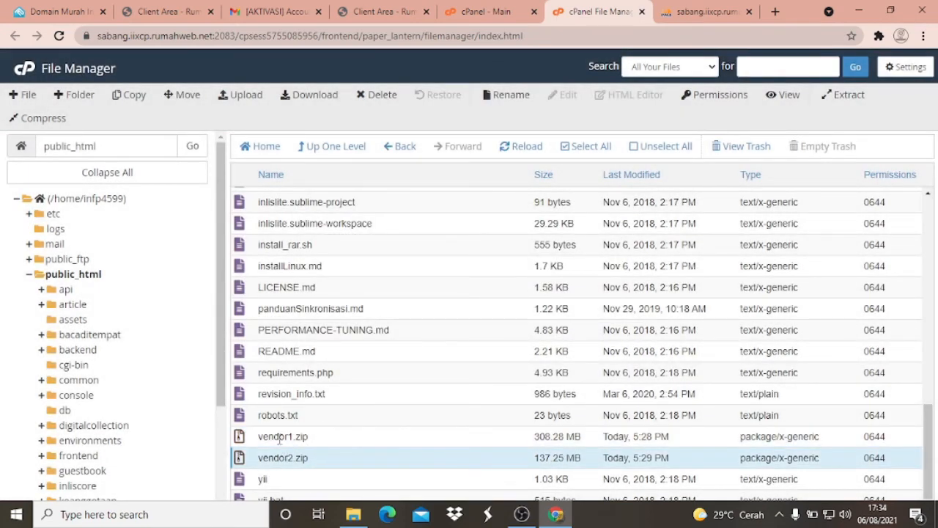
{"action": "left_click", "coordinate": [279, 438]}
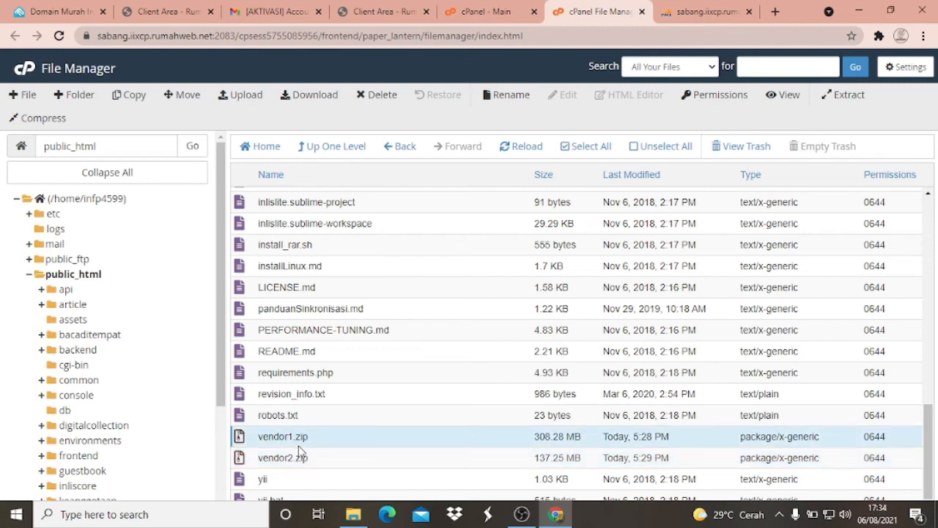
{"action": "right_click", "coordinate": [303, 437]}
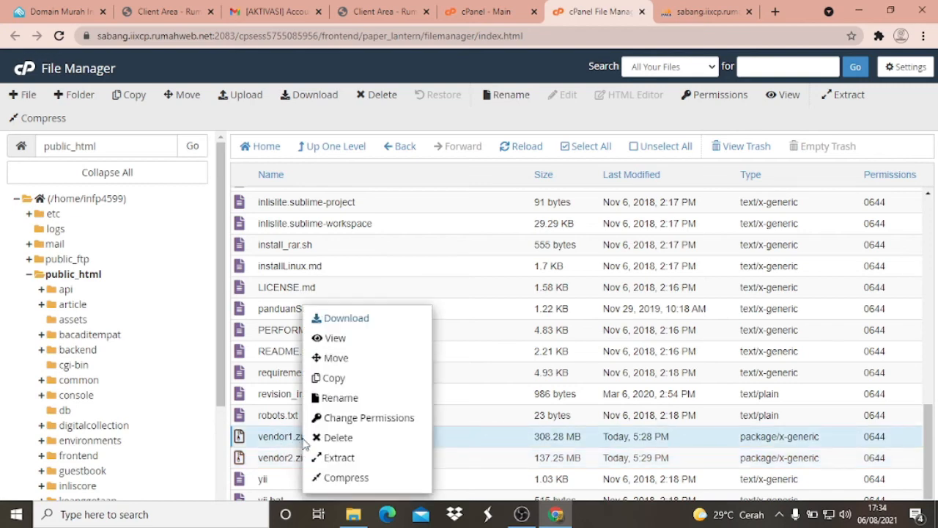
{"action": "left_click", "coordinate": [346, 362]}
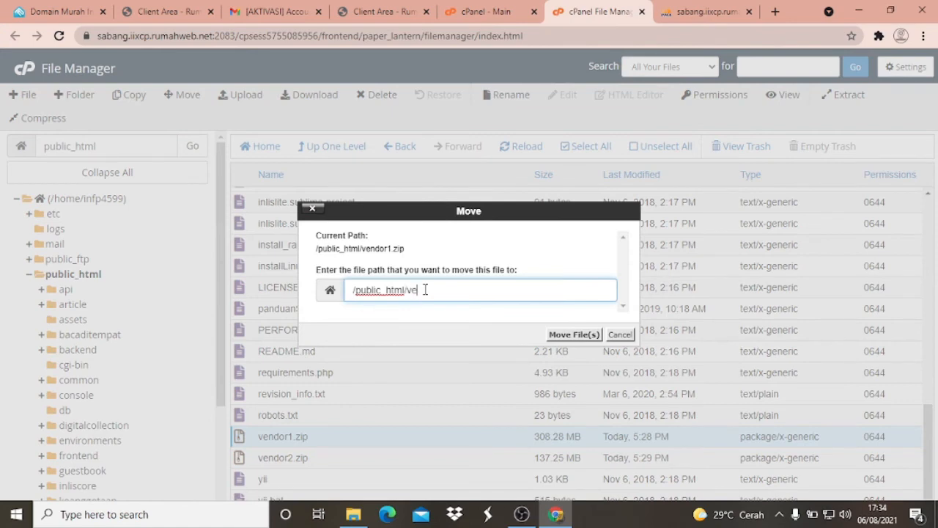
{"action": "type", "text": "/vendor"}
{"action": "left_click", "coordinate": [579, 335]}
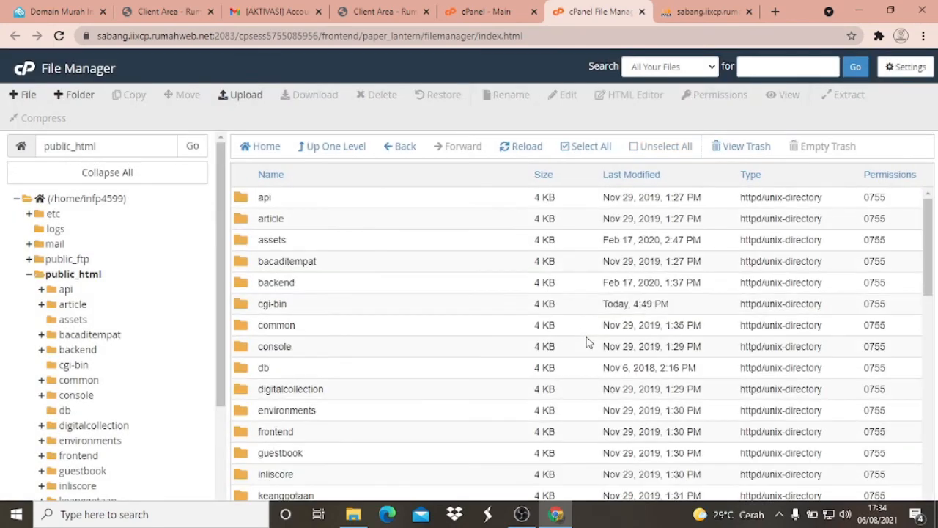
- Open the vendor folder in public_html to check its contents for vendor1.zip
{"action": "scroll", "coordinate": [590, 343], "scroll_direction": "down", "scroll_amount": 15}
{"action": "scroll", "coordinate": [469, 394], "scroll_direction": "up", "scroll_amount": 5}
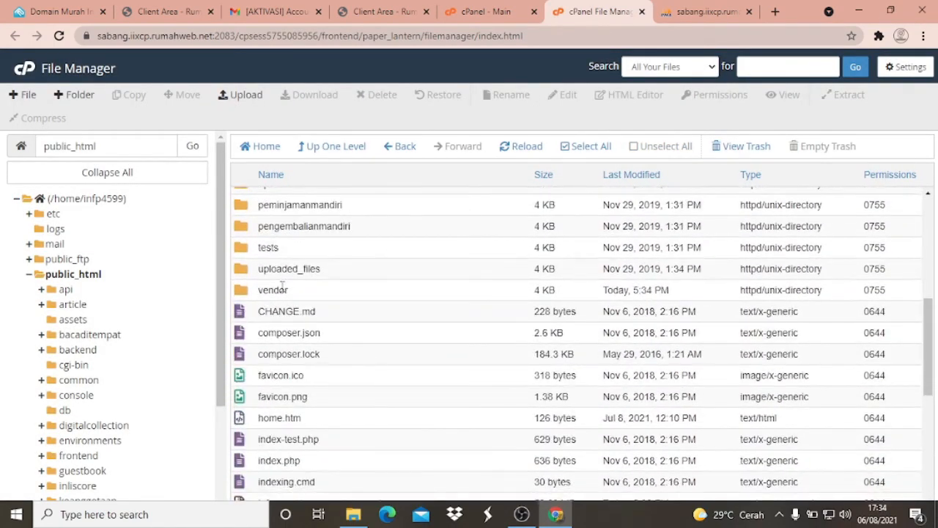
{"action": "double_click", "coordinate": [269, 290]}
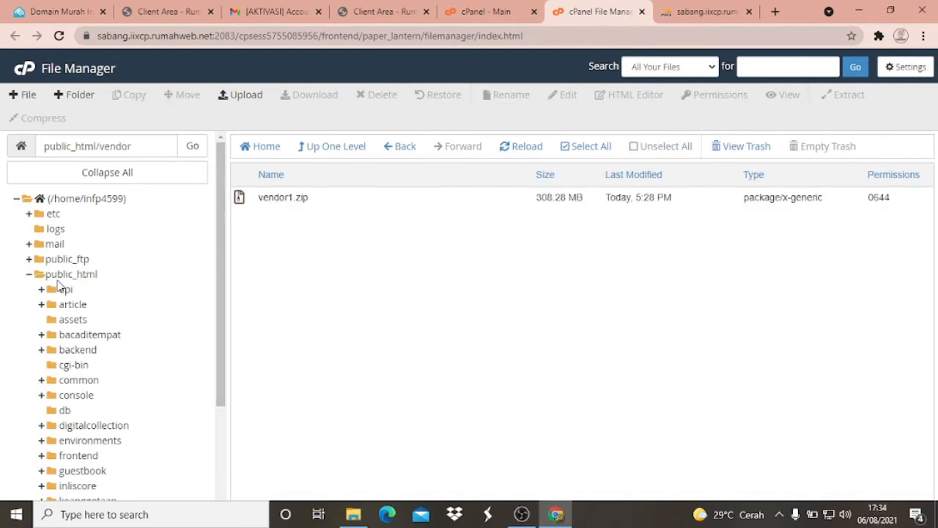
- Return to public_html and move vendor2.zip to /public_html/vendor
{"action": "left_click", "coordinate": [73, 274]}
{"action": "scroll", "coordinate": [272, 264], "scroll_direction": "down", "scroll_amount": 10}
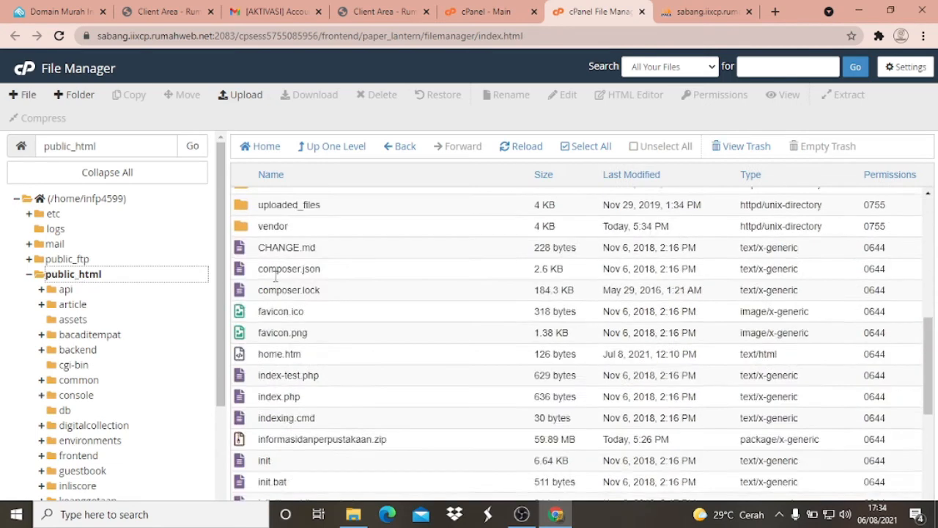
{"action": "scroll", "coordinate": [275, 276], "scroll_direction": "down", "scroll_amount": 4}
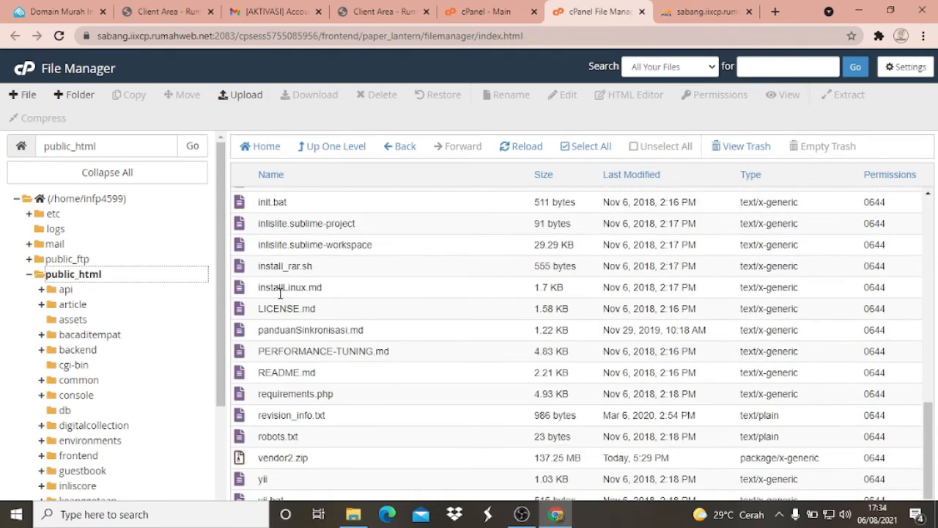
{"action": "left_click", "coordinate": [278, 460]}
{"action": "right_click", "coordinate": [277, 459]}
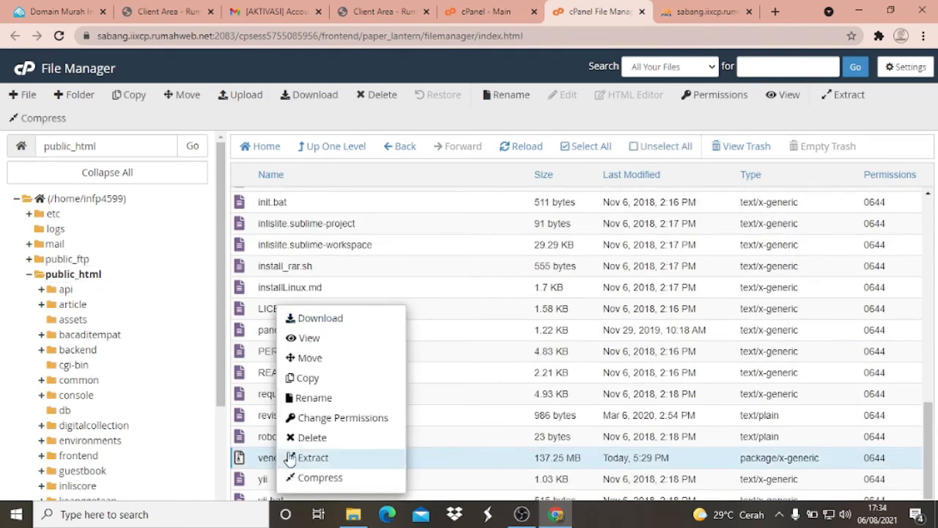
{"action": "left_click", "coordinate": [311, 359]}
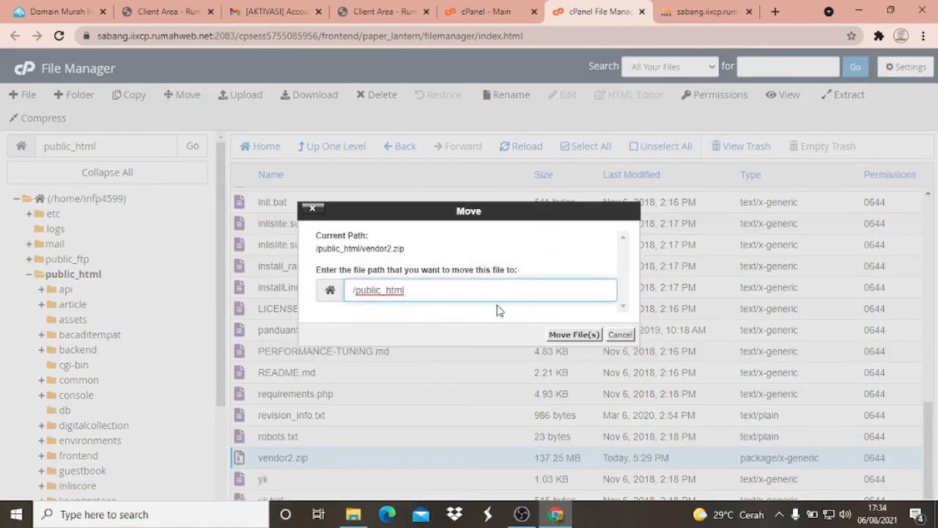
{"action": "type", "text": "/vendor"}
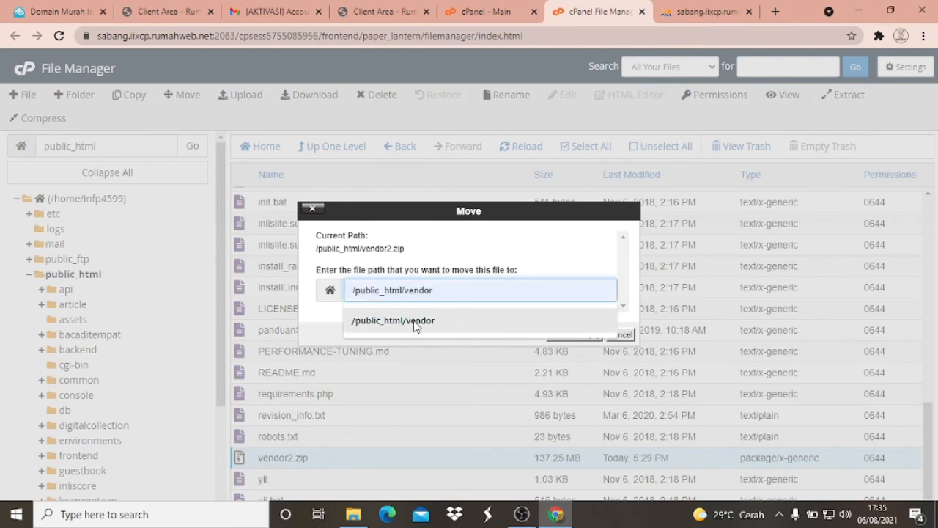
{"action": "left_click", "coordinate": [415, 323]}
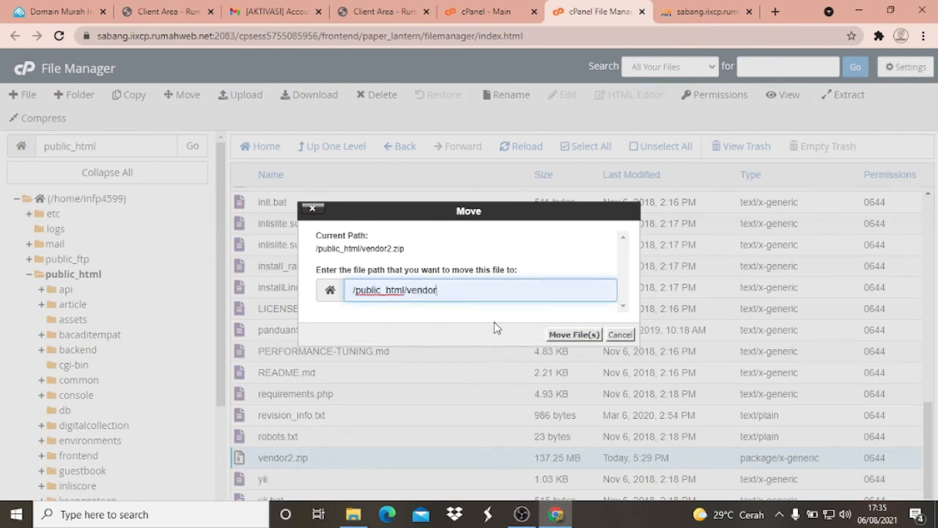
{"action": "left_click", "coordinate": [572, 334]}
- Locate the vendor folder in the public_html listing and open it
{"action": "scroll", "coordinate": [453, 278], "scroll_direction": "down", "scroll_amount": 10}
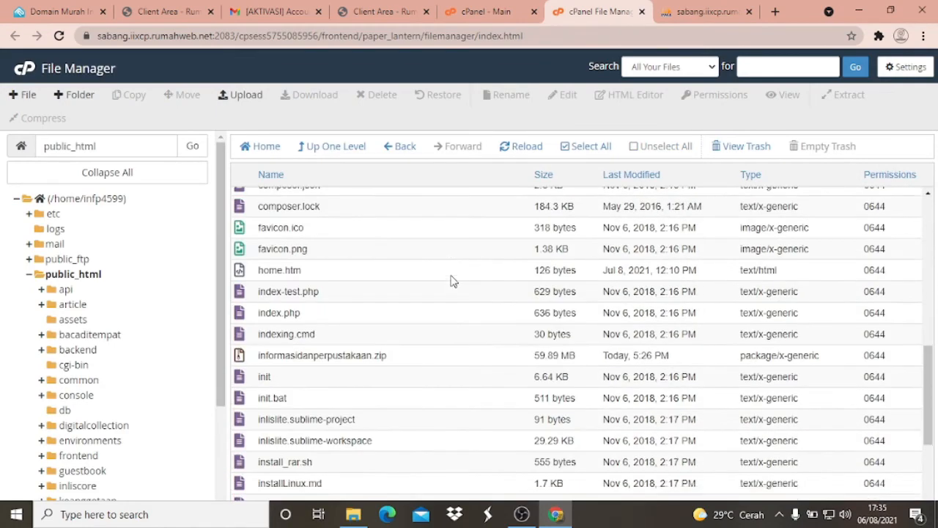
{"action": "scroll", "coordinate": [440, 332], "scroll_direction": "up", "scroll_amount": 1}
{"action": "scroll", "coordinate": [440, 332], "scroll_direction": "down", "scroll_amount": 2}
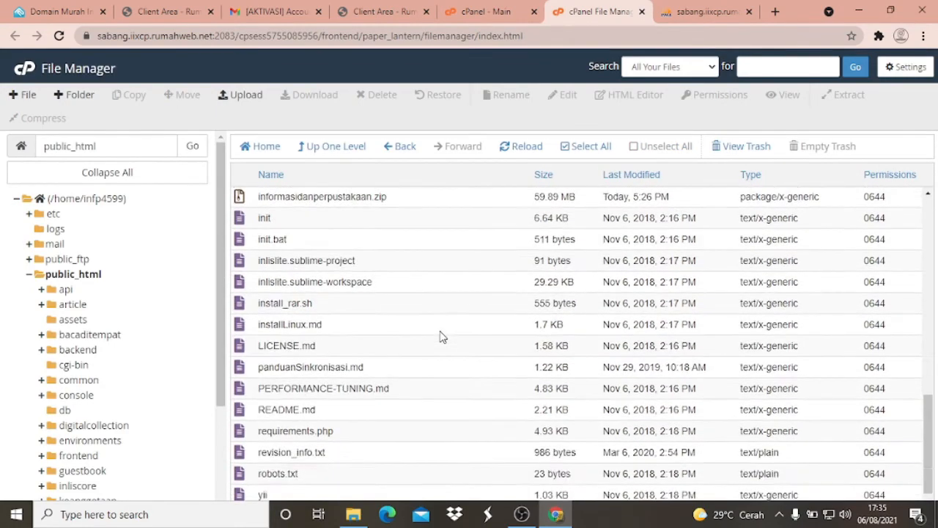
{"action": "scroll", "coordinate": [438, 340], "scroll_direction": "up", "scroll_amount": 6}
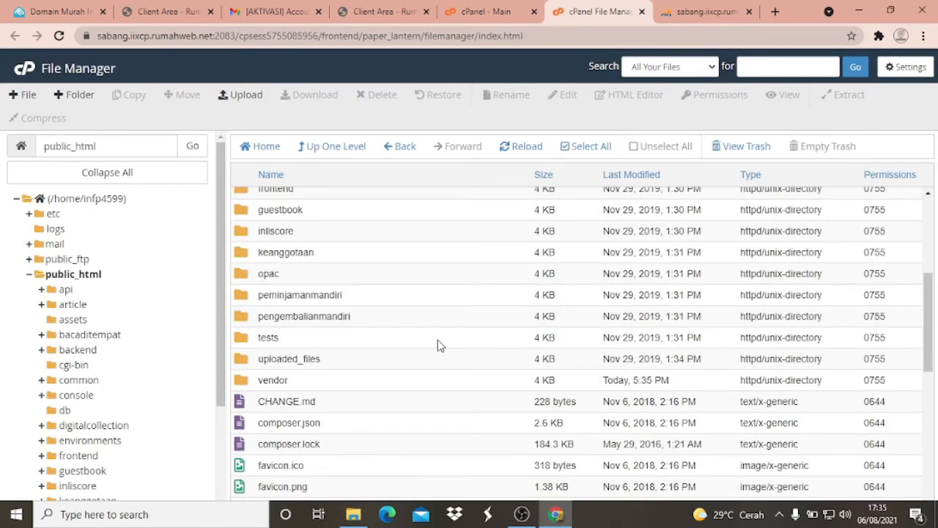
{"action": "double_click", "coordinate": [245, 387]}
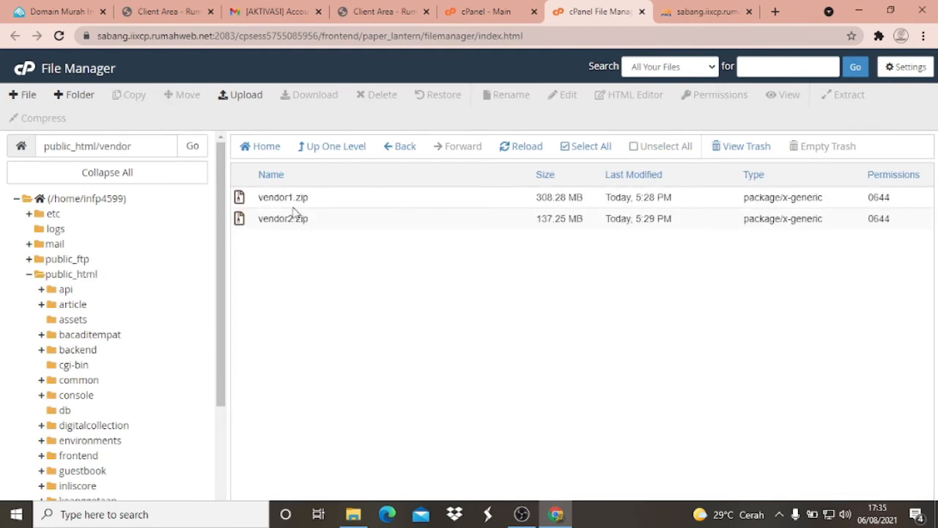
- Extract vendor1.zip into /public_html/vendor, look through the extraction results and close them
{"action": "left_click", "coordinate": [276, 200]}
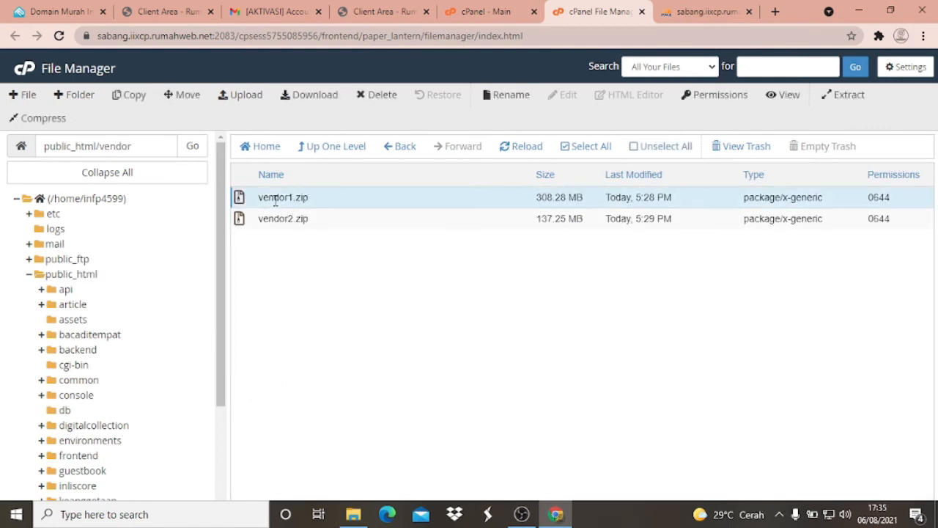
{"action": "right_click", "coordinate": [276, 206]}
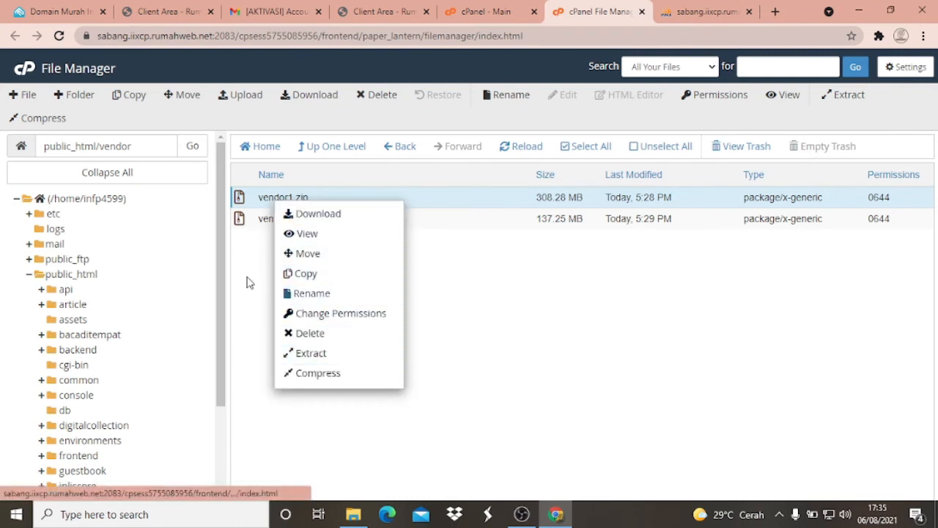
{"action": "left_click", "coordinate": [248, 283]}
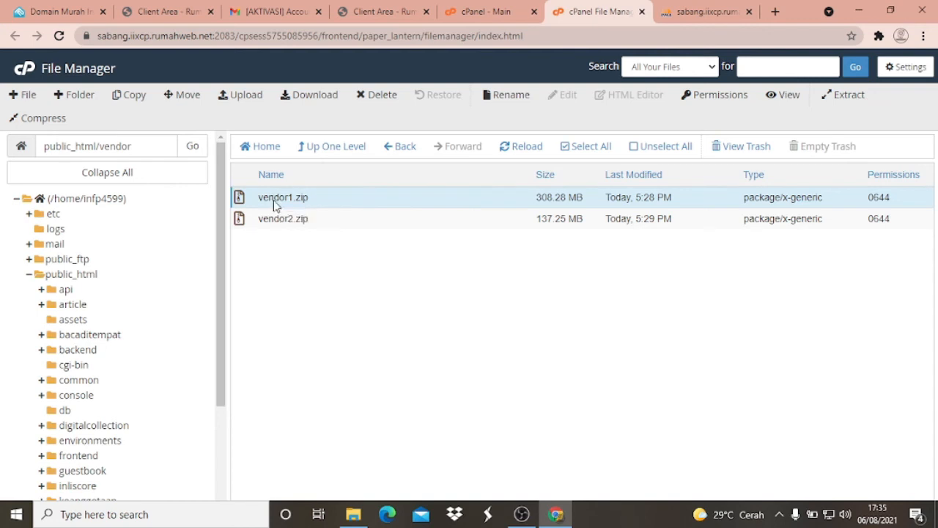
{"action": "right_click", "coordinate": [275, 202]}
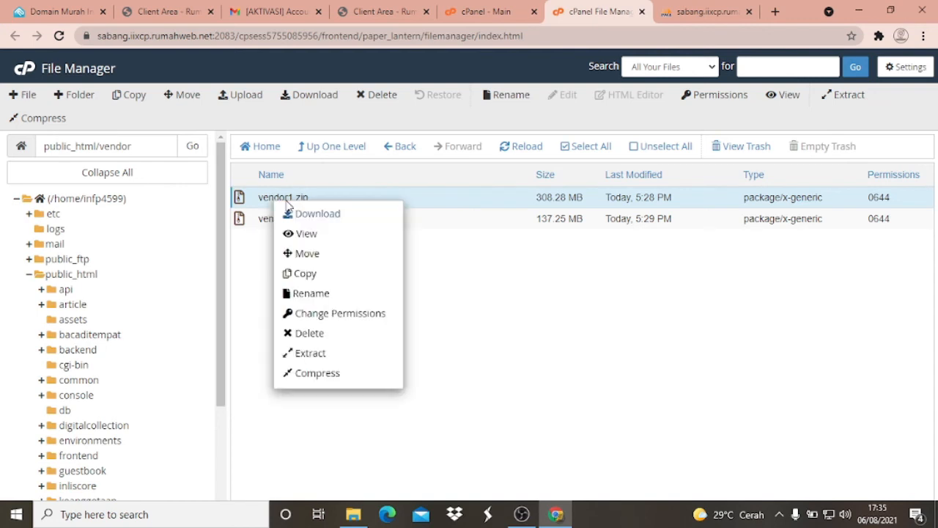
{"action": "left_click", "coordinate": [318, 358]}
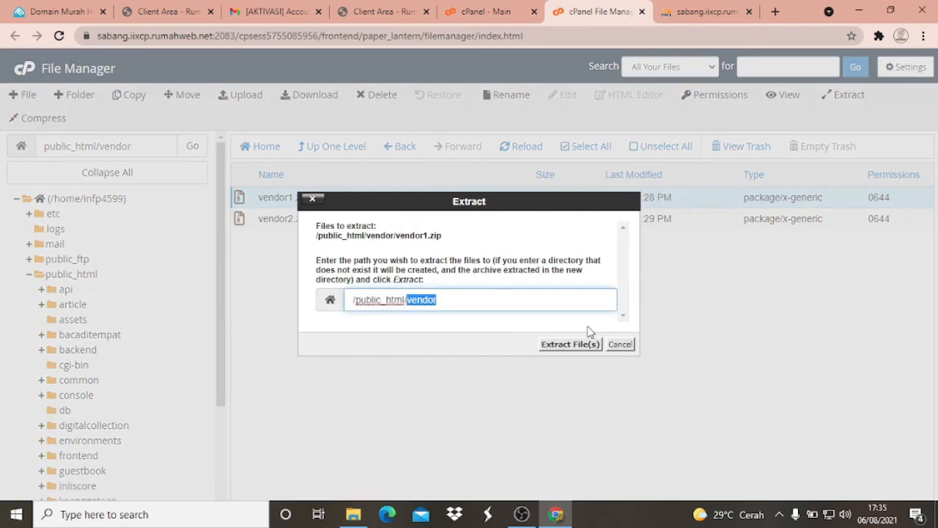
{"action": "left_click", "coordinate": [571, 345]}
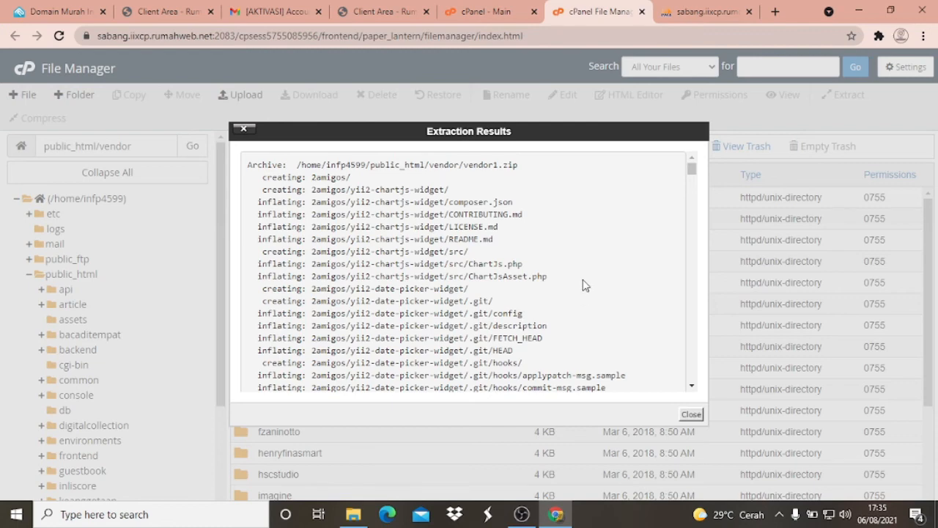
{"action": "scroll", "coordinate": [587, 315], "scroll_direction": "down", "scroll_amount": 6}
{"action": "scroll", "coordinate": [594, 324], "scroll_direction": "down", "scroll_amount": 5}
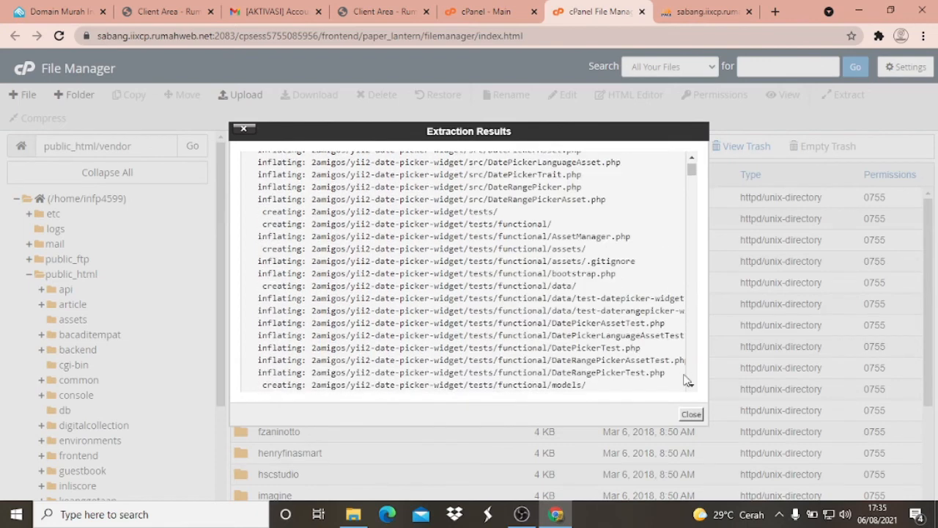
{"action": "left_click", "coordinate": [696, 415]}
{"action": "scroll", "coordinate": [366, 242], "scroll_direction": "down", "scroll_amount": 3}
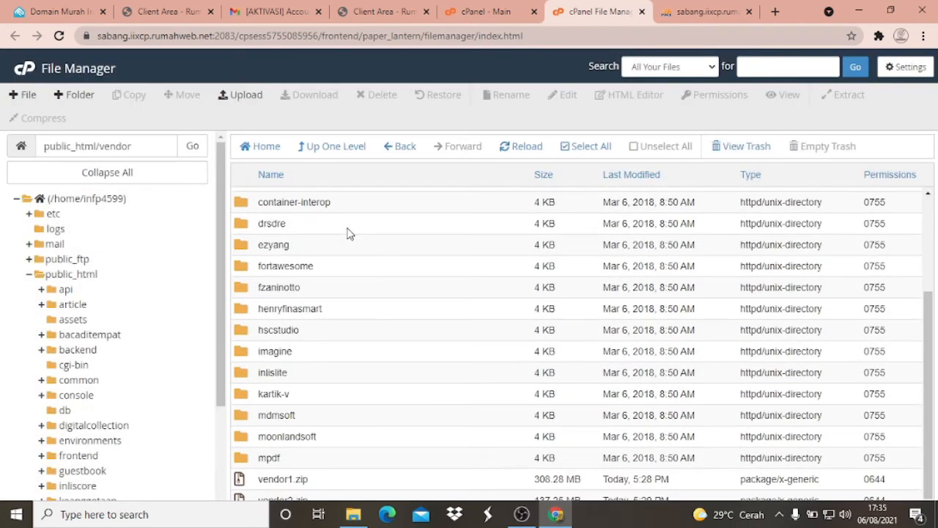
{"action": "left_click", "coordinate": [250, 498]}
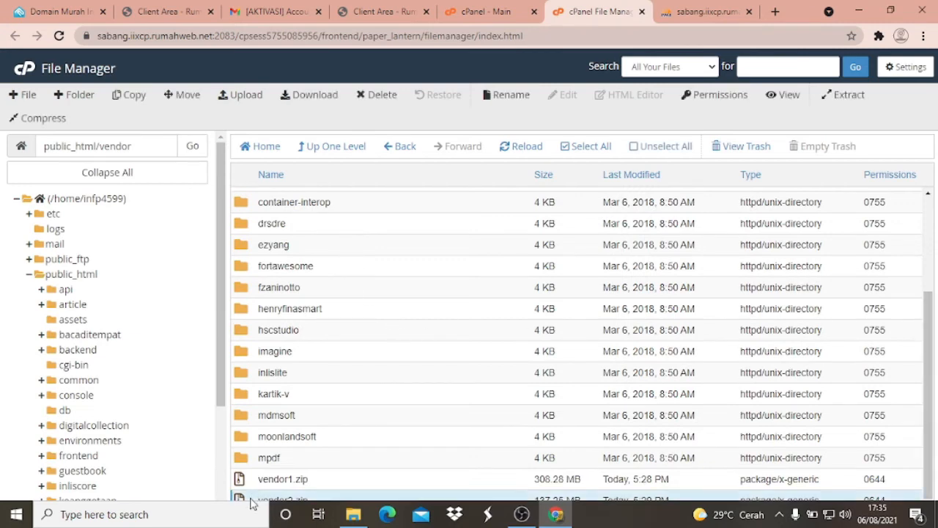
{"action": "right_click", "coordinate": [251, 499]}
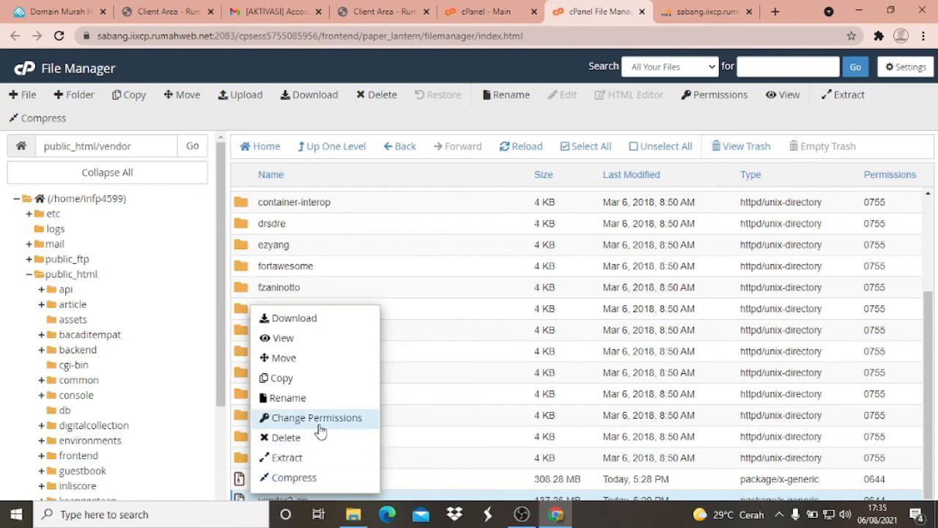
{"action": "left_click", "coordinate": [241, 480]}
{"action": "left_click", "coordinate": [284, 497]}
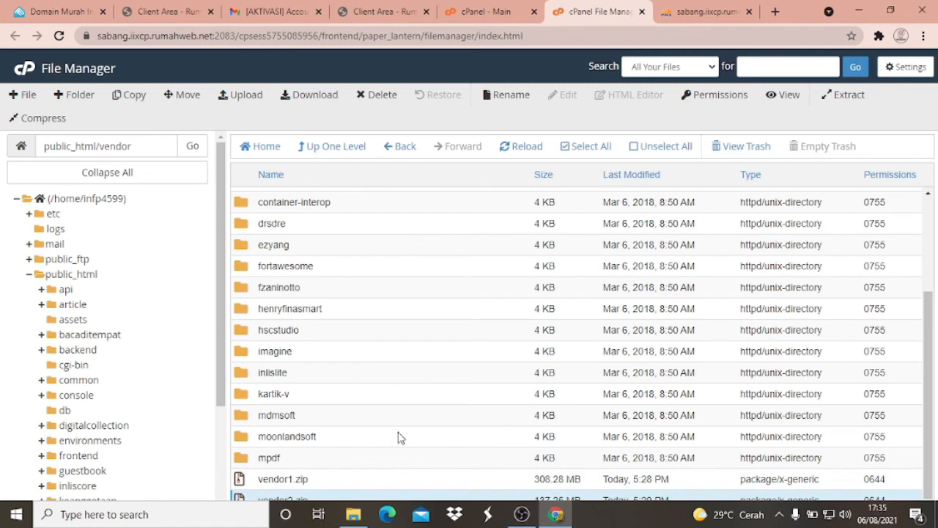
- Permanently delete vendor1.zip from public_html/vendor, skipping the trash
{"action": "left_click", "coordinate": [271, 481]}
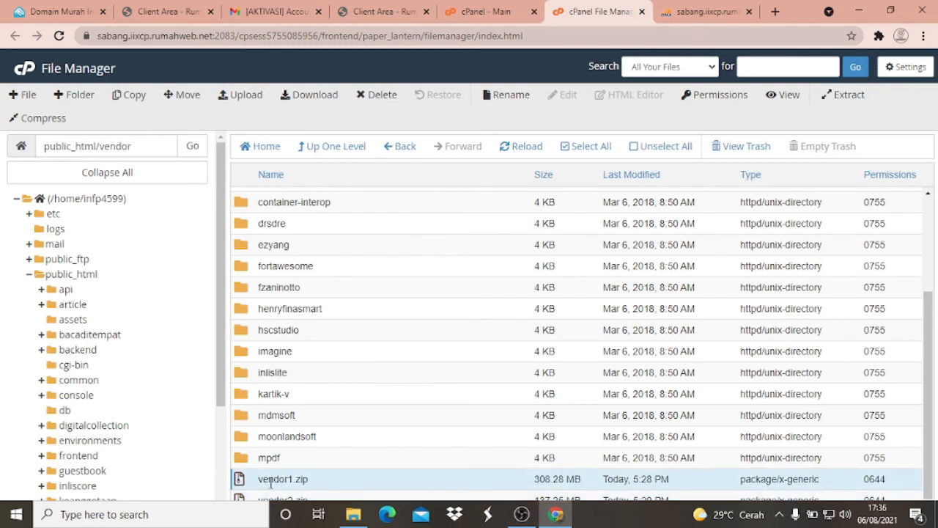
{"action": "left_click", "coordinate": [377, 98]}
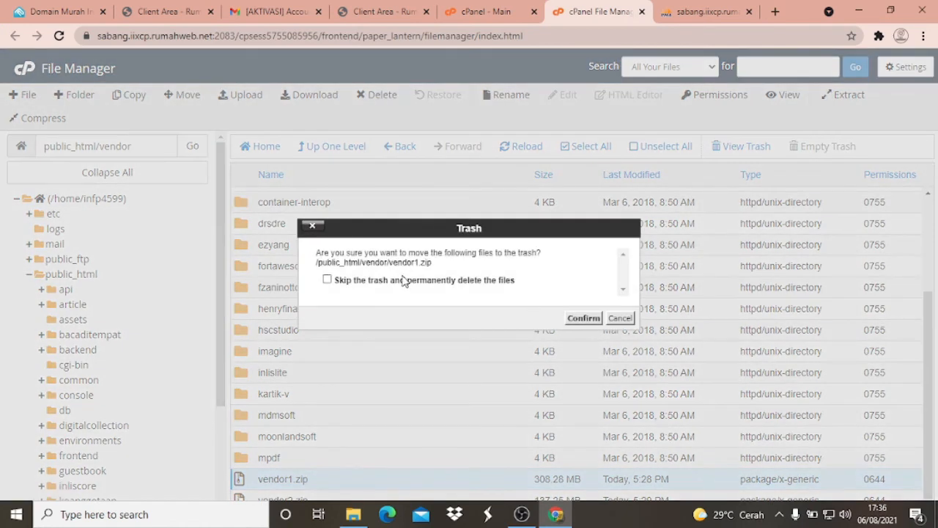
{"action": "left_click", "coordinate": [397, 282]}
{"action": "left_click", "coordinate": [584, 319]}
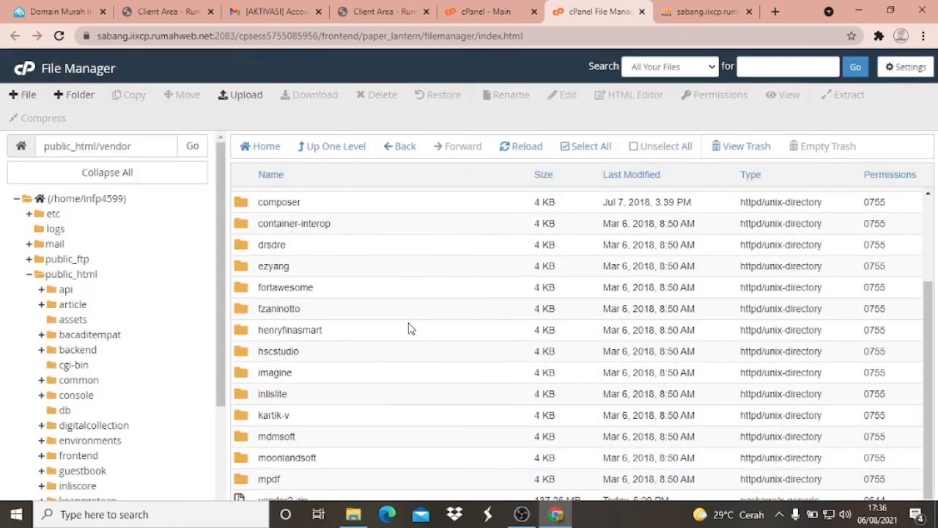
- Extract vendor2.zip into /public_html/vendor, look through the extraction results and close them
{"action": "left_click", "coordinate": [239, 500]}
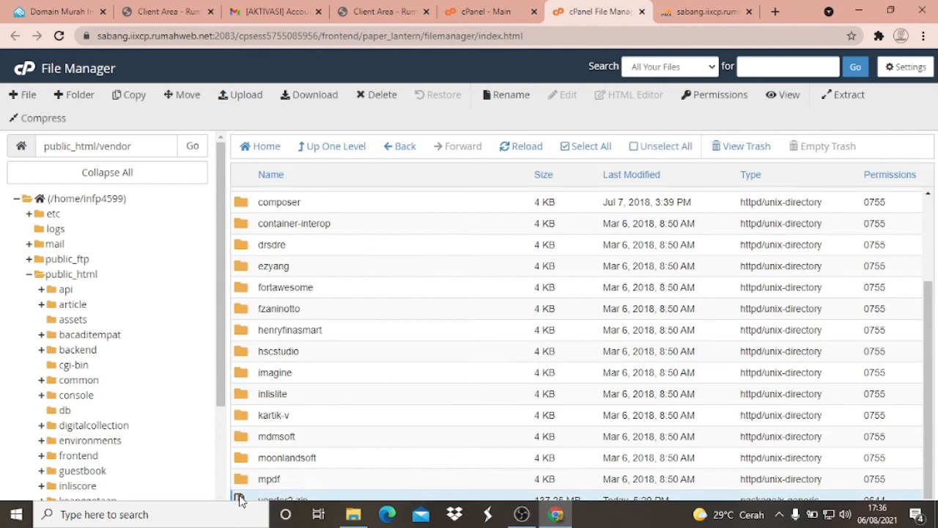
{"action": "right_click", "coordinate": [239, 499]}
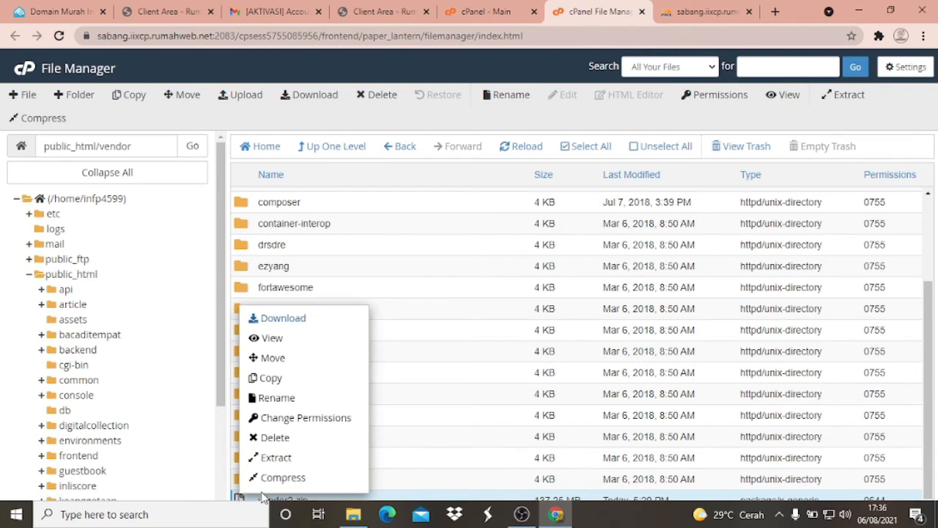
{"action": "left_click", "coordinate": [283, 459]}
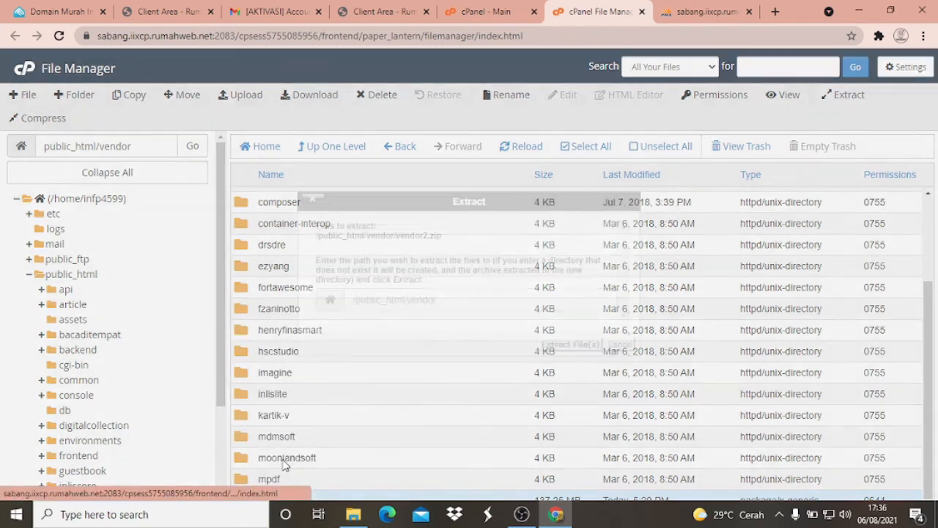
{"action": "left_click", "coordinate": [454, 300]}
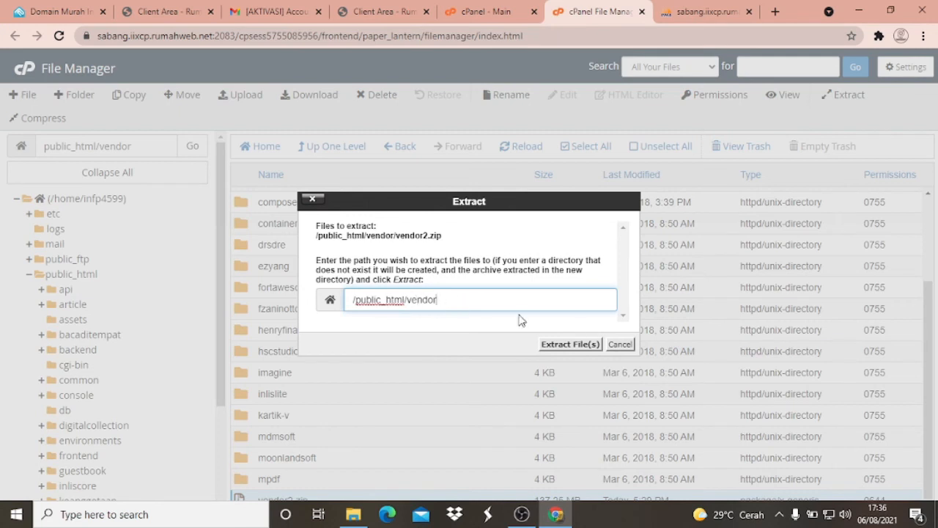
{"action": "left_click", "coordinate": [571, 345]}
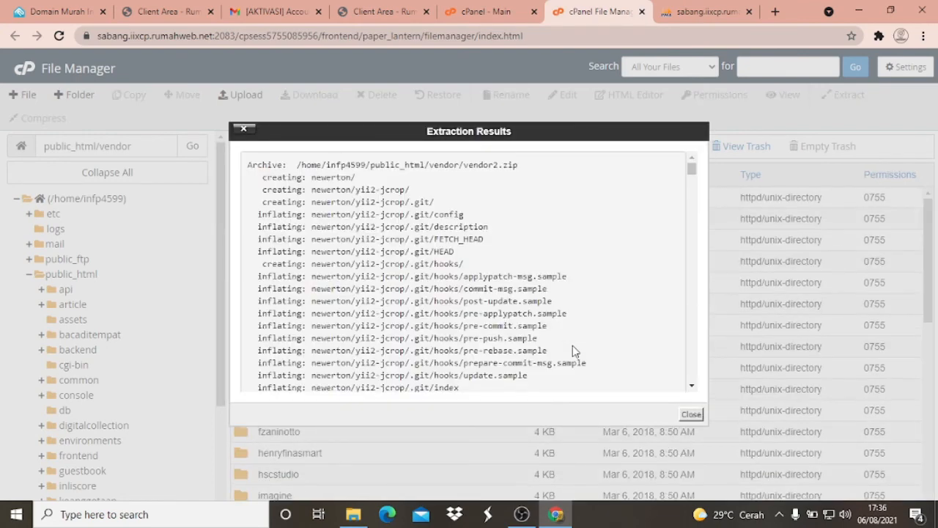
{"action": "scroll", "coordinate": [542, 337], "scroll_direction": "down", "scroll_amount": 15}
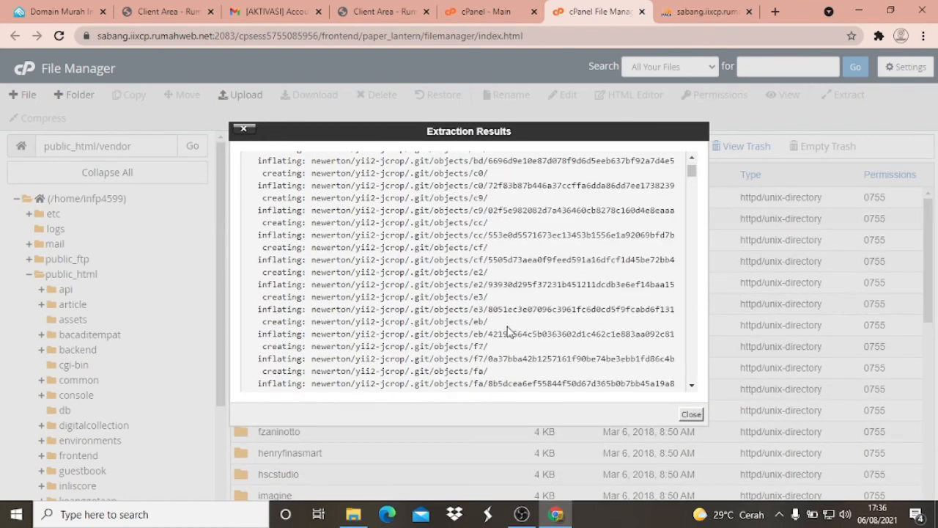
{"action": "scroll", "coordinate": [623, 352], "scroll_direction": "down", "scroll_amount": 10}
{"action": "left_click", "coordinate": [695, 415]}
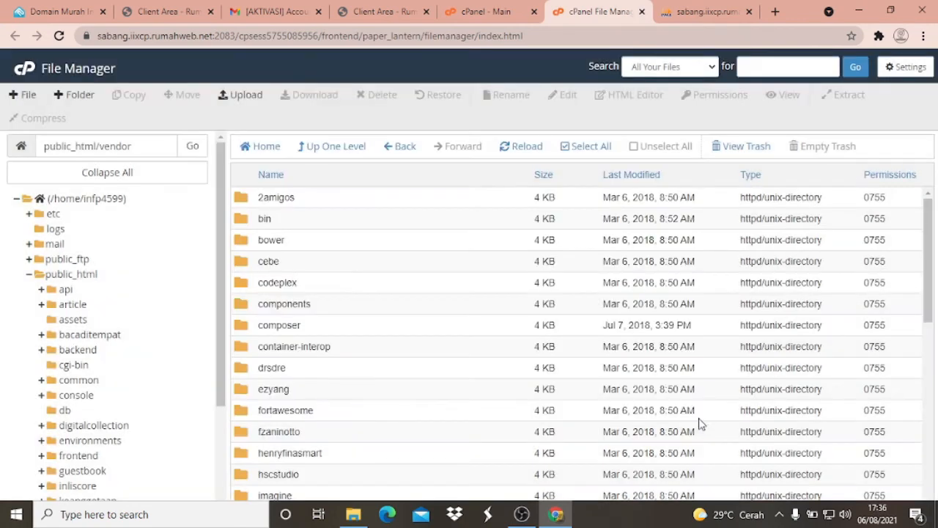
- Permanently delete vendor2.zip from public_html/vendor, skipping the trash
{"action": "scroll", "coordinate": [546, 311], "scroll_direction": "down", "scroll_amount": 8}
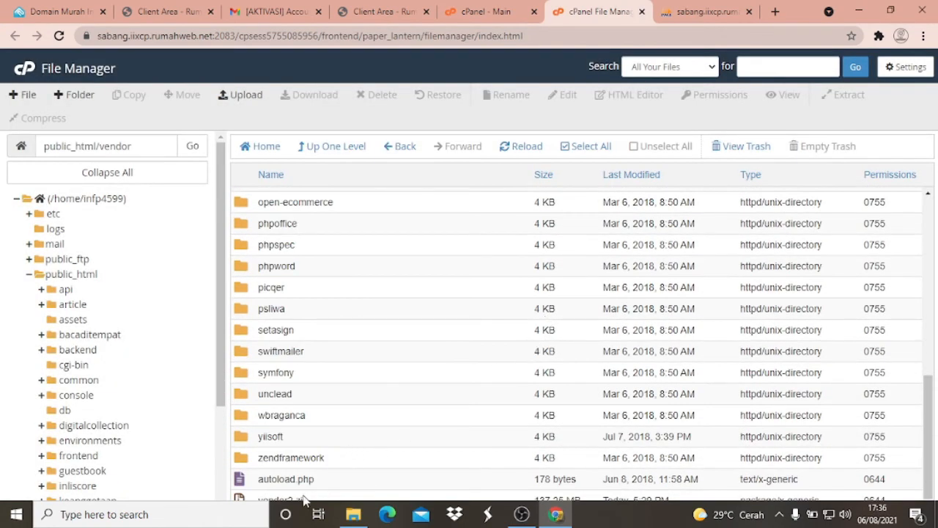
{"action": "left_click", "coordinate": [301, 496]}
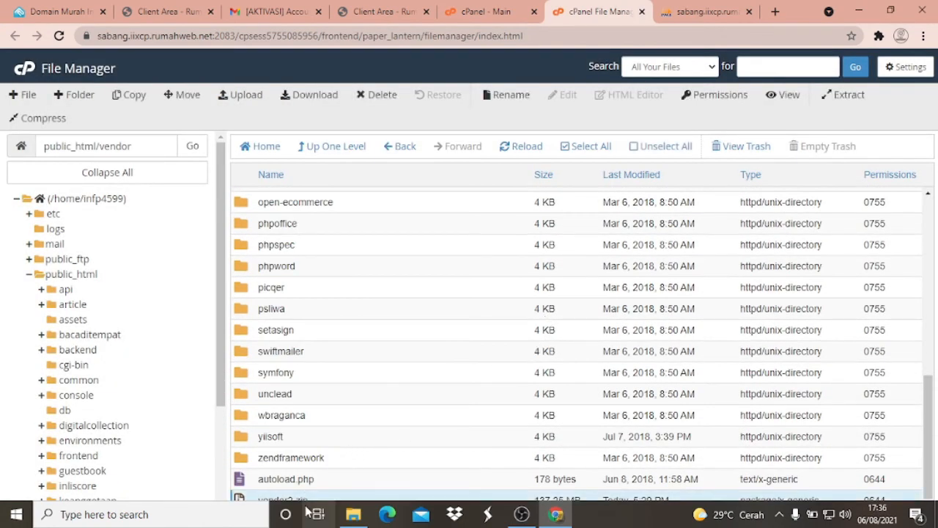
{"action": "left_click", "coordinate": [385, 98]}
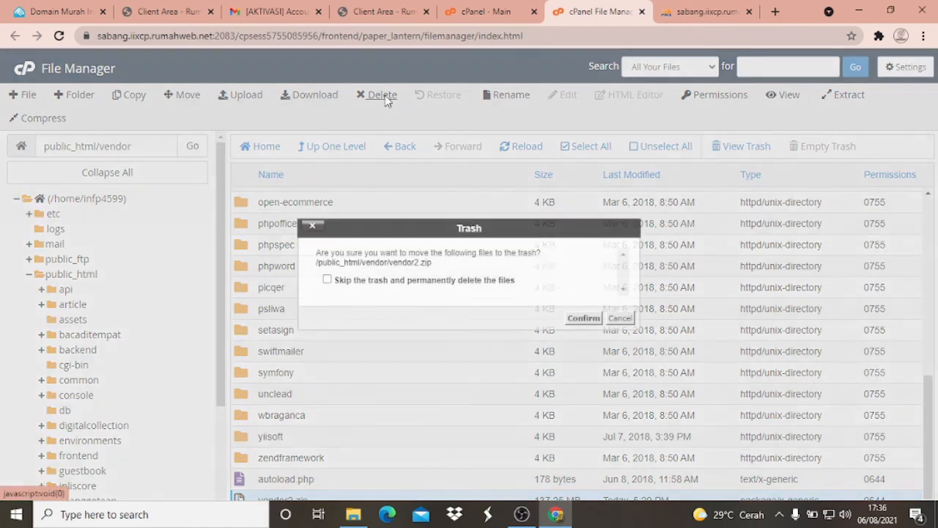
{"action": "left_click", "coordinate": [423, 286]}
{"action": "left_click", "coordinate": [583, 318]}
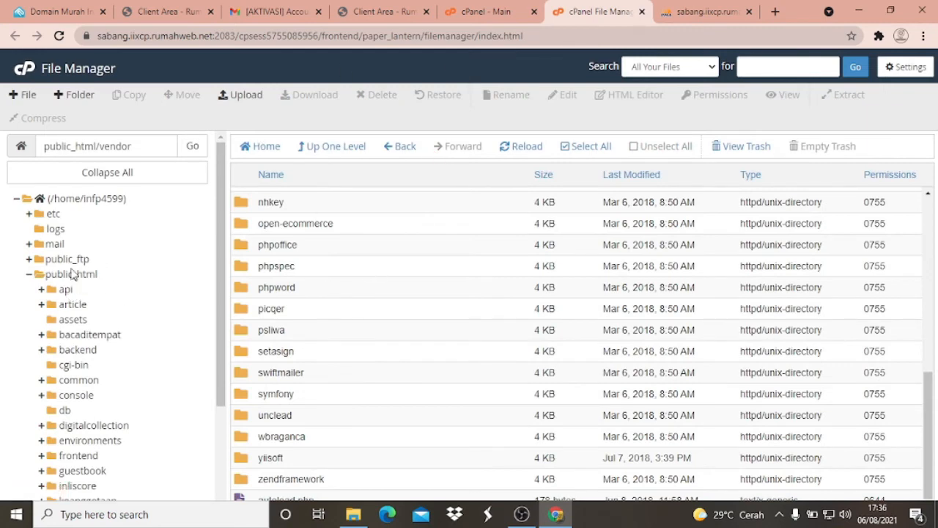
- Return to public_html and permanently delete informasidanperpustakaan.zip, skipping the trash
{"action": "left_click", "coordinate": [66, 276]}
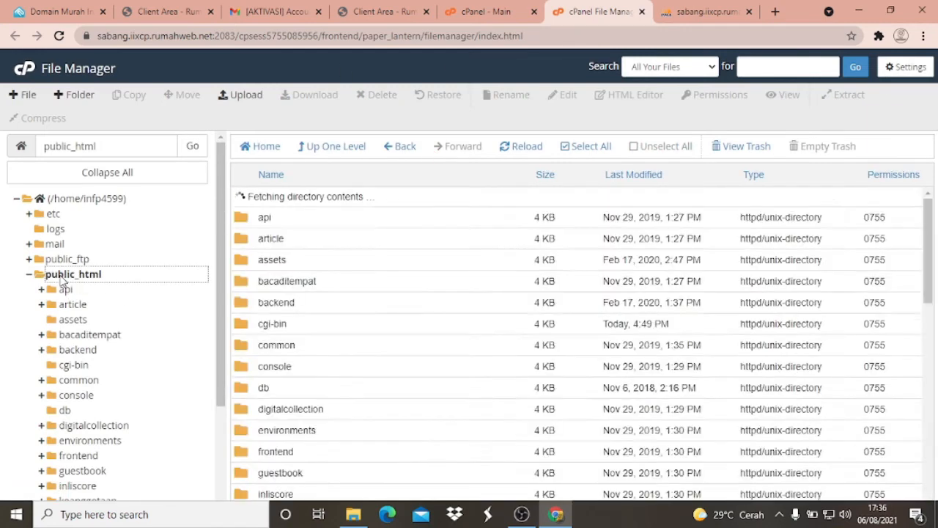
{"action": "scroll", "coordinate": [329, 276], "scroll_direction": "down", "scroll_amount": 10}
{"action": "scroll", "coordinate": [328, 277], "scroll_direction": "down", "scroll_amount": 2}
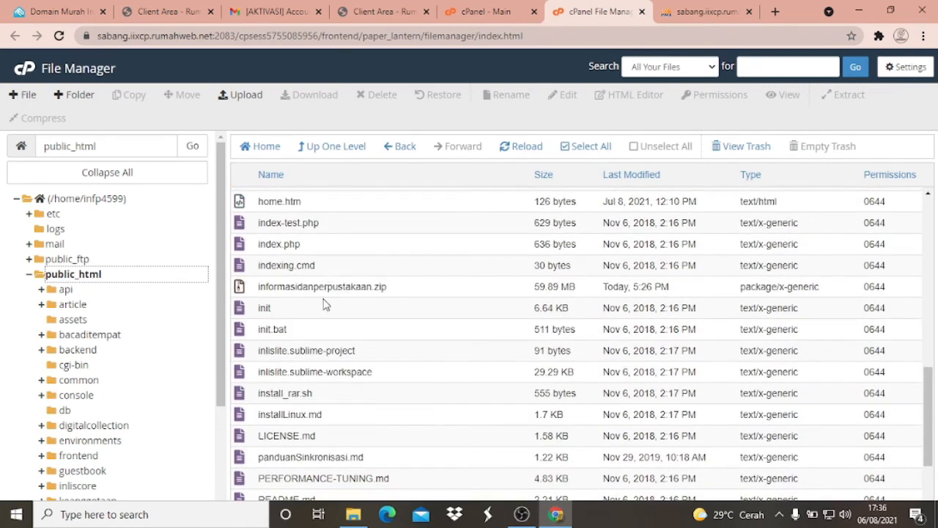
{"action": "left_click", "coordinate": [335, 286]}
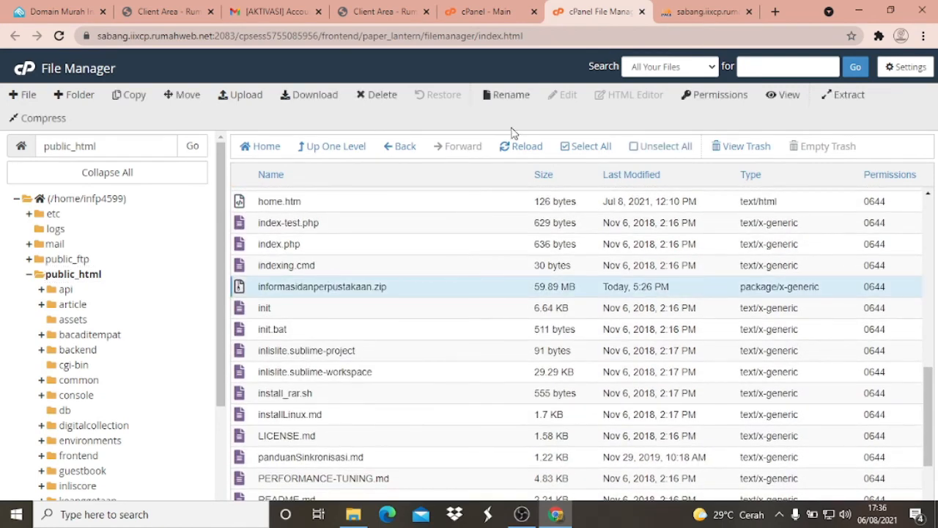
{"action": "left_click", "coordinate": [382, 95]}
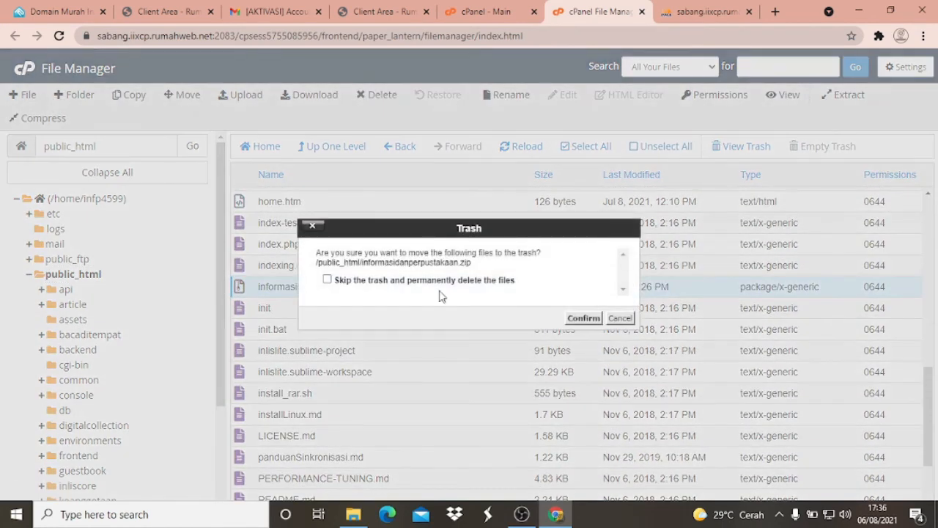
{"action": "left_click", "coordinate": [372, 280]}
{"action": "left_click", "coordinate": [584, 318]}
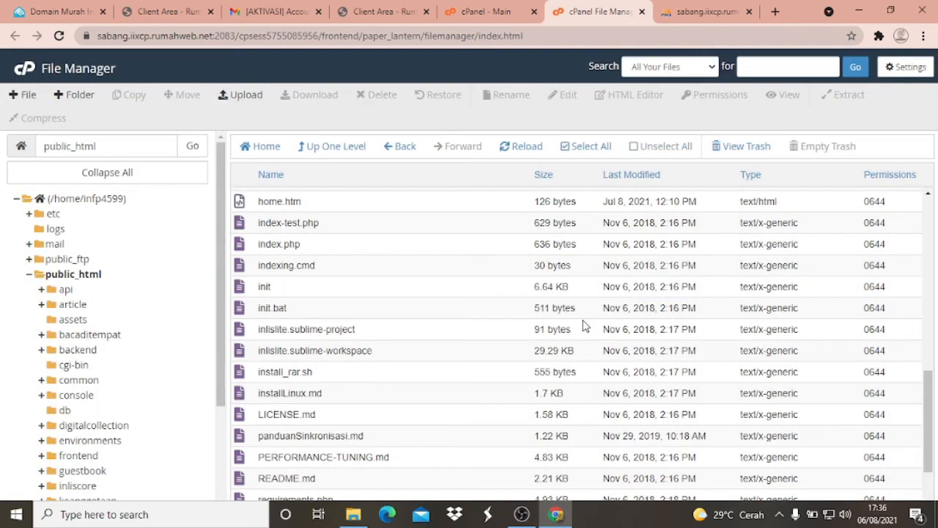
- Look over the public_html listing, close the phpMyAdmin import page and return to File Manager
{"action": "left_click", "coordinate": [704, 11]}
{"action": "left_click", "coordinate": [593, 12]}
{"action": "scroll", "coordinate": [428, 220], "scroll_direction": "down", "scroll_amount": 1}
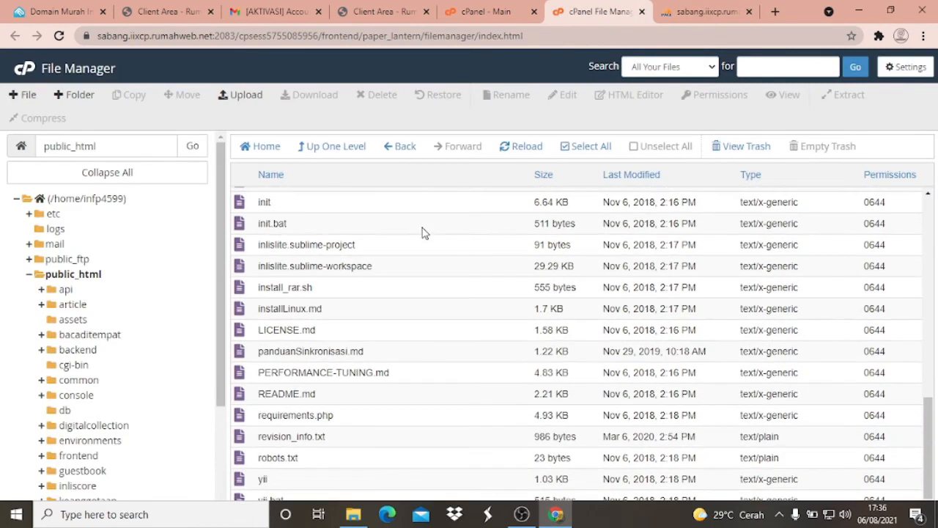
{"action": "scroll", "coordinate": [423, 234], "scroll_direction": "up", "scroll_amount": 10}
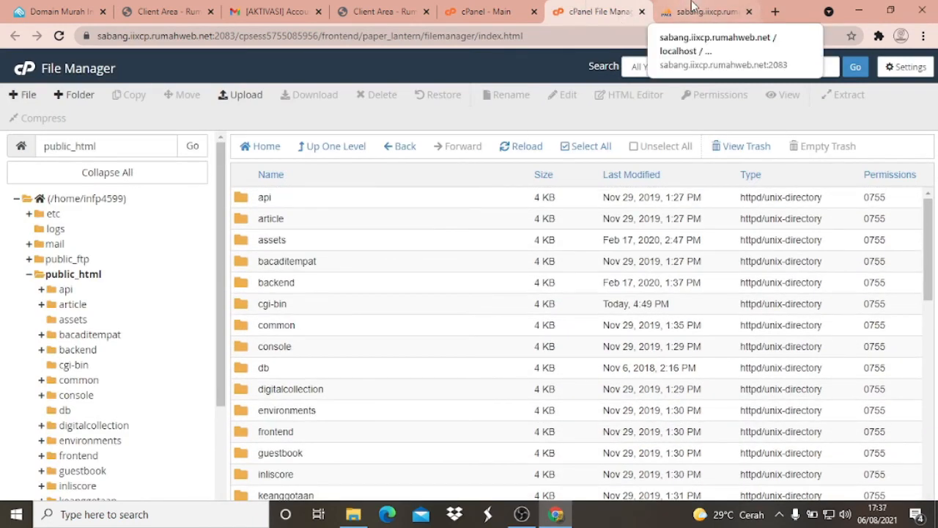
{"action": "left_click", "coordinate": [704, 11]}
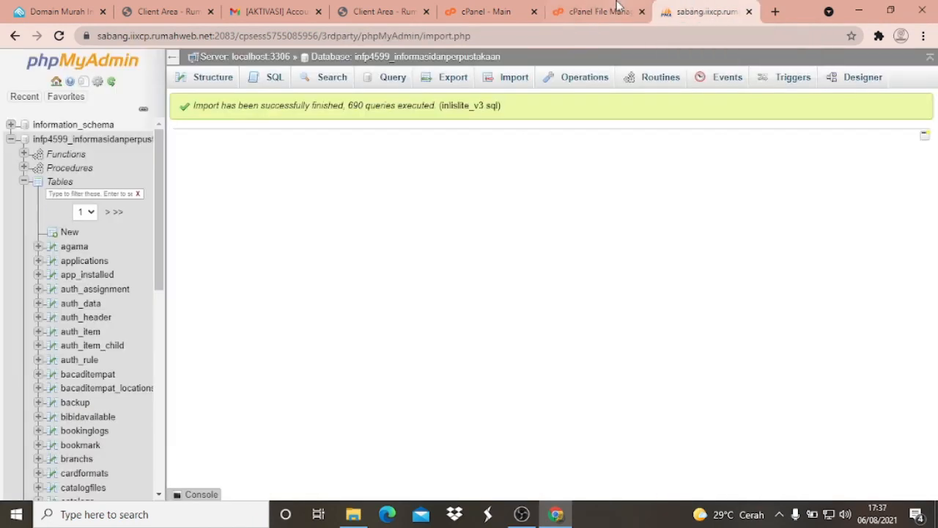
{"action": "left_click", "coordinate": [748, 11]}
{"action": "left_click", "coordinate": [629, 8]}
{"action": "left_click", "coordinate": [697, 9]}
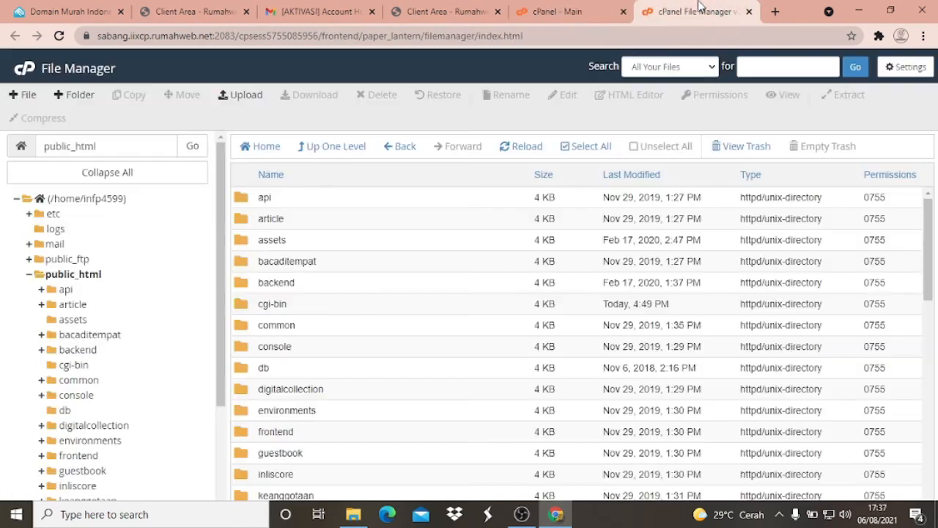
{"action": "left_click", "coordinate": [561, 9]}
{"action": "left_click", "coordinate": [697, 9]}
{"action": "scroll", "coordinate": [608, 213], "scroll_direction": "down", "scroll_amount": 15}
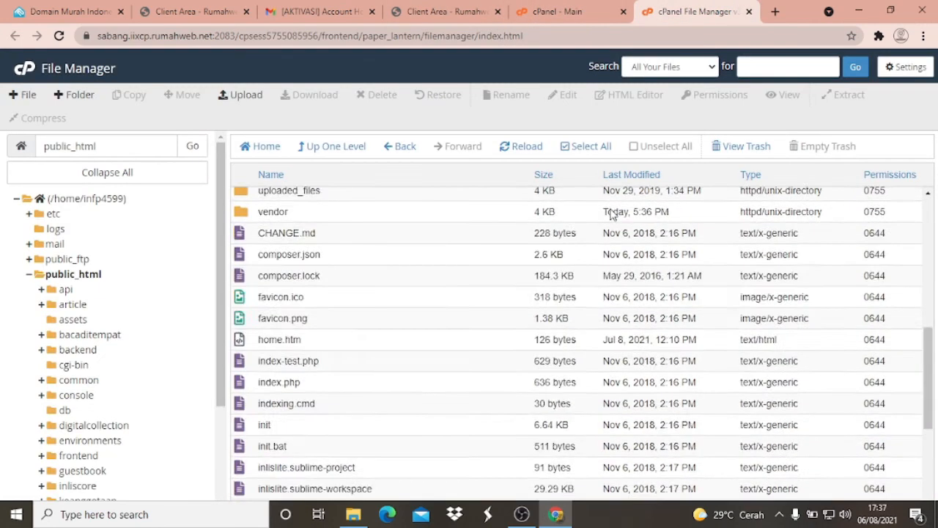
{"action": "scroll", "coordinate": [608, 213], "scroll_direction": "up", "scroll_amount": 15}
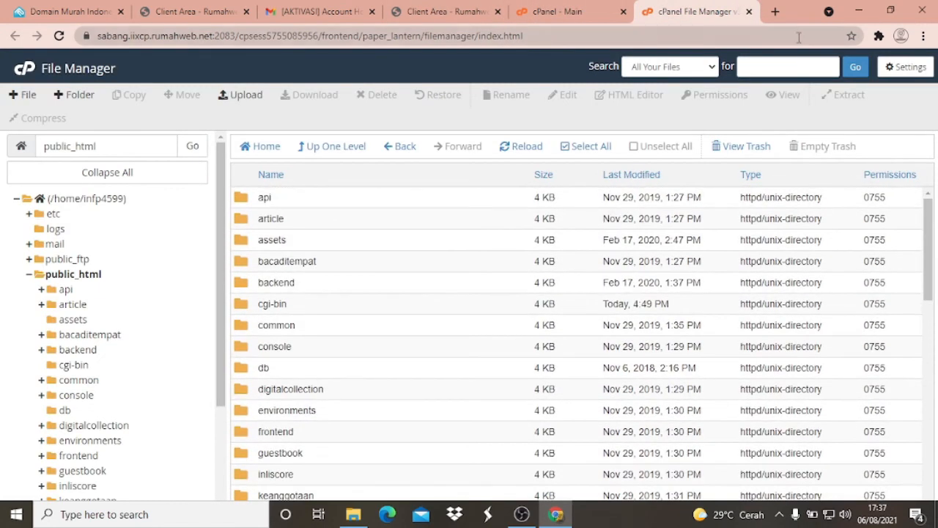
- Open informasidanperpustakaan.my.id in a new browser tab to test the hosted site
{"action": "left_click", "coordinate": [776, 12]}
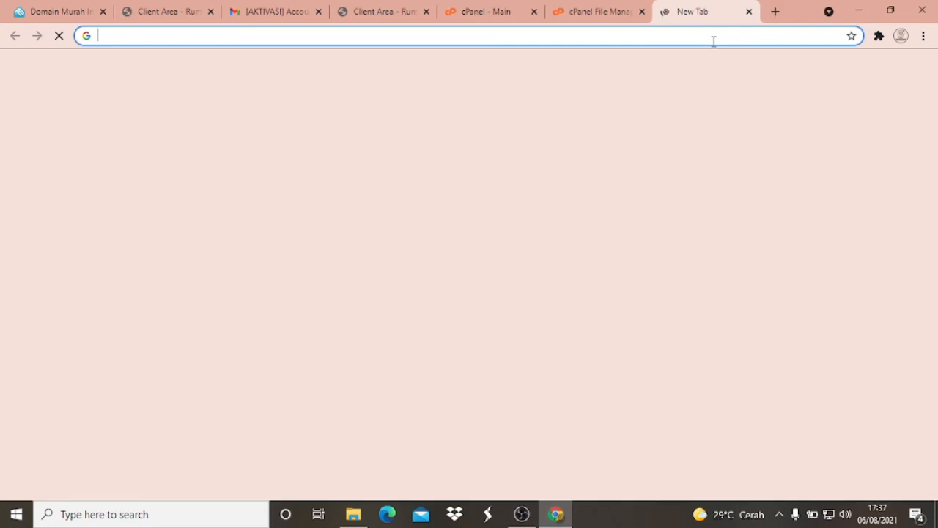
{"action": "type", "text": "informasi"}
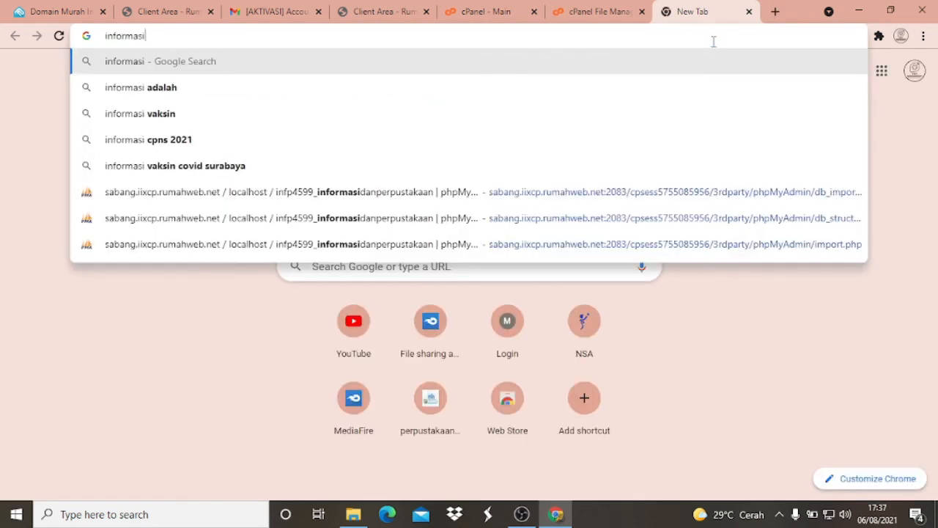
{"action": "type", "text": "danpe"}
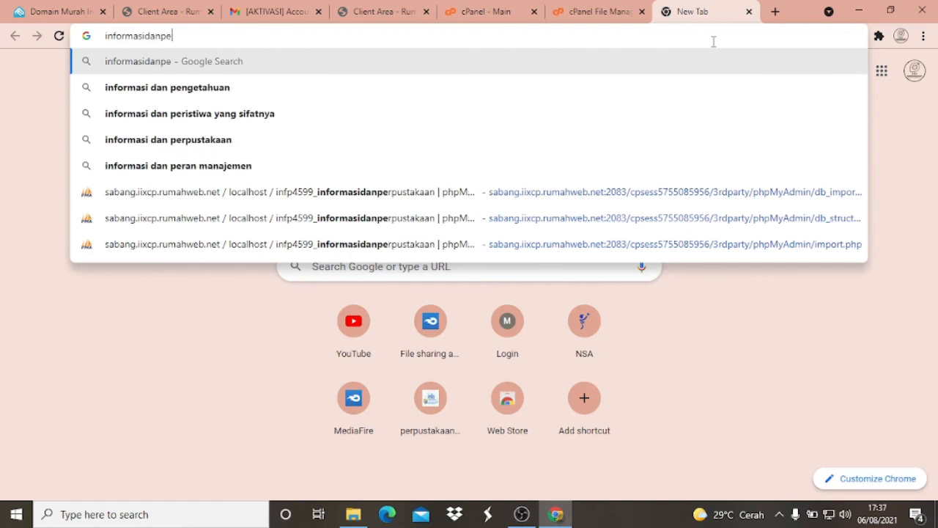
{"action": "type", "text": "rpustak"}
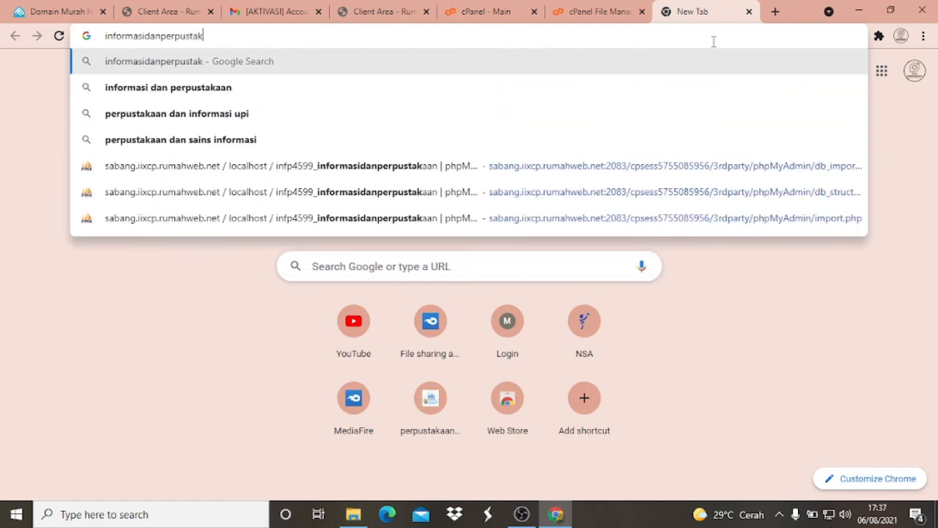
{"action": "type", "text": "aan."}
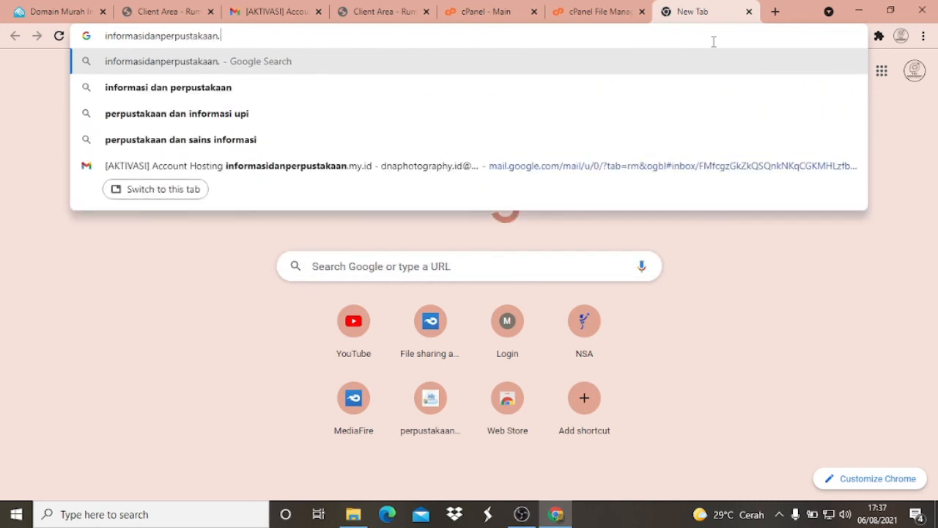
{"action": "type", "text": "my.id"}
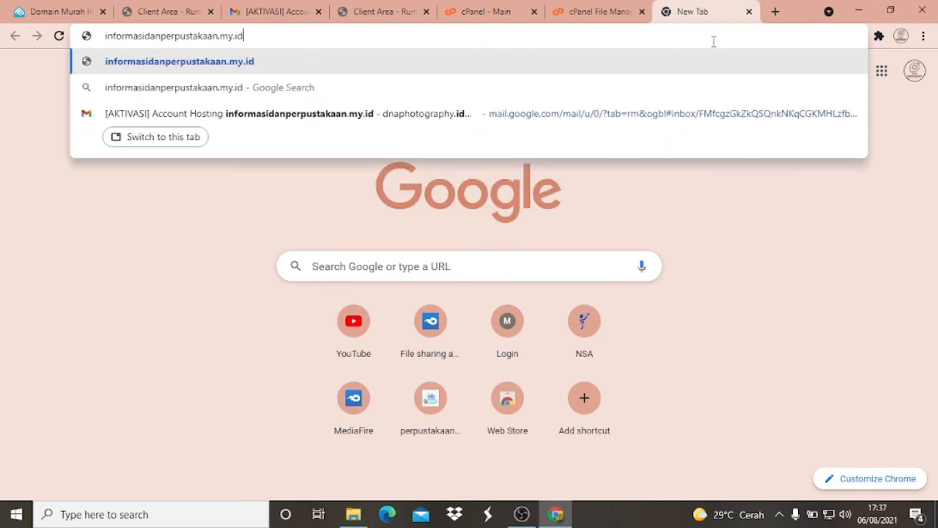
{"action": "key", "text": "Return"}
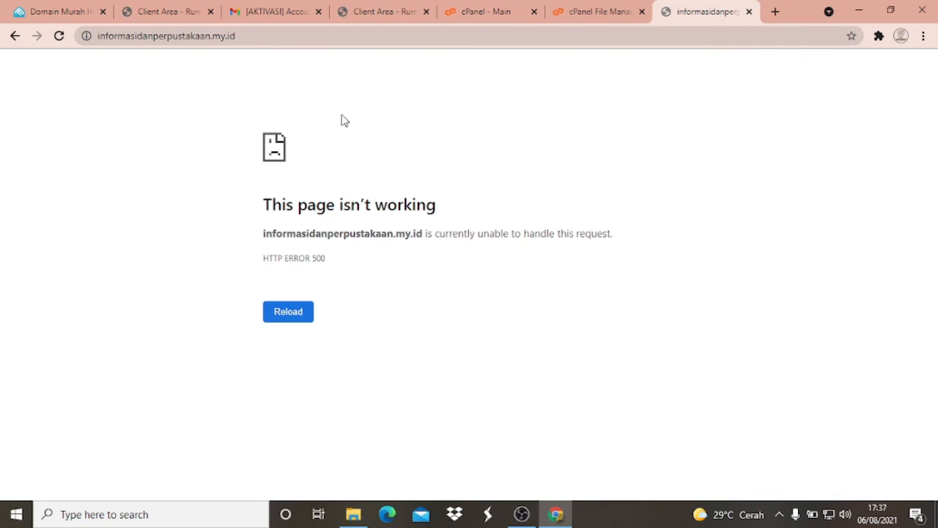
- Switch to Gmail, look over the hosting activation email and return to the inbox
{"action": "left_click", "coordinate": [272, 7]}
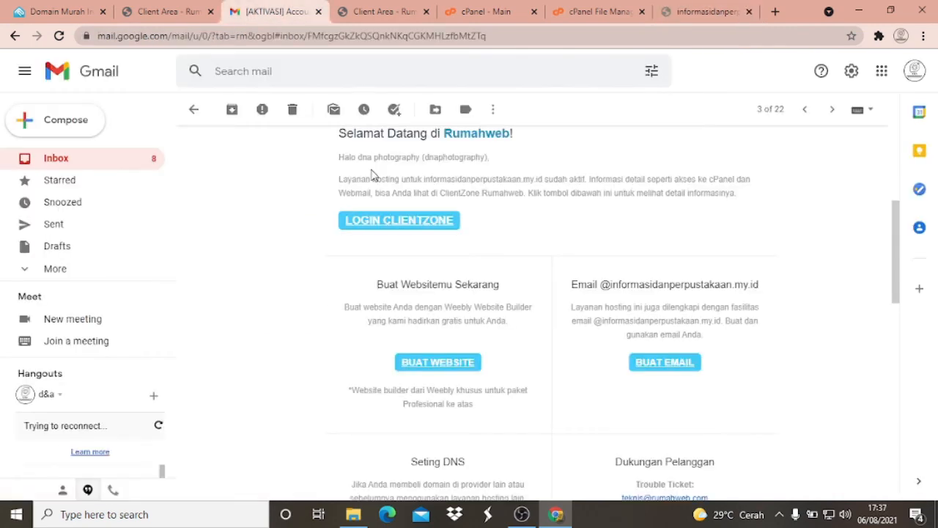
{"action": "scroll", "coordinate": [479, 305], "scroll_direction": "up", "scroll_amount": 1}
{"action": "scroll", "coordinate": [469, 300], "scroll_direction": "up", "scroll_amount": 3}
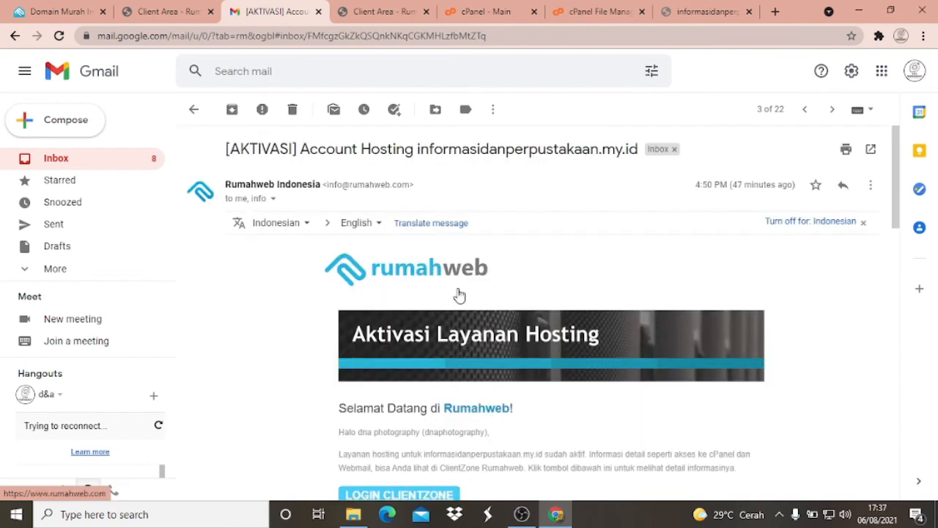
{"action": "left_click", "coordinate": [63, 160]}
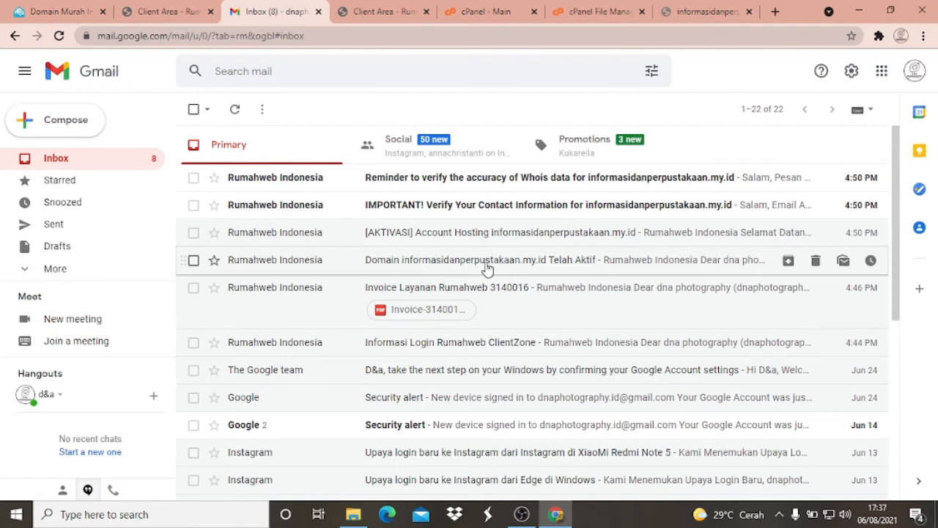
- Check the informasidanperpustakaan.my.id page, return to File Manager and look over the public_html folder listing
{"action": "left_click", "coordinate": [695, 6]}
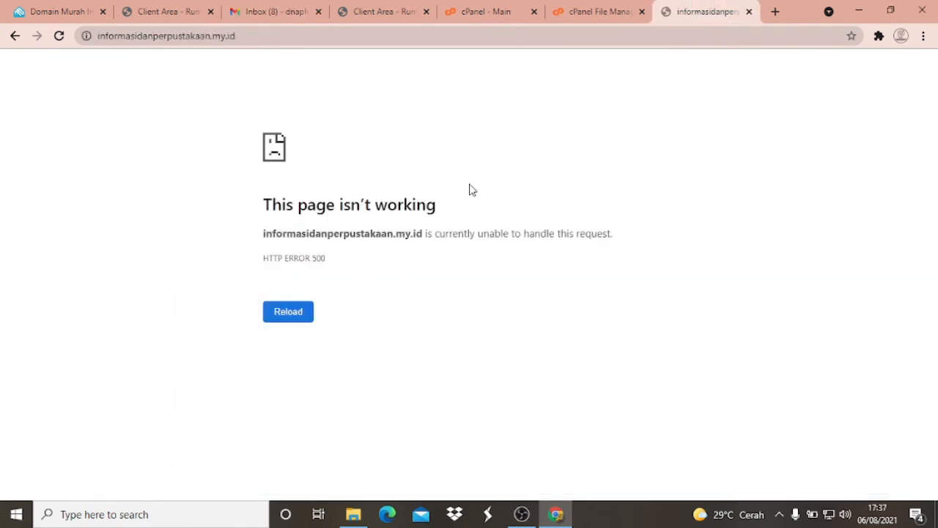
{"action": "left_click", "coordinate": [607, 8]}
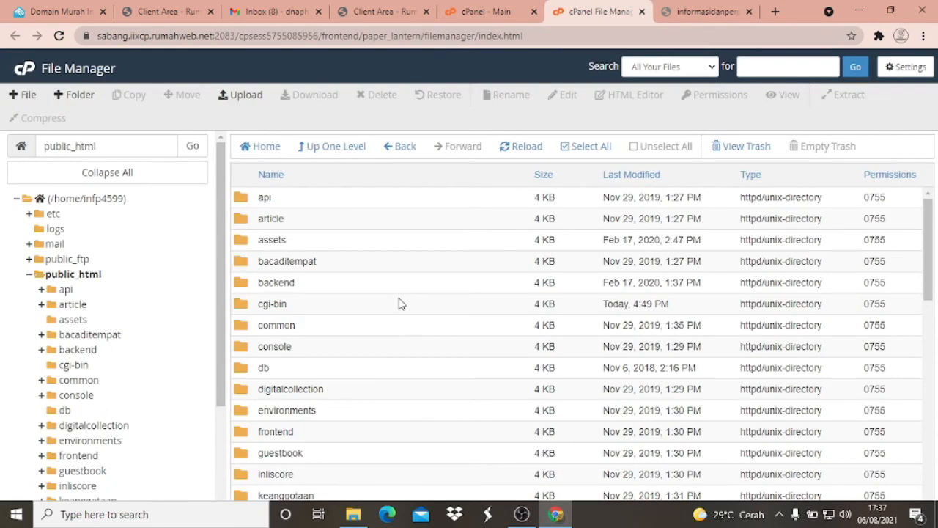
{"action": "scroll", "coordinate": [494, 242], "scroll_direction": "down", "scroll_amount": 7}
{"action": "scroll", "coordinate": [486, 257], "scroll_direction": "up", "scroll_amount": 6}
{"action": "scroll", "coordinate": [484, 264], "scroll_direction": "up", "scroll_amount": 1}
{"action": "scroll", "coordinate": [308, 246], "scroll_direction": "down", "scroll_amount": 1}
{"action": "scroll", "coordinate": [308, 246], "scroll_direction": "up", "scroll_amount": 1}
{"action": "left_click", "coordinate": [74, 276]}
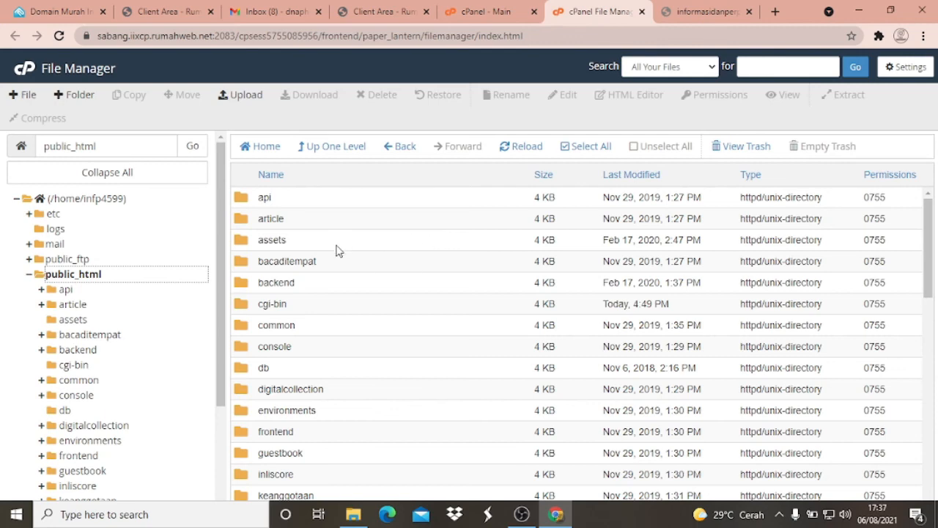
- Go to public_html/common/config and open main-local.php in the code editor
{"action": "scroll", "coordinate": [327, 279], "scroll_direction": "down", "scroll_amount": 1}
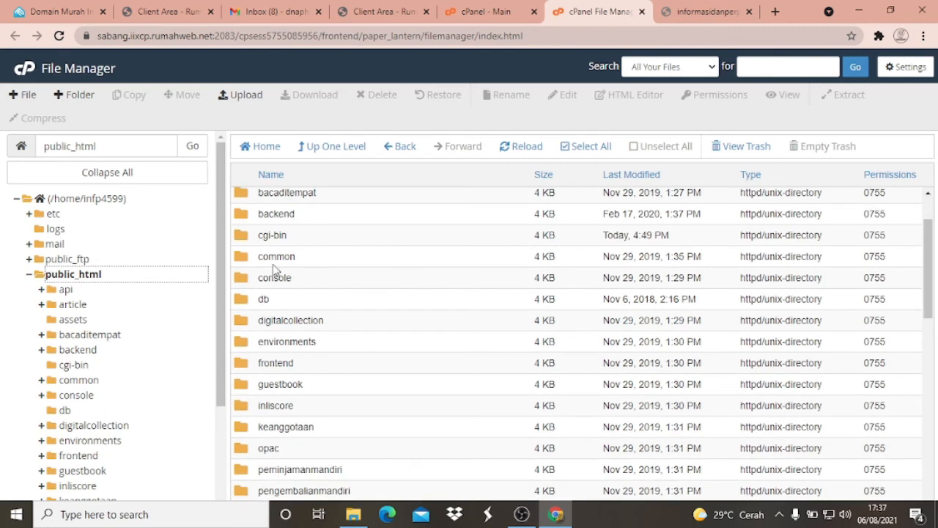
{"action": "double_click", "coordinate": [242, 261]}
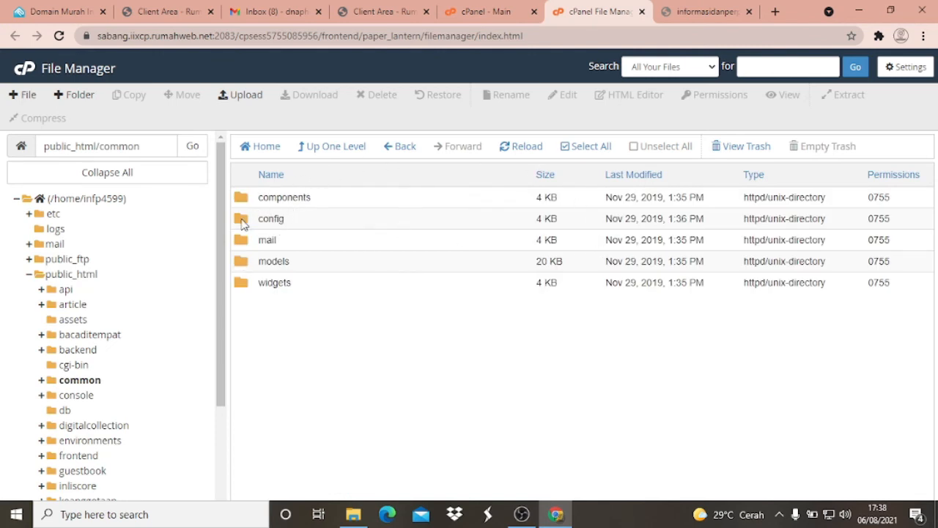
{"action": "double_click", "coordinate": [243, 223]}
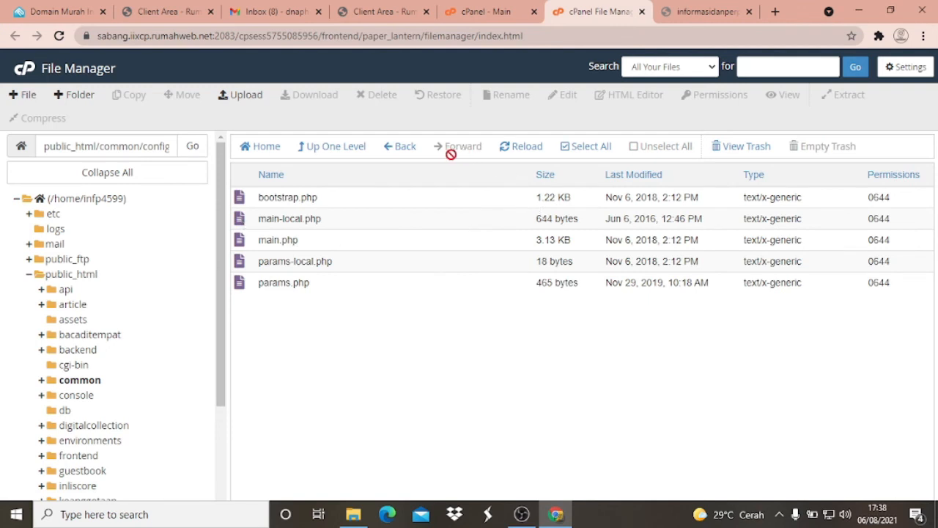
{"action": "left_click", "coordinate": [292, 219]}
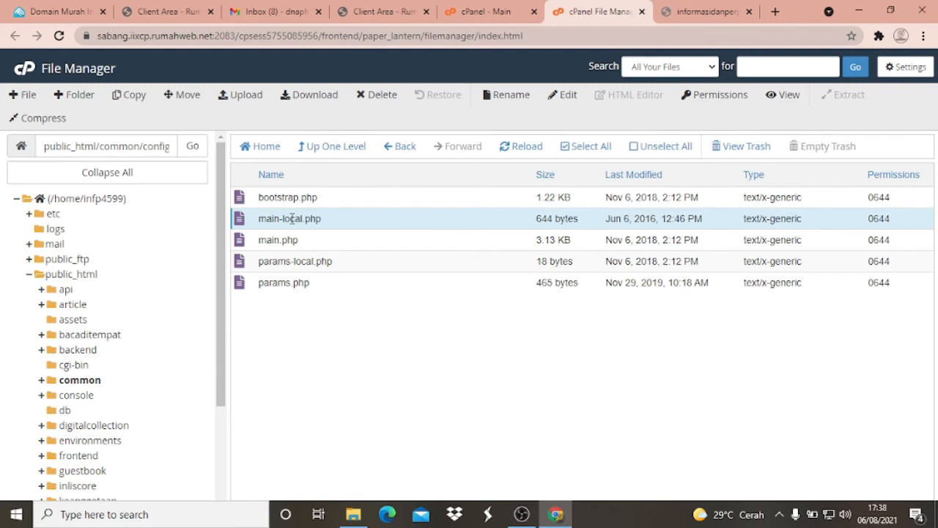
{"action": "right_click", "coordinate": [291, 219]}
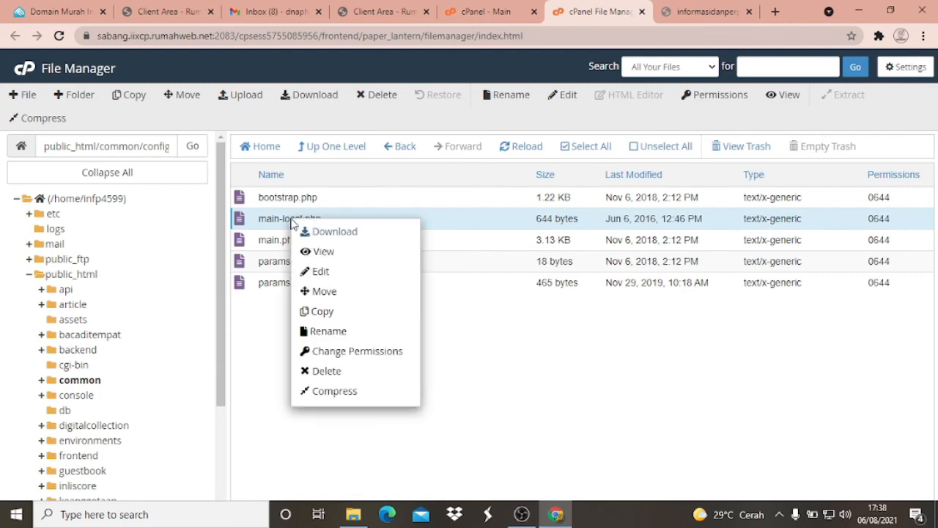
{"action": "left_click", "coordinate": [321, 272]}
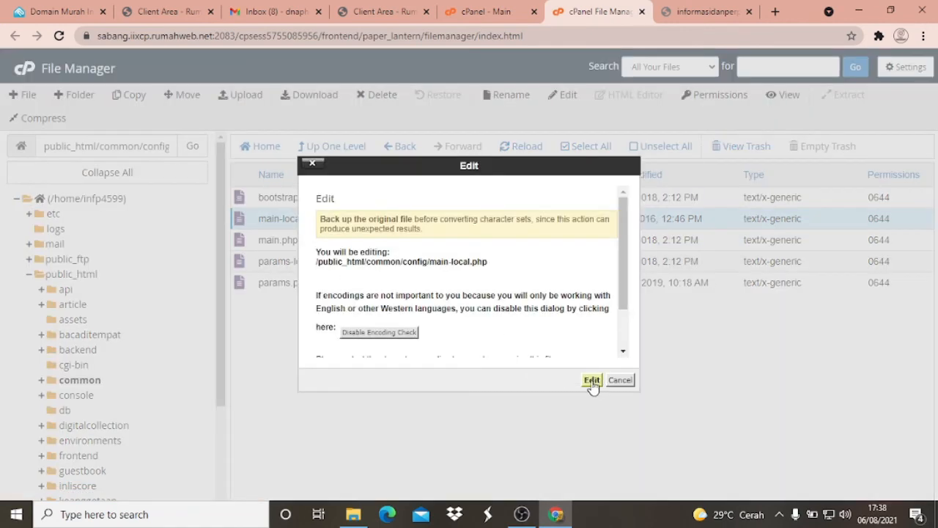
{"action": "left_click", "coordinate": [592, 380]}
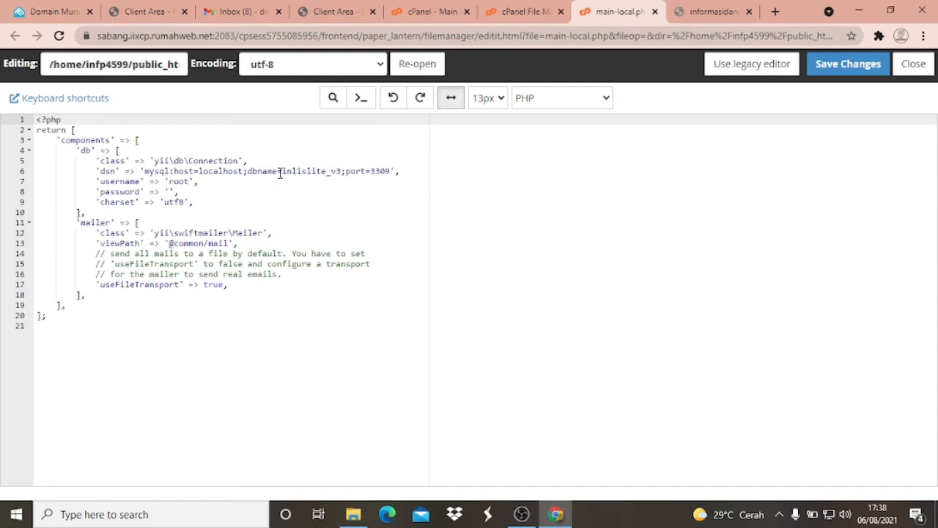
- Delete the database name inlislite_v3 from the dsn line in main-local.php, leaving dbname empty
{"action": "left_click", "coordinate": [342, 170]}
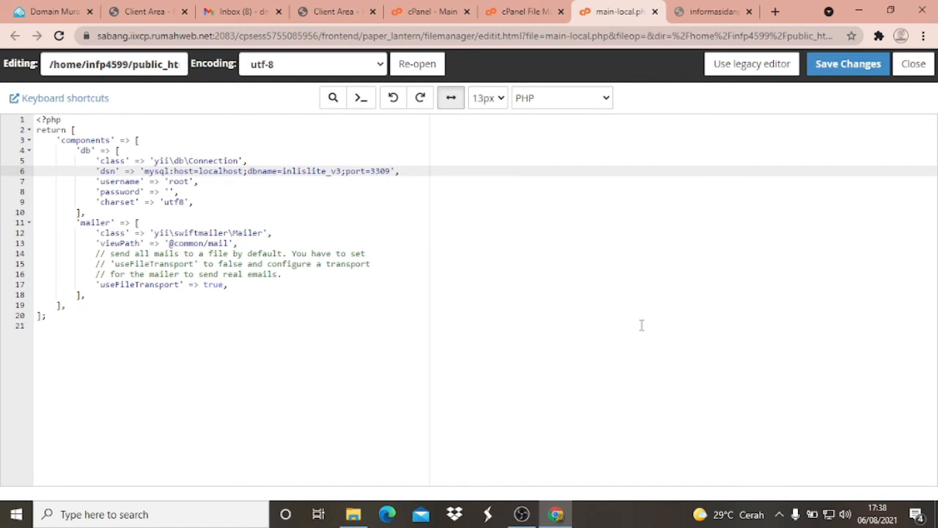
{"action": "key", "text": "BackSpace"}
{"action": "key", "text": "BackSpace"}
{"action": "key", "text": "BackSpace"}
{"action": "key", "text": "BackSpace"}
{"action": "key", "text": "BackSpace"}
{"action": "key", "text": "BackSpace"}
{"action": "key", "text": "BackSpace"}
{"action": "key", "text": "BackSpace"}
{"action": "key", "text": "BackSpace"}
{"action": "key", "text": "BackSpace"}
{"action": "key", "text": "BackSpace"}
{"action": "key", "text": "BackSpace"}
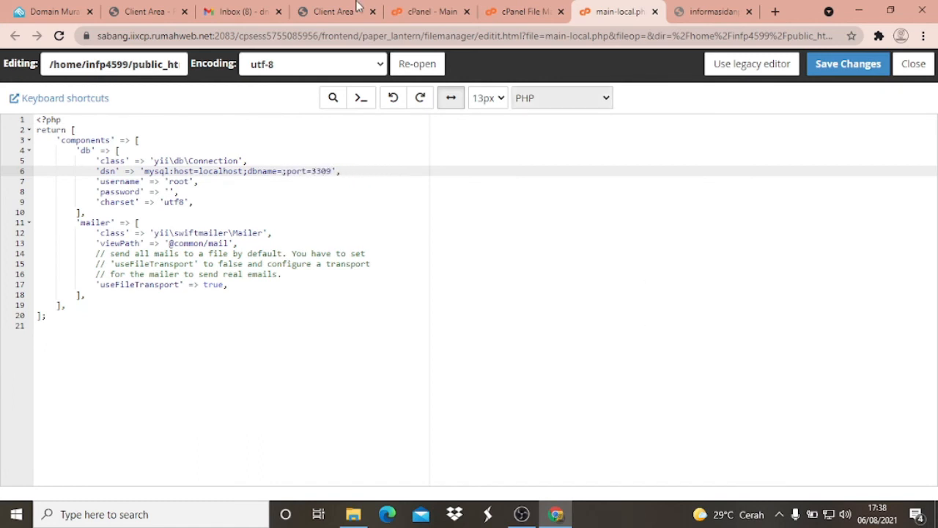
- Switch to the cPanel main page and open MySQL Databases
{"action": "left_click", "coordinate": [520, 11]}
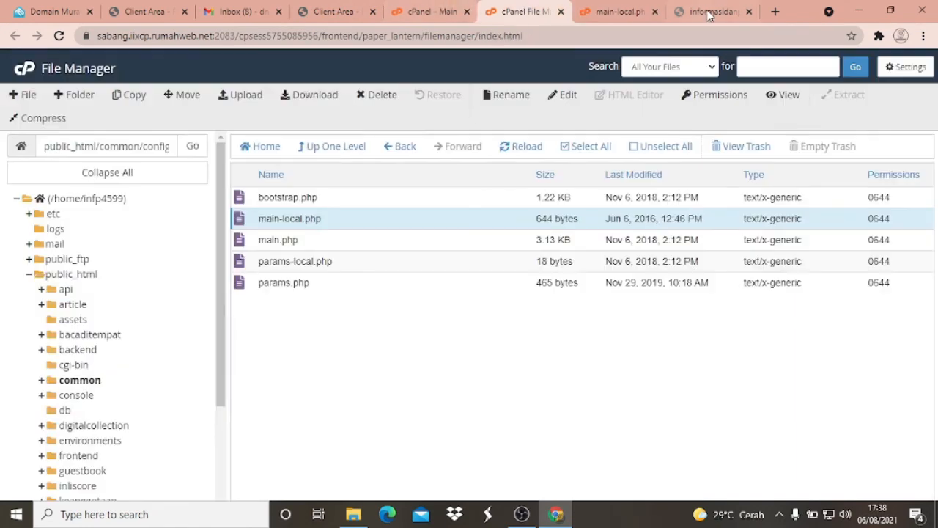
{"action": "left_click", "coordinate": [621, 11]}
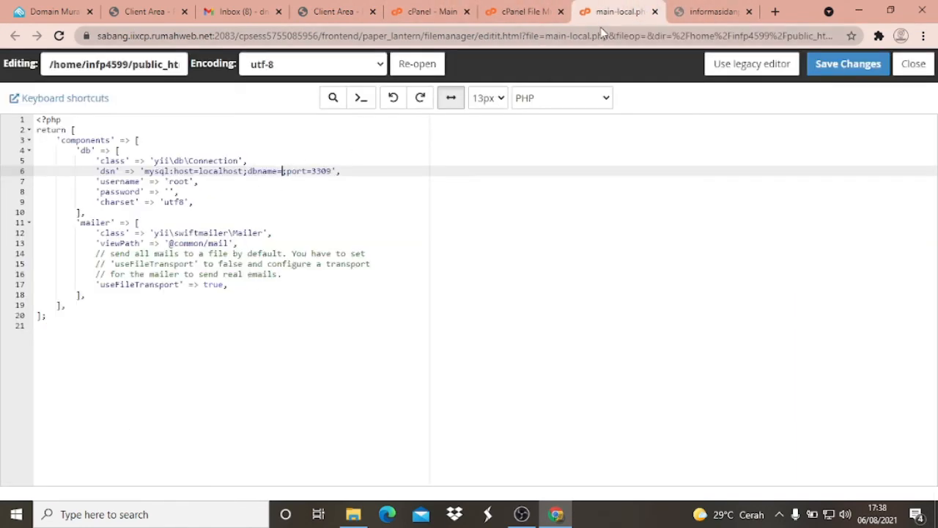
{"action": "left_click", "coordinate": [439, 8]}
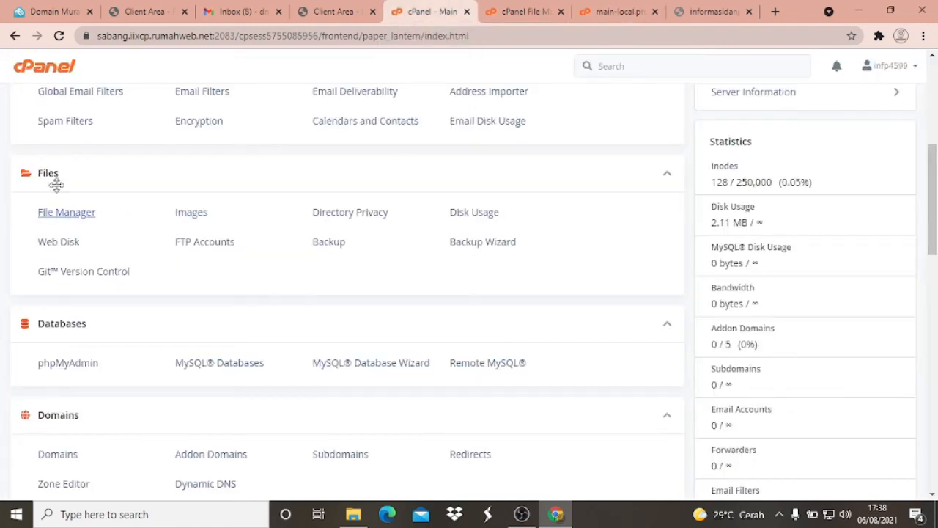
{"action": "scroll", "coordinate": [55, 178], "scroll_direction": "up", "scroll_amount": 5}
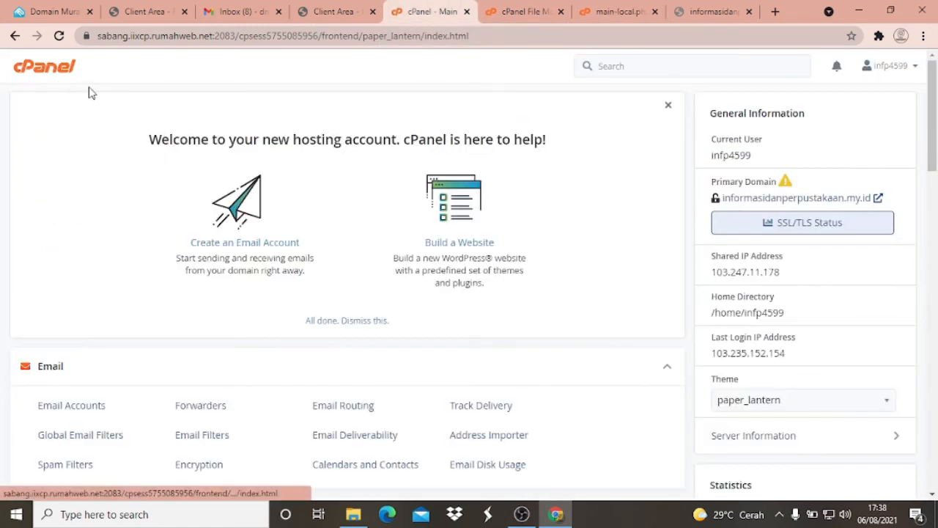
{"action": "scroll", "coordinate": [101, 181], "scroll_direction": "down", "scroll_amount": 2}
{"action": "scroll", "coordinate": [103, 183], "scroll_direction": "down", "scroll_amount": 2}
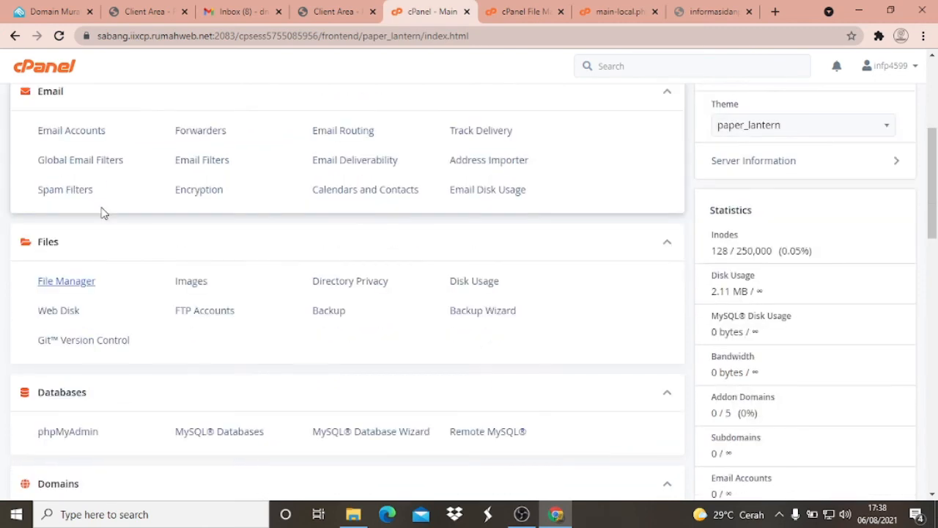
{"action": "scroll", "coordinate": [102, 213], "scroll_direction": "down", "scroll_amount": 1}
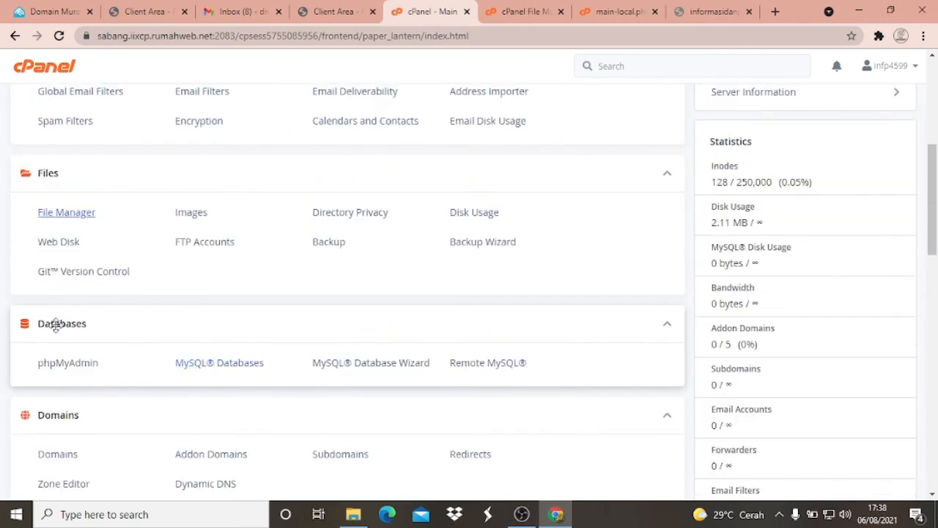
{"action": "left_click", "coordinate": [215, 370]}
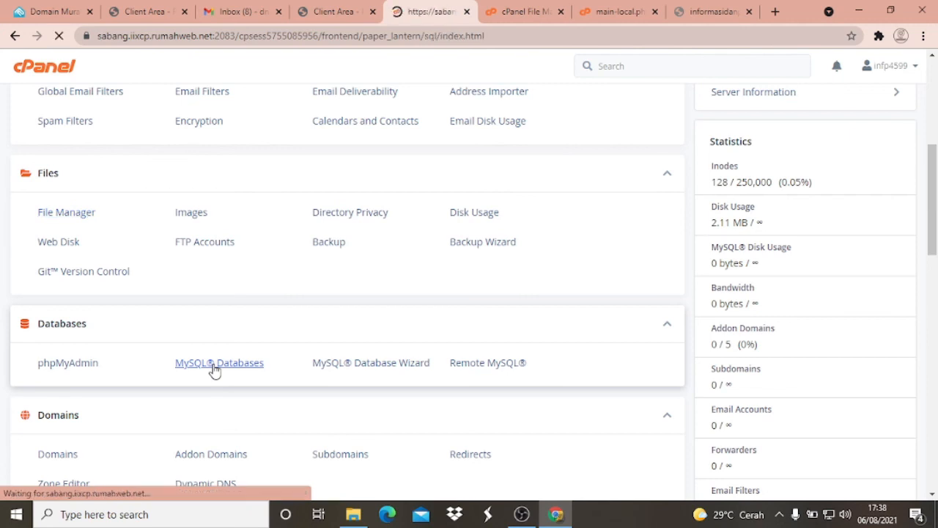
- Copy the database name infp4599_informasidanperpustakaan from the Current Databases list
{"action": "scroll", "coordinate": [300, 295], "scroll_direction": "down", "scroll_amount": 5}
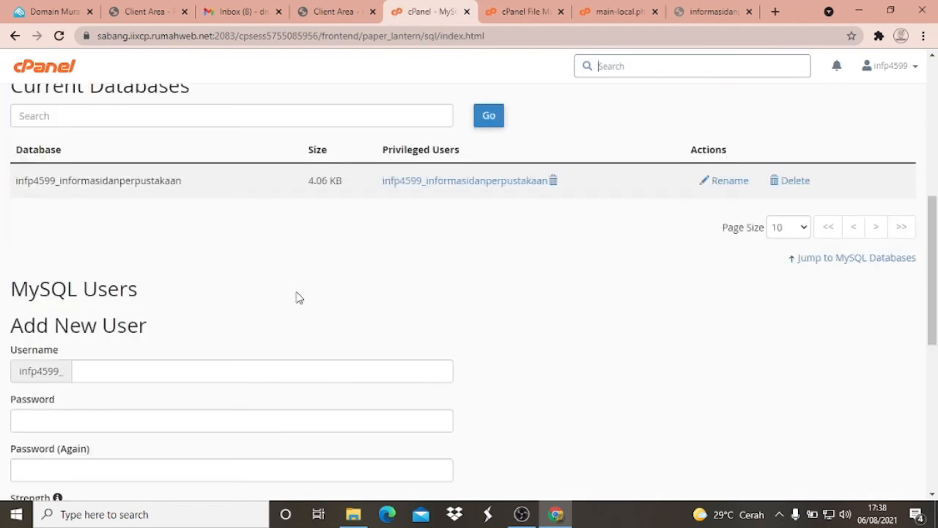
{"action": "scroll", "coordinate": [285, 223], "scroll_direction": "up", "scroll_amount": 1}
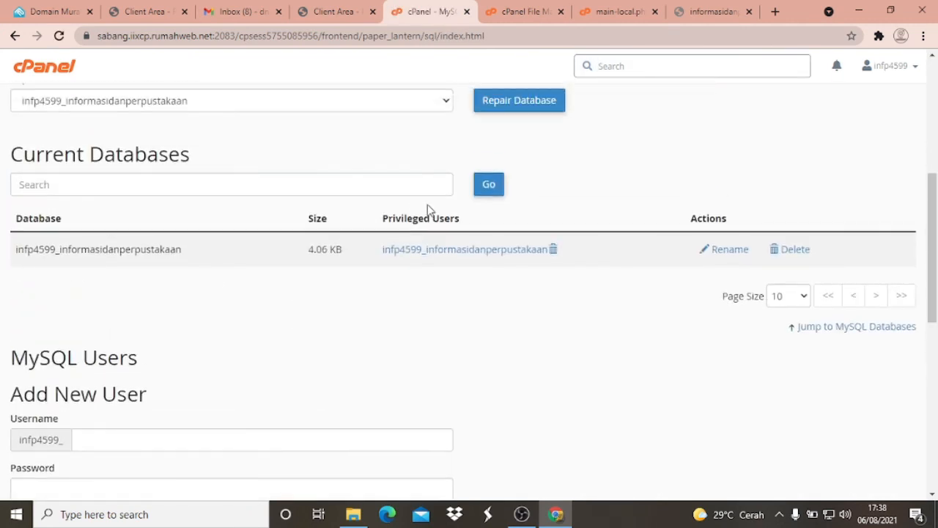
{"action": "left_click_drag", "start_coordinate": [182, 253], "coordinate": [16, 251]}
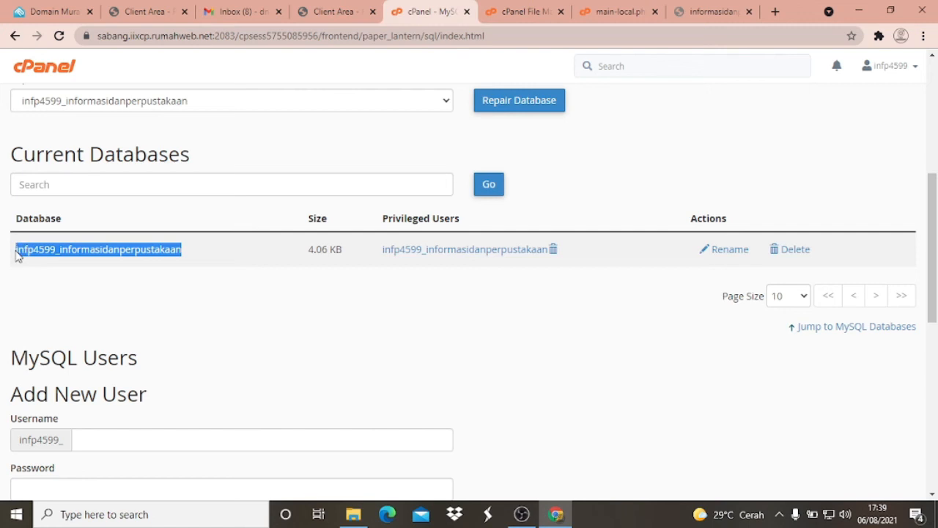
{"action": "right_click", "coordinate": [35, 253]}
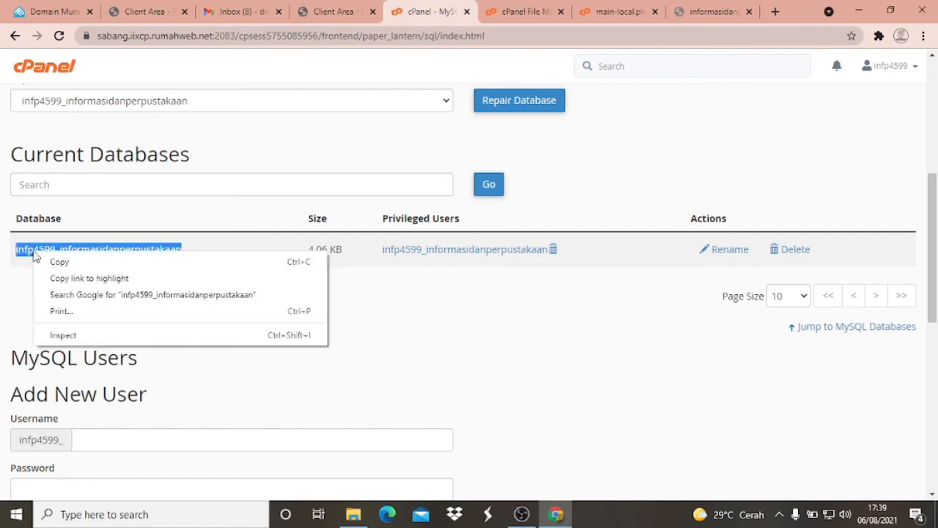
{"action": "left_click", "coordinate": [70, 262]}
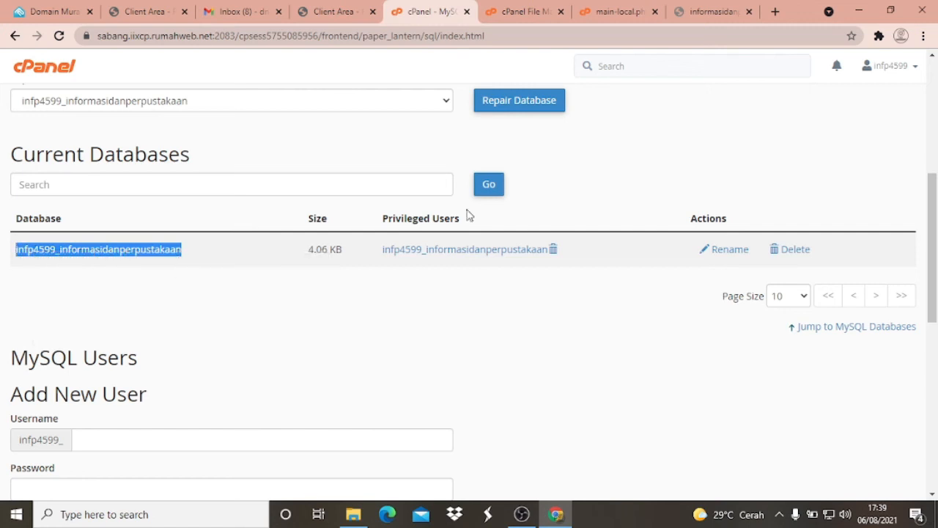
- In the dsn line of main-local.php, paste infp4599_informasidanperpustakaan as the dbname and set the port to 3306
{"action": "left_click", "coordinate": [718, 10]}
{"action": "left_click", "coordinate": [613, 11]}
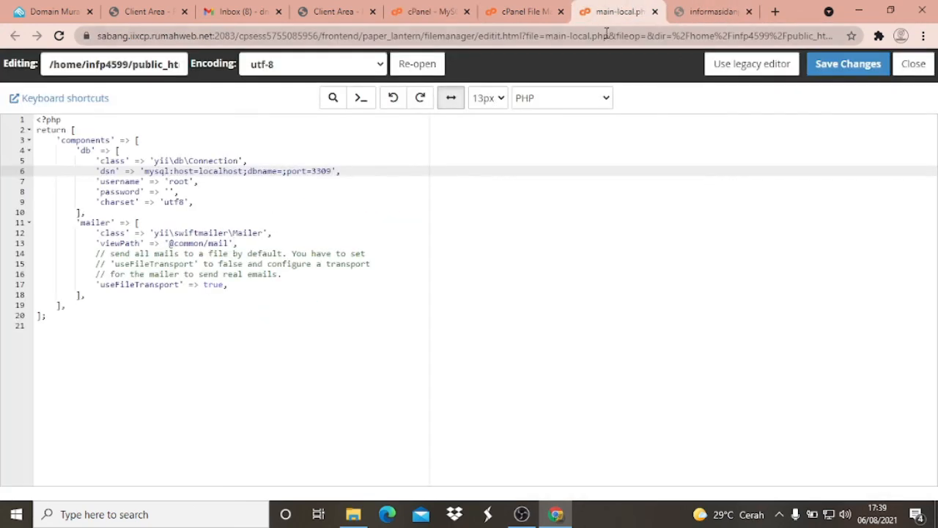
{"action": "right_click", "coordinate": [282, 172]}
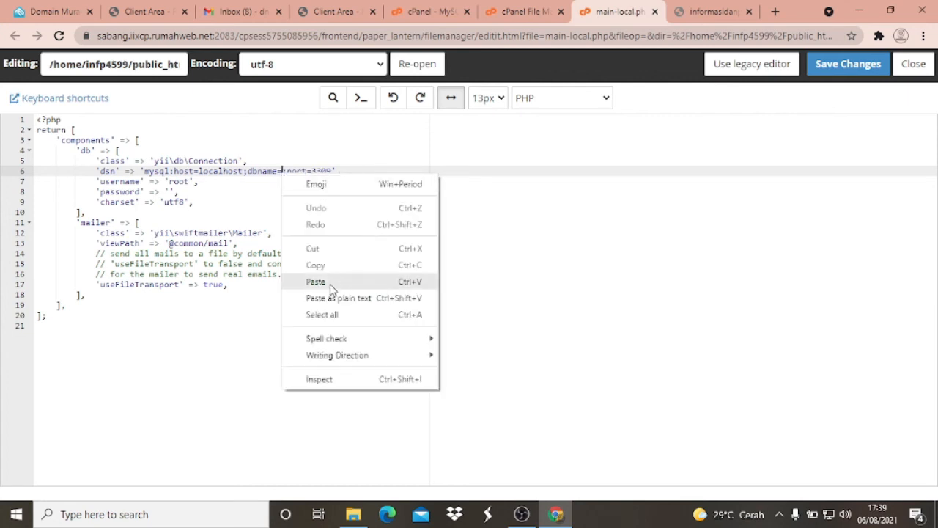
{"action": "left_click", "coordinate": [330, 284]}
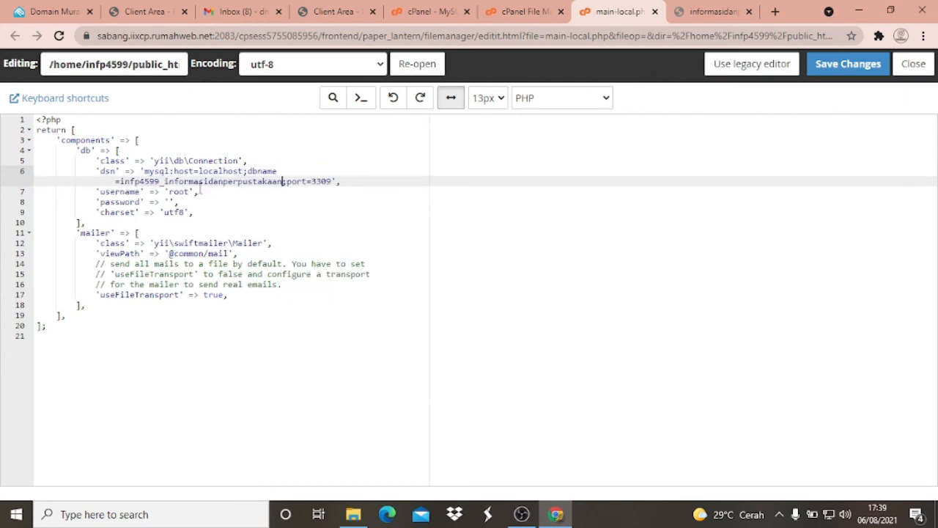
{"action": "type", "text": ";"}
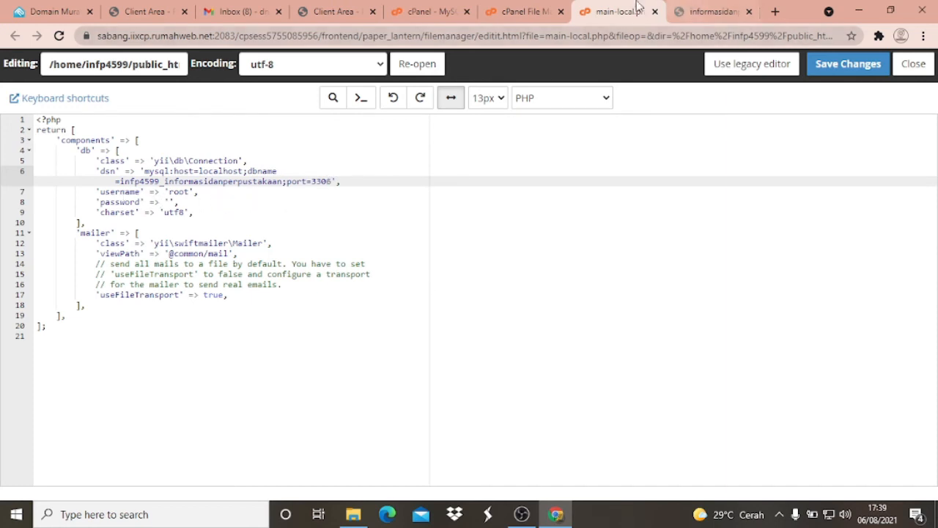
- Copy the username infp4599_informasidanperpustakaan from the Current Users list on the cPanel MySQL Databases page
{"action": "left_click", "coordinate": [417, 9]}
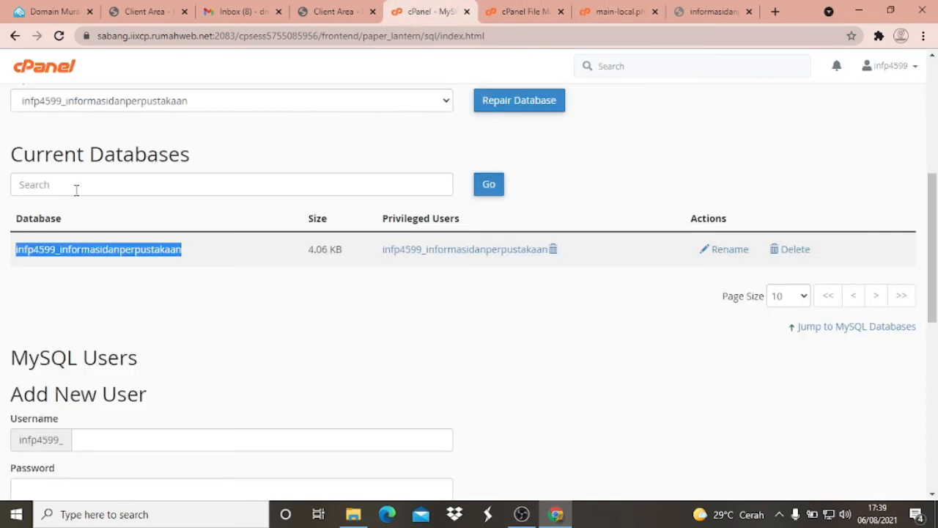
{"action": "scroll", "coordinate": [16, 247], "scroll_direction": "down", "scroll_amount": 6}
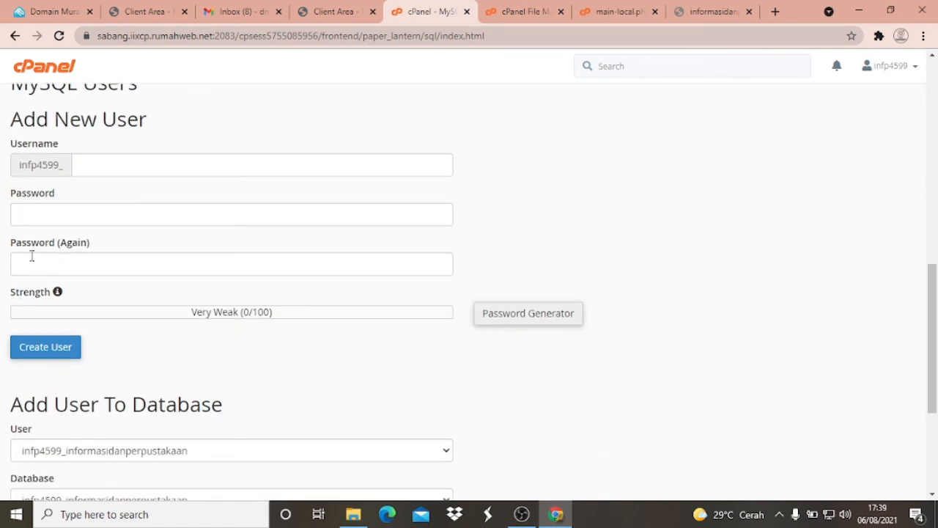
{"action": "scroll", "coordinate": [41, 260], "scroll_direction": "down", "scroll_amount": 3}
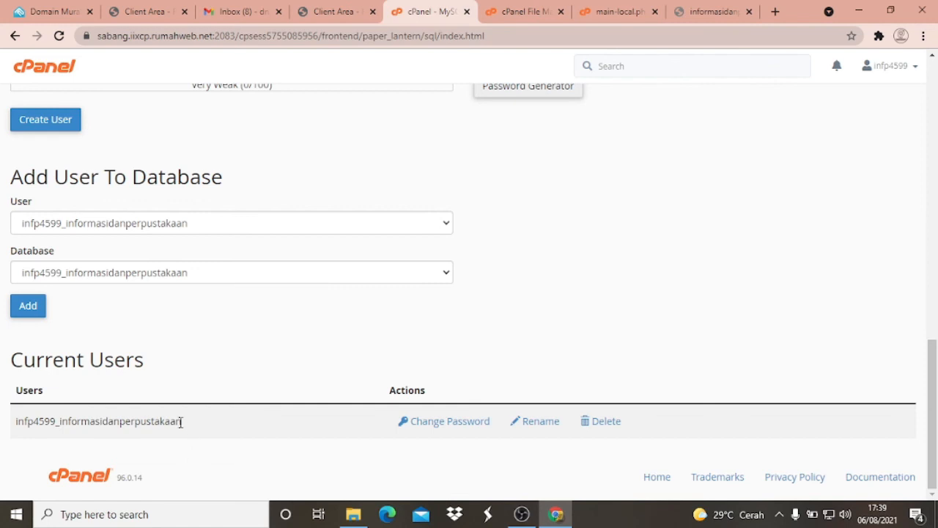
{"action": "left_click_drag", "start_coordinate": [179, 420], "coordinate": [16, 421]}
{"action": "right_click", "coordinate": [38, 422]}
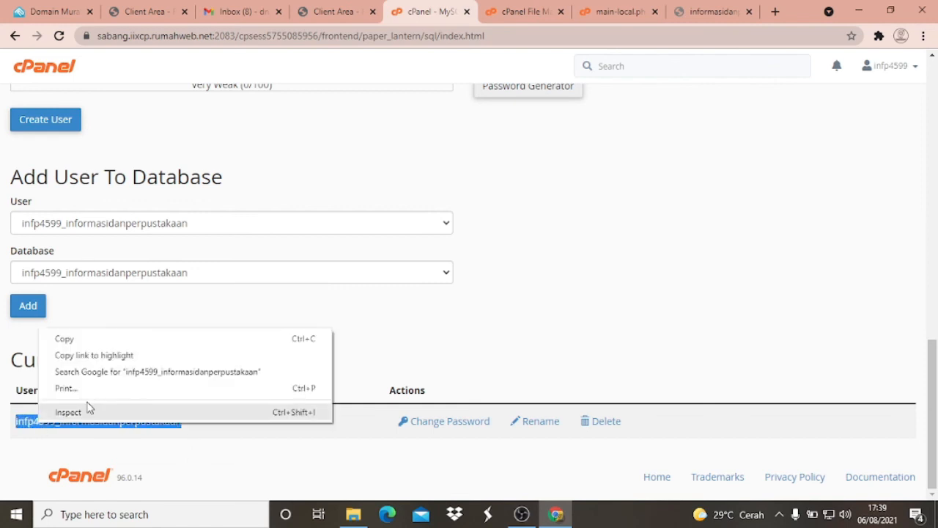
{"action": "left_click", "coordinate": [85, 338]}
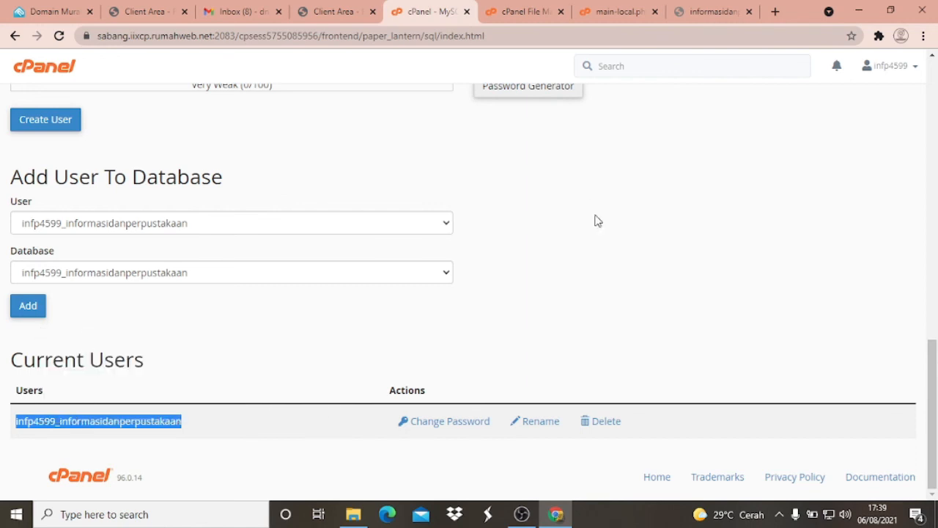
- Replace the username root in main-local.php with the copied infp4599_informasidanperpustakaan
{"action": "left_click", "coordinate": [620, 11]}
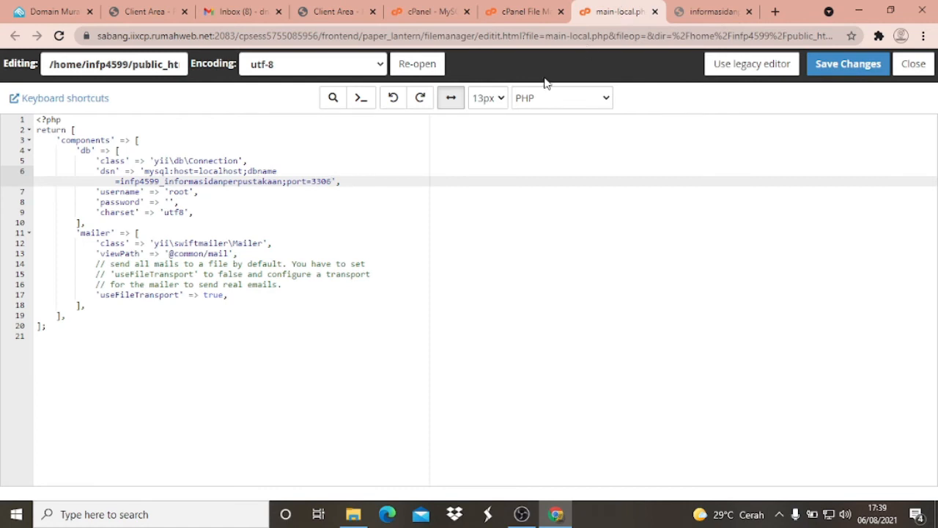
{"action": "left_click", "coordinate": [190, 192]}
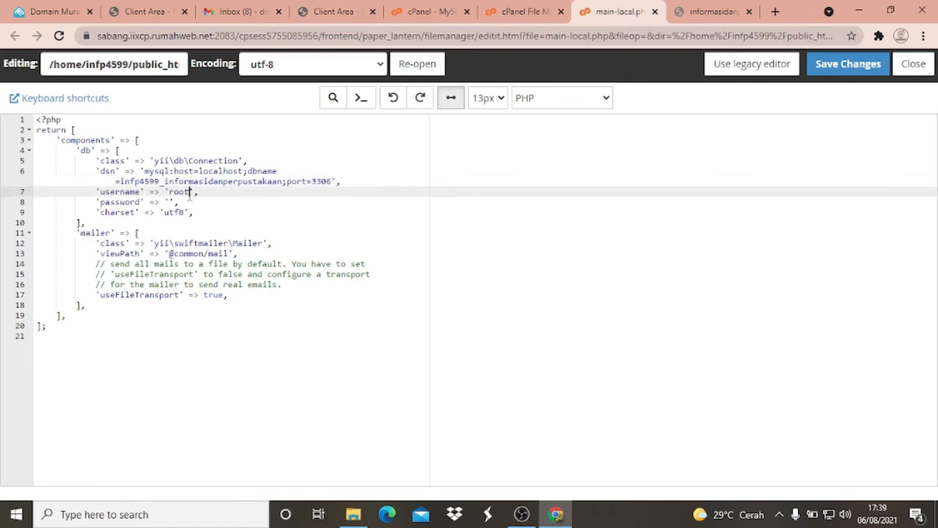
{"action": "left_click_drag", "start_coordinate": [190, 192], "coordinate": [176, 191]}
{"action": "right_click", "coordinate": [176, 195]}
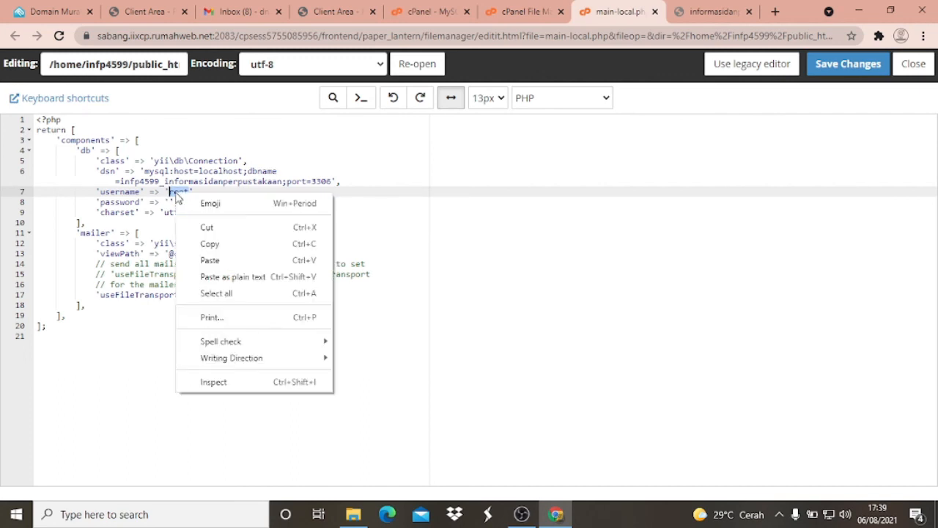
{"action": "left_click", "coordinate": [212, 260]}
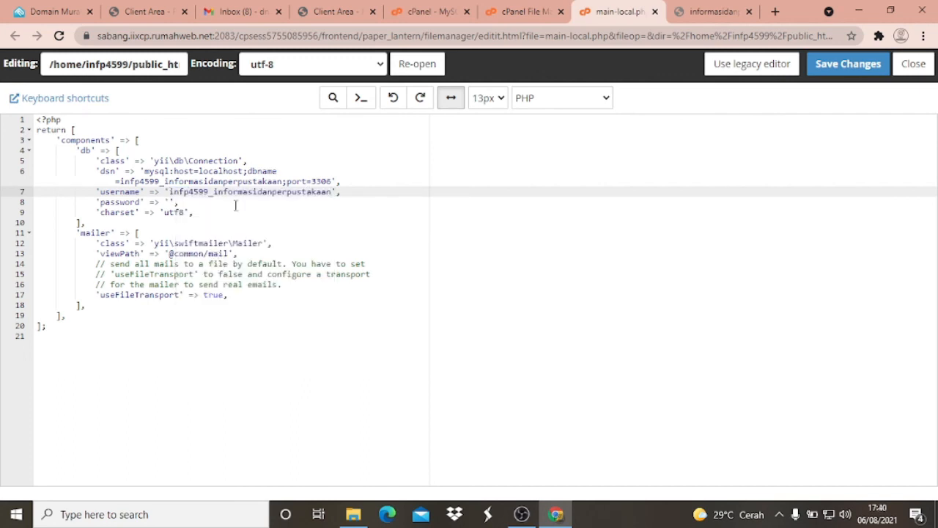
- Paste the database user's password into the empty password value of main-local.php, then save and close the file
{"action": "left_click", "coordinate": [169, 202]}
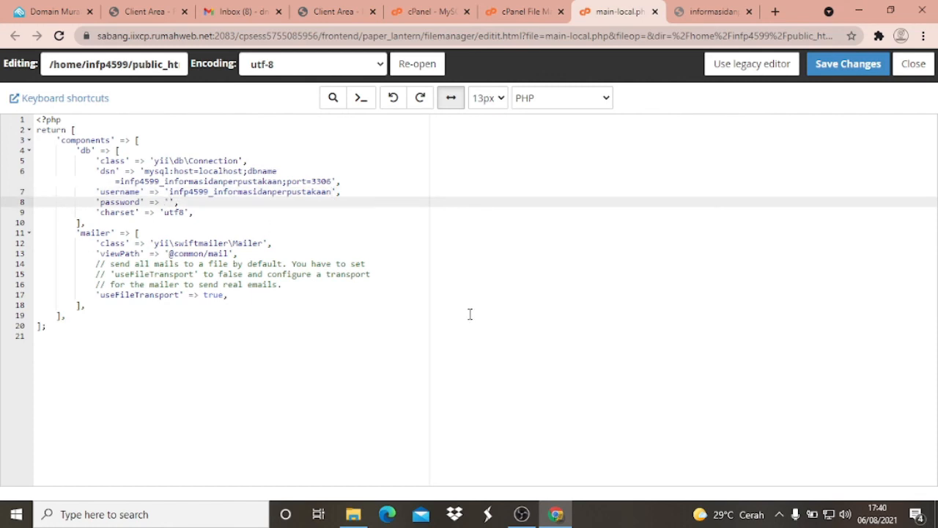
{"action": "key", "text": "ctrl+v"}
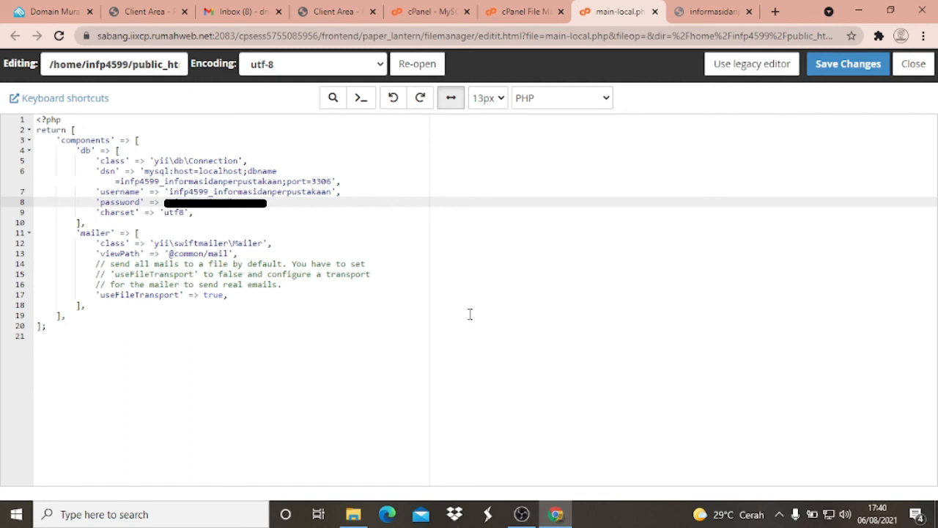
{"action": "left_click", "coordinate": [849, 64]}
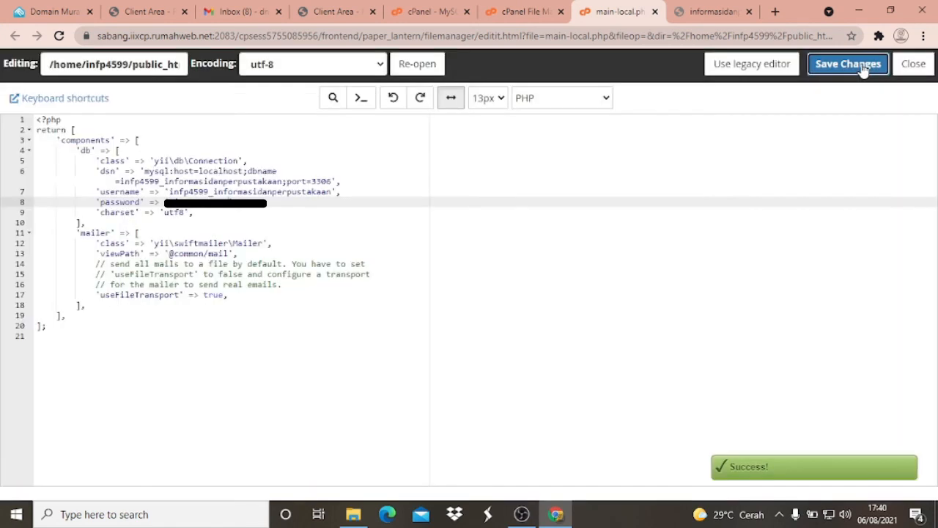
{"action": "left_click", "coordinate": [914, 65]}
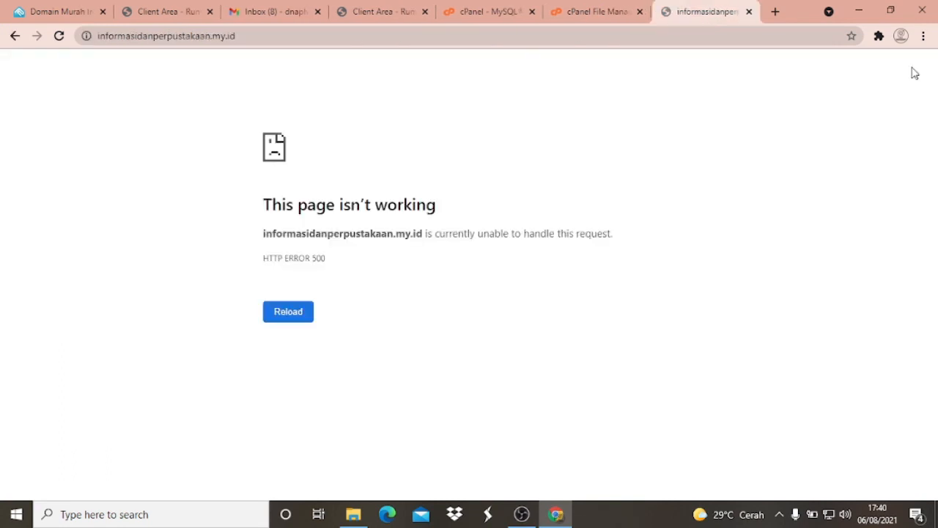
- Reload informasidanperpustakaan.my.id to check whether the site loads with the saved database settings
{"action": "left_click", "coordinate": [602, 9]}
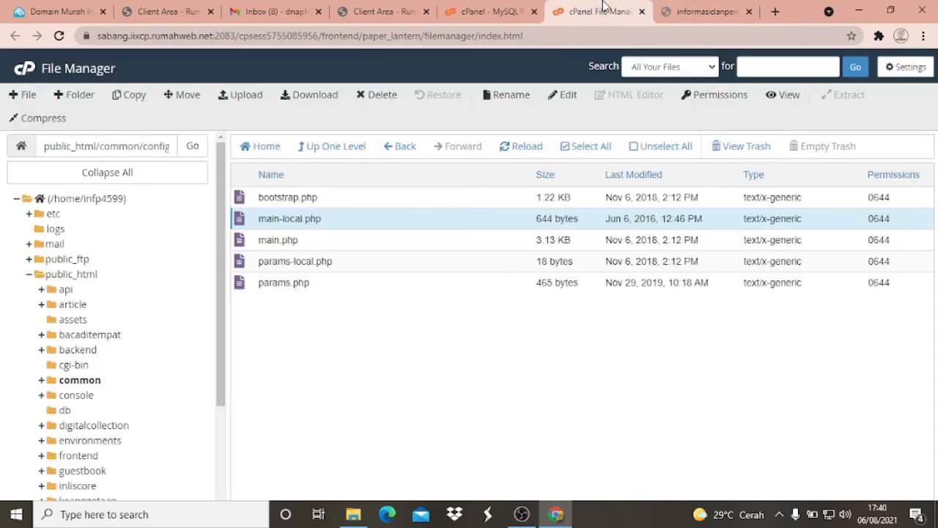
{"action": "left_click", "coordinate": [713, 10]}
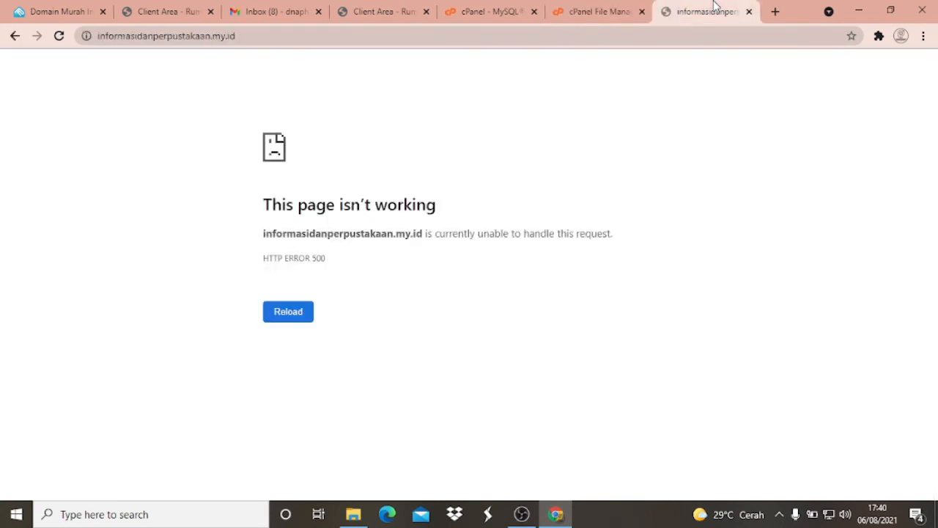
{"action": "left_click", "coordinate": [59, 36]}
- Go from the MySQL Databases page back to the cPanel main page
{"action": "left_click", "coordinate": [590, 7]}
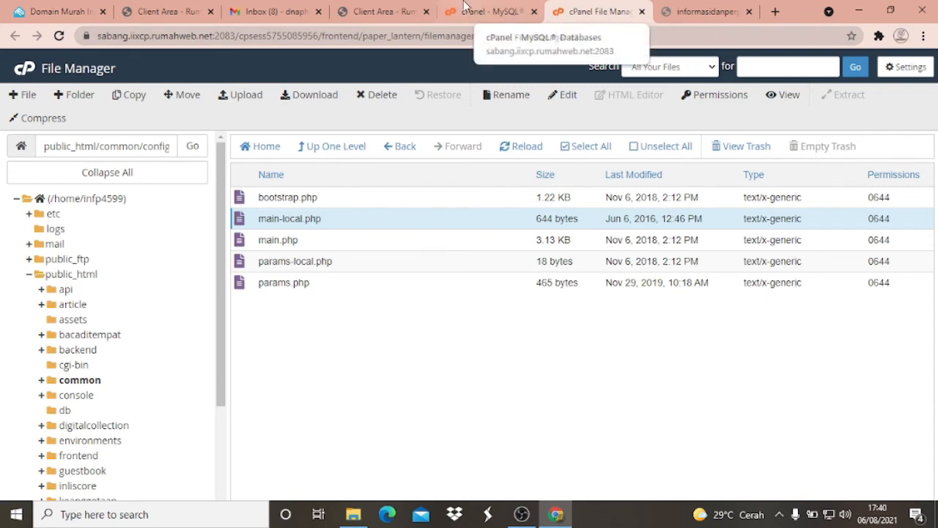
{"action": "left_click", "coordinate": [495, 11]}
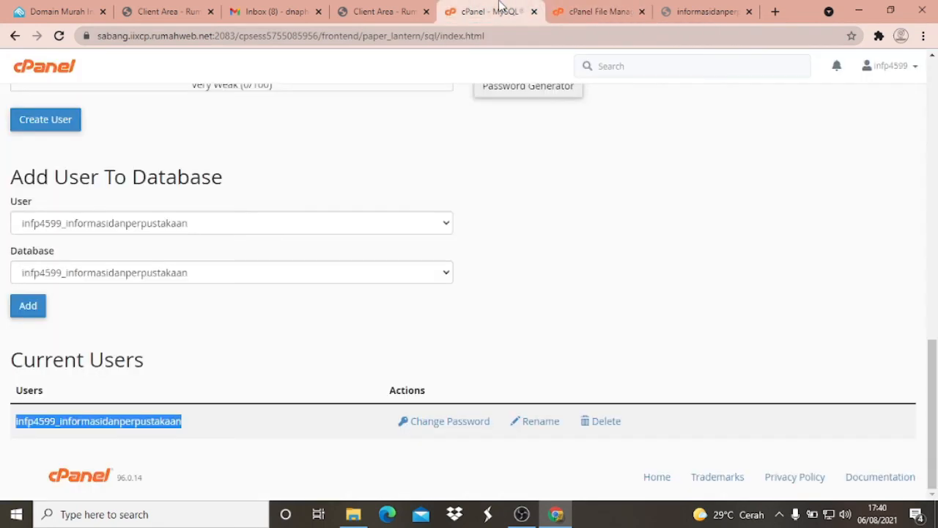
{"action": "scroll", "coordinate": [761, 142], "scroll_direction": "up", "scroll_amount": 5}
{"action": "scroll", "coordinate": [760, 141], "scroll_direction": "up", "scroll_amount": 5}
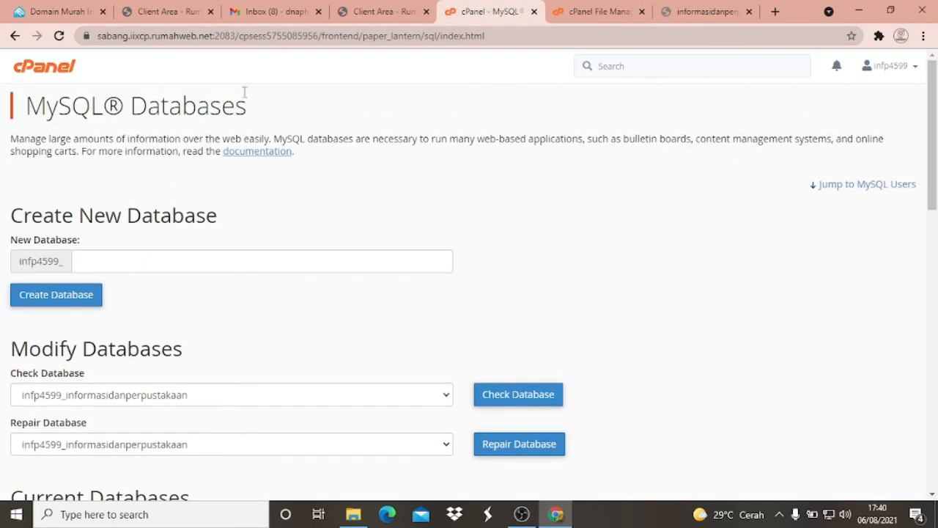
{"action": "left_click", "coordinate": [44, 68]}
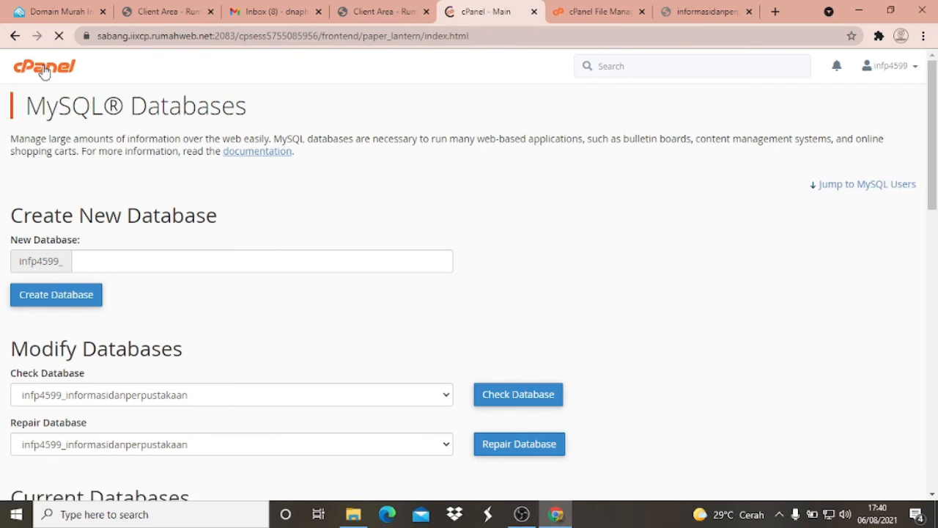
- Open Select PHP Version from the Software section of the cPanel main page
{"action": "scroll", "coordinate": [325, 183], "scroll_direction": "down", "scroll_amount": 3}
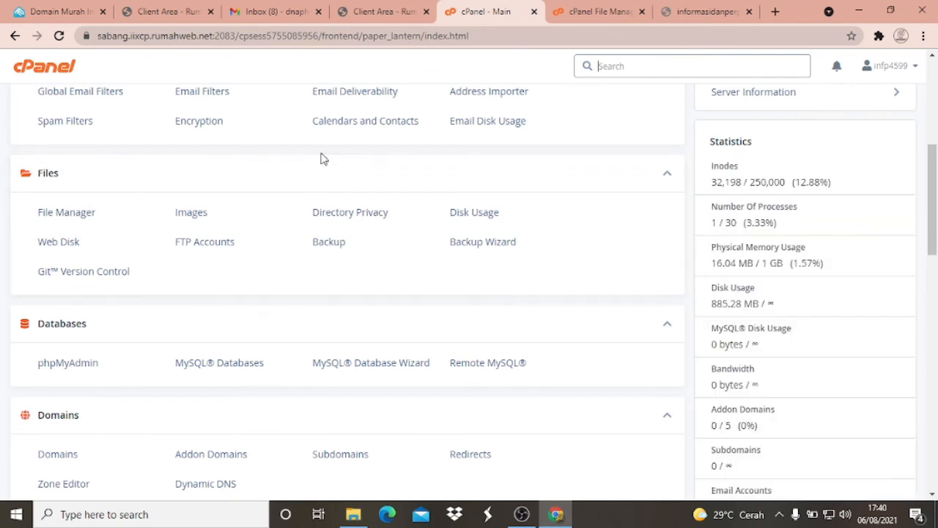
{"action": "scroll", "coordinate": [319, 159], "scroll_direction": "down", "scroll_amount": 2}
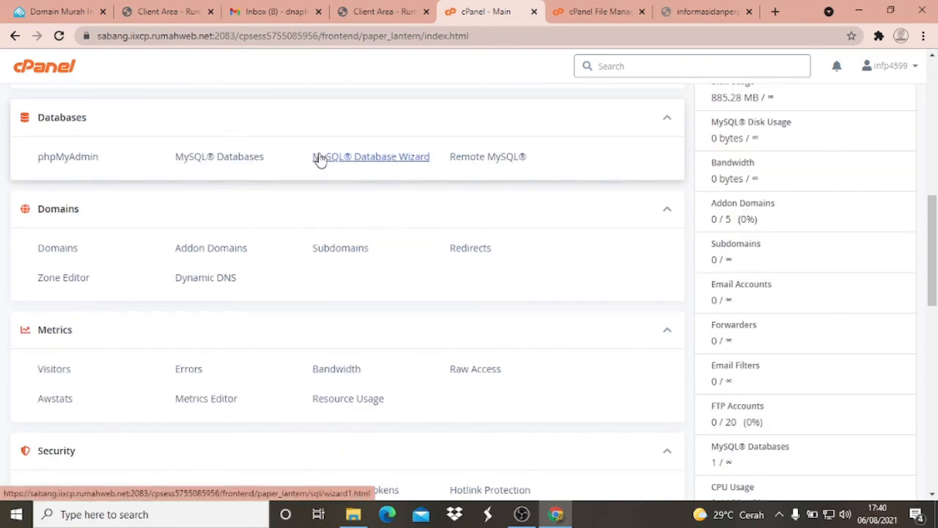
{"action": "scroll", "coordinate": [319, 159], "scroll_direction": "up", "scroll_amount": 10}
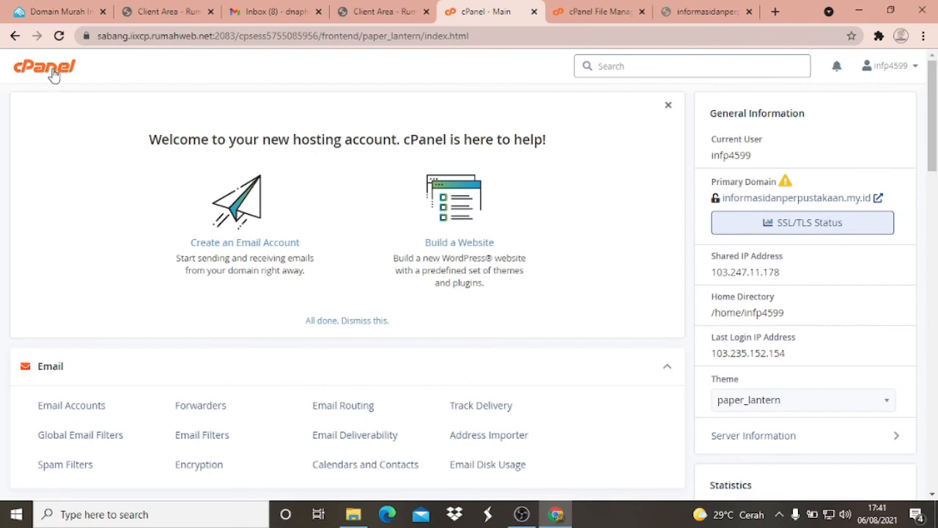
{"action": "scroll", "coordinate": [65, 157], "scroll_direction": "down", "scroll_amount": 1}
{"action": "scroll", "coordinate": [59, 139], "scroll_direction": "up", "scroll_amount": 1}
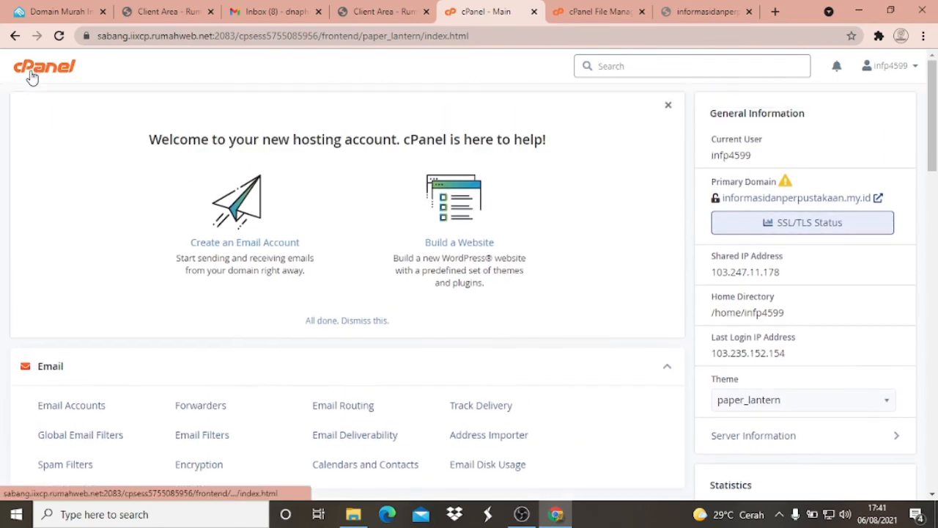
{"action": "scroll", "coordinate": [79, 171], "scroll_direction": "down", "scroll_amount": 2}
{"action": "scroll", "coordinate": [79, 171], "scroll_direction": "down", "scroll_amount": 5}
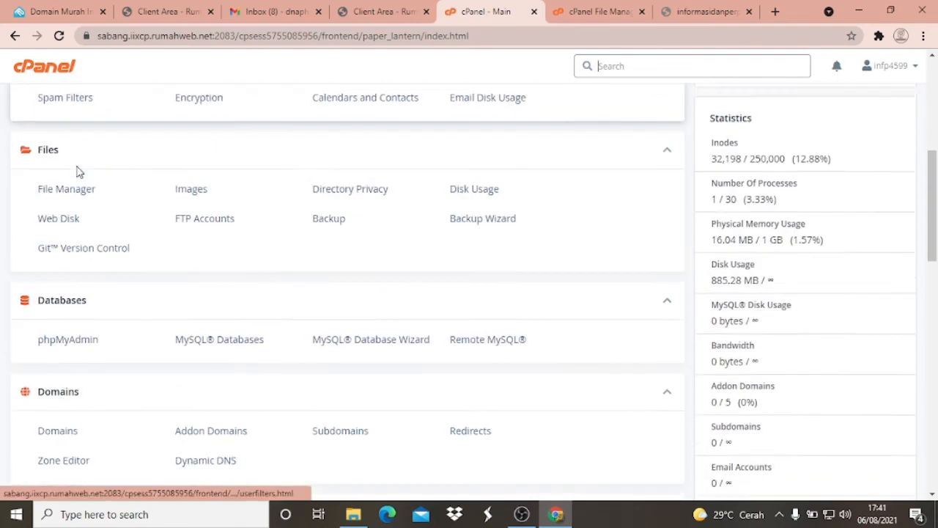
{"action": "scroll", "coordinate": [82, 173], "scroll_direction": "down", "scroll_amount": 5}
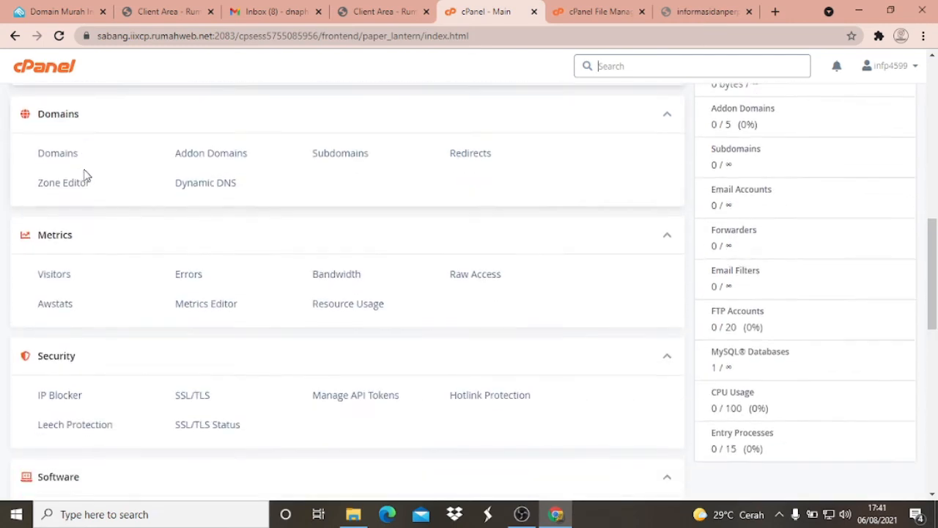
{"action": "scroll", "coordinate": [88, 170], "scroll_direction": "down", "scroll_amount": 2}
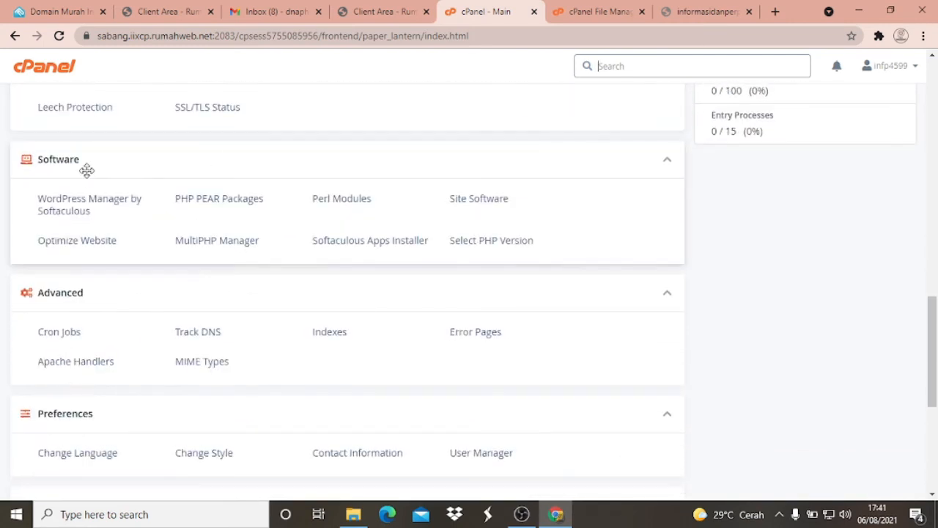
{"action": "scroll", "coordinate": [87, 171], "scroll_direction": "down", "scroll_amount": 1}
{"action": "scroll", "coordinate": [86, 172], "scroll_direction": "down", "scroll_amount": 2}
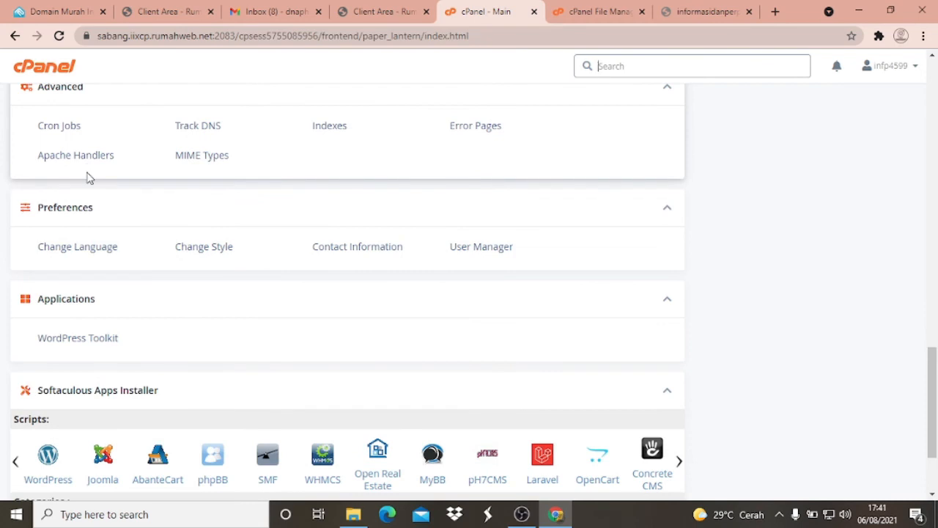
{"action": "scroll", "coordinate": [276, 203], "scroll_direction": "up", "scroll_amount": 2}
{"action": "scroll", "coordinate": [278, 205], "scroll_direction": "up", "scroll_amount": 3}
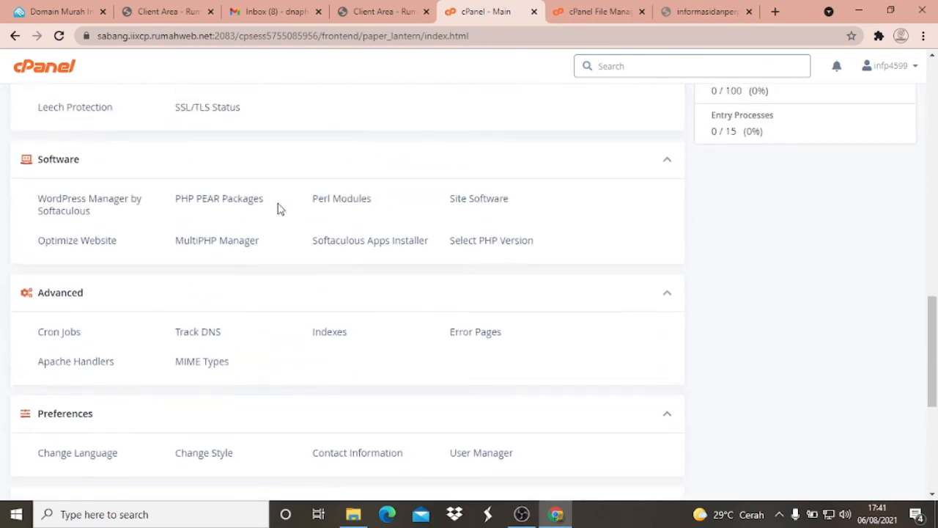
{"action": "scroll", "coordinate": [278, 209], "scroll_direction": "up", "scroll_amount": 3}
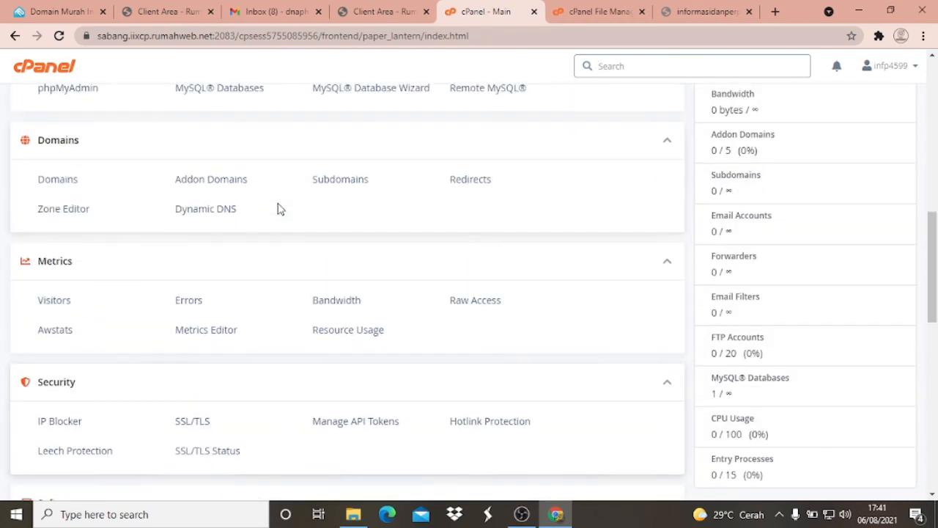
{"action": "scroll", "coordinate": [277, 209], "scroll_direction": "up", "scroll_amount": 1}
{"action": "scroll", "coordinate": [278, 209], "scroll_direction": "up", "scroll_amount": 1}
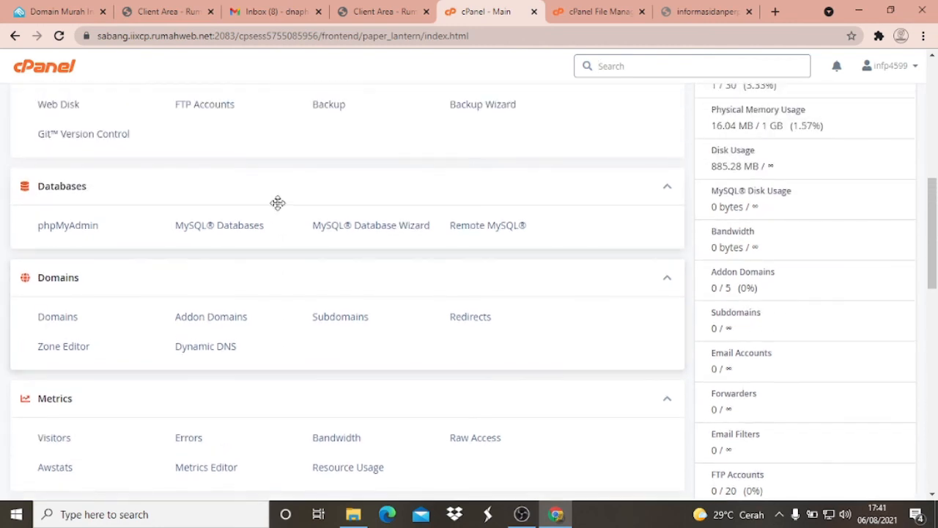
{"action": "scroll", "coordinate": [279, 208], "scroll_direction": "down", "scroll_amount": 1}
{"action": "scroll", "coordinate": [278, 211], "scroll_direction": "down", "scroll_amount": 2}
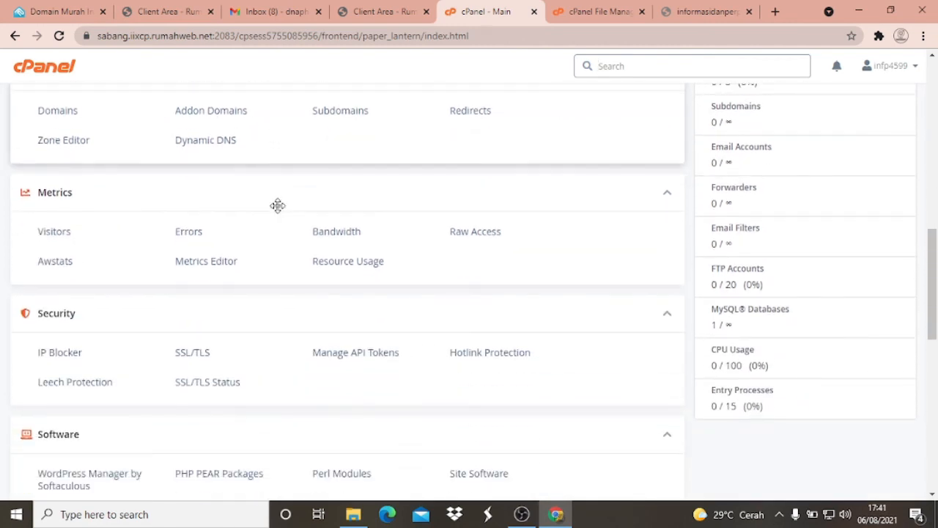
{"action": "scroll", "coordinate": [463, 281], "scroll_direction": "down", "scroll_amount": 2}
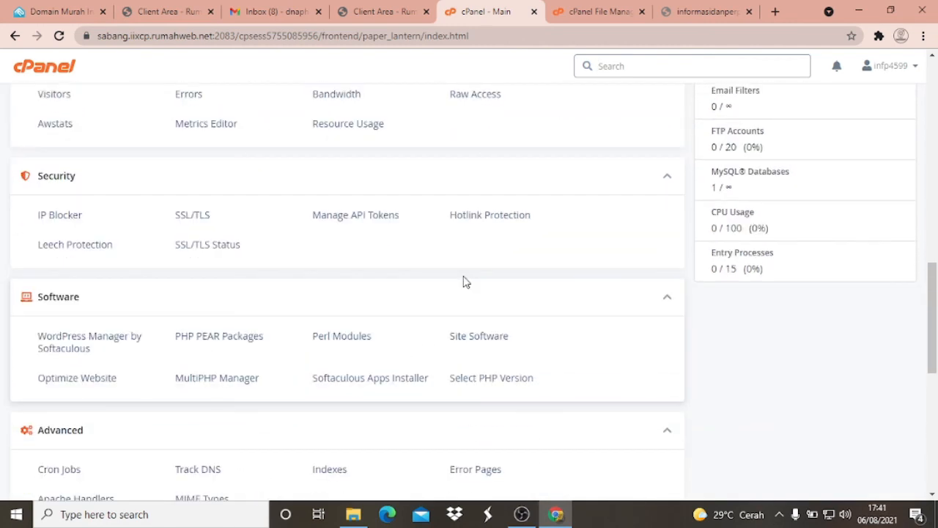
{"action": "scroll", "coordinate": [505, 279], "scroll_direction": "down", "scroll_amount": 1}
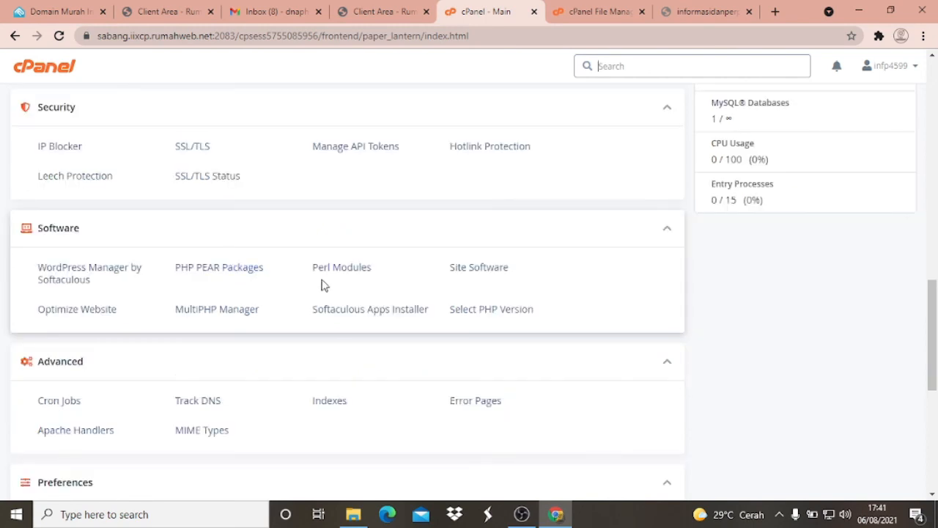
{"action": "scroll", "coordinate": [264, 313], "scroll_direction": "down", "scroll_amount": 1}
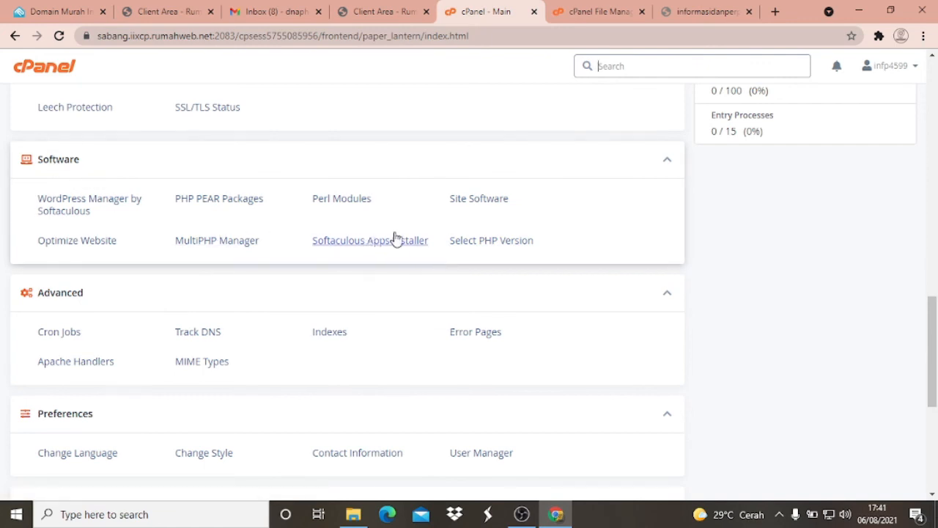
{"action": "left_click", "coordinate": [512, 247]}
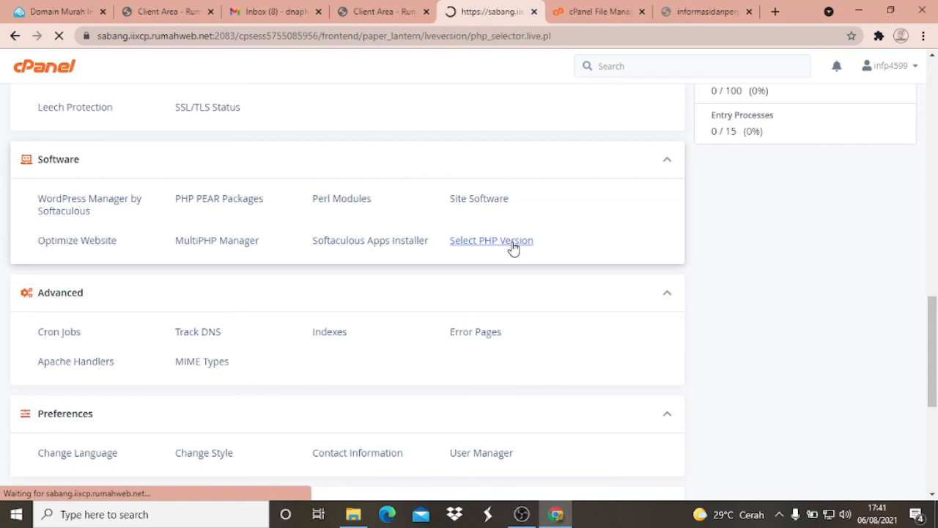
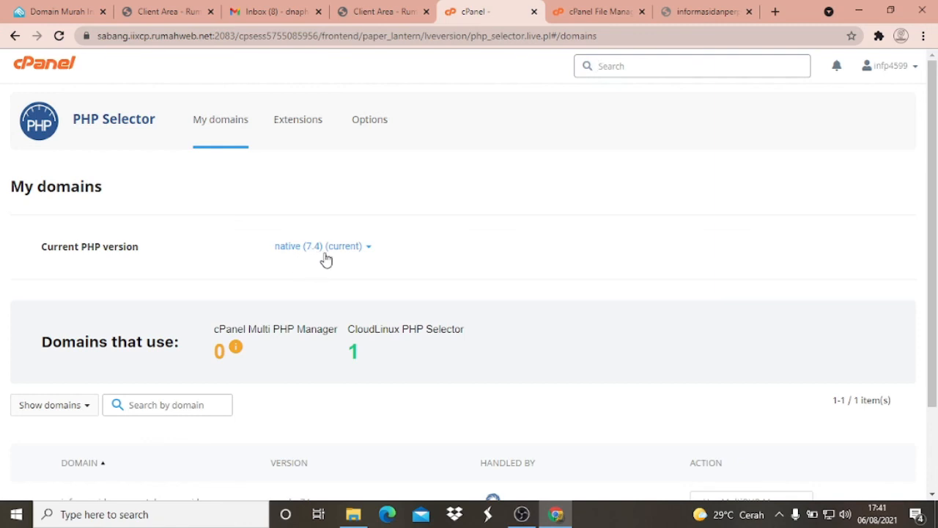
- Select PHP version 5.6 in the PHP Selector and set it as the current version for the domain
{"action": "scroll", "coordinate": [385, 237], "scroll_direction": "down", "scroll_amount": 1}
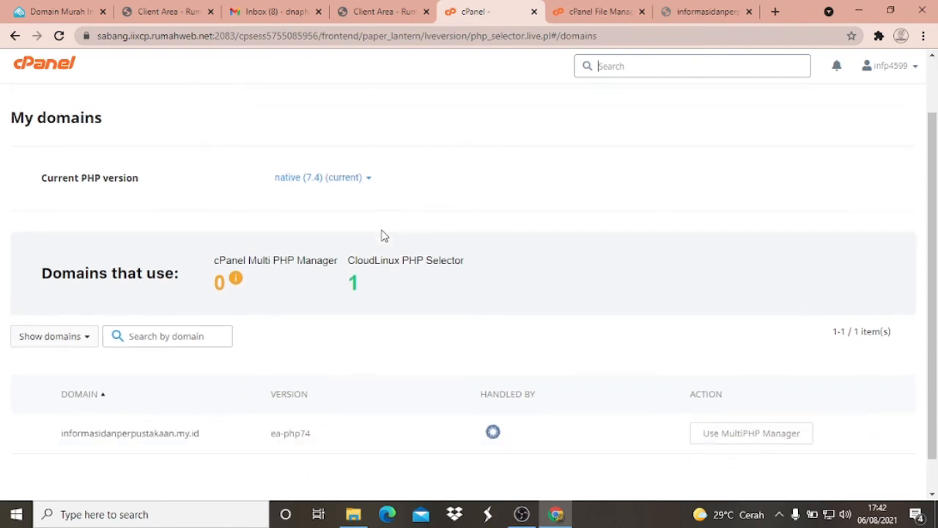
{"action": "left_click", "coordinate": [344, 179]}
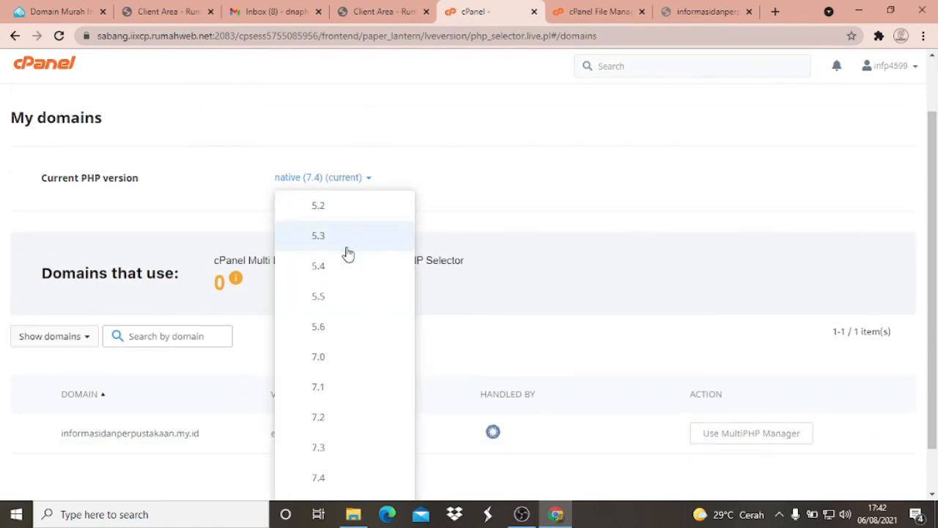
{"action": "left_click", "coordinate": [323, 329]}
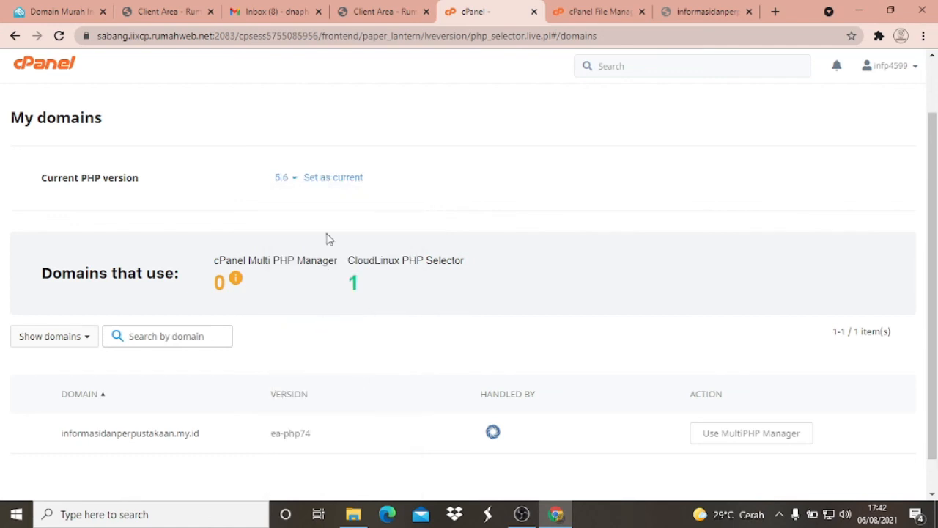
{"action": "scroll", "coordinate": [324, 204], "scroll_direction": "up", "scroll_amount": 1}
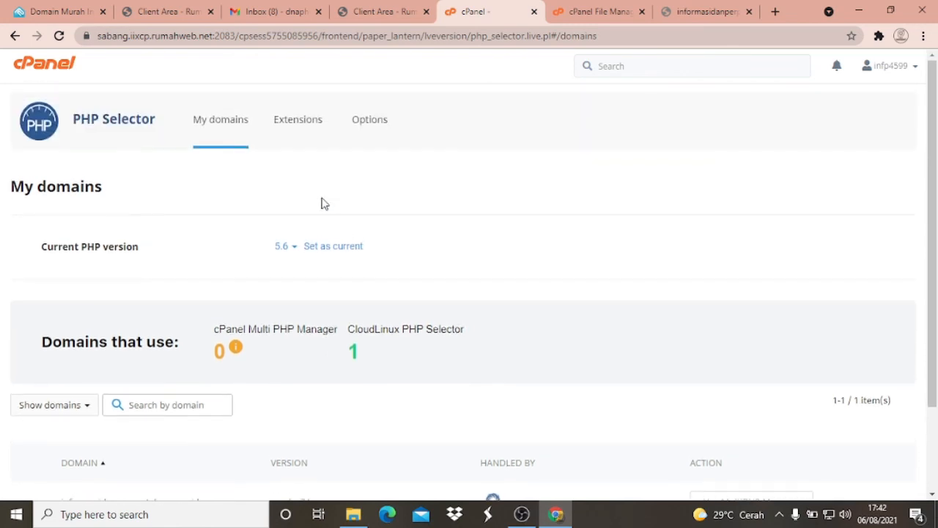
{"action": "scroll", "coordinate": [325, 204], "scroll_direction": "down", "scroll_amount": 2}
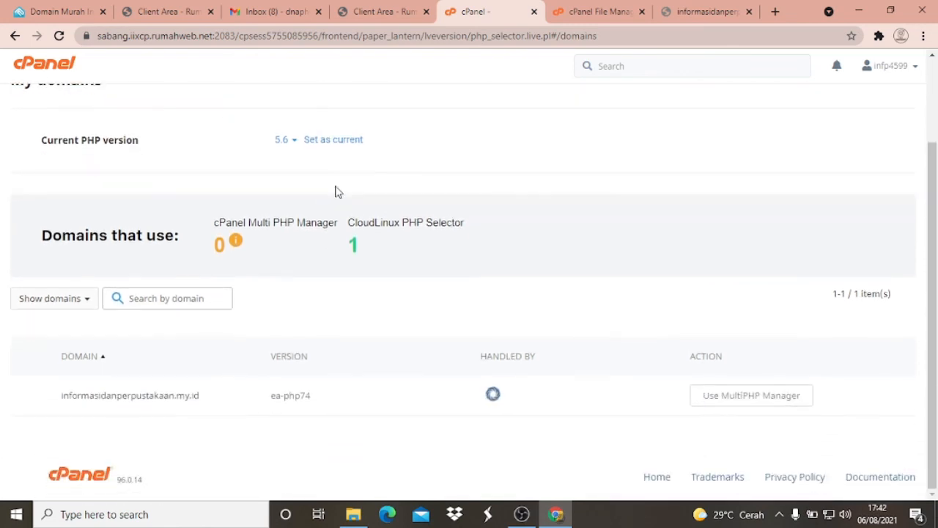
{"action": "left_click", "coordinate": [314, 145]}
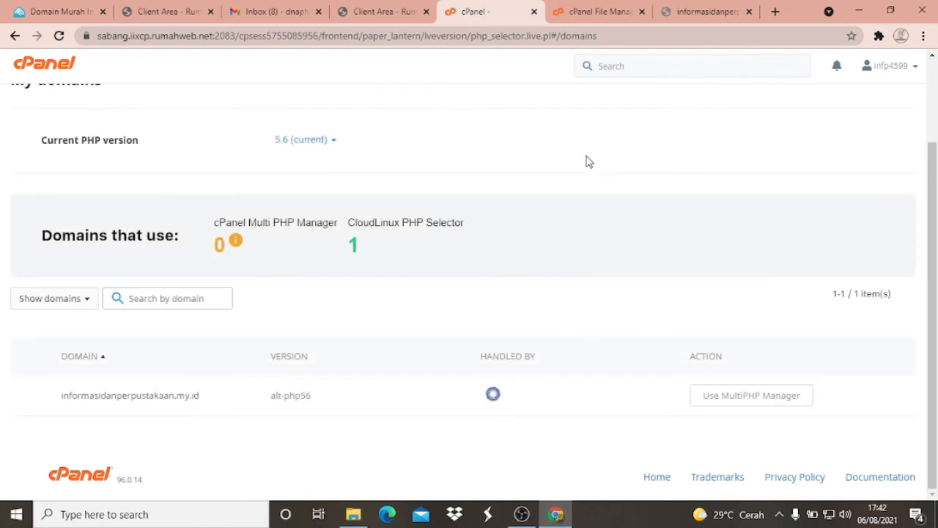
{"action": "scroll", "coordinate": [586, 161], "scroll_direction": "up", "scroll_amount": 2}
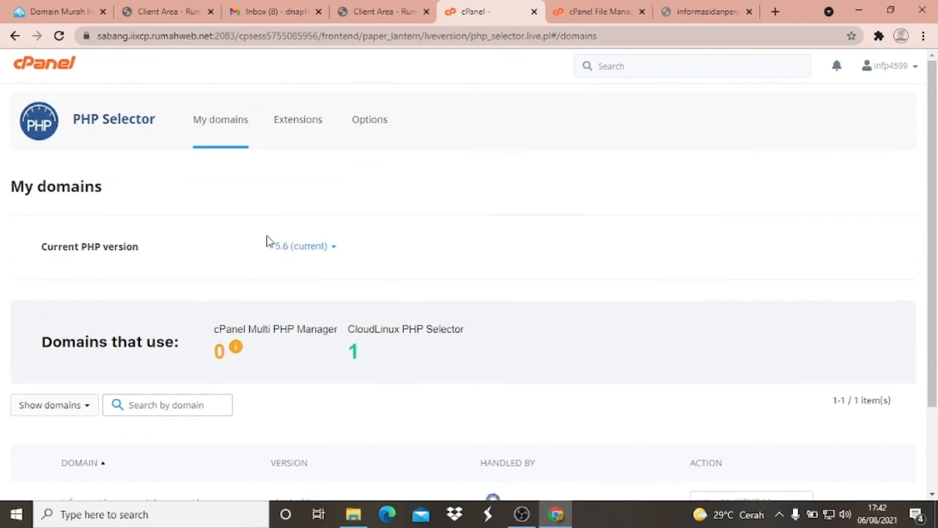
- Reload informasidanperpustakaan.my.id to check whether the site loads with the new PHP version
{"action": "left_click", "coordinate": [696, 14]}
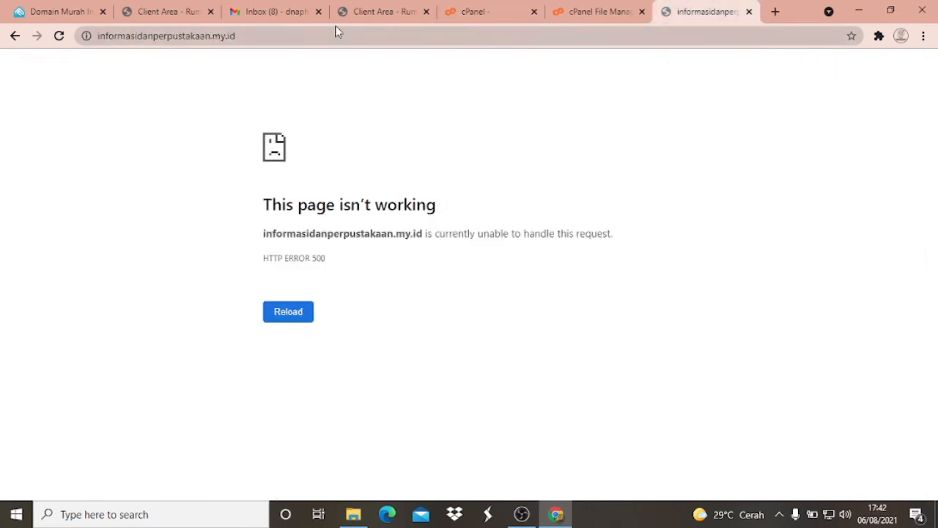
{"action": "left_click", "coordinate": [261, 31]}
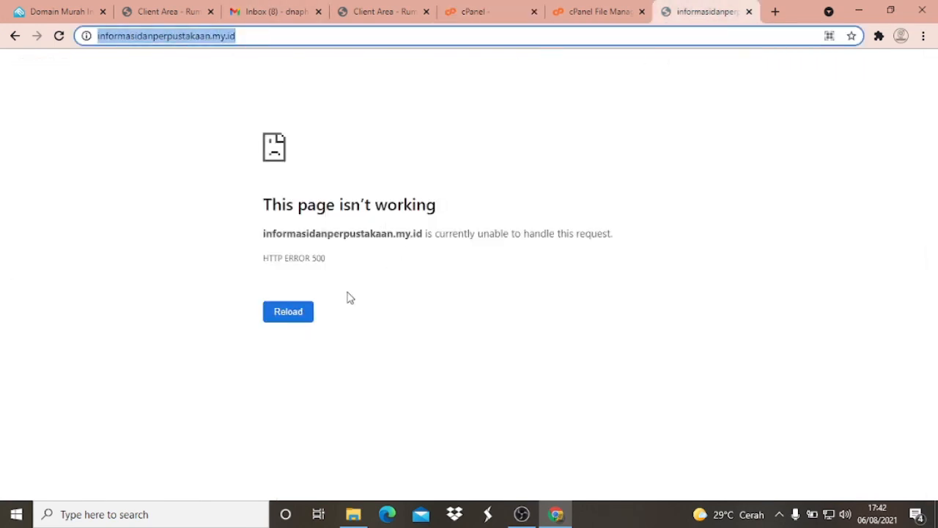
{"action": "left_click", "coordinate": [290, 313]}
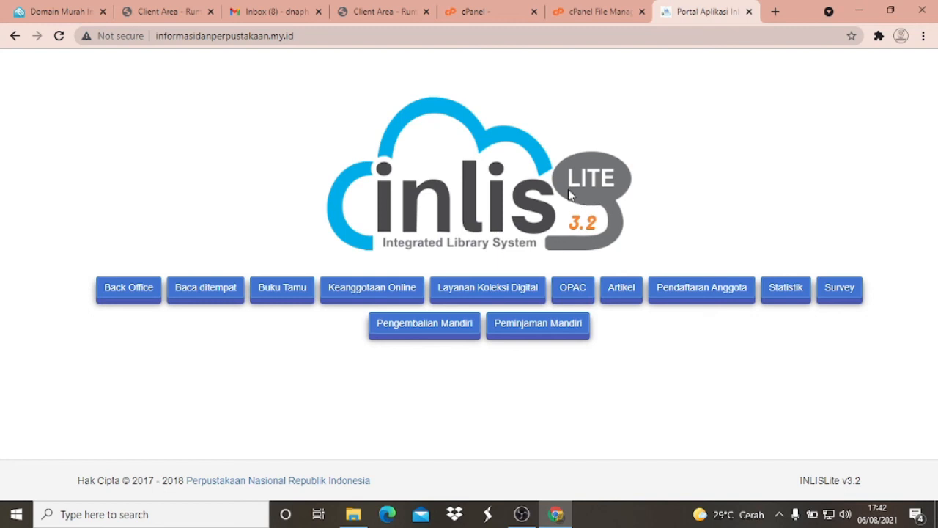
- Open the INLISLite Back Office login from the portal and enter inlislite as the username
{"action": "left_click", "coordinate": [129, 291]}
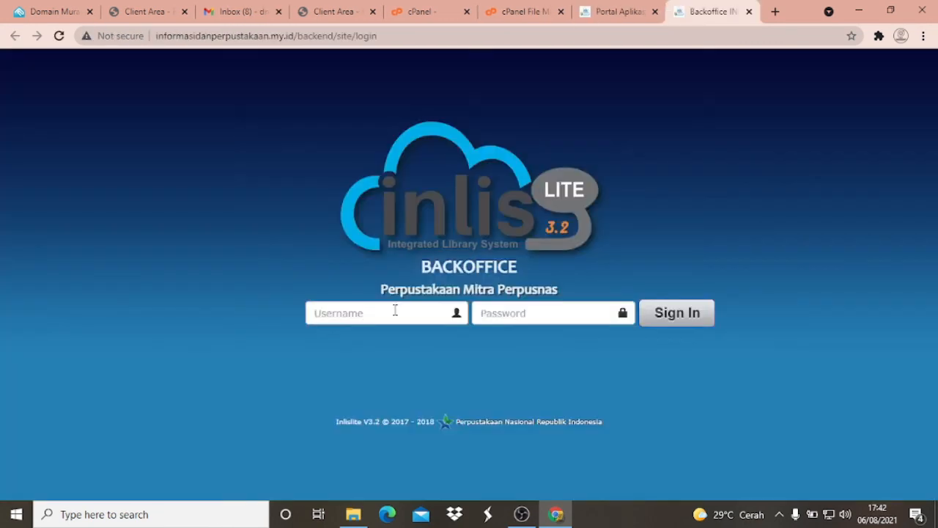
{"action": "left_click", "coordinate": [395, 313]}
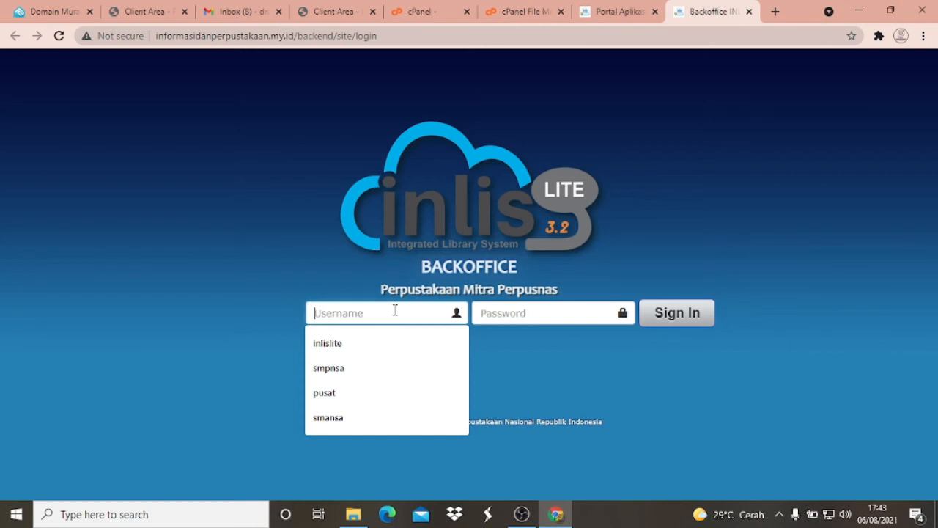
{"action": "left_click", "coordinate": [360, 344]}
{"action": "left_click_drag", "start_coordinate": [359, 313], "coordinate": [283, 313]}
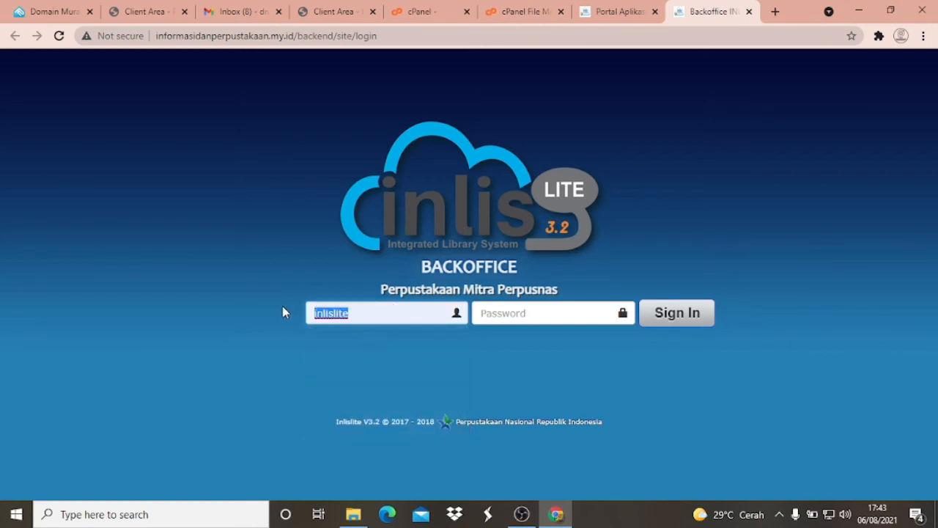
{"action": "right_click", "coordinate": [321, 317]}
{"action": "left_click", "coordinate": [361, 267]}
- Enter the Back Office account password and sign in to the Perpustakaan Pusat location, declining to save the password in the browser
{"action": "left_click", "coordinate": [504, 315]}
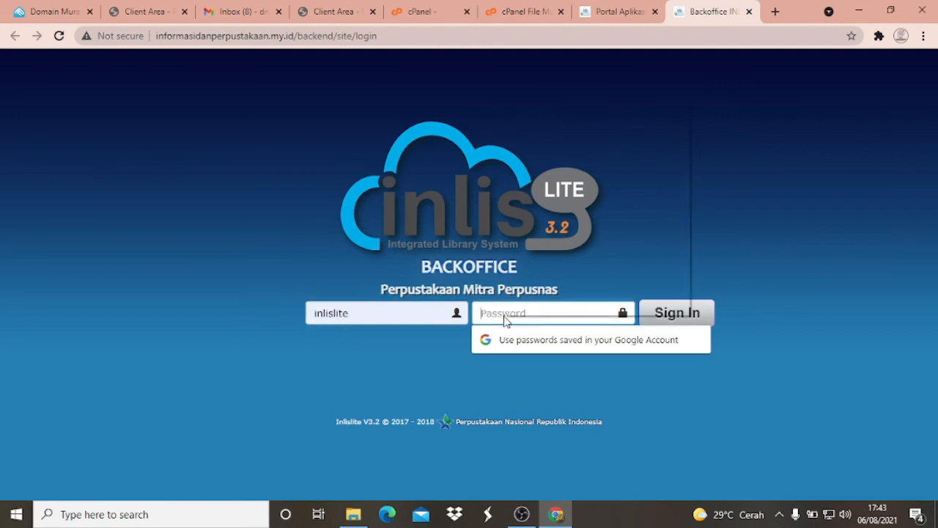
{"action": "right_click", "coordinate": [505, 317]}
{"action": "left_click", "coordinate": [550, 210]}
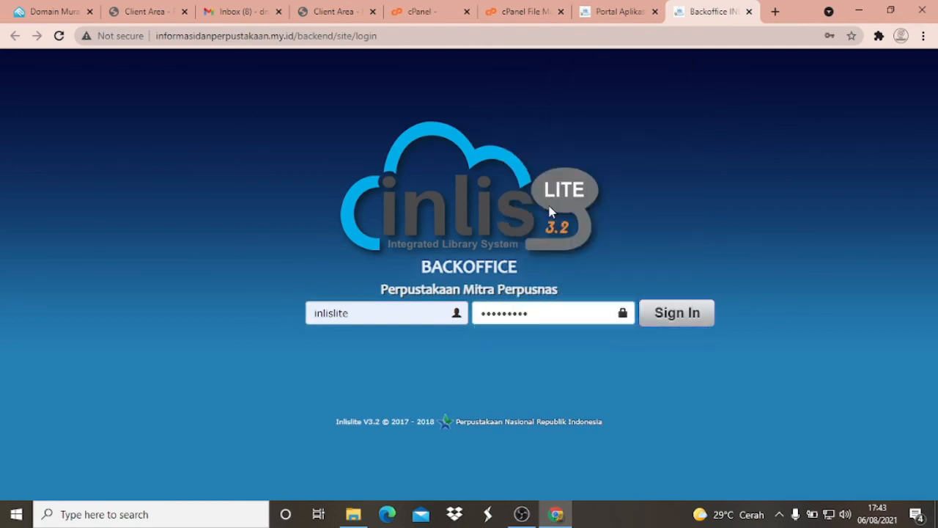
{"action": "type", "text": "="}
{"action": "key", "text": "Return"}
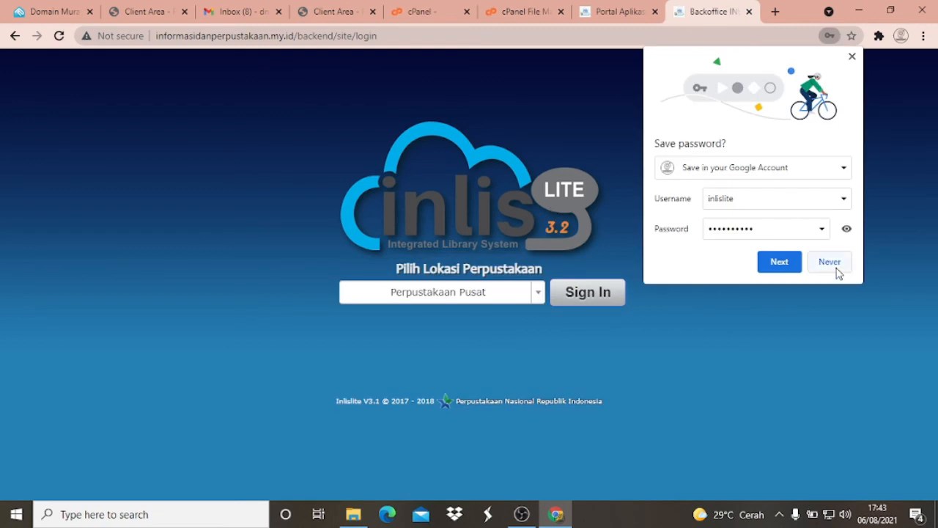
{"action": "left_click", "coordinate": [835, 265]}
{"action": "left_click", "coordinate": [599, 299]}
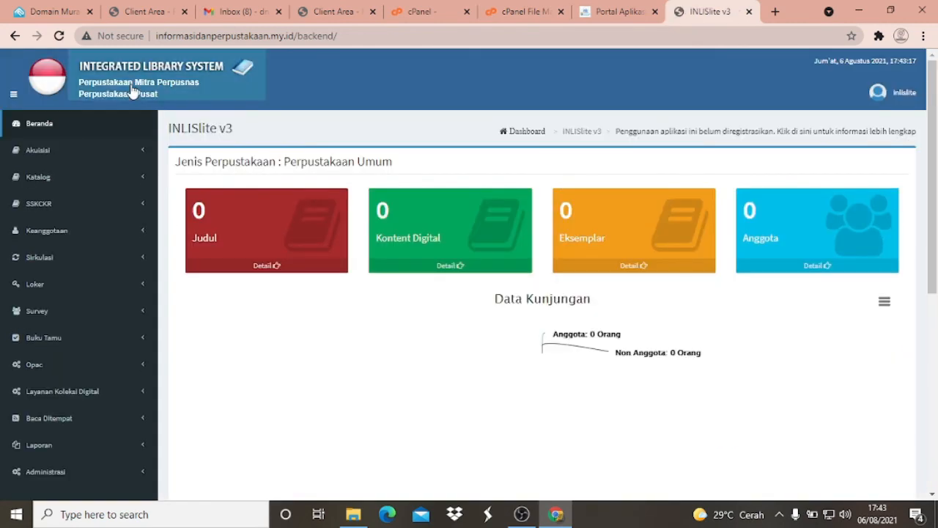
- Open the Nama Perpustakaan settings within Pengaturan Umum of the Administrasi section
{"action": "scroll", "coordinate": [61, 129], "scroll_direction": "down", "scroll_amount": 5}
{"action": "left_click", "coordinate": [61, 129]}
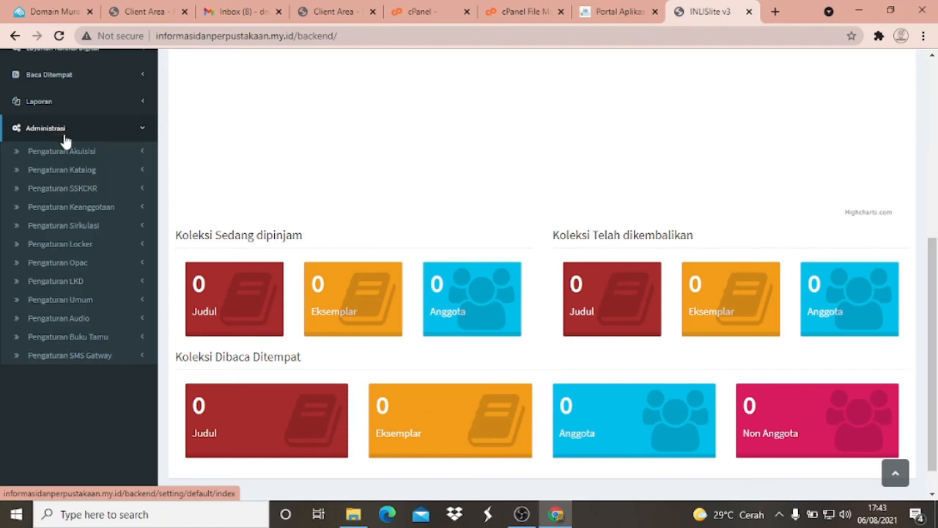
{"action": "left_click", "coordinate": [70, 300]}
{"action": "scroll", "coordinate": [94, 387], "scroll_direction": "down", "scroll_amount": 1}
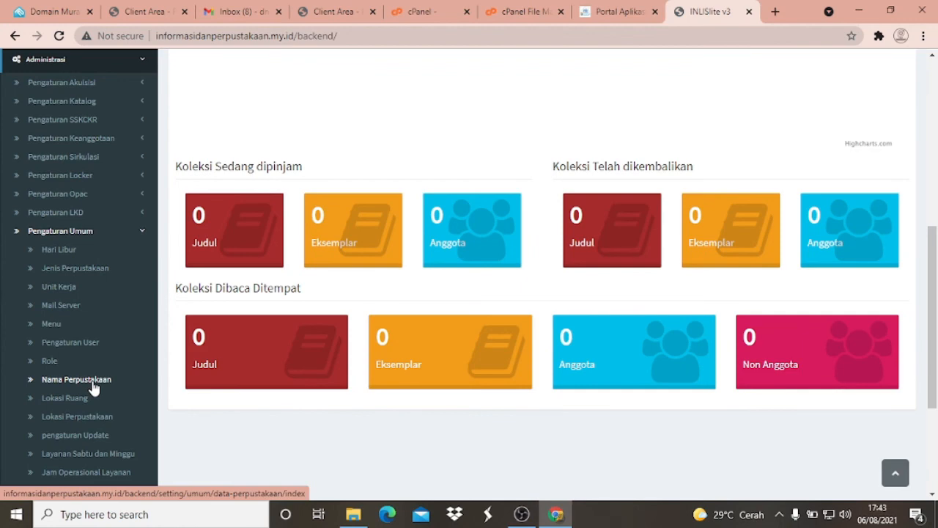
{"action": "left_click", "coordinate": [76, 380]}
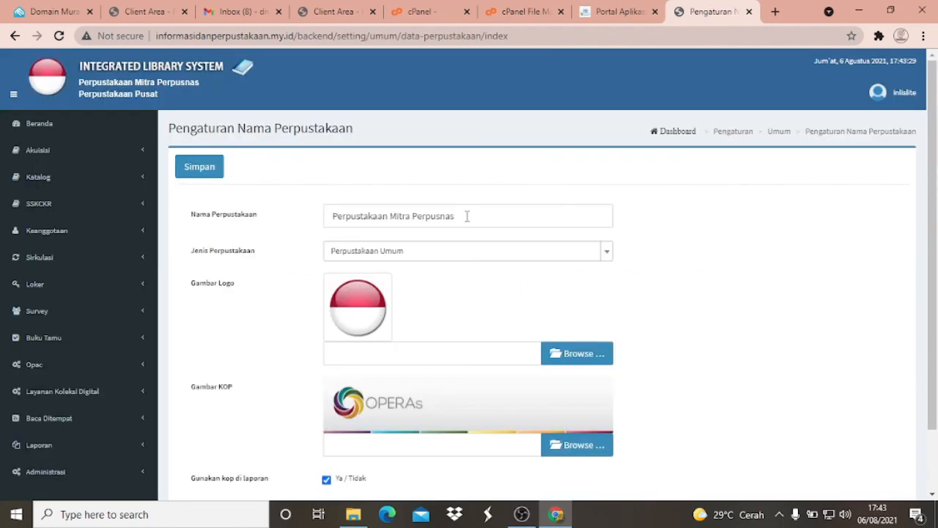
- Rename the library to "Perpustakaan" followed by the owner's full name, and set Jenis Perpustakaan to Perpustakaan Sekolah
{"action": "left_click", "coordinate": [466, 215]}
{"action": "left_click_drag", "start_coordinate": [465, 214], "coordinate": [392, 212]}
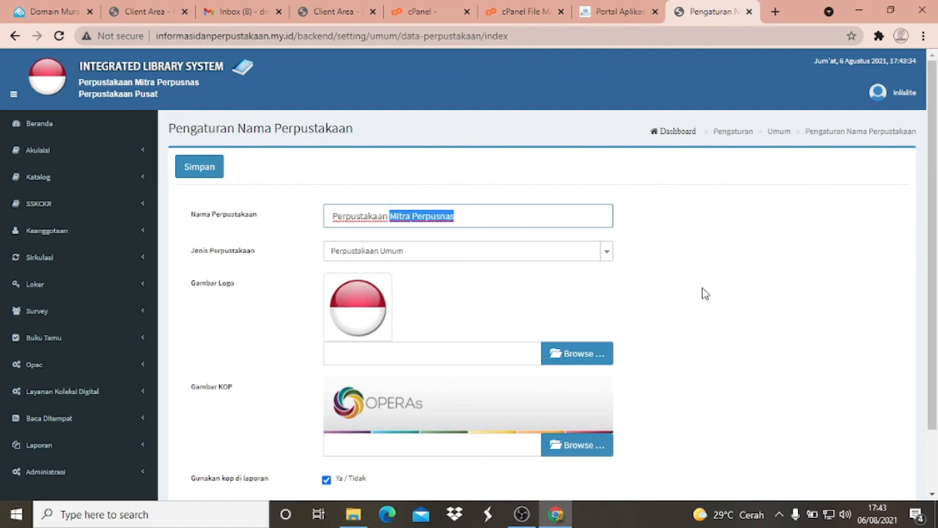
{"action": "key", "text": "BackSpace"}
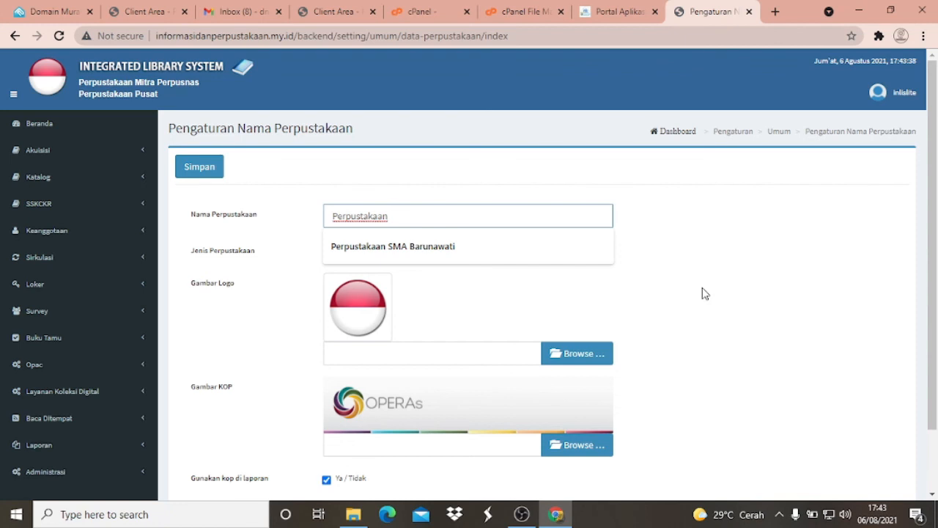
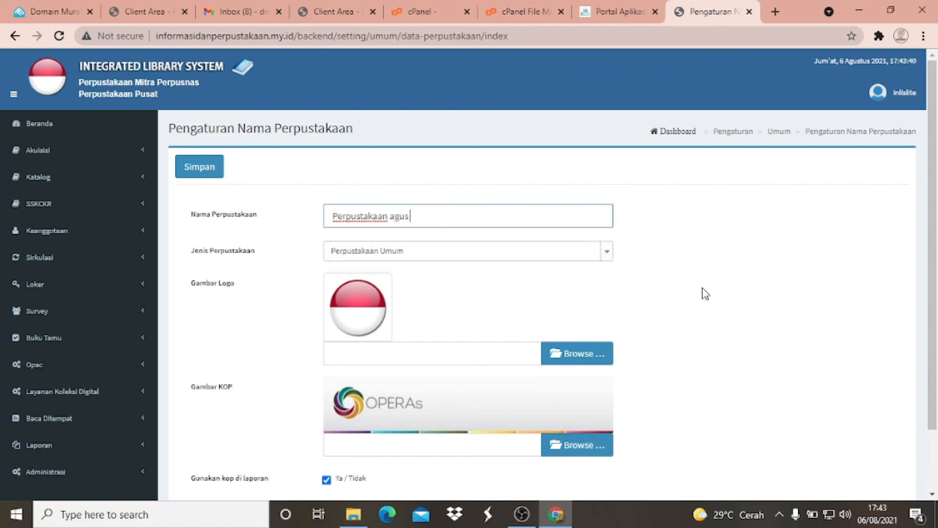
{"action": "left_click", "coordinate": [438, 256]}
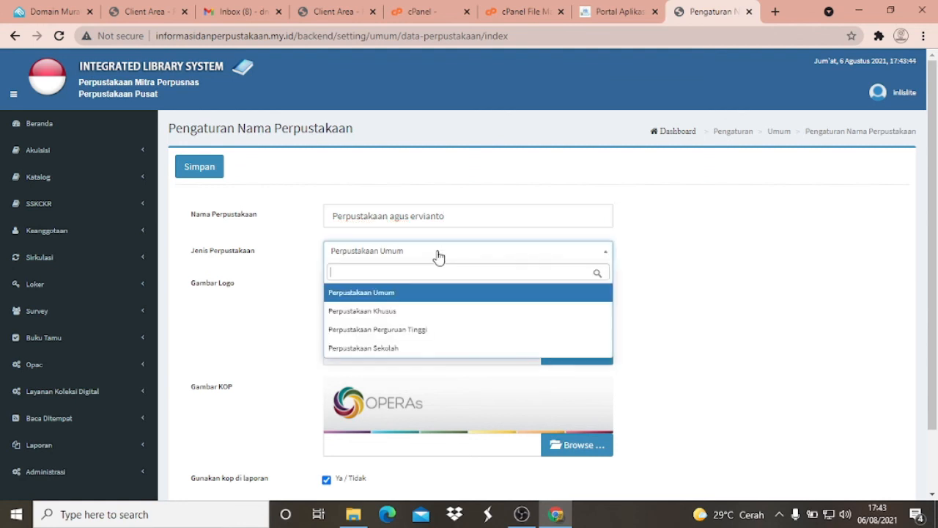
{"action": "left_click", "coordinate": [404, 348]}
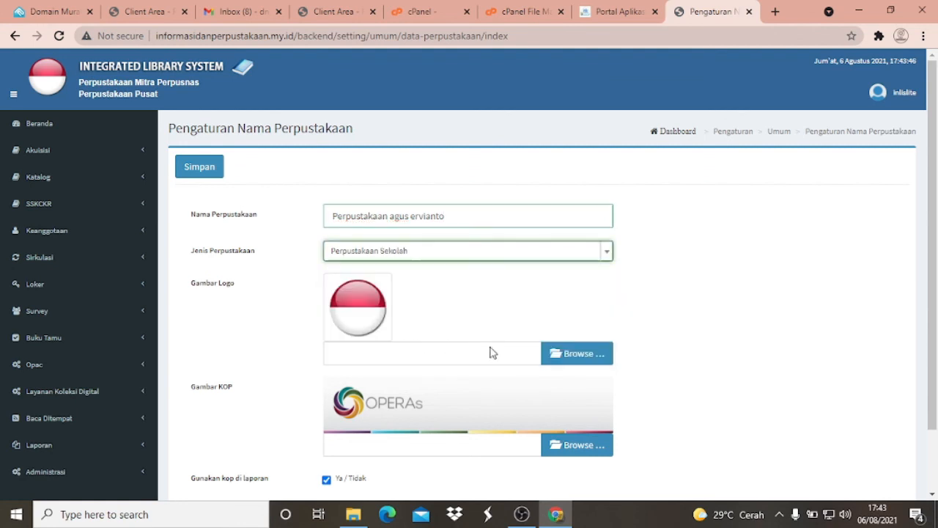
- Upload ae2.png from the Desktop as the library's Gambar Logo and save the library settings
{"action": "scroll", "coordinate": [492, 353], "scroll_direction": "down", "scroll_amount": 2}
{"action": "left_click", "coordinate": [594, 287]}
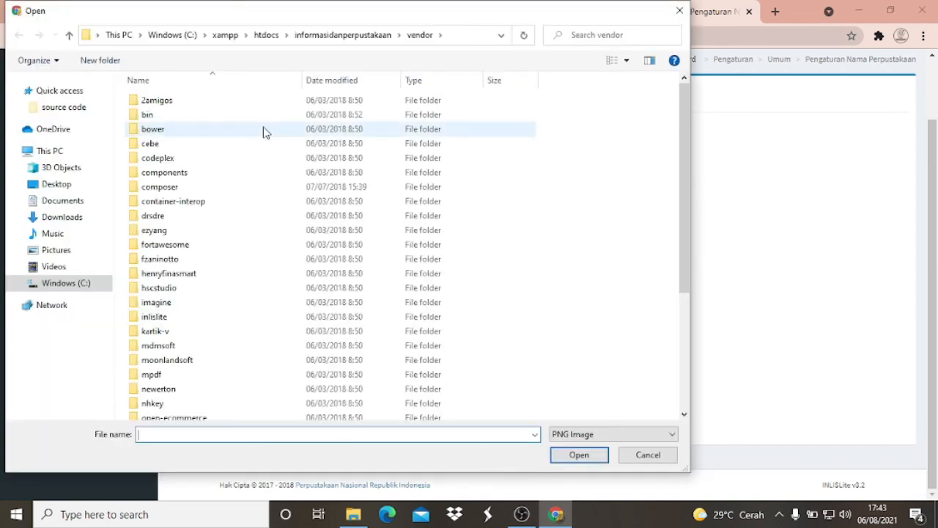
{"action": "left_click", "coordinate": [57, 184]}
{"action": "left_click", "coordinate": [494, 132]}
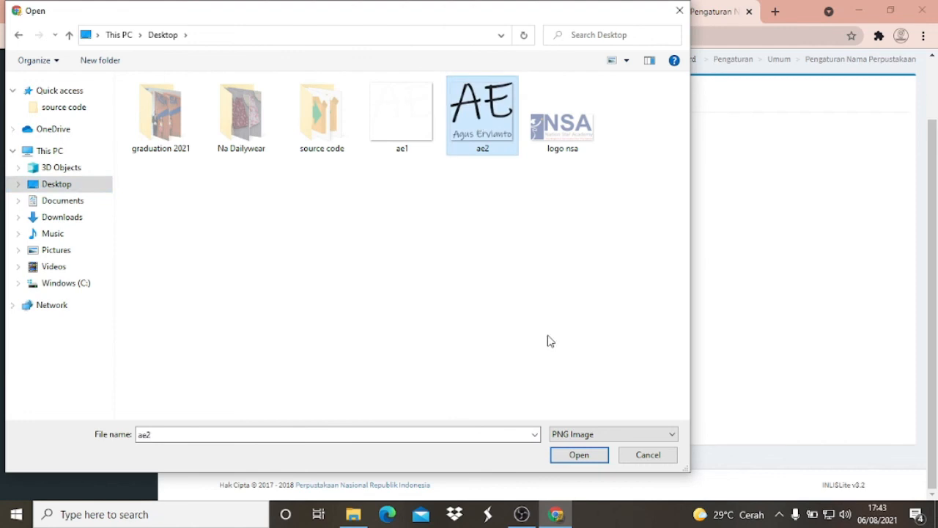
{"action": "left_click", "coordinate": [577, 455]}
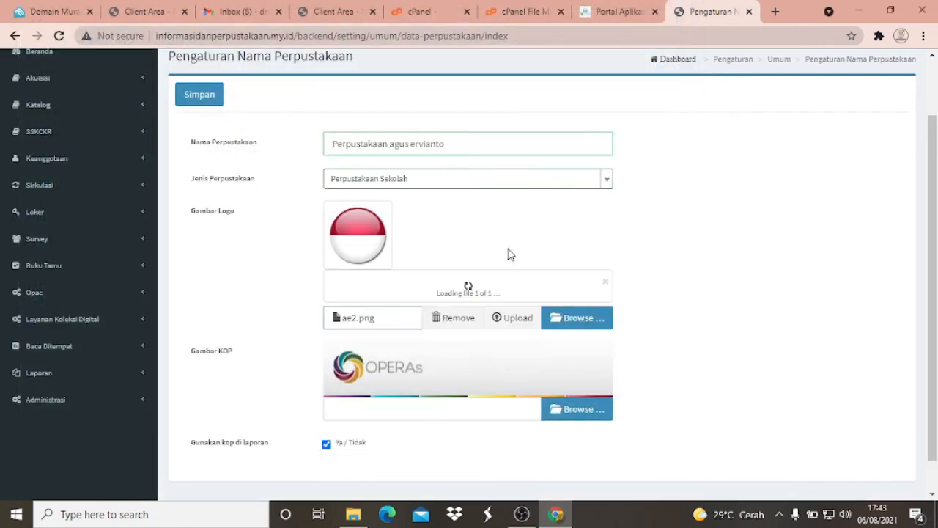
{"action": "scroll", "coordinate": [512, 352], "scroll_direction": "down", "scroll_amount": 2}
{"action": "left_click", "coordinate": [516, 330]}
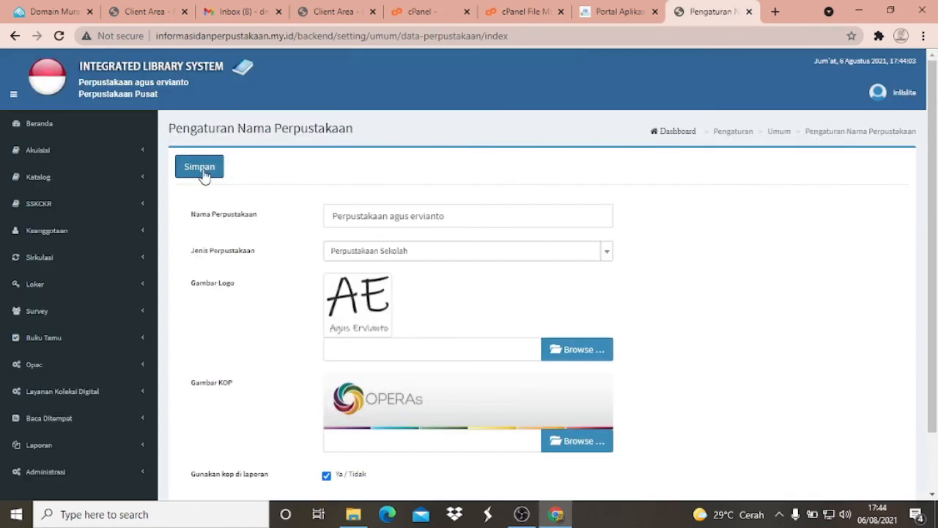
{"action": "left_click", "coordinate": [204, 172]}
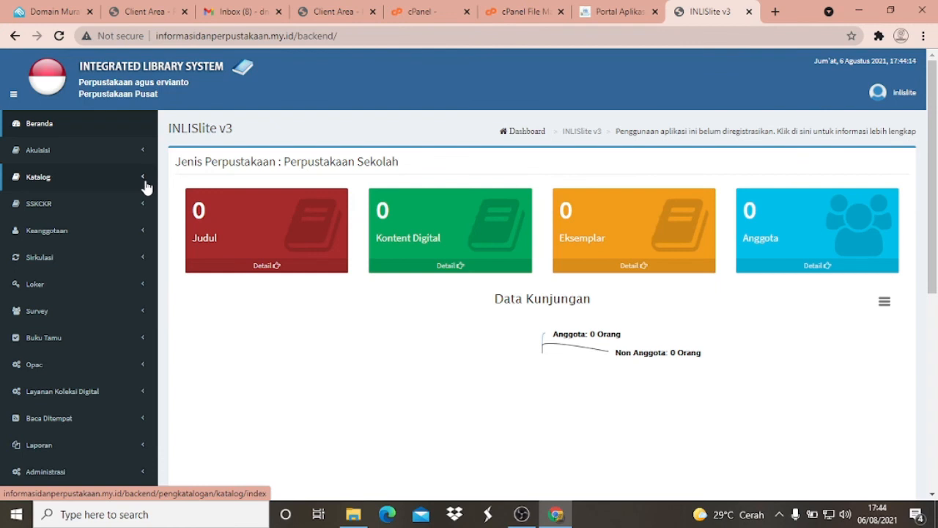
- Open the Entri Koleksi form of the Akuisisi section to view the collection entry fields
{"action": "left_click", "coordinate": [145, 182]}
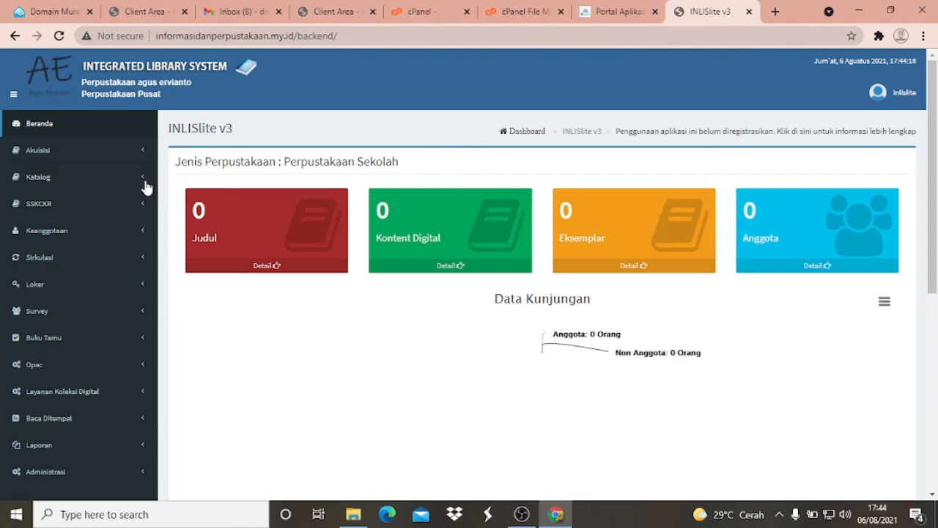
{"action": "left_click", "coordinate": [51, 157]}
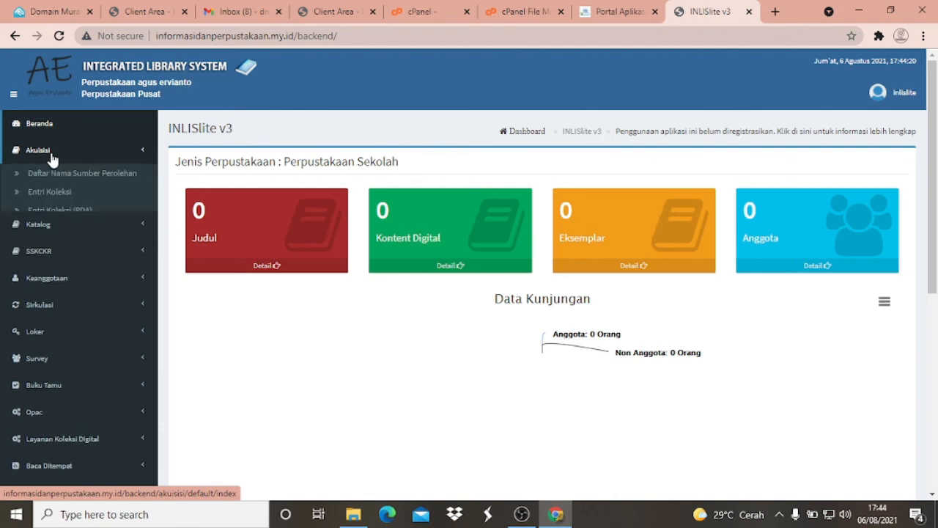
{"action": "left_click", "coordinate": [63, 195]}
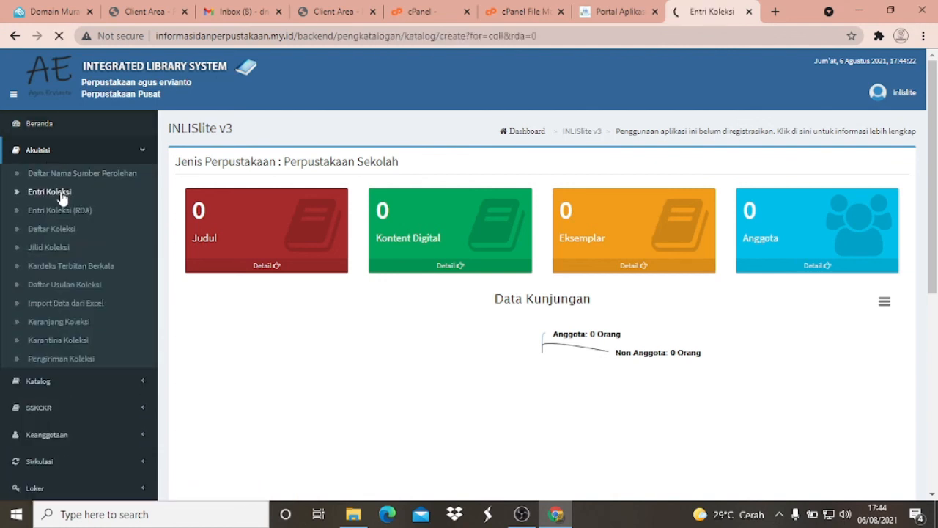
- Open the Entri Katalog form of the Katalog section to view its bibliographic data fields
{"action": "scroll", "coordinate": [63, 314], "scroll_direction": "down", "scroll_amount": 1}
{"action": "left_click", "coordinate": [63, 314]}
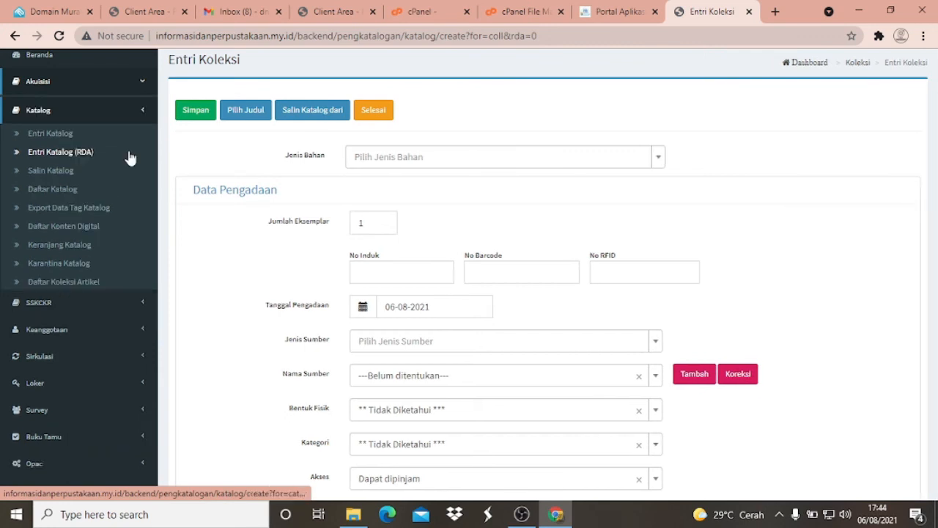
{"action": "left_click", "coordinate": [67, 132]}
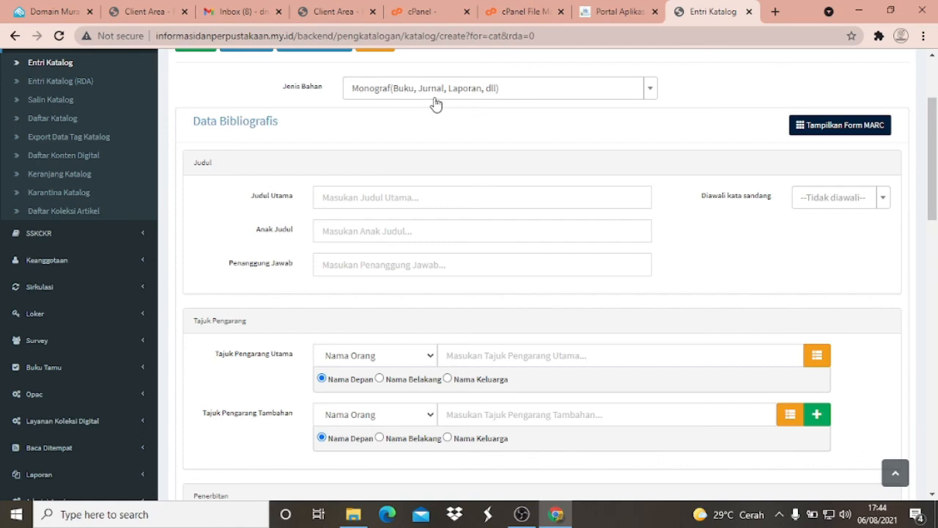
- Try to copy the catalogue record "Bumi" from OPACPusnas - Perpusnas, searching by Author for "tere liye"
{"action": "scroll", "coordinate": [435, 104], "scroll_direction": "up", "scroll_amount": 1}
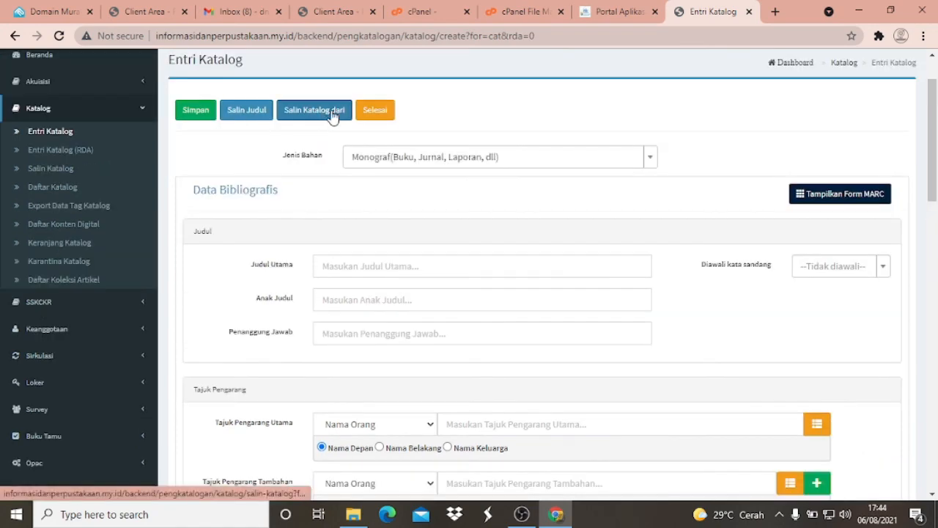
{"action": "left_click", "coordinate": [332, 112]}
{"action": "left_click", "coordinate": [225, 134]}
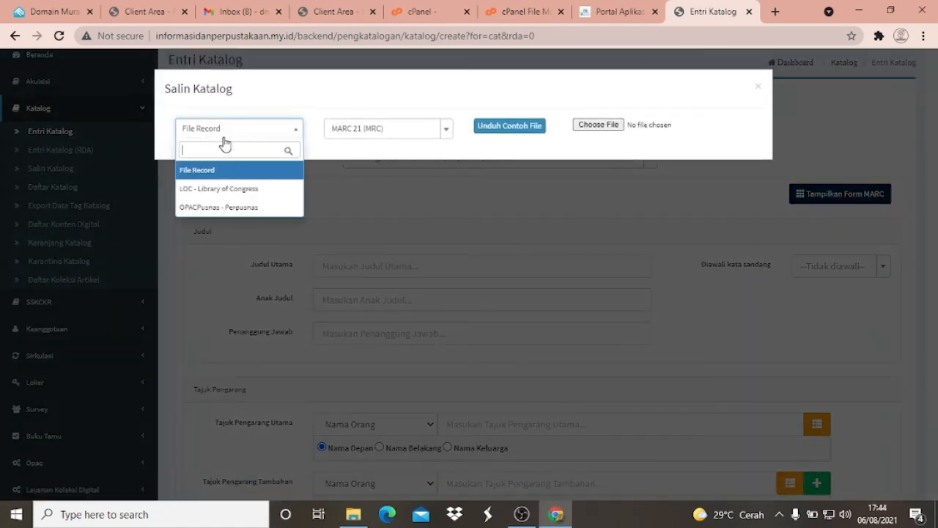
{"action": "left_click", "coordinate": [225, 206]}
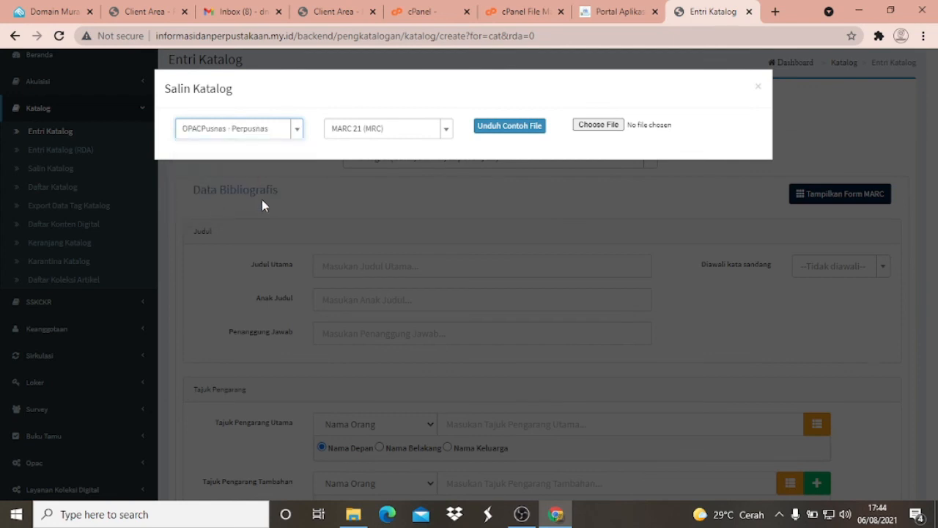
{"action": "left_click", "coordinate": [402, 132]}
{"action": "left_click", "coordinate": [356, 187]}
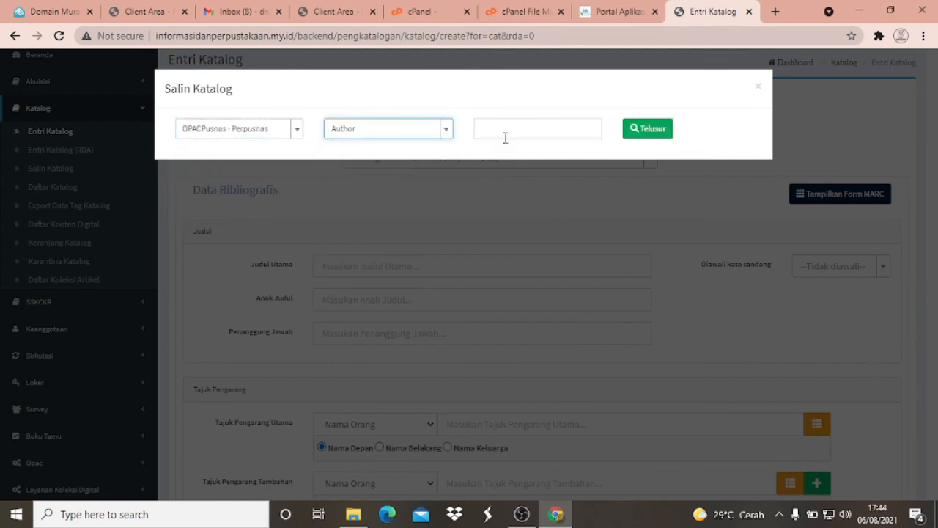
{"action": "left_click", "coordinate": [505, 137]}
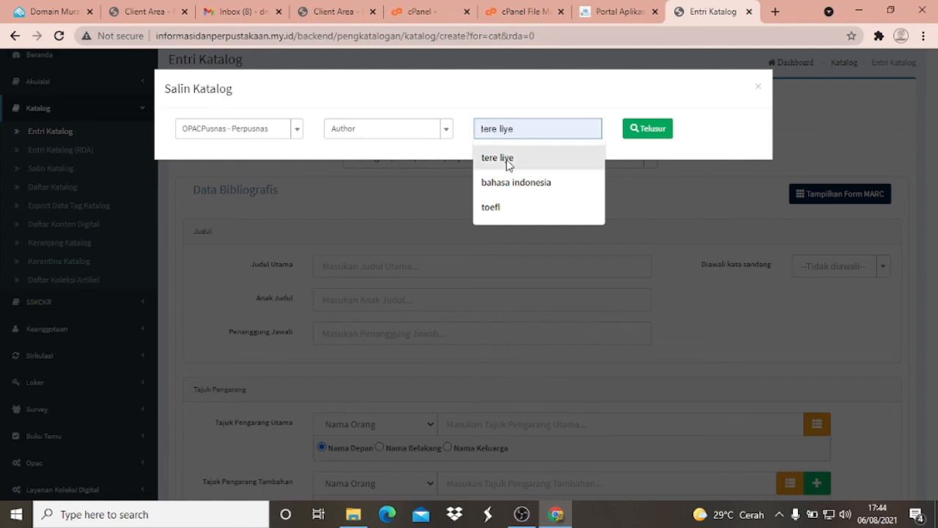
{"action": "left_click", "coordinate": [497, 160]}
{"action": "left_click", "coordinate": [654, 132]}
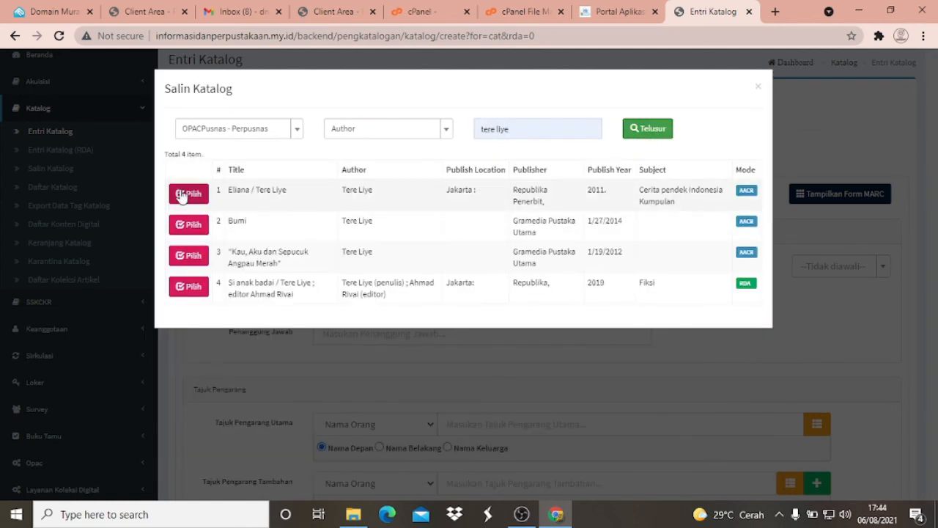
{"action": "left_click", "coordinate": [190, 225]}
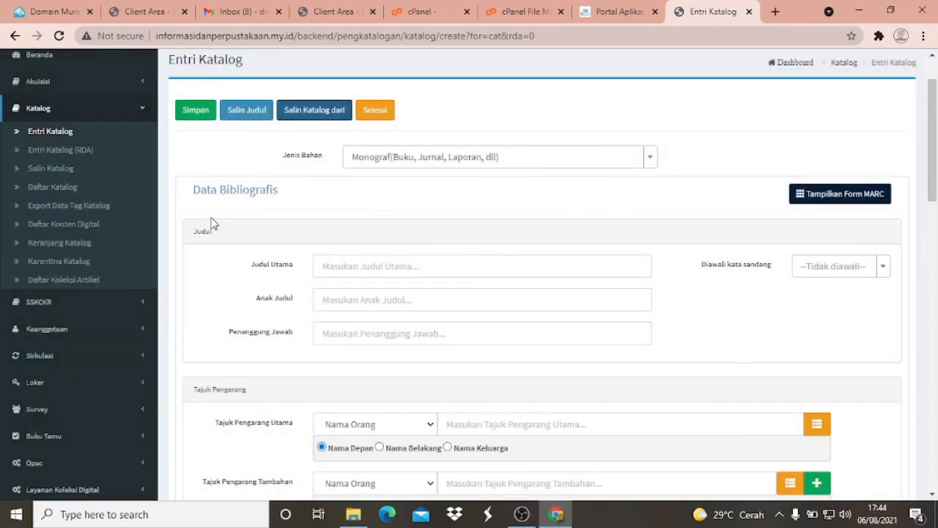
- Search OPACPusnas - Perpusnas by Author for "tere liye" and copy the record "Eliana / Tere Liye" into the catalogue form
{"action": "left_click", "coordinate": [324, 116]}
{"action": "left_click", "coordinate": [269, 129]}
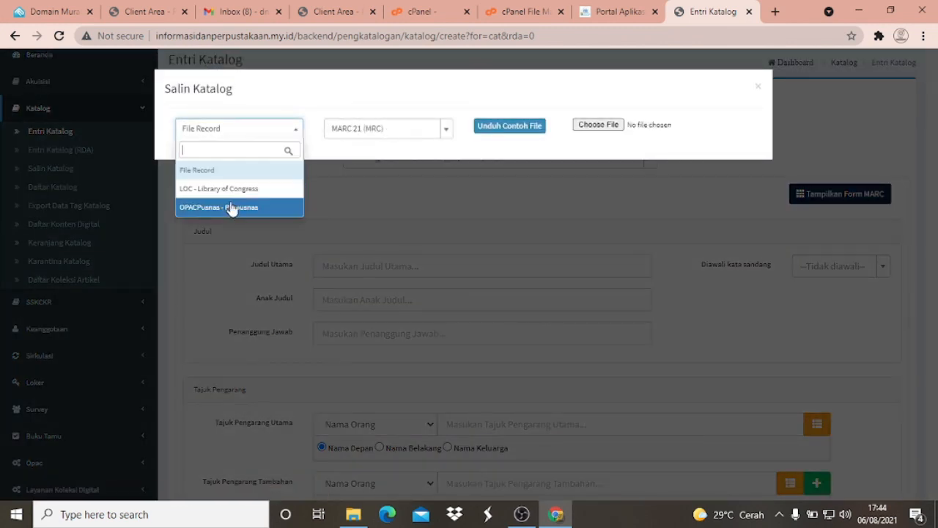
{"action": "left_click", "coordinate": [231, 208]}
{"action": "left_click", "coordinate": [390, 134]}
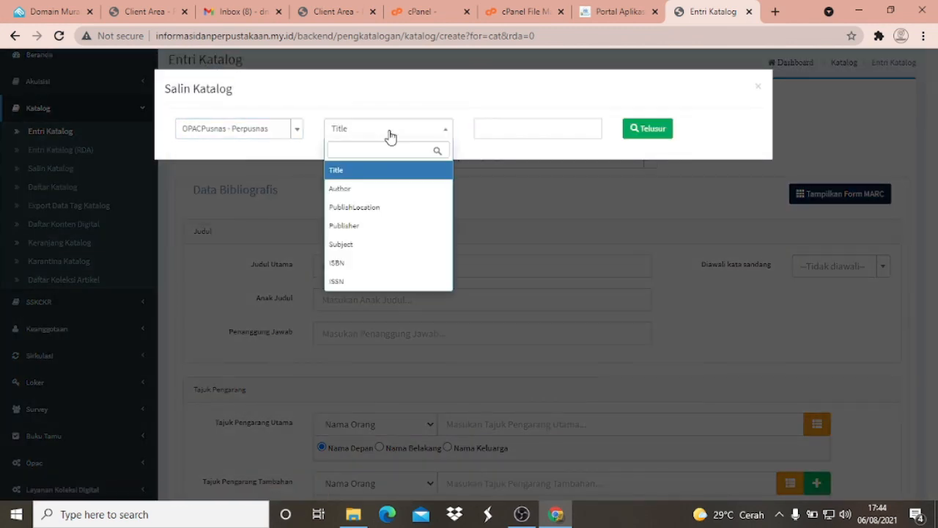
{"action": "left_click", "coordinate": [372, 191]}
{"action": "left_click", "coordinate": [504, 136]}
{"action": "left_click", "coordinate": [503, 157]}
{"action": "left_click", "coordinate": [653, 134]}
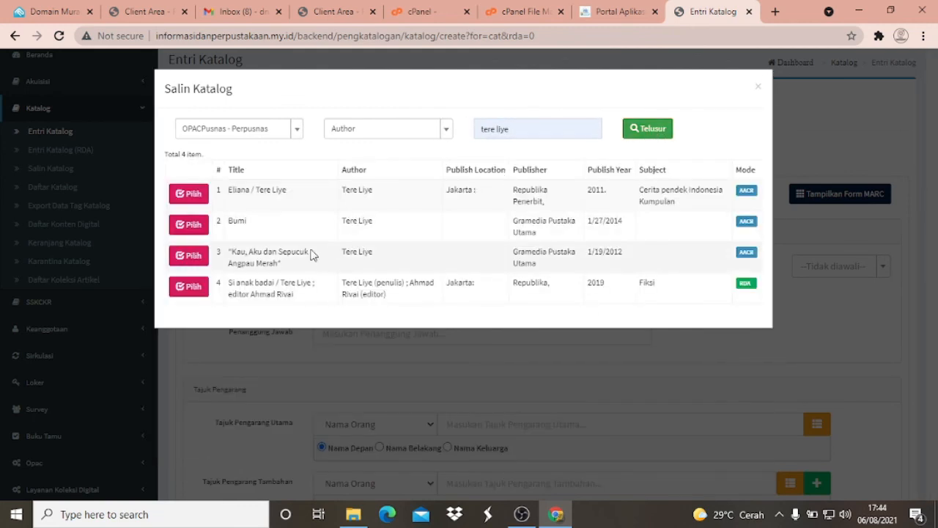
{"action": "left_click", "coordinate": [189, 195]}
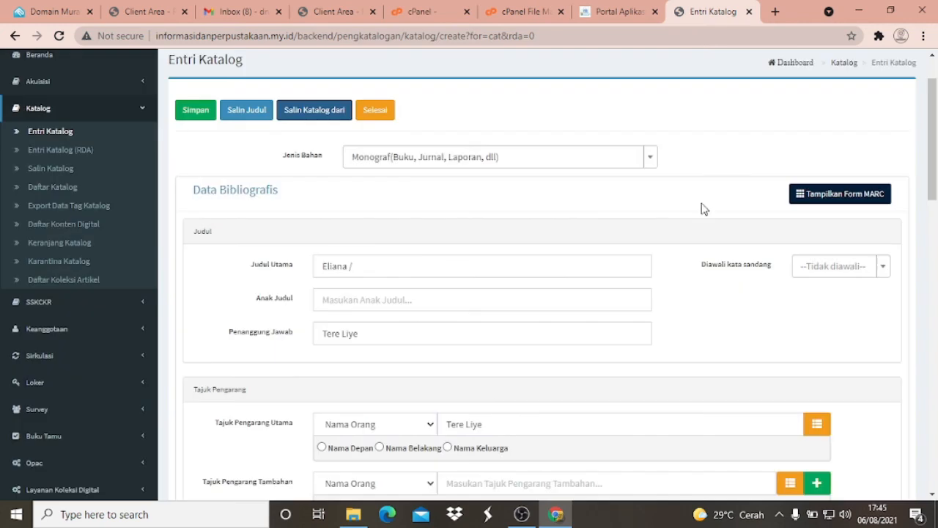
- Enable Tampil di OPAC for the Eliana catalogue entry and save the record
{"action": "scroll", "coordinate": [392, 241], "scroll_direction": "down", "scroll_amount": 10}
{"action": "scroll", "coordinate": [391, 240], "scroll_direction": "down", "scroll_amount": 5}
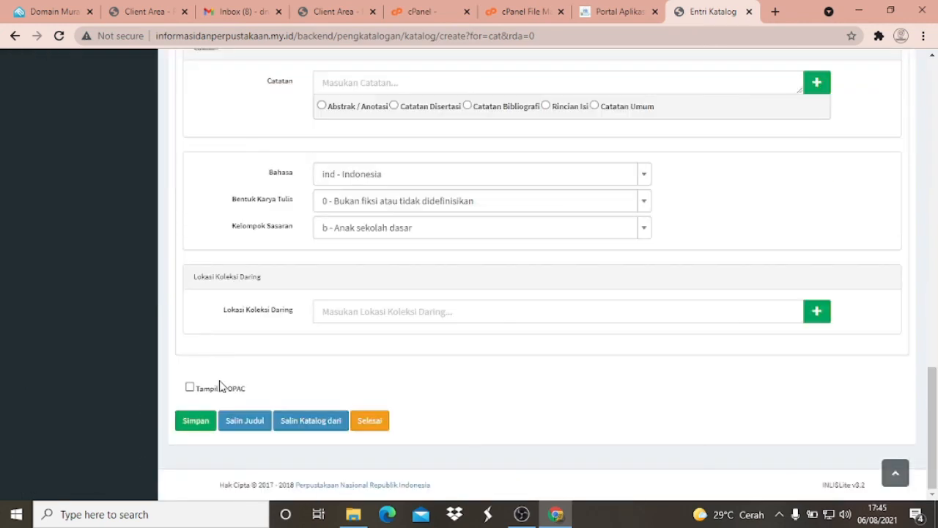
{"action": "left_click", "coordinate": [190, 388]}
{"action": "left_click", "coordinate": [195, 420]}
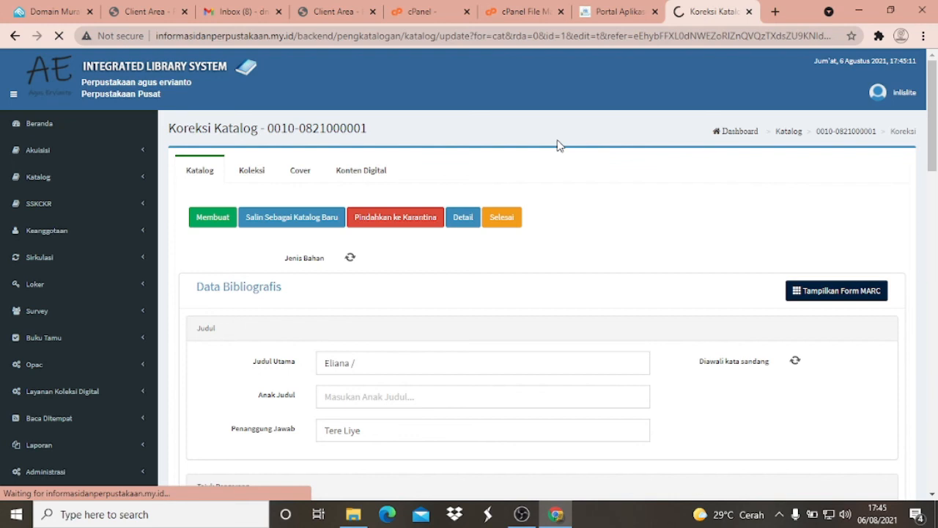
- Start a new copy (Tambah Eksemplar) of Eliana with 01BY2016 as No Induk, No Barcode and No RFID
{"action": "left_click", "coordinate": [223, 212]}
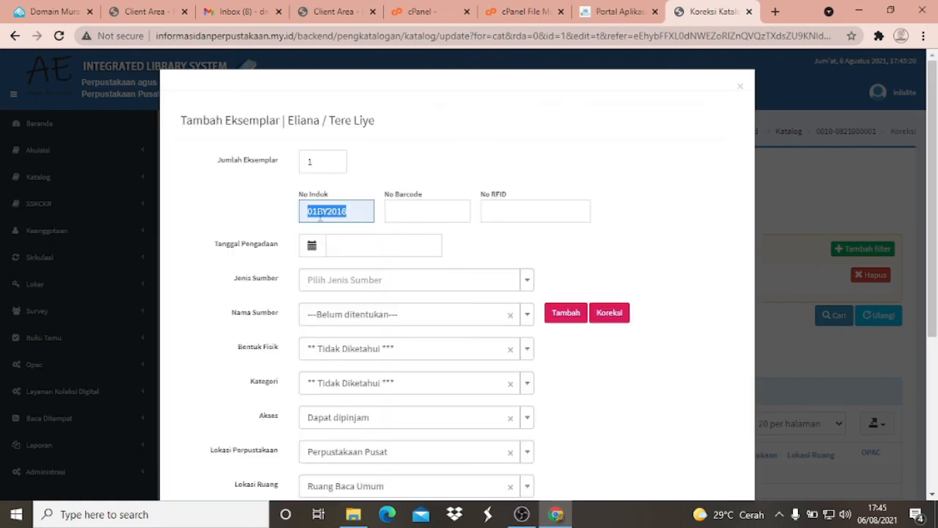
{"action": "right_click", "coordinate": [433, 215]}
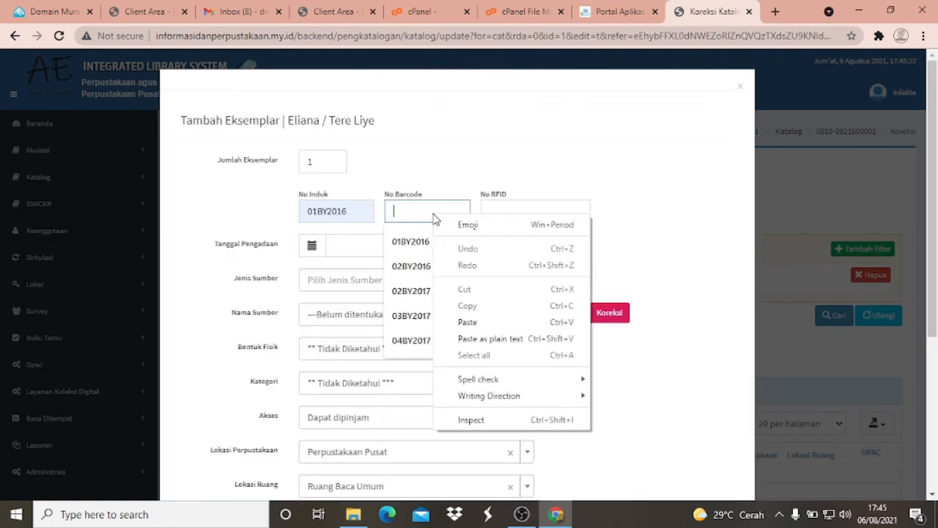
{"action": "left_click", "coordinate": [467, 322]}
{"action": "right_click", "coordinate": [512, 213]}
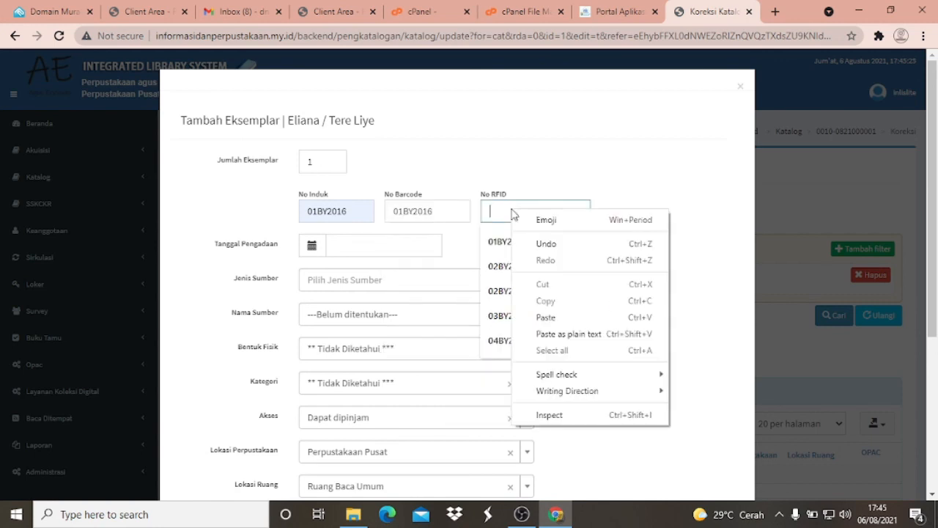
{"action": "left_click", "coordinate": [546, 317]}
- Set the copy's Tanggal Pengadaan to 06-08-2021 and its Jenis Sumber to Pembelian
{"action": "left_click", "coordinate": [378, 245]}
{"action": "left_click", "coordinate": [415, 134]}
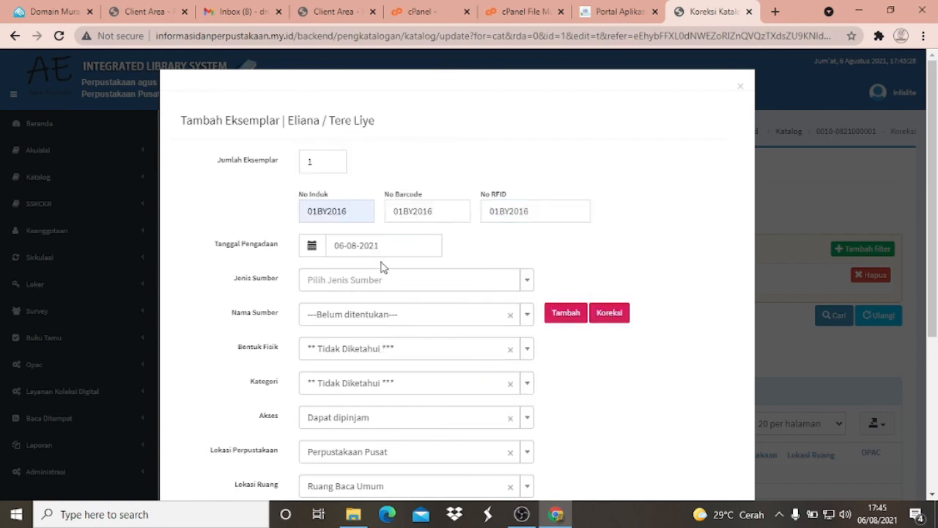
{"action": "left_click", "coordinate": [373, 280]}
{"action": "left_click", "coordinate": [347, 322]}
- Add a new Nama Sumber called BOS for the copy and save it
{"action": "left_click", "coordinate": [348, 317]}
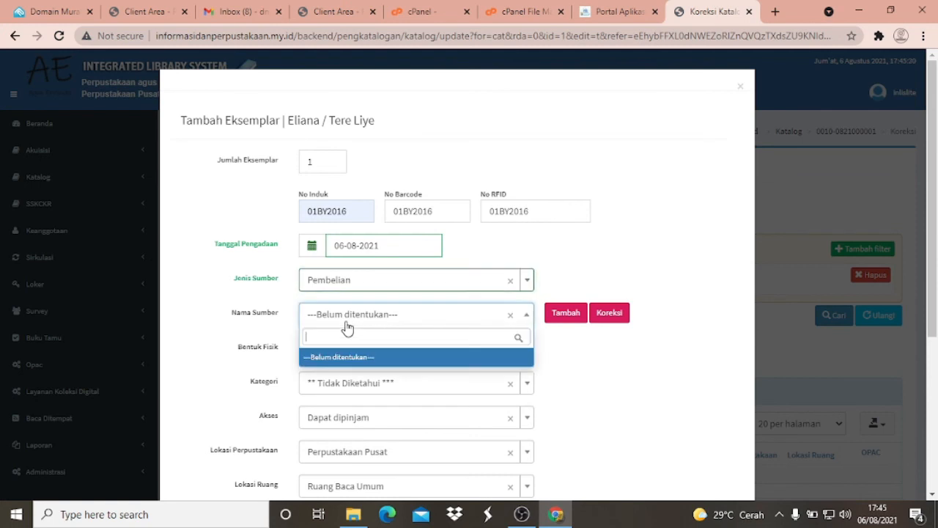
{"action": "left_click", "coordinate": [566, 315]}
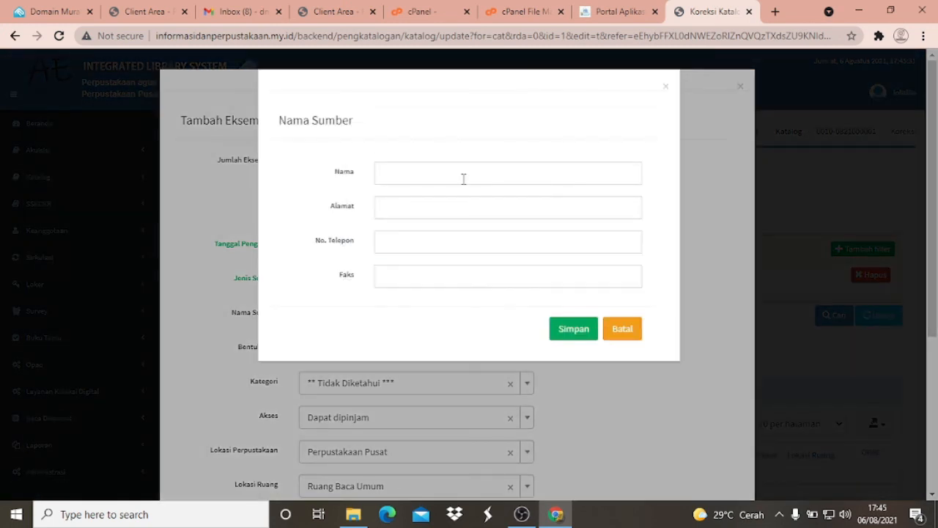
{"action": "left_click", "coordinate": [461, 174]}
{"action": "left_click", "coordinate": [425, 205]}
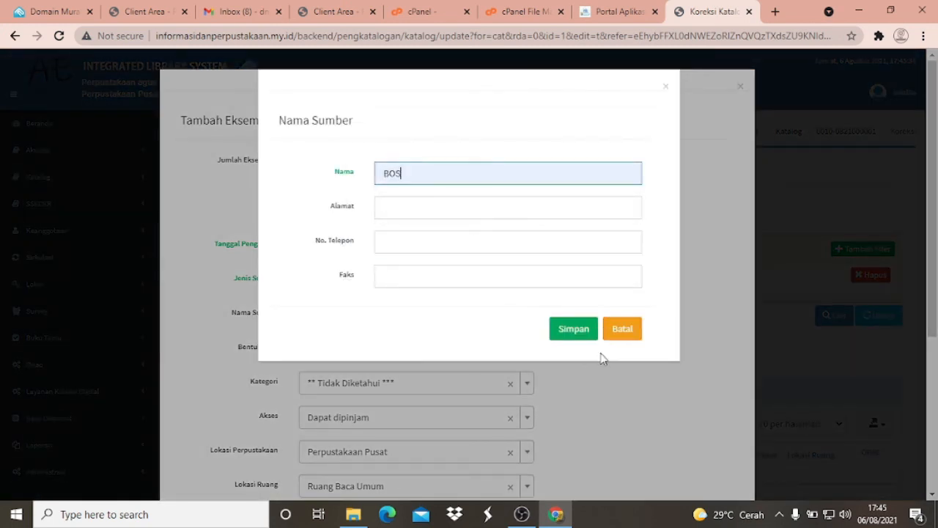
{"action": "left_click", "coordinate": [576, 334]}
- Set the copy's Bentuk Fisik to Buku and its Kategori to Koleksi Umum
{"action": "scroll", "coordinate": [467, 180], "scroll_direction": "down", "scroll_amount": 2}
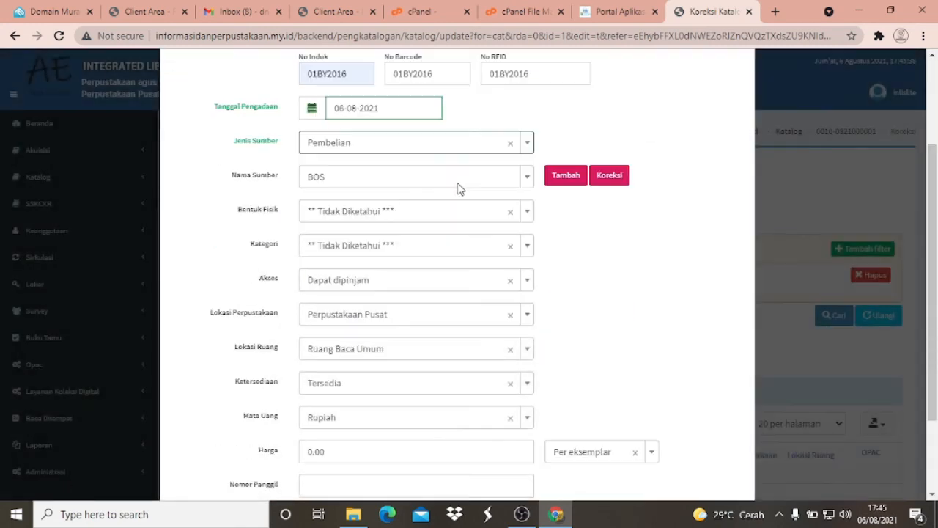
{"action": "left_click", "coordinate": [372, 217]}
{"action": "left_click", "coordinate": [359, 272]}
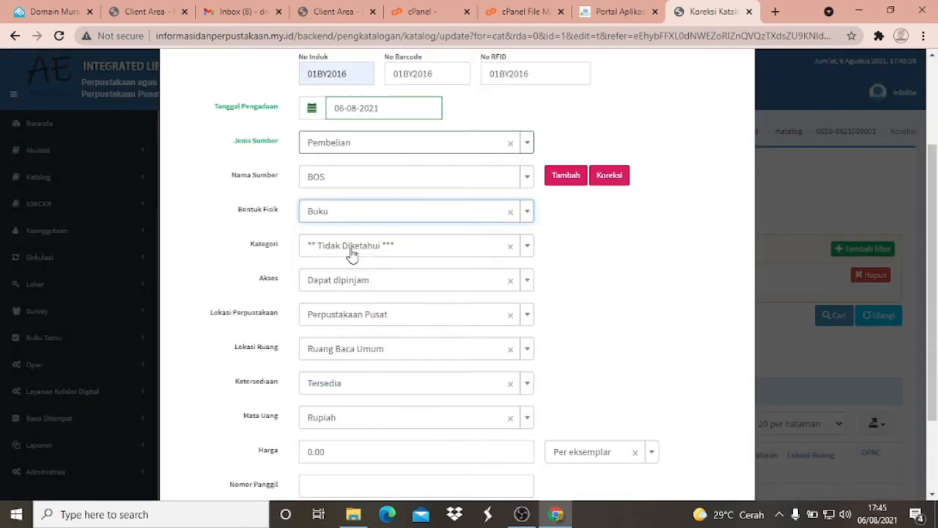
{"action": "left_click", "coordinate": [377, 249]}
{"action": "left_click", "coordinate": [339, 308]}
- Enter 899.221 3 TER e as the Nomor Panggil, save the copy and finish correcting the catalogue record
{"action": "scroll", "coordinate": [366, 279], "scroll_direction": "down", "scroll_amount": 2}
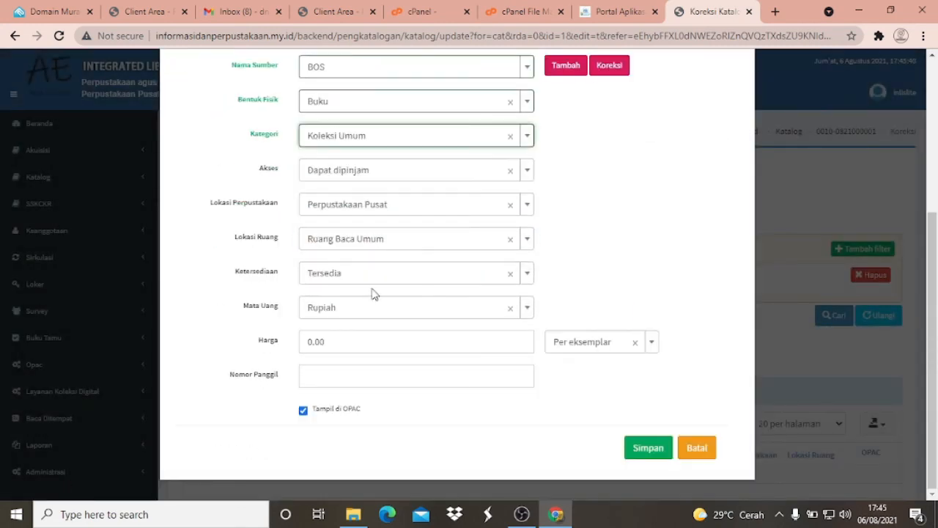
{"action": "left_click", "coordinate": [351, 376]}
{"action": "left_click", "coordinate": [344, 395]}
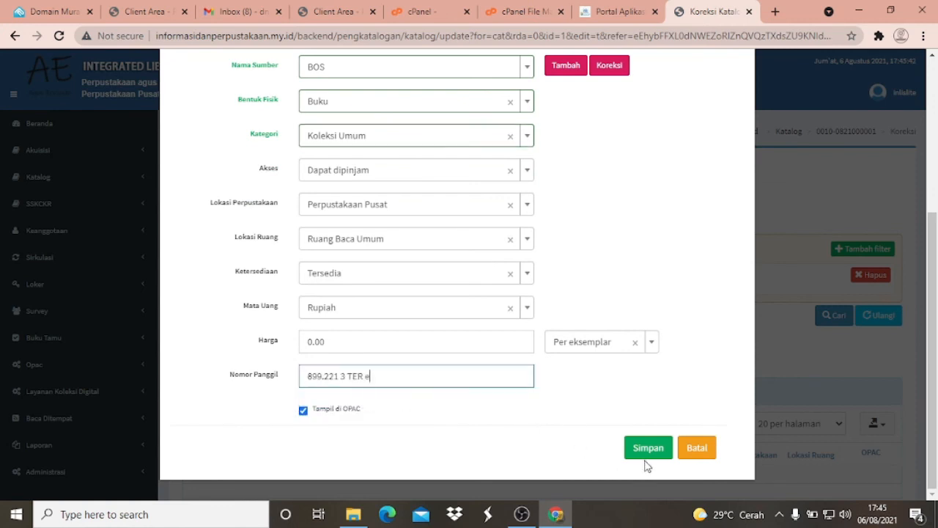
{"action": "left_click", "coordinate": [648, 448]}
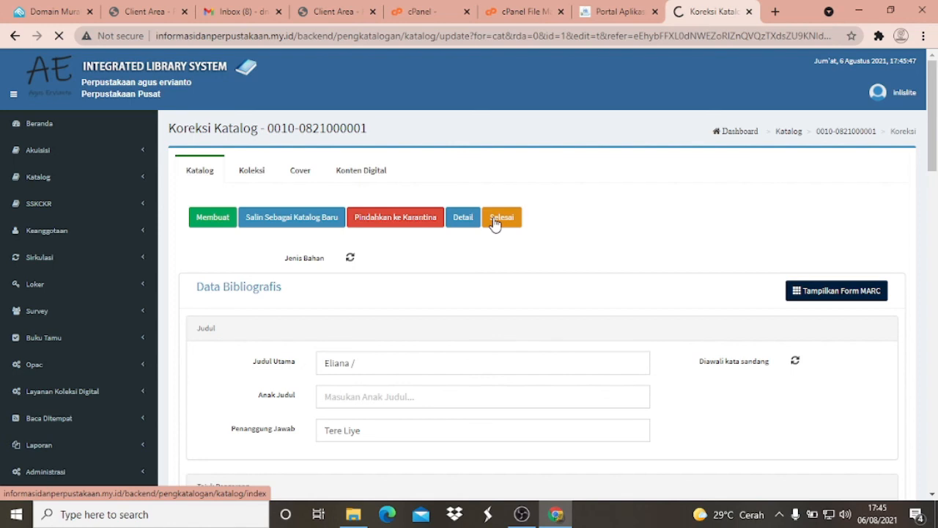
{"action": "left_click", "coordinate": [501, 218]}
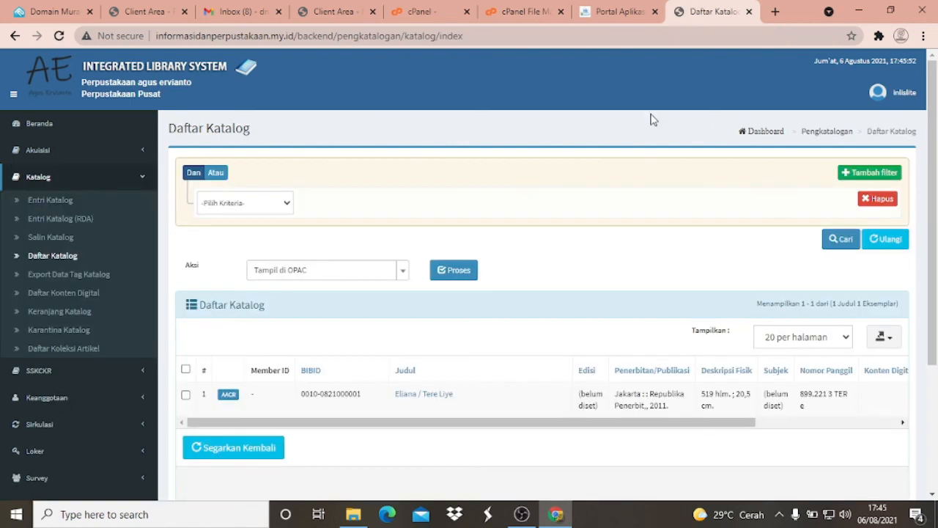
- Switch to the cPanel File Manager and open the public_html/uploaded_files/aplikasi folder
{"action": "left_click", "coordinate": [629, 7]}
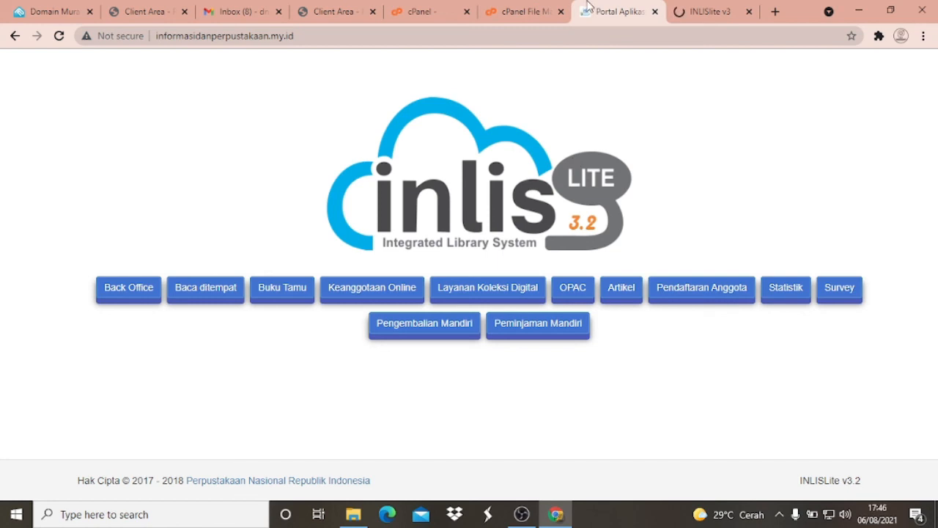
{"action": "left_click", "coordinate": [523, 9]}
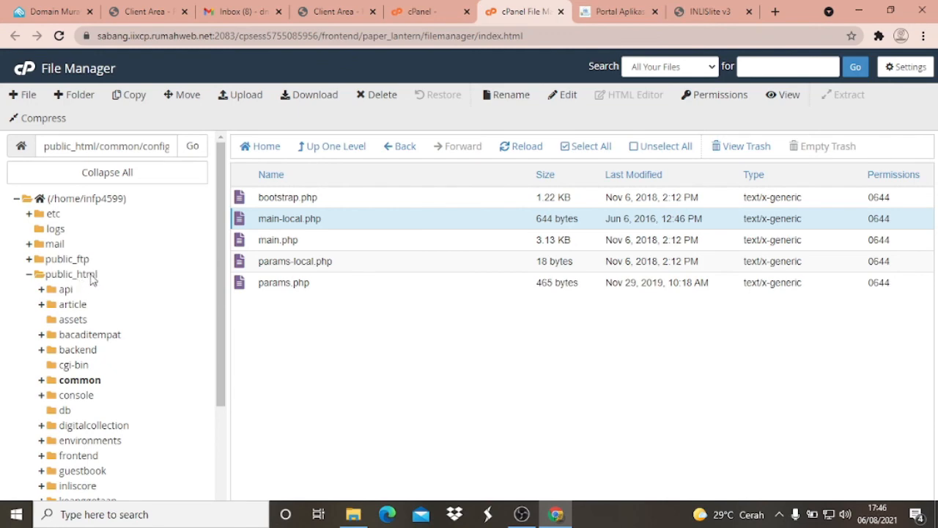
{"action": "left_click", "coordinate": [92, 275]}
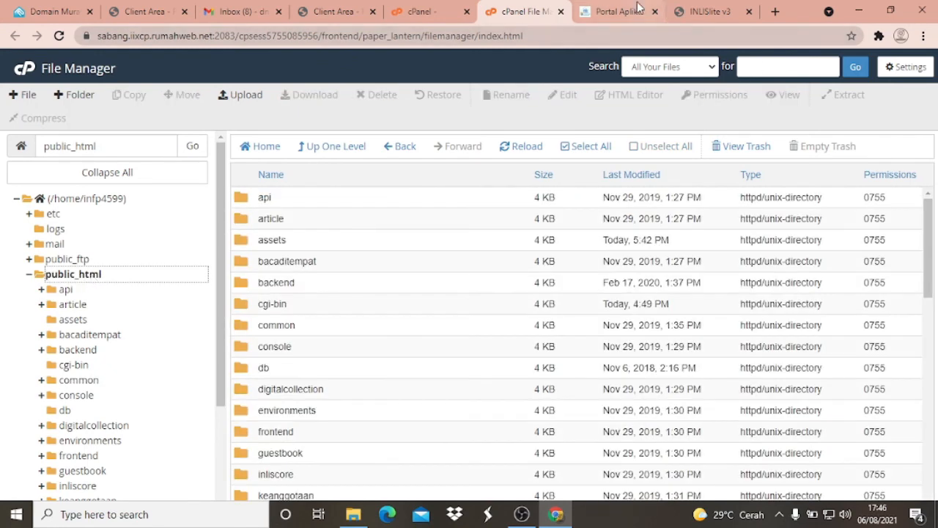
{"action": "scroll", "coordinate": [335, 271], "scroll_direction": "down", "scroll_amount": 5}
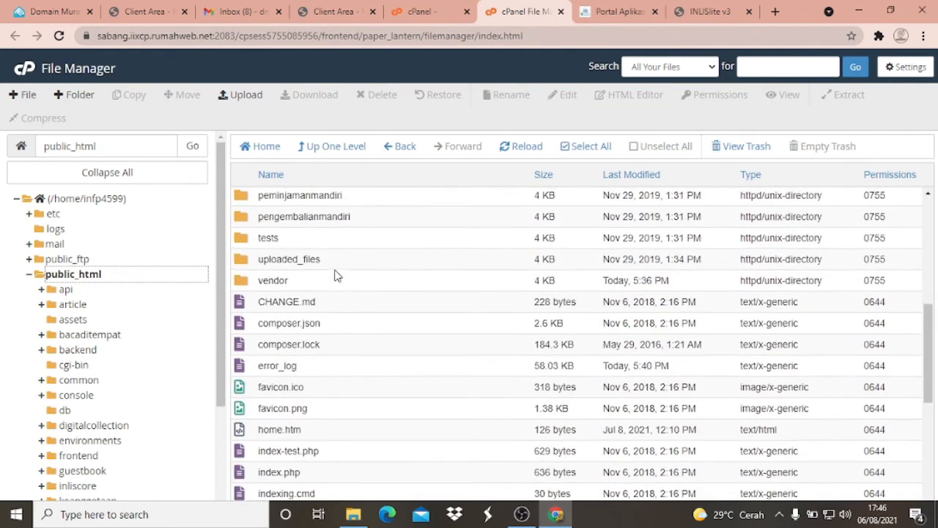
{"action": "double_click", "coordinate": [242, 261]}
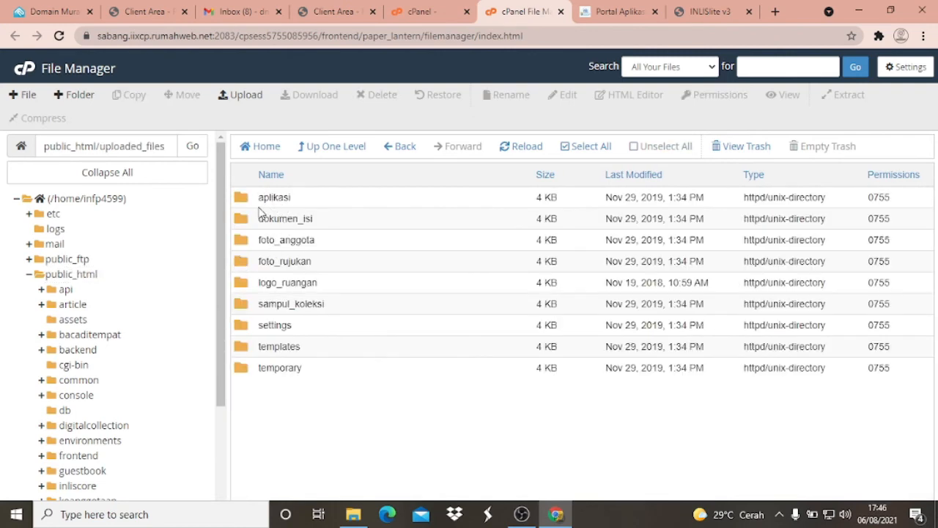
{"action": "double_click", "coordinate": [242, 203]}
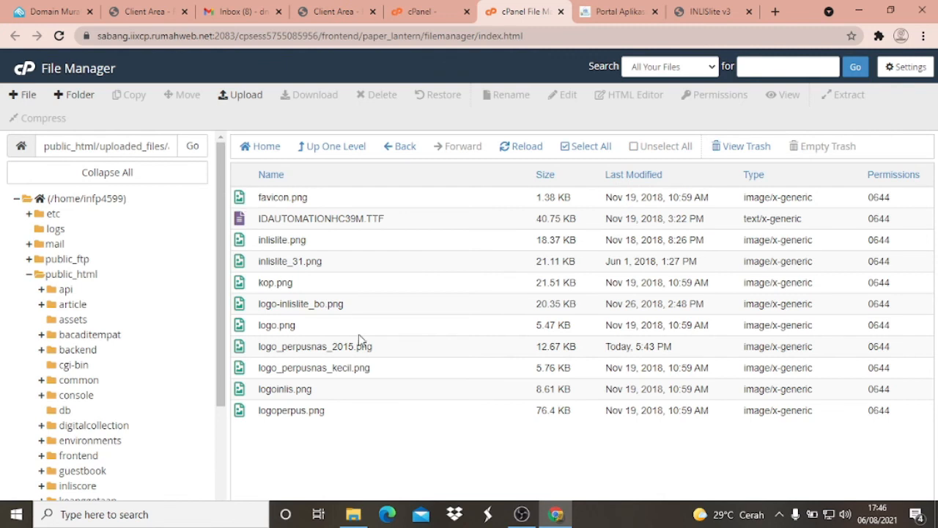
- Upload the ae2 image from the Desktop to the aplikasi folder and return to the folder's file list
{"action": "left_click", "coordinate": [246, 96]}
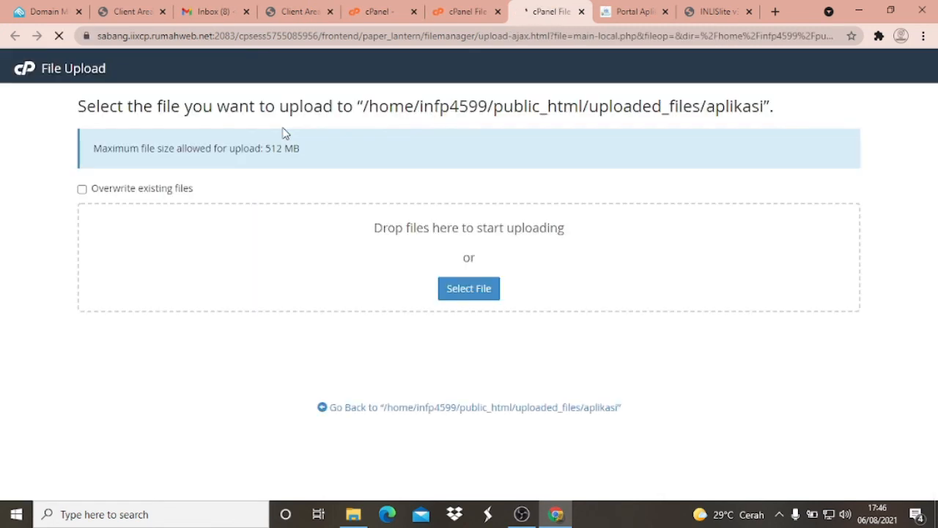
{"action": "left_click", "coordinate": [475, 292]}
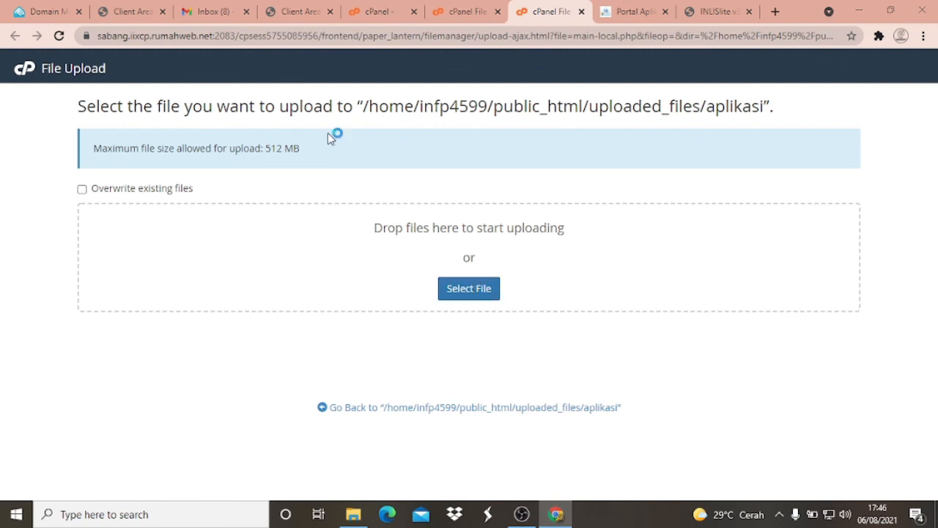
{"action": "left_click", "coordinate": [475, 121]}
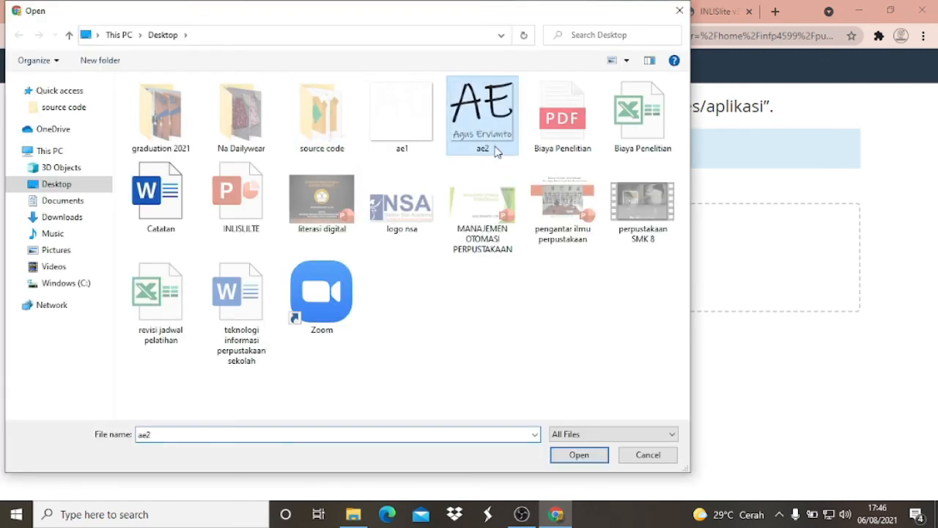
{"action": "left_click", "coordinate": [579, 455]}
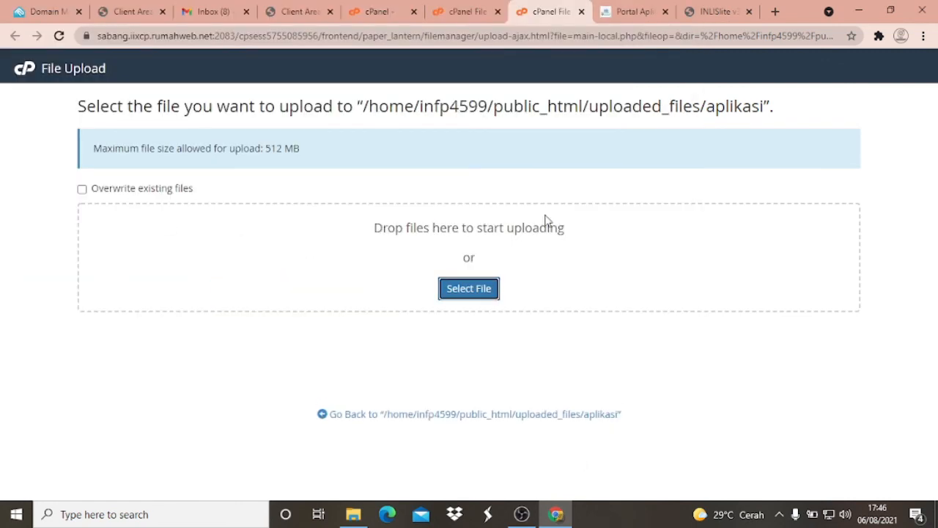
{"action": "left_click", "coordinate": [468, 415]}
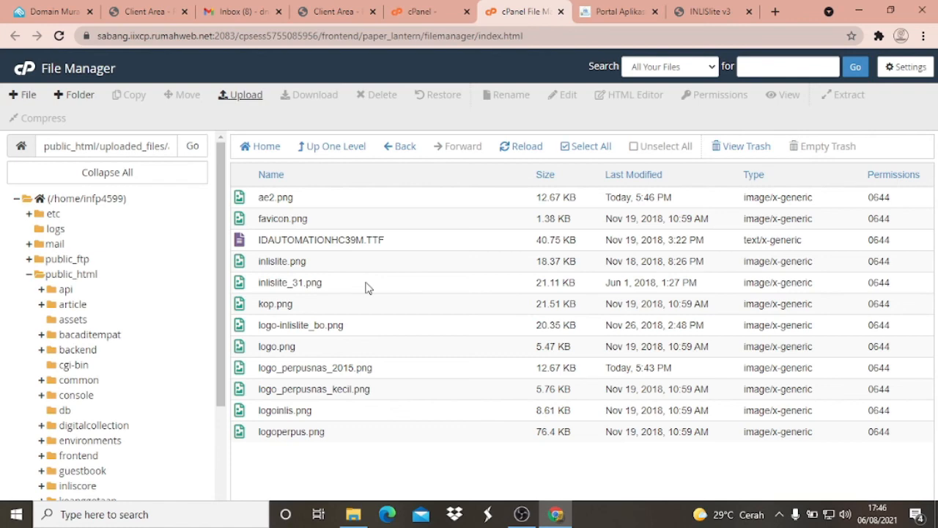
{"action": "left_click", "coordinate": [293, 263]}
{"action": "right_click", "coordinate": [290, 262]}
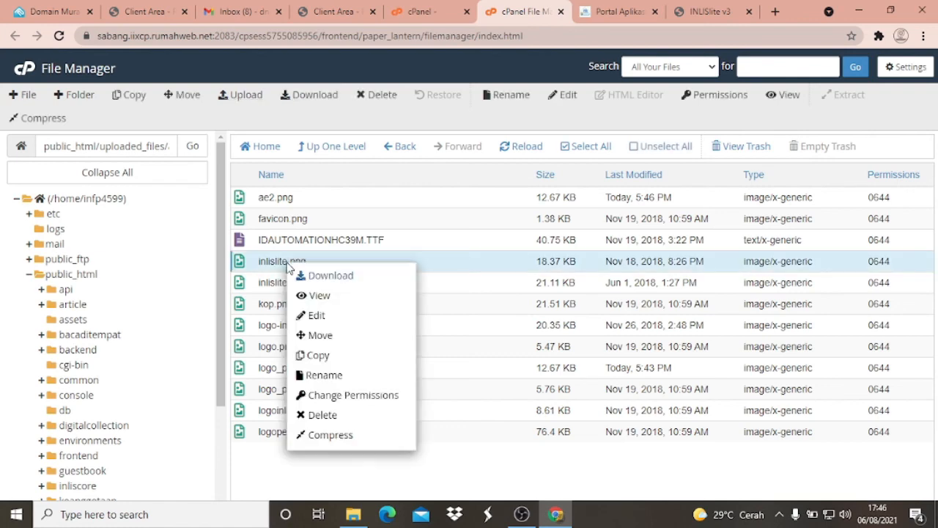
{"action": "left_click", "coordinate": [334, 320]}
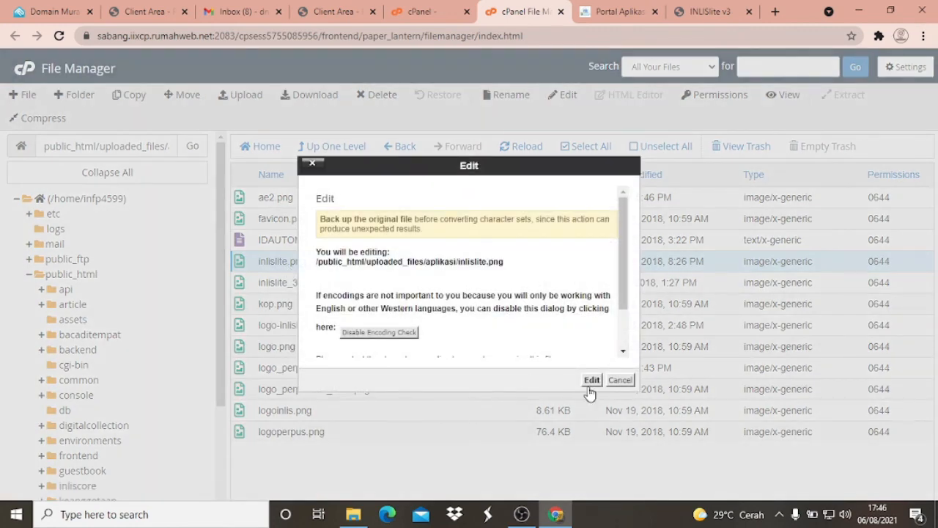
{"action": "left_click", "coordinate": [591, 380]}
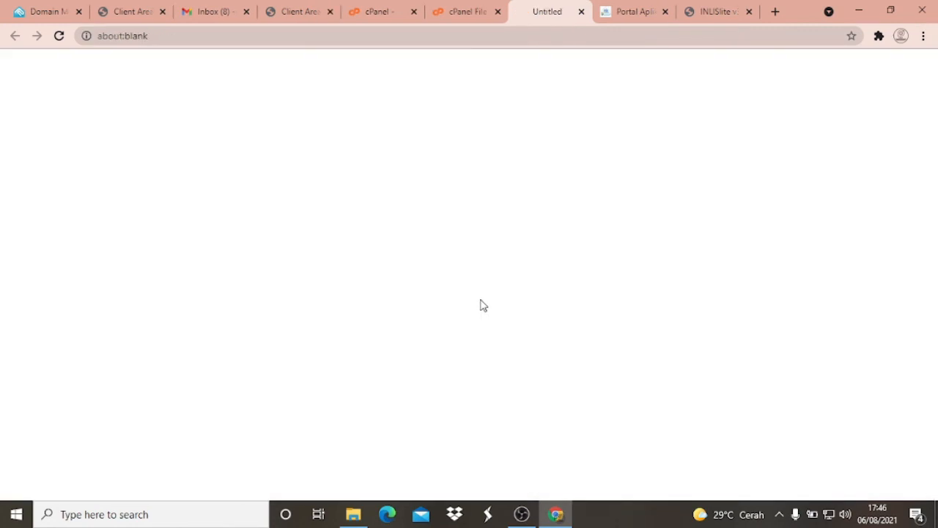
{"action": "left_click", "coordinate": [582, 12]}
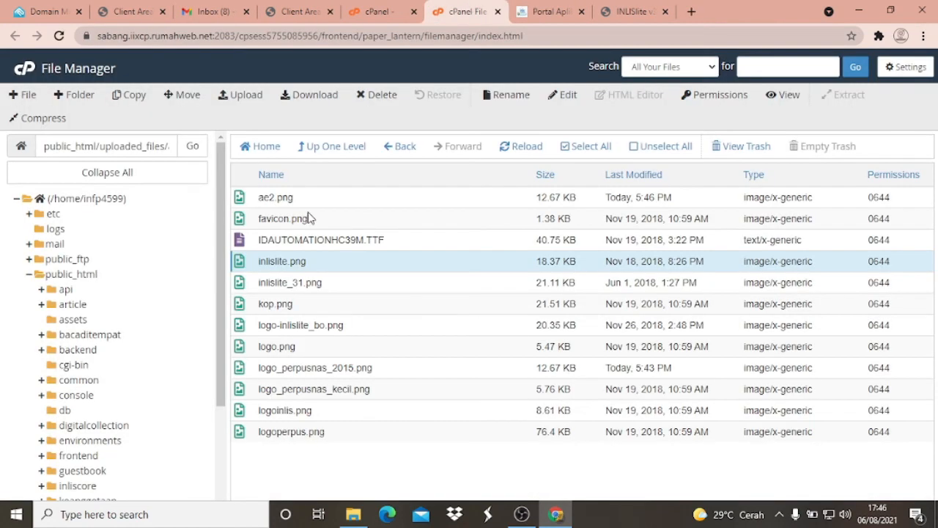
- Rename the original inlislite.png in the aplikasi folder as inlislite1.png
{"action": "right_click", "coordinate": [289, 265]}
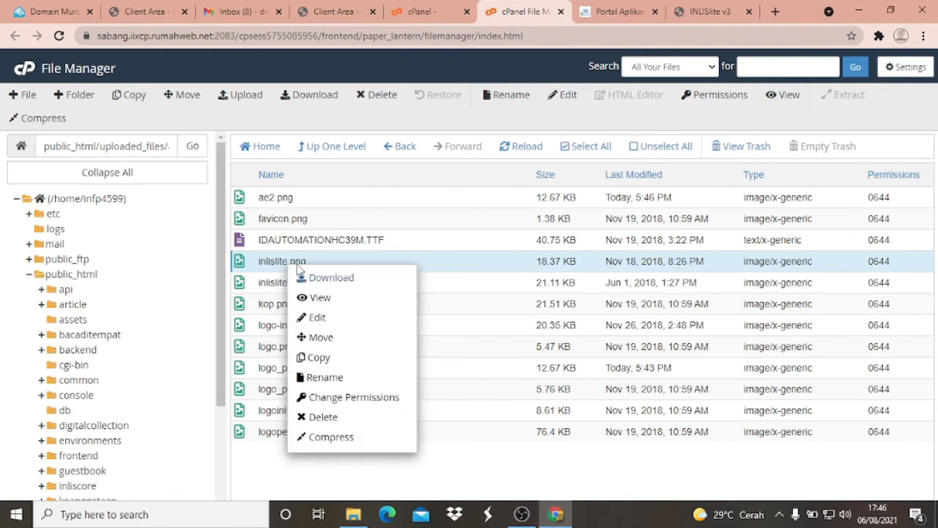
{"action": "left_click", "coordinate": [334, 379]}
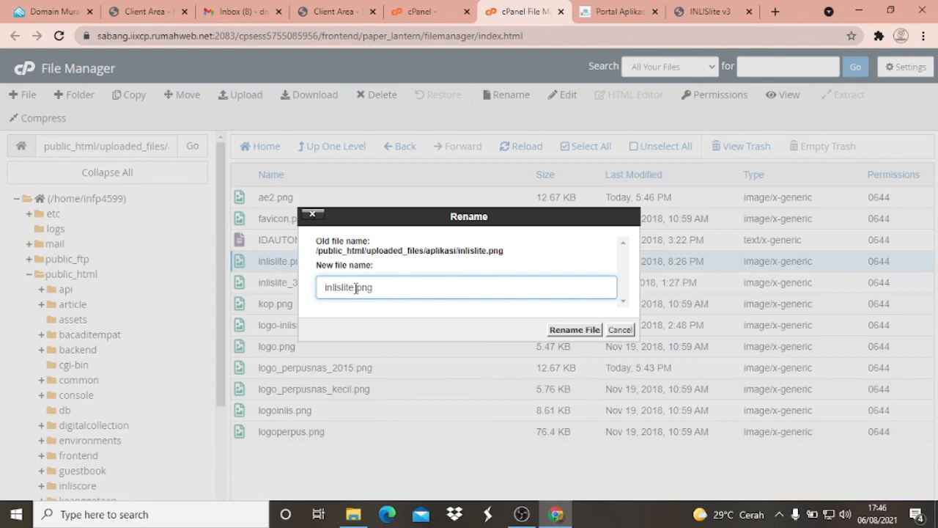
{"action": "type", "text": "1"}
{"action": "left_click", "coordinate": [571, 329]}
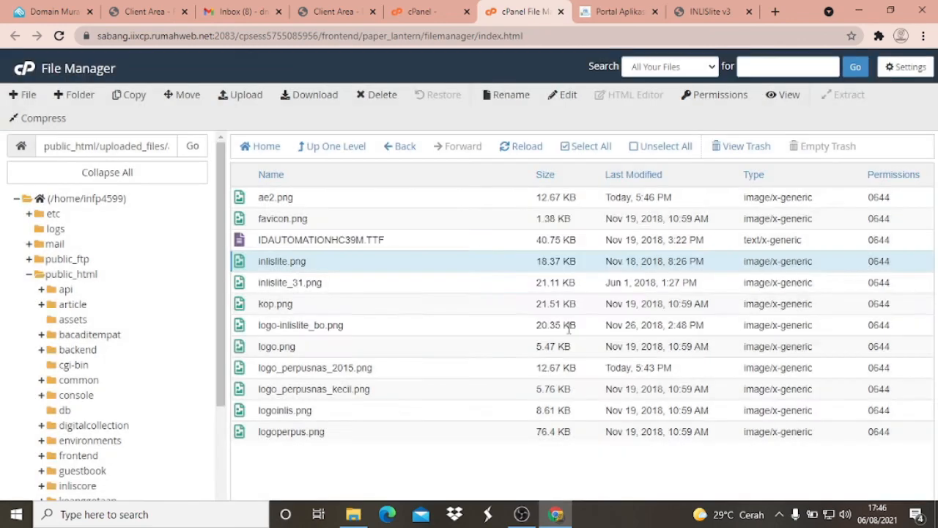
- Rename the uploaded ae2.png as inlislite.png so it takes the place of the portal logo
{"action": "left_click", "coordinate": [286, 200]}
{"action": "right_click", "coordinate": [287, 200]}
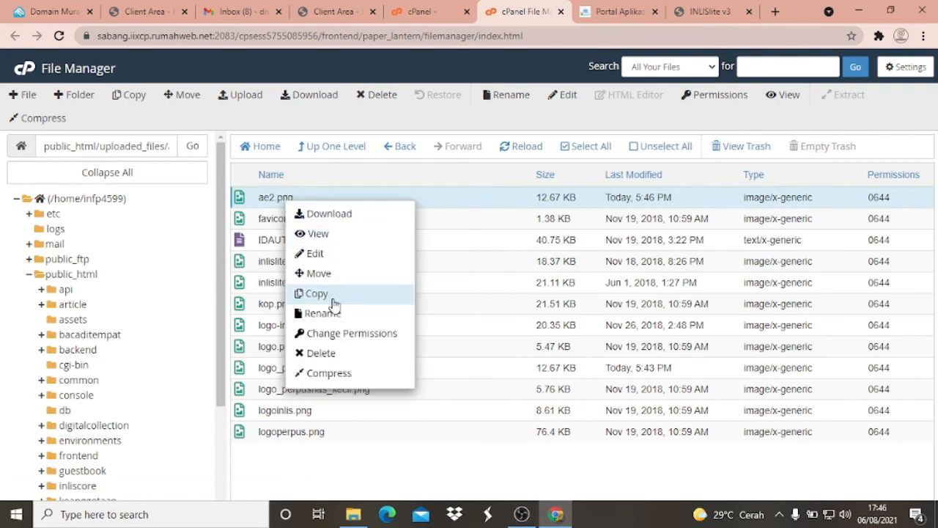
{"action": "left_click", "coordinate": [322, 313]}
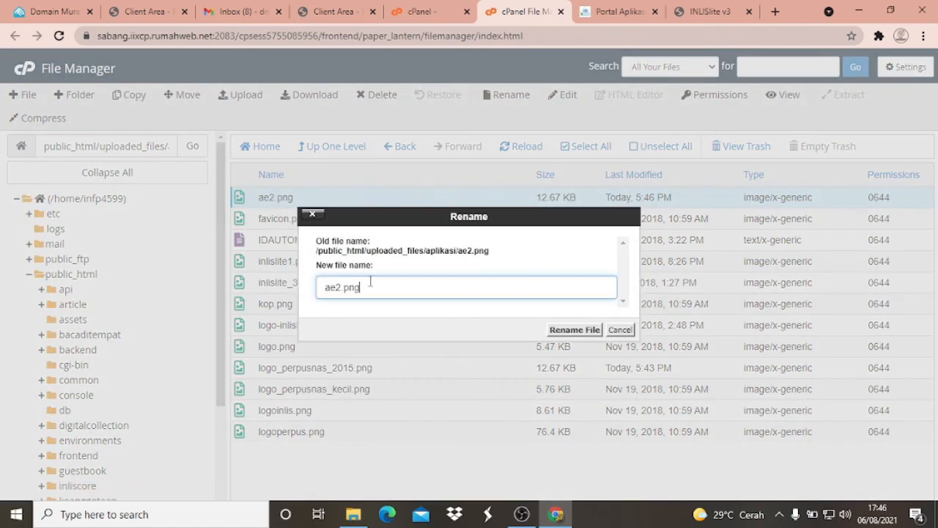
{"action": "left_click", "coordinate": [339, 288]}
{"action": "key", "text": "BackSpace"}
{"action": "key", "text": "BackSpace"}
{"action": "key", "text": "BackSpace"}
{"action": "type", "text": "inlislite"}
{"action": "left_click", "coordinate": [585, 331]}
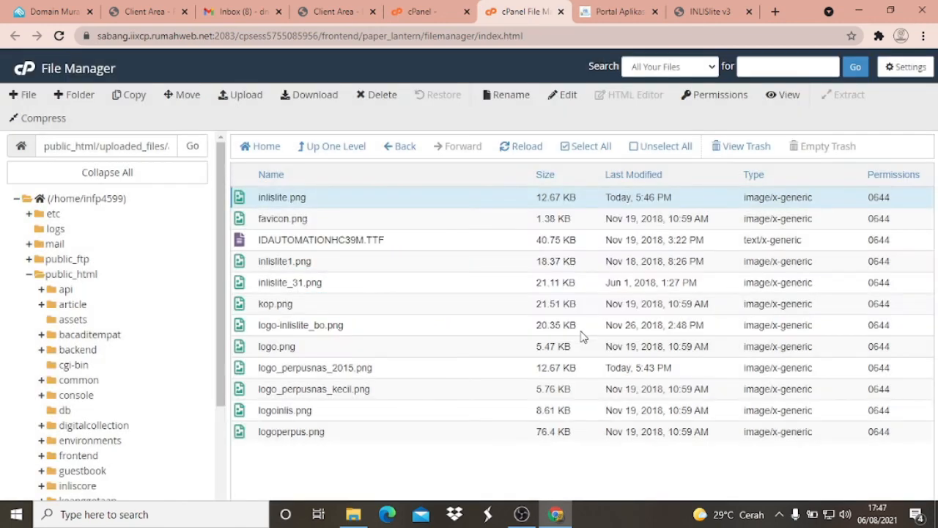
- Switch to the INLISLite portal page at informasidanperpustakaan.my.id and reload it to check the logo
{"action": "left_click", "coordinate": [700, 10]}
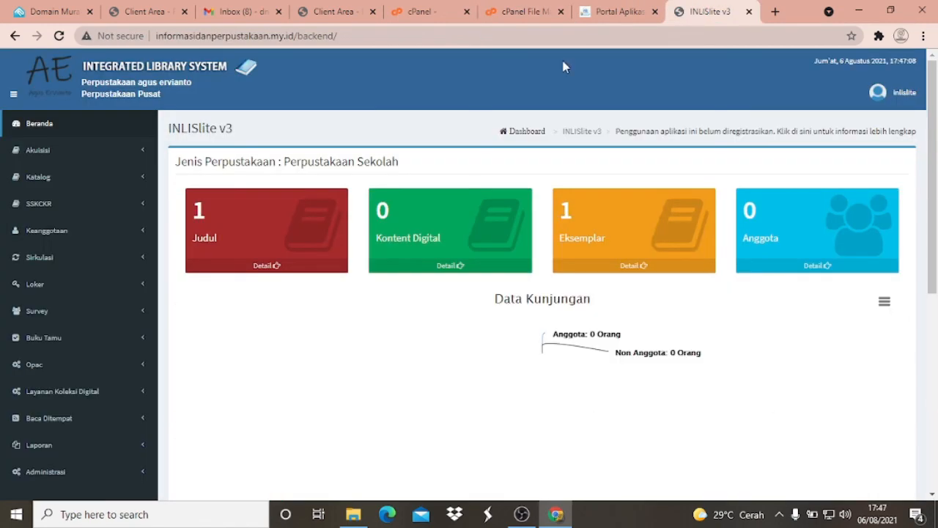
{"action": "left_click", "coordinate": [634, 7]}
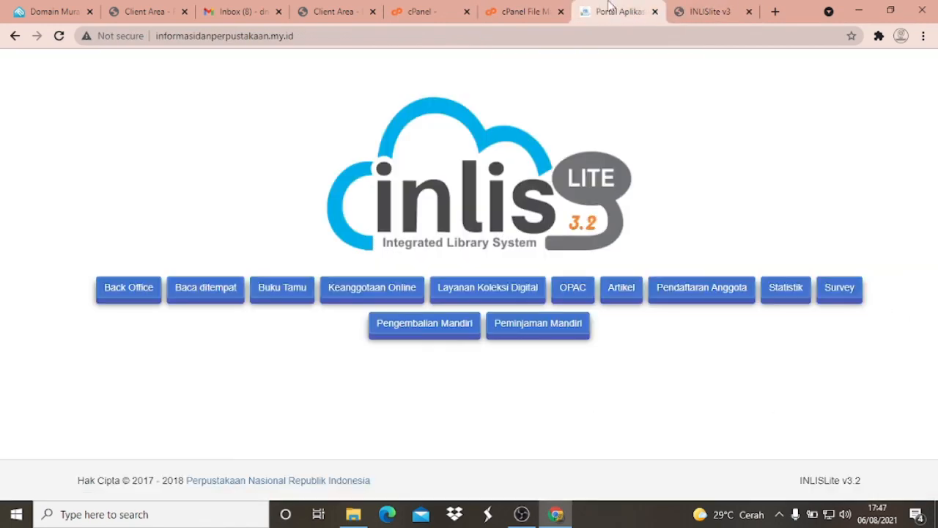
{"action": "left_click", "coordinate": [59, 37]}
{"action": "key", "text": "F5"}
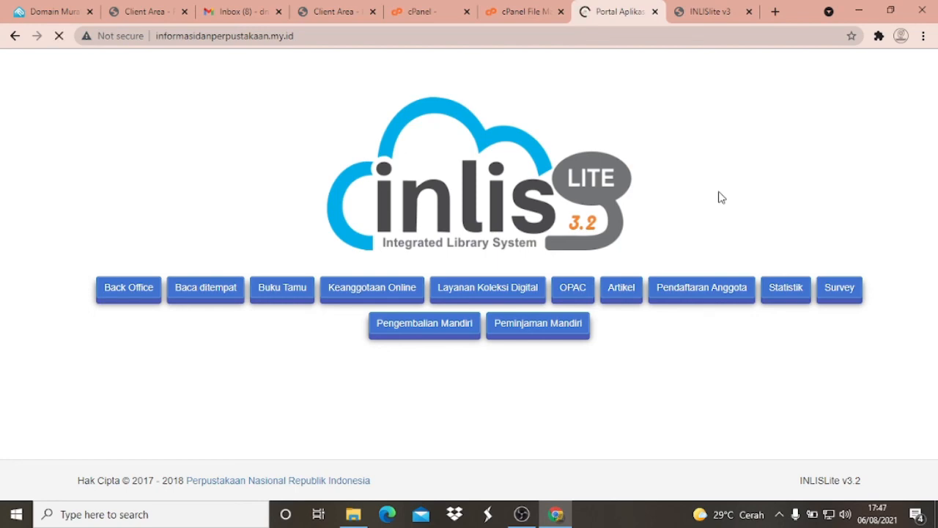